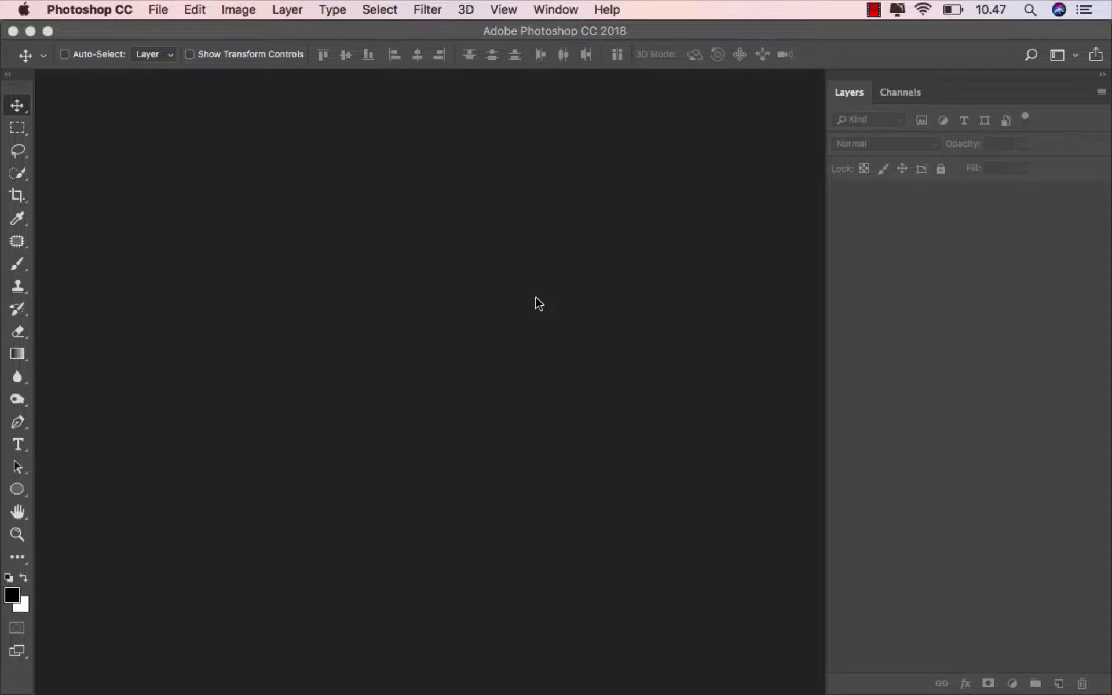
# Step: Create a blank portrait document at 2700 × 3000 px, 300 ppi, using the saved preset
pyautogui.click(167, 14)
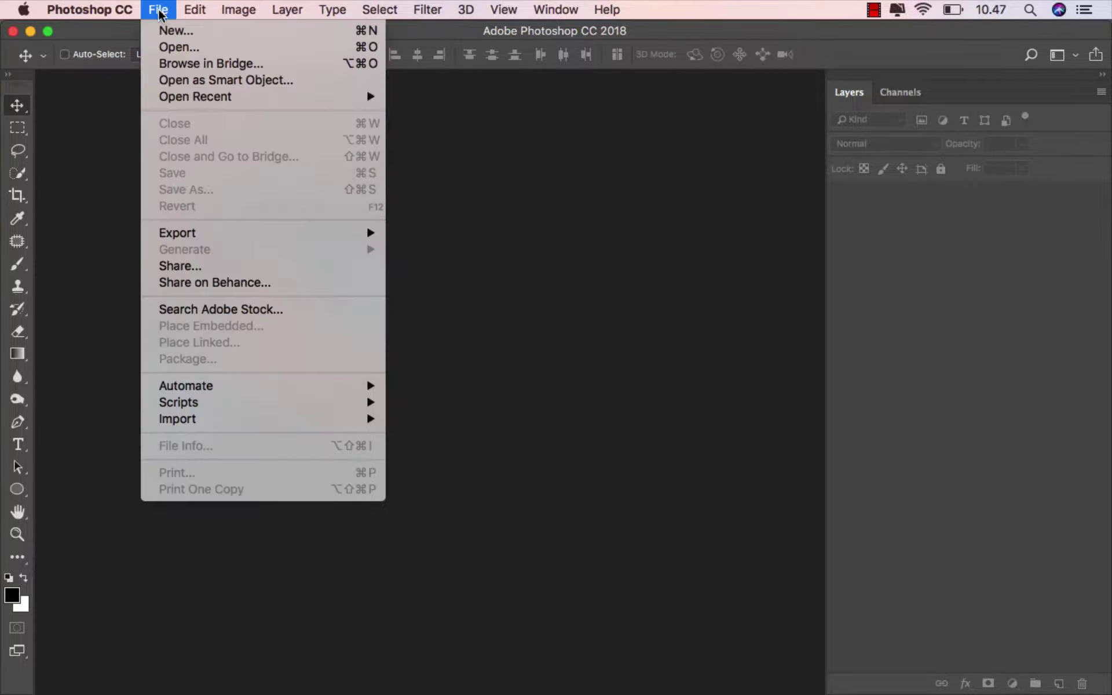
pyautogui.click(200, 30)
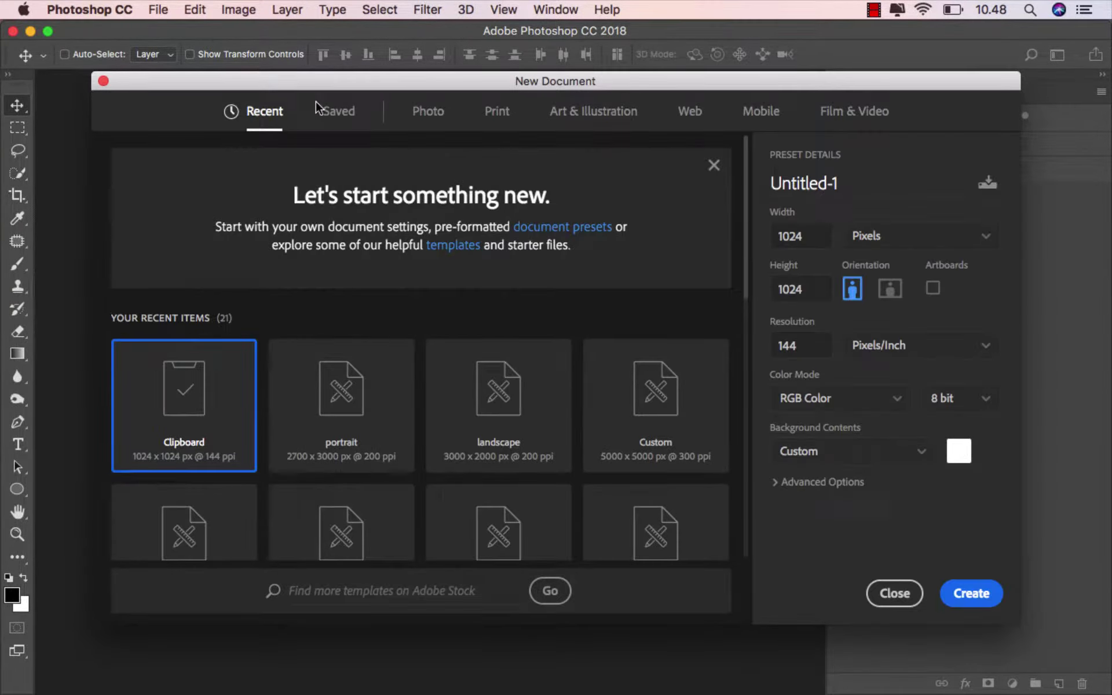
pyautogui.click(318, 110)
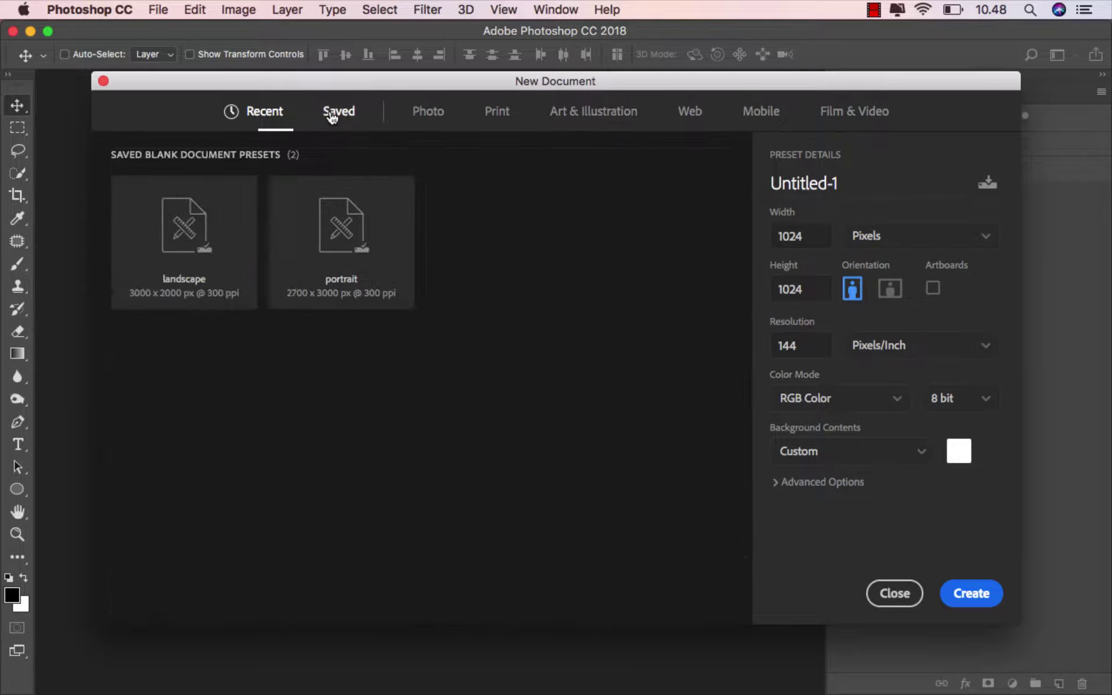
pyautogui.click(330, 240)
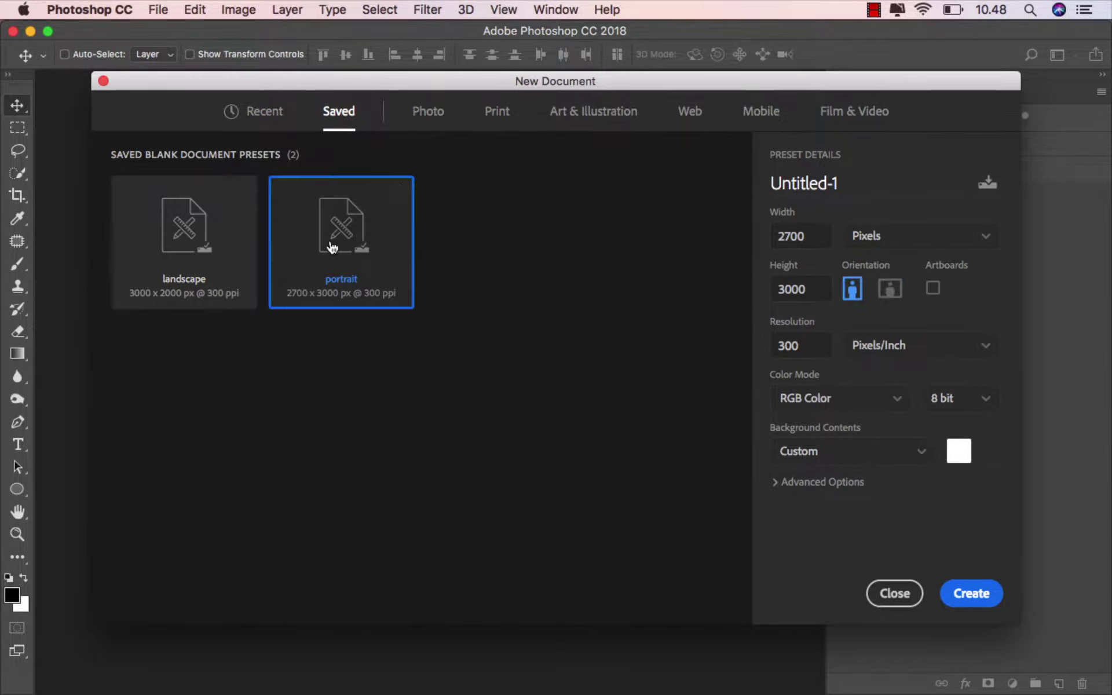
pyautogui.click(956, 595)
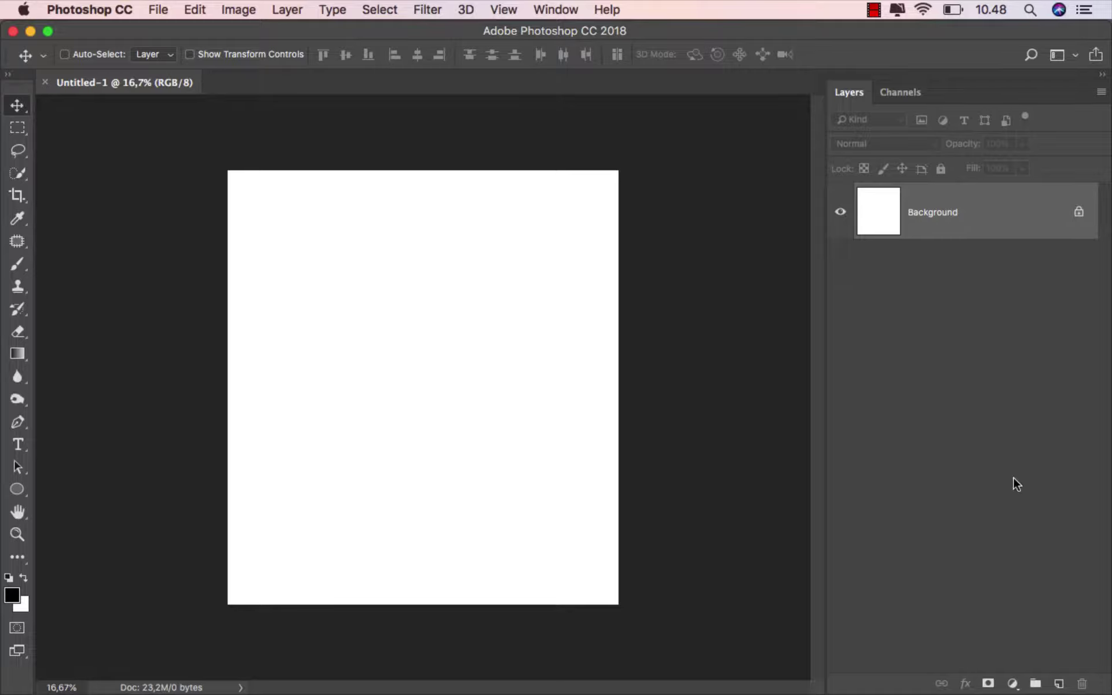
# Step: Add a Solid Color fill layer in near-black dark blue #151d22
pyautogui.click(1013, 684)
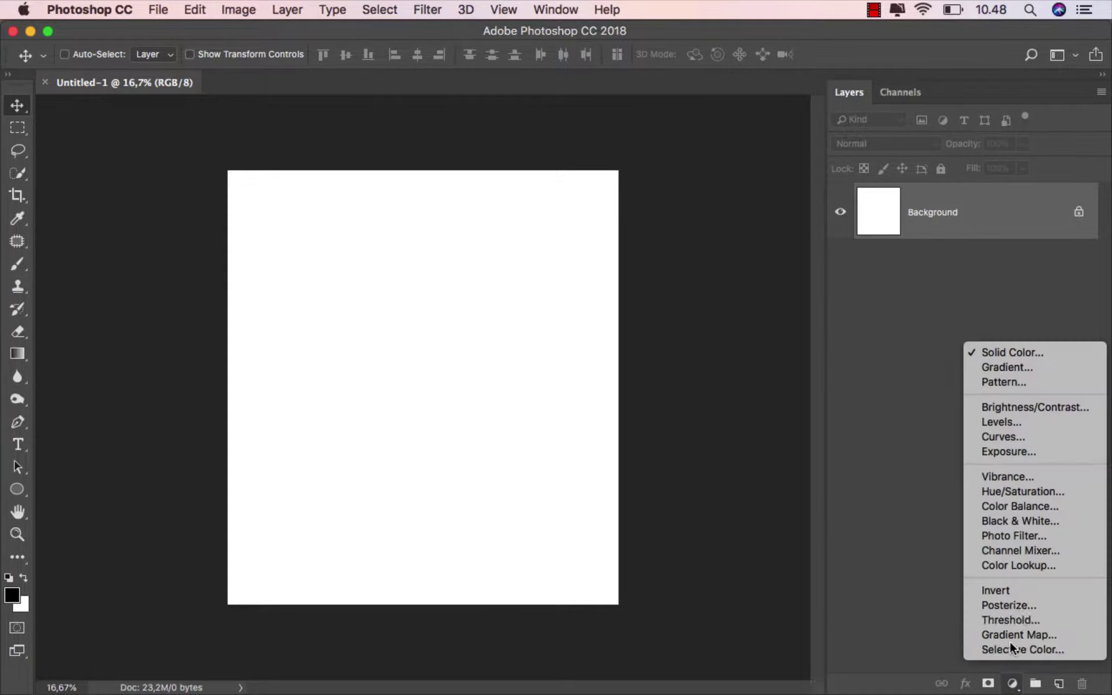
pyautogui.click(1021, 349)
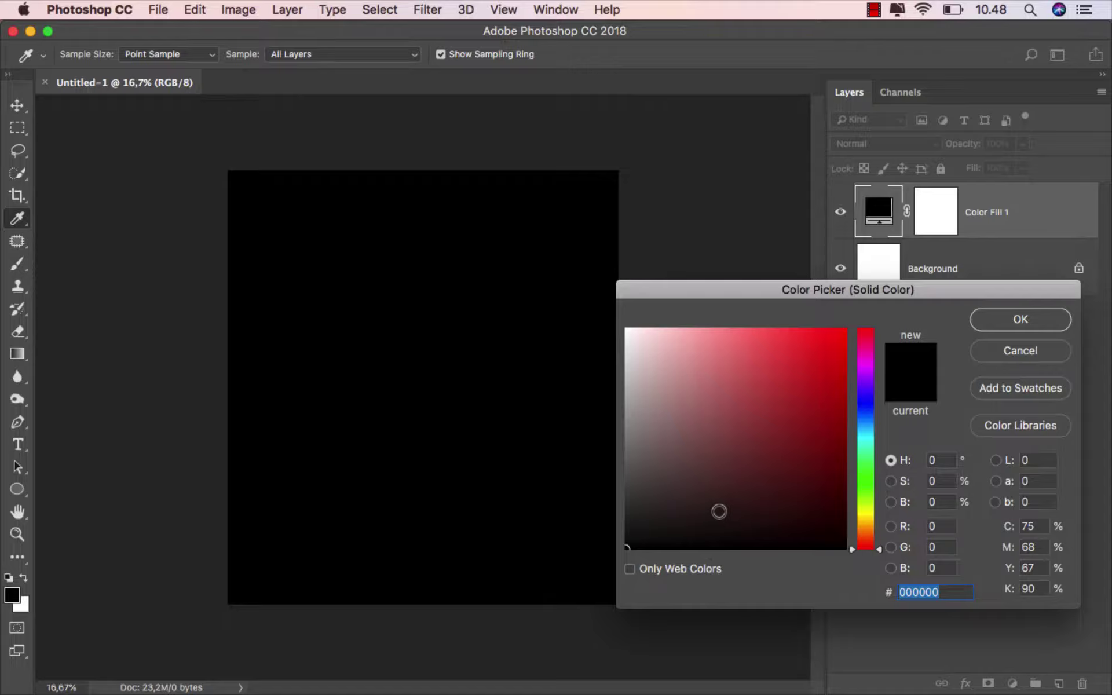
pyautogui.moveTo(720, 512); pyautogui.dragTo(706, 511)
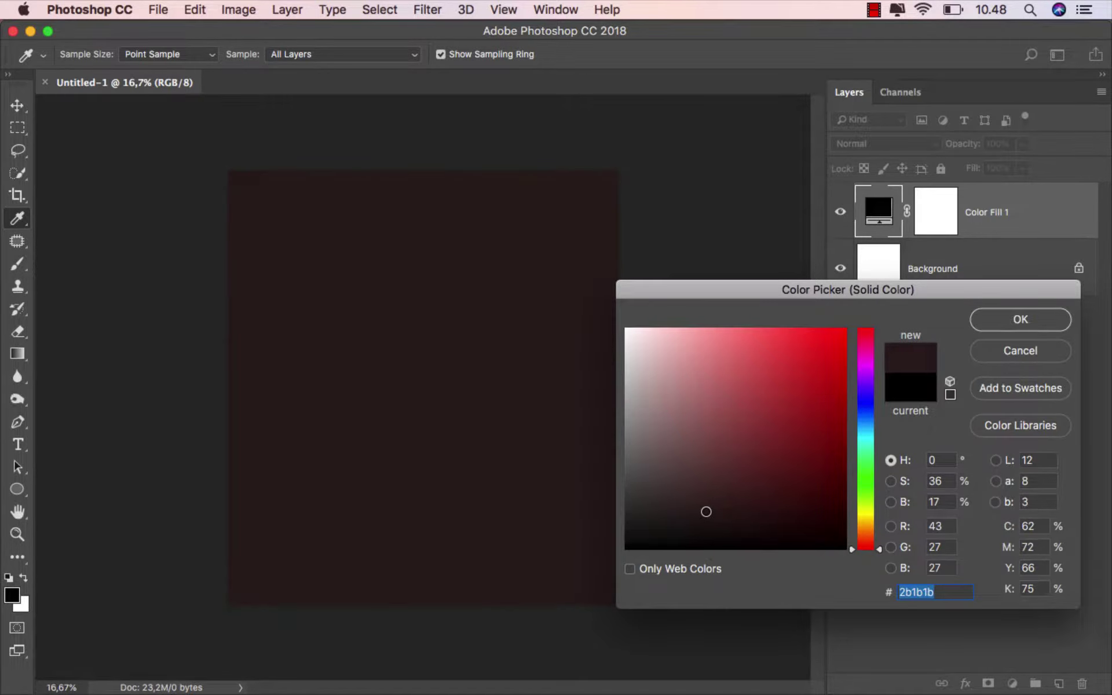
pyautogui.moveTo(705, 513); pyautogui.dragTo(706, 520)
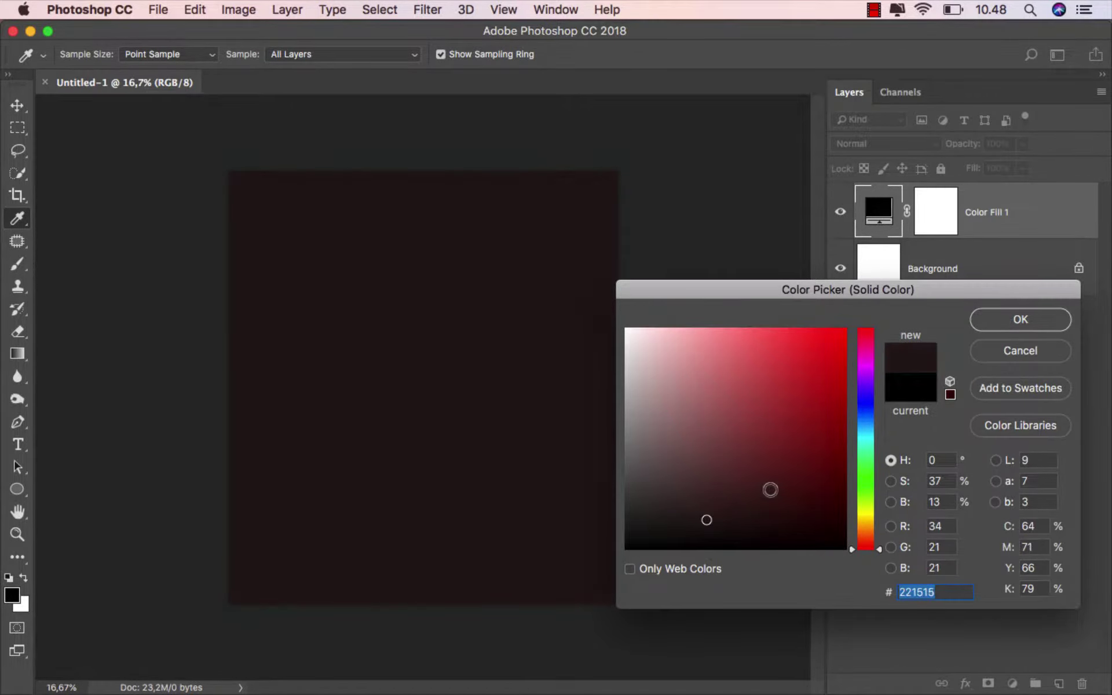
pyautogui.moveTo(874, 429); pyautogui.dragTo(872, 427)
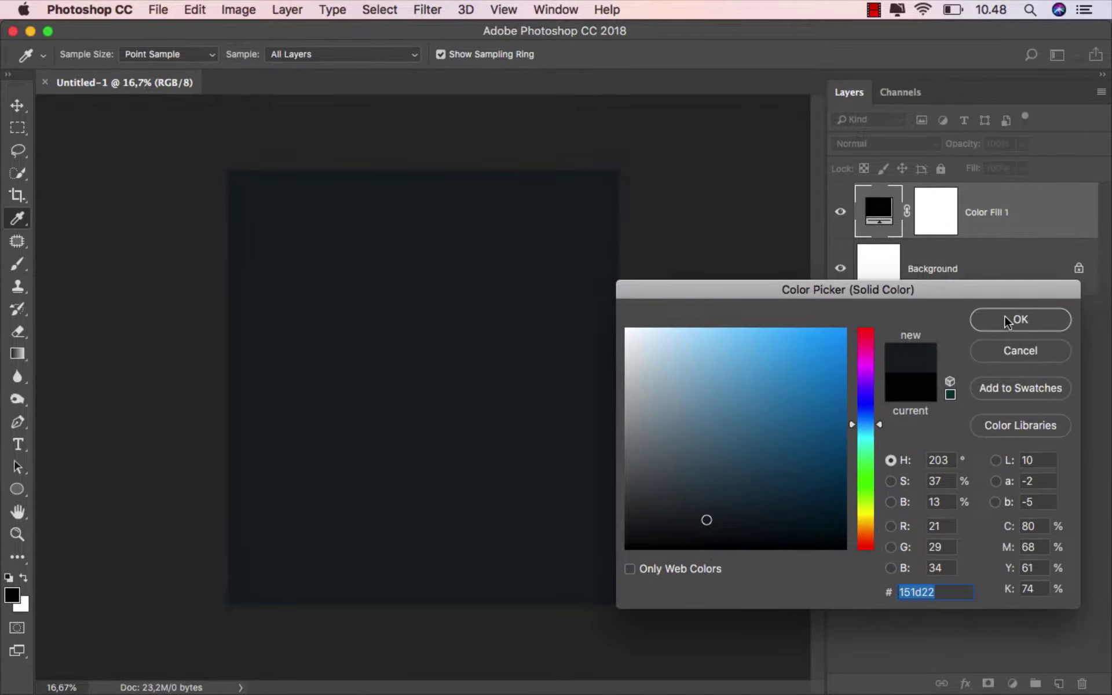
pyautogui.click(1005, 321)
# Step: Add a second Solid Color fill layer above it in dark green #3c4c41
pyautogui.click(1012, 685)
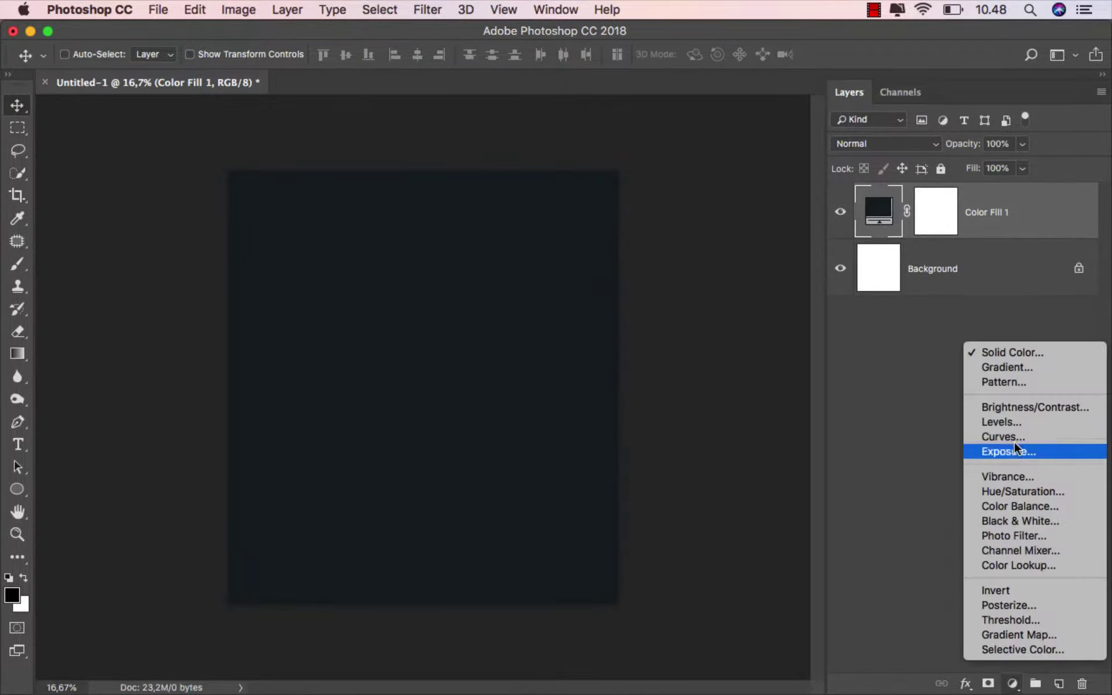
pyautogui.click(1033, 351)
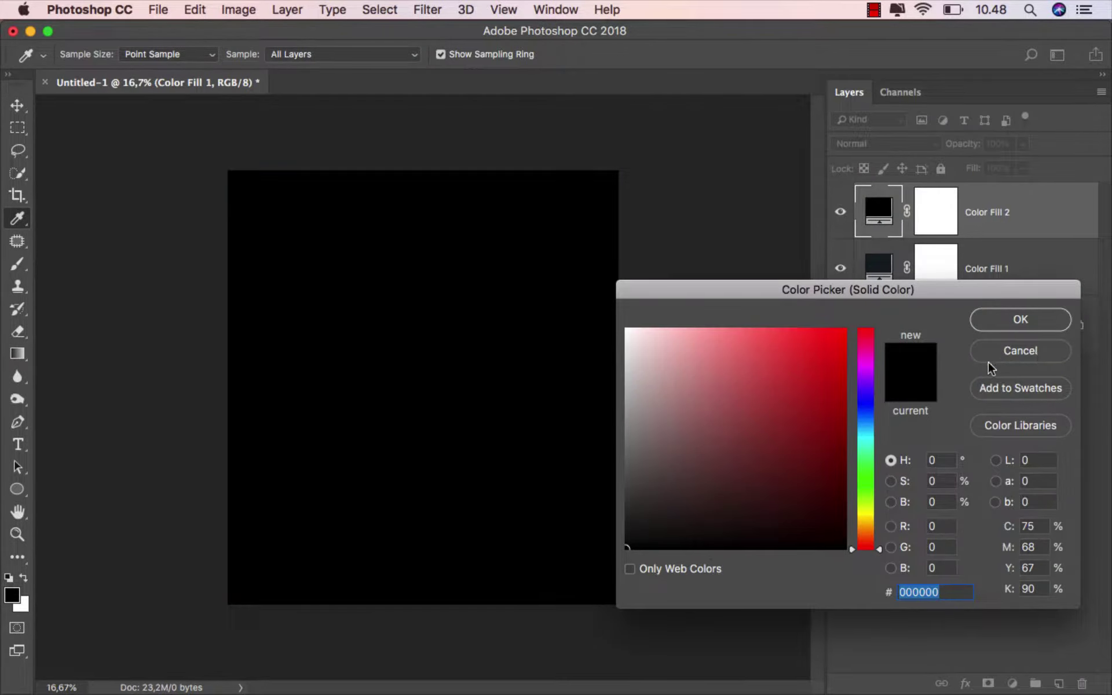
pyautogui.moveTo(687, 459); pyautogui.dragTo(671, 483)
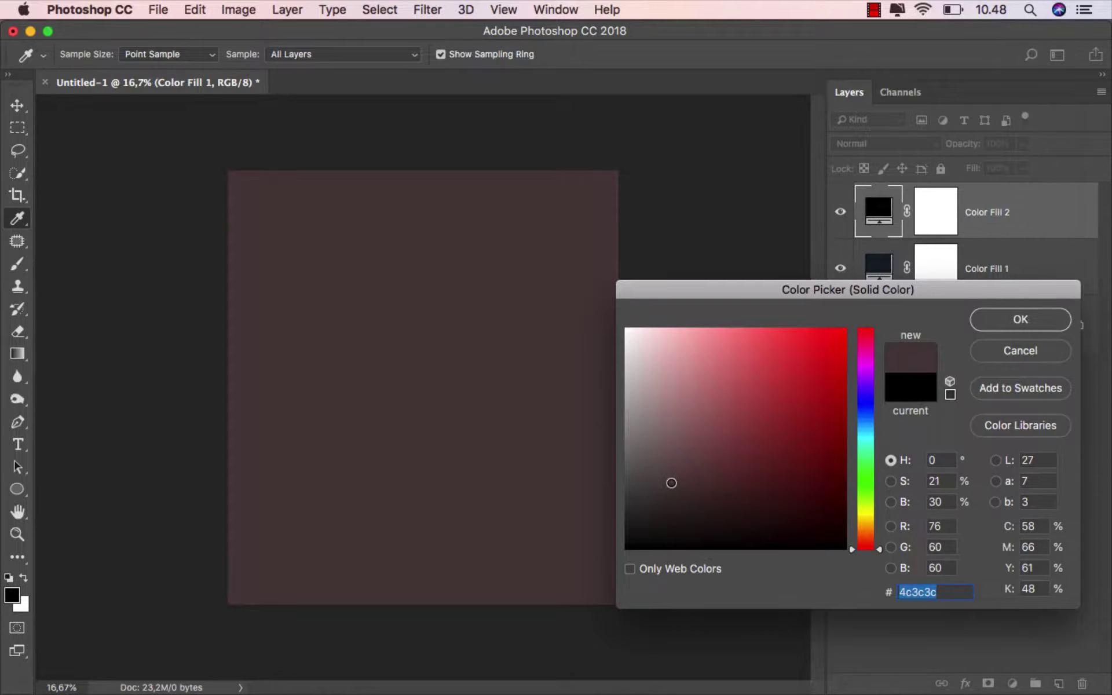
pyautogui.click(875, 464)
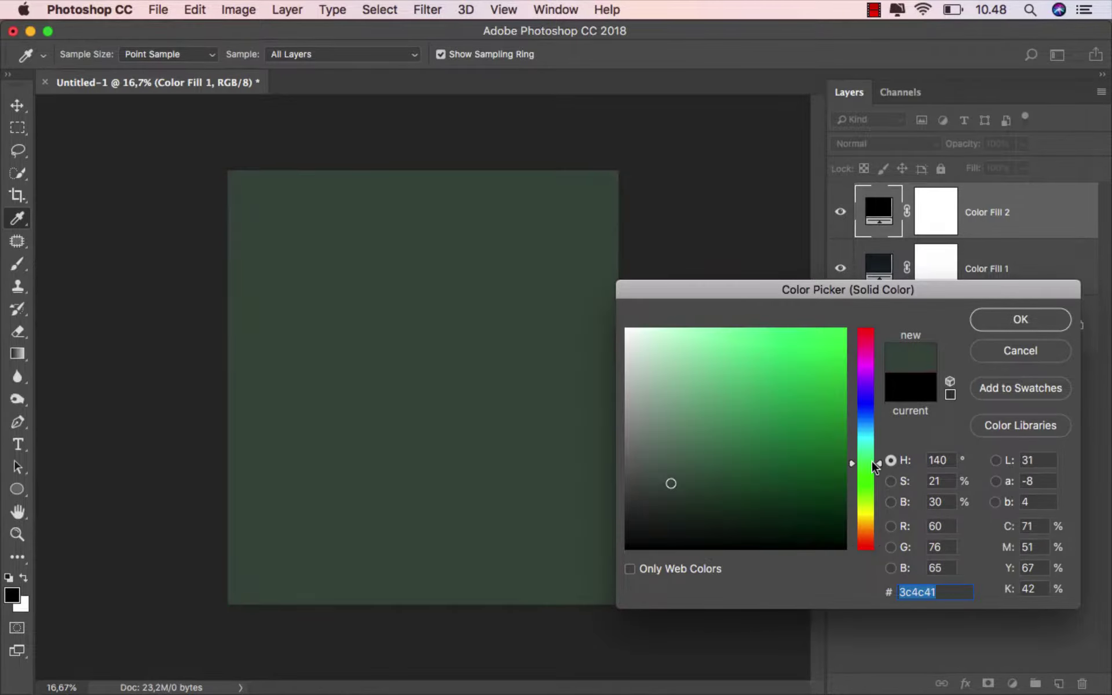
pyautogui.click(990, 321)
pyautogui.click(939, 219)
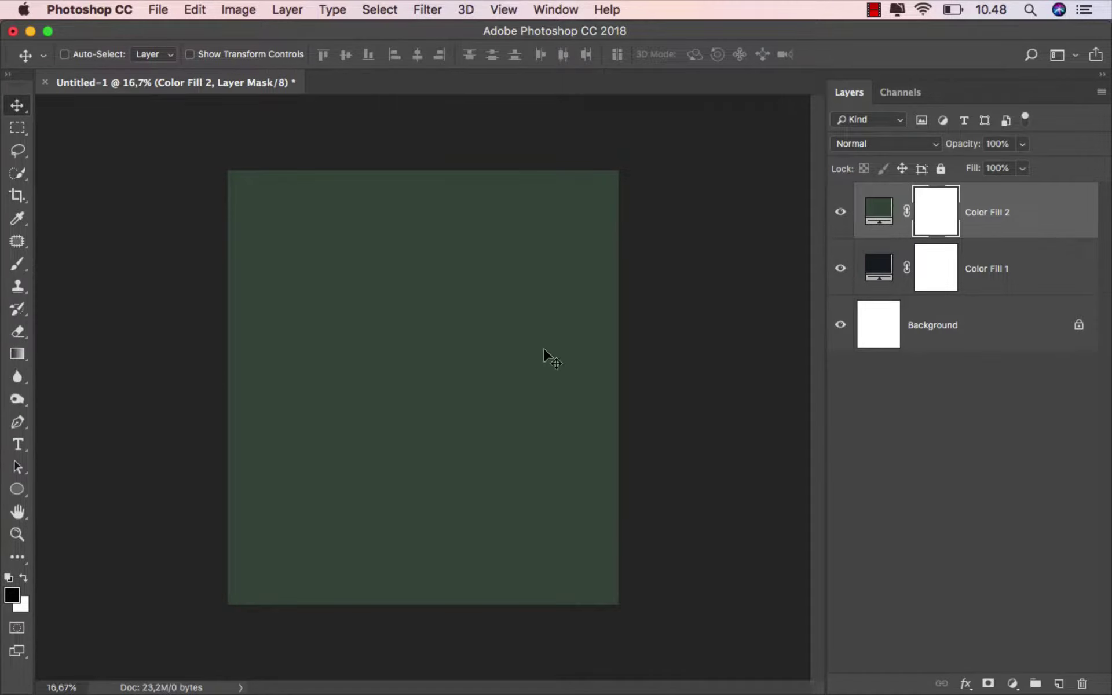
# Step: Gradient the green fill's mask so the dark blue shows through toward the top
pyautogui.click(18, 353)
pyautogui.click(87, 354)
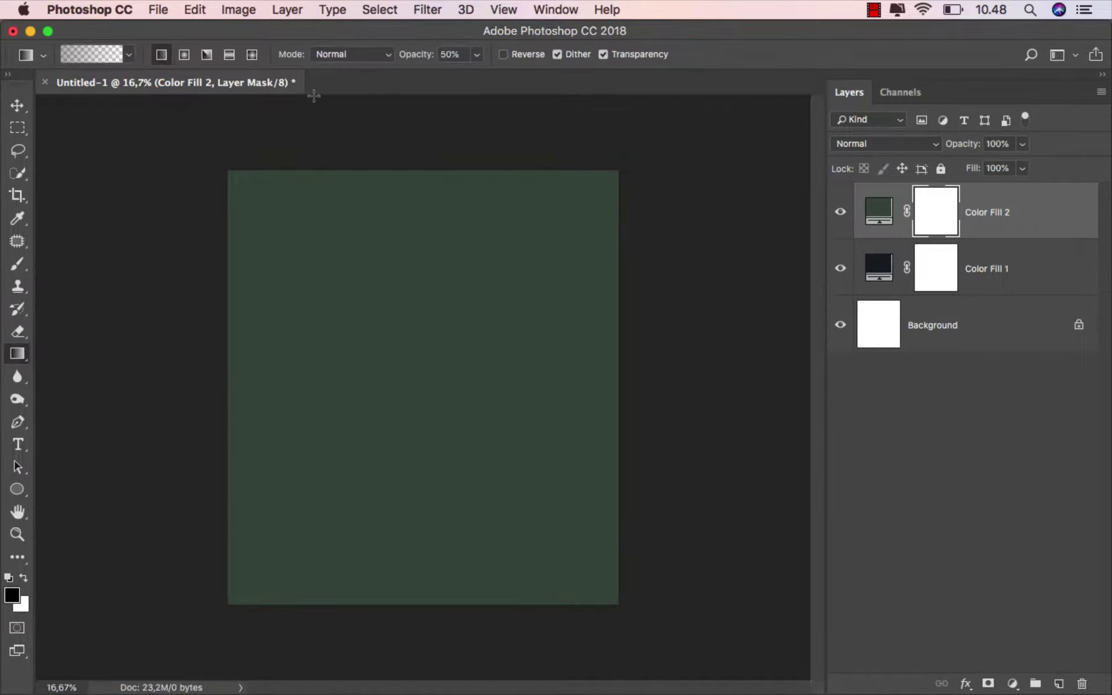
pyautogui.moveTo(426, 163); pyautogui.dragTo(423, 525)
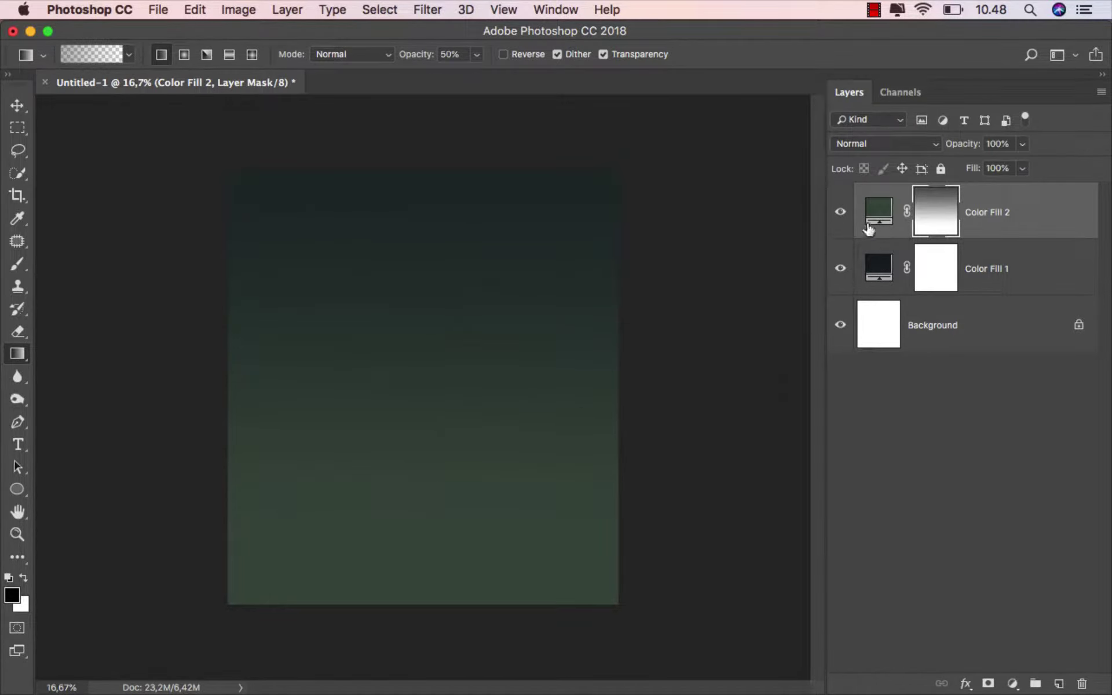
# Step: Retarget the fill layer, return to the Move tool, and bring up the stock images folder
pyautogui.press('super+2')
pyautogui.press('v')
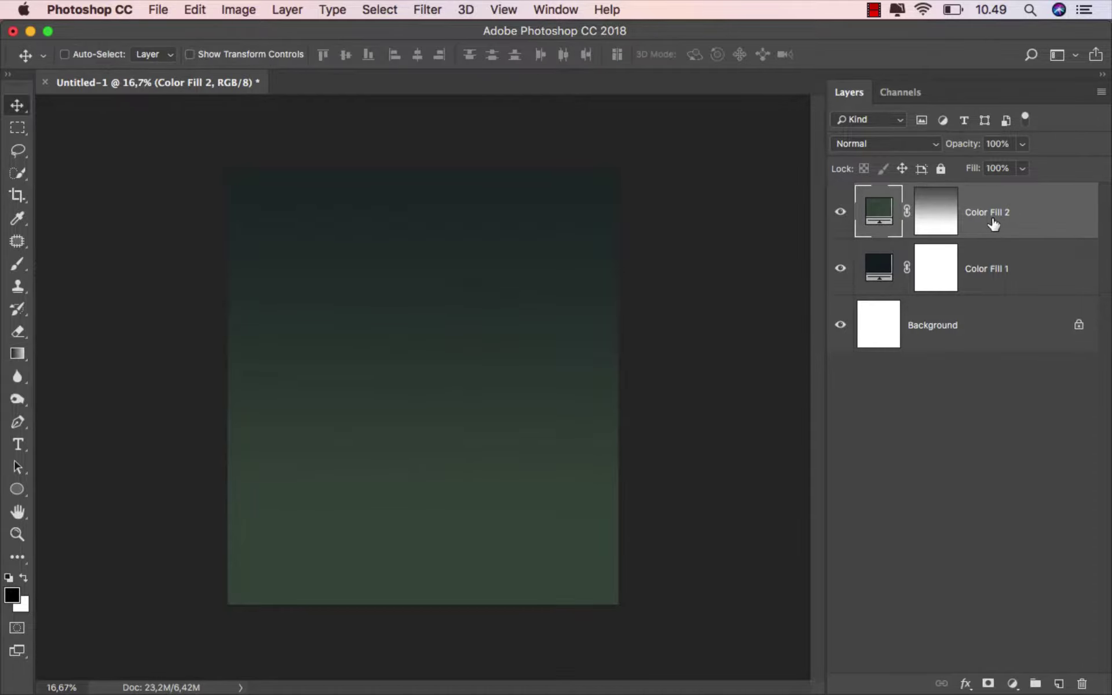
pyautogui.moveTo(502, 692)
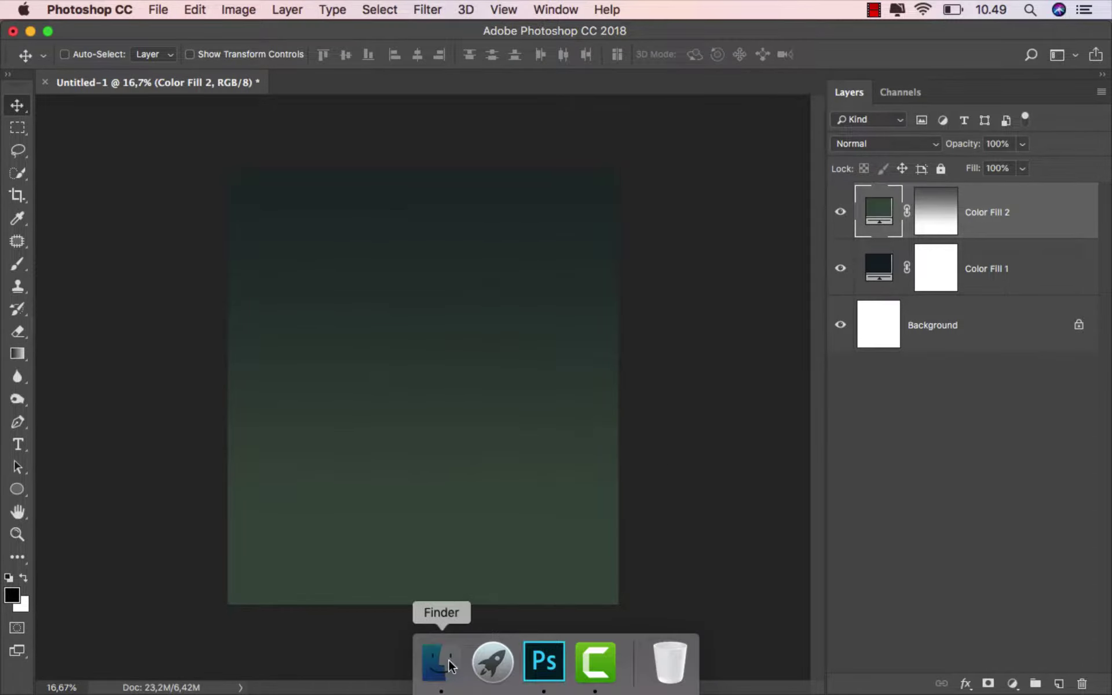
pyautogui.click(437, 658)
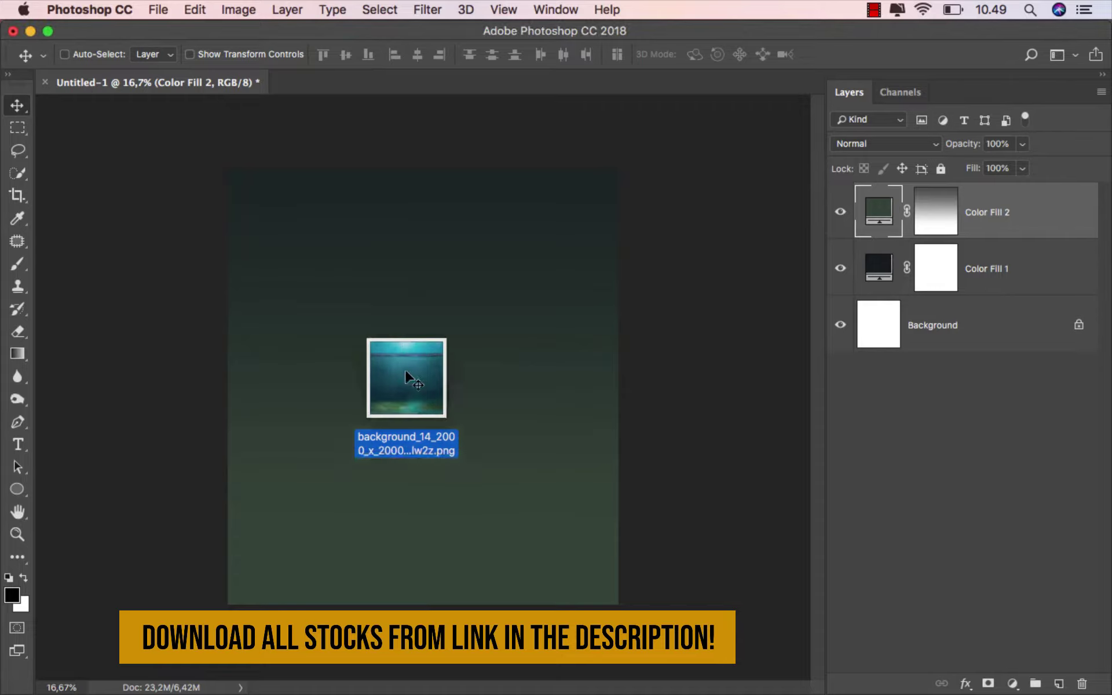
# Step: Place background_14 on the canvas and squash it from the top into the lower part
pyautogui.moveTo(201, 141); pyautogui.dragTo(412, 403)
pyautogui.scroll(1, 418, 412)
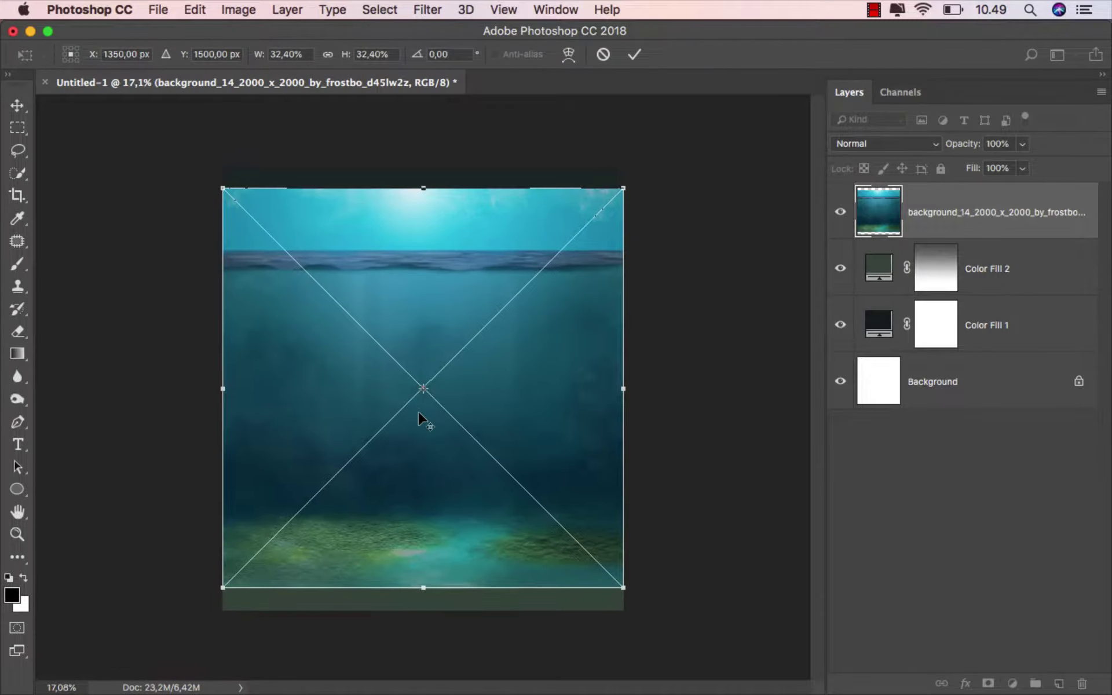
pyautogui.scroll(1, 418, 412)
pyautogui.scroll(1, 418, 411)
pyautogui.scroll(1, 419, 411)
pyautogui.moveTo(418, 411); pyautogui.dragTo(418, 430)
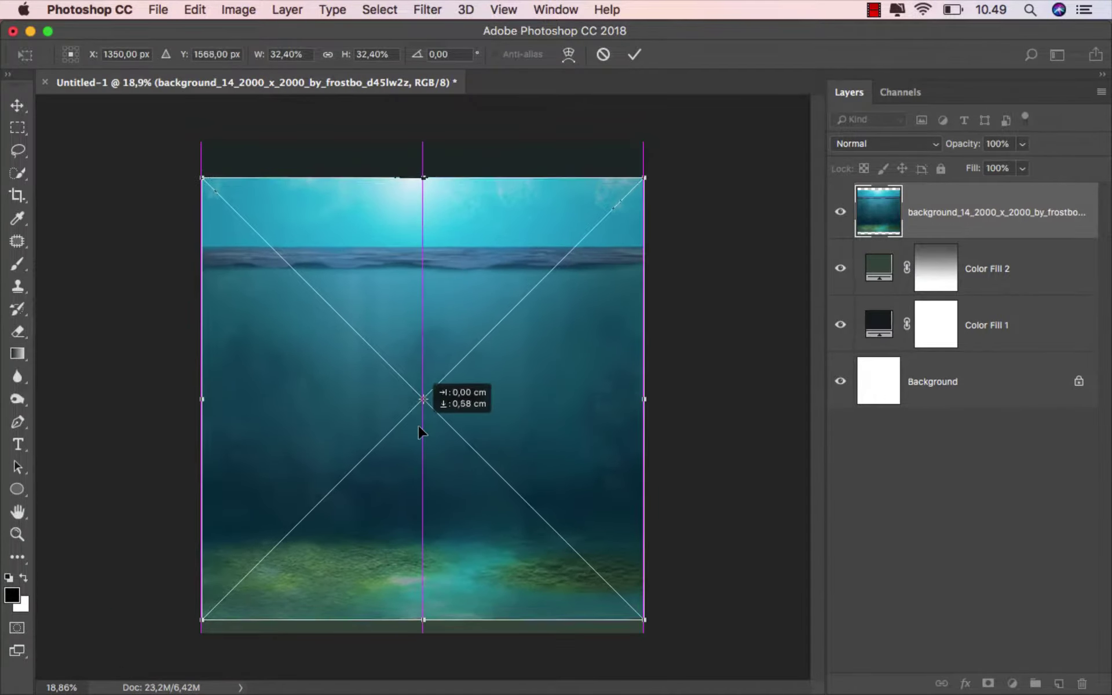
pyautogui.moveTo(424, 186); pyautogui.dragTo(436, 355)
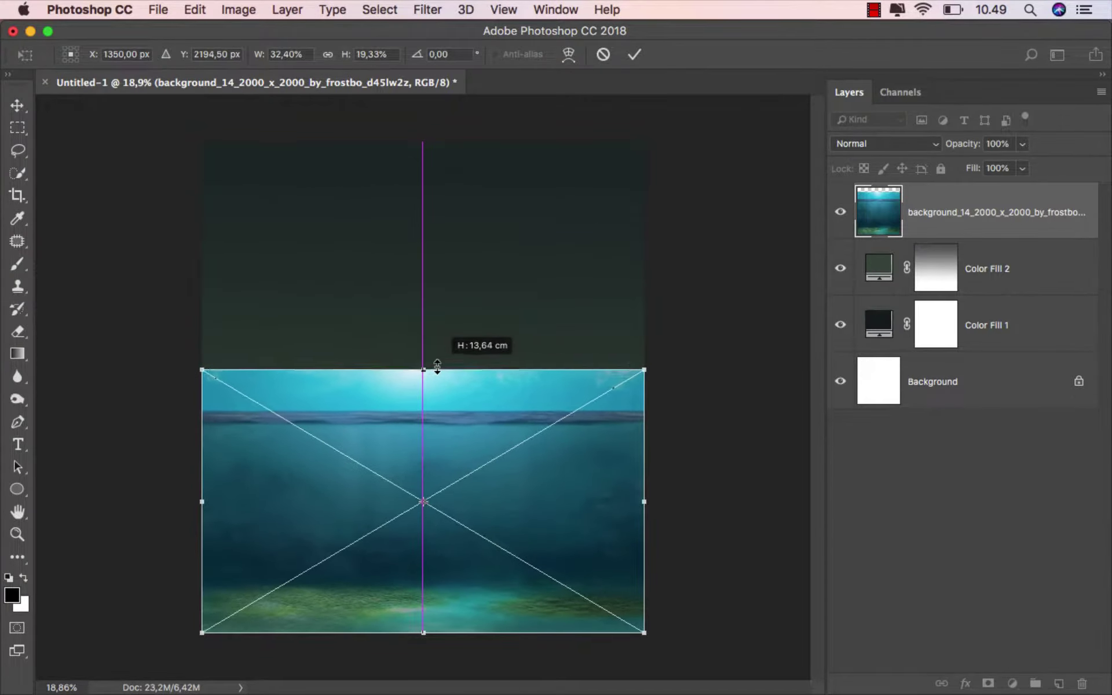
pyautogui.moveTo(436, 354); pyautogui.dragTo(436, 374)
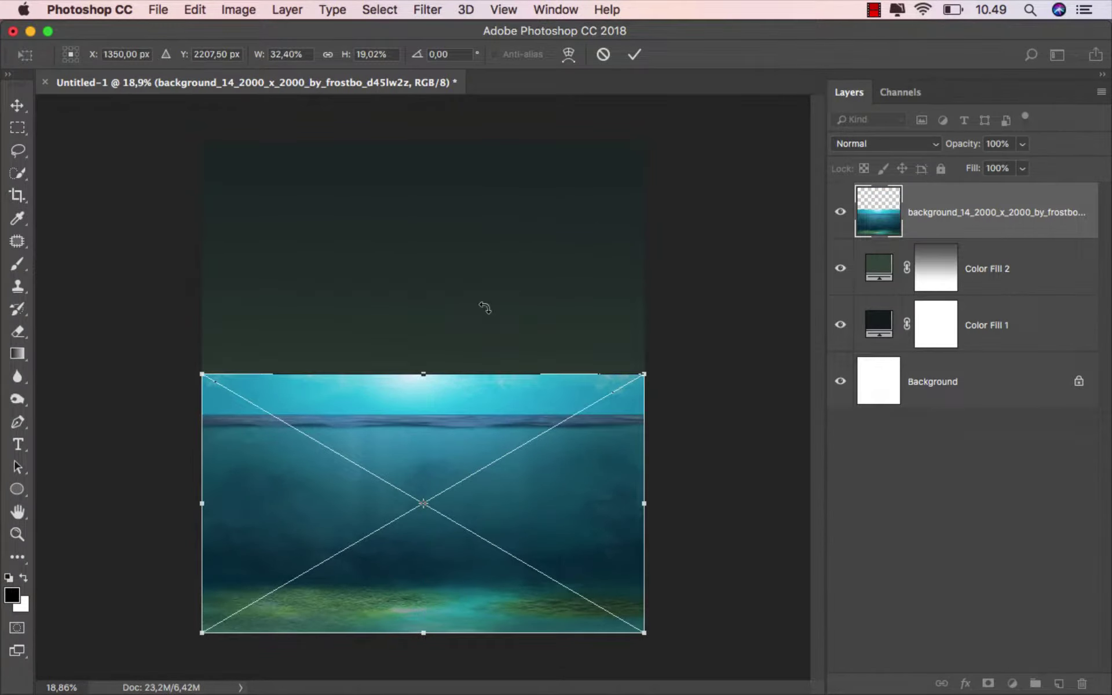
pyautogui.click(635, 54)
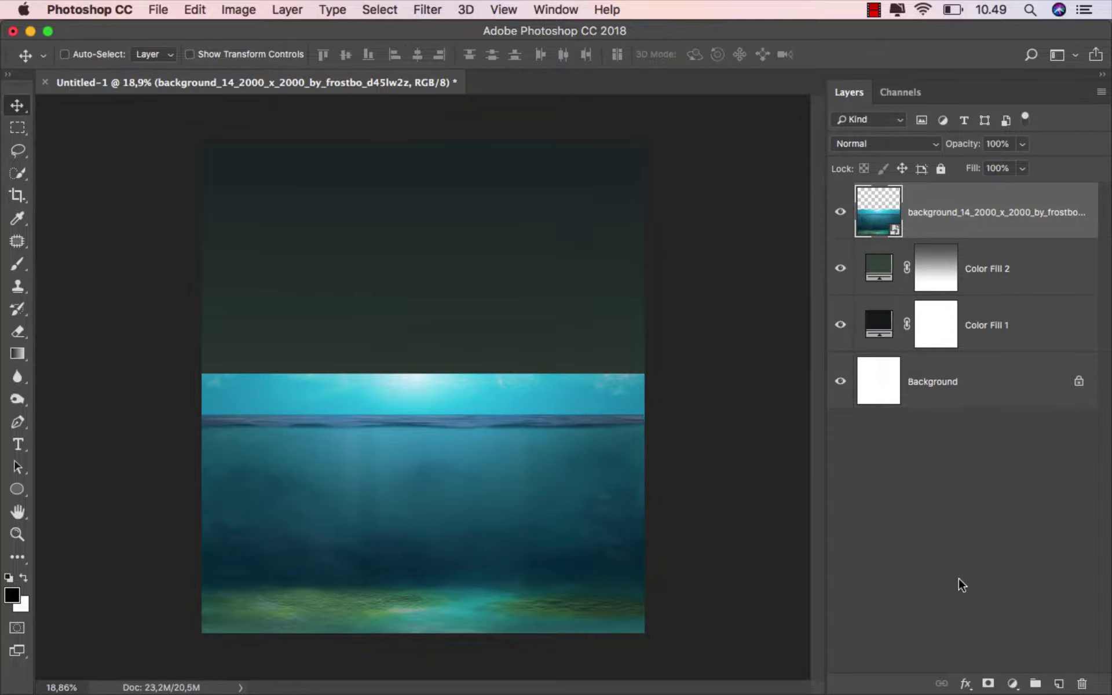
# Step: Add a layer mask to the underwater image and select the bright strip above the waterline
pyautogui.click(986, 684)
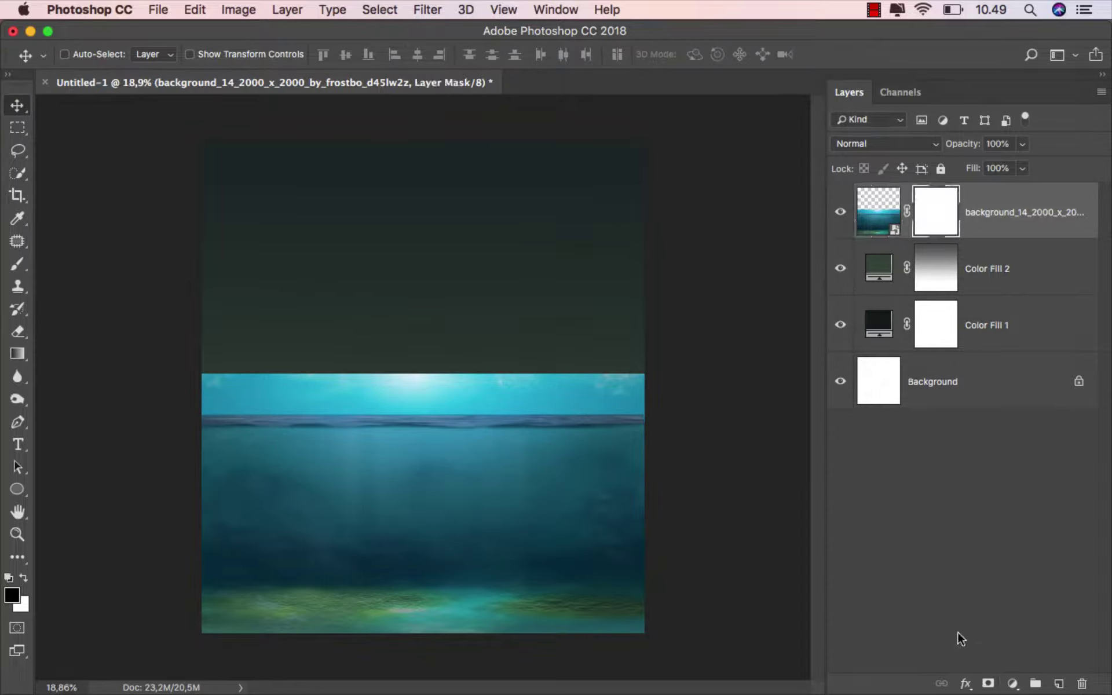
pyautogui.rightClick(17, 127)
pyautogui.click(50, 123)
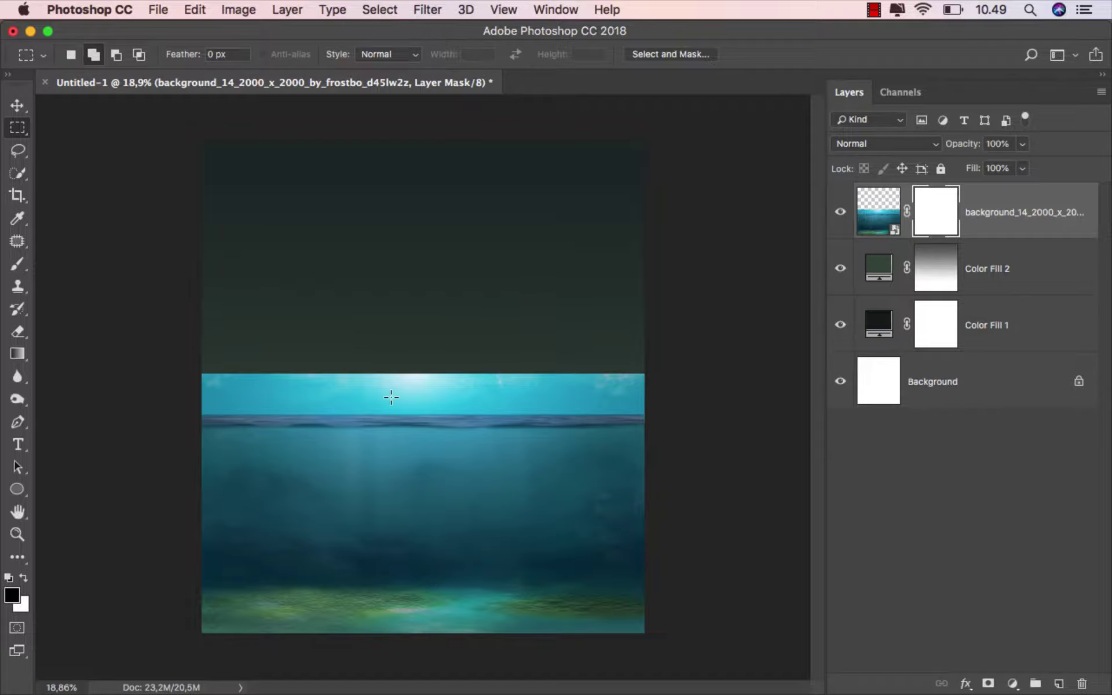
pyautogui.scroll(1, 390, 397)
pyautogui.scroll(1, 391, 398)
pyautogui.scroll(1, 392, 397)
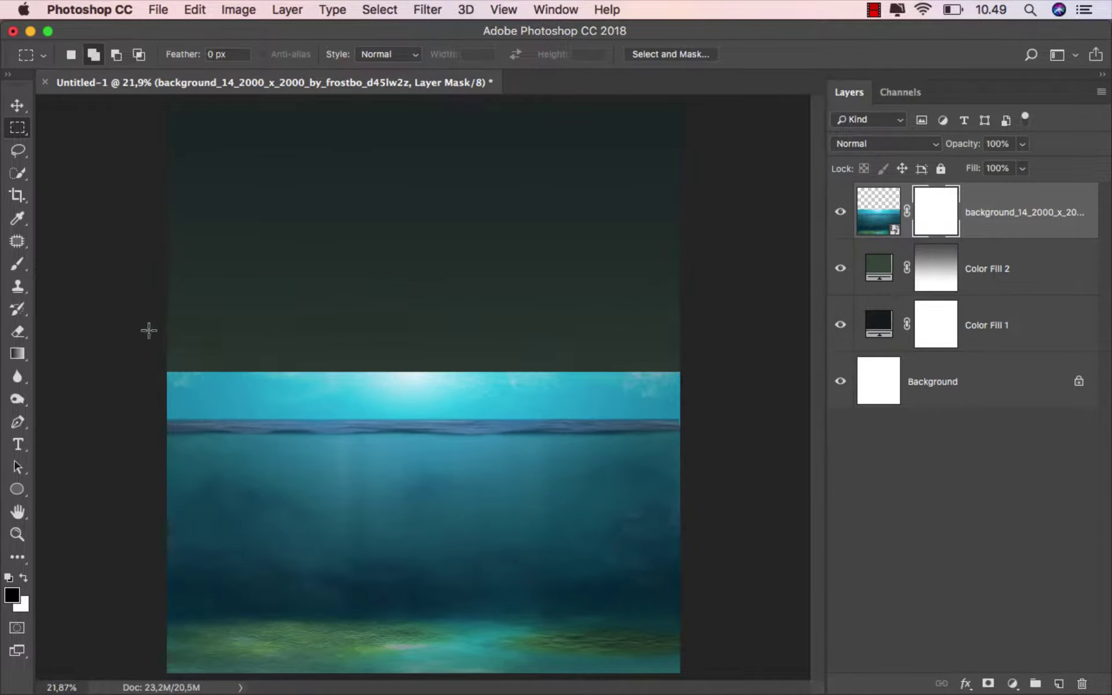
pyautogui.moveTo(149, 331); pyautogui.dragTo(702, 420)
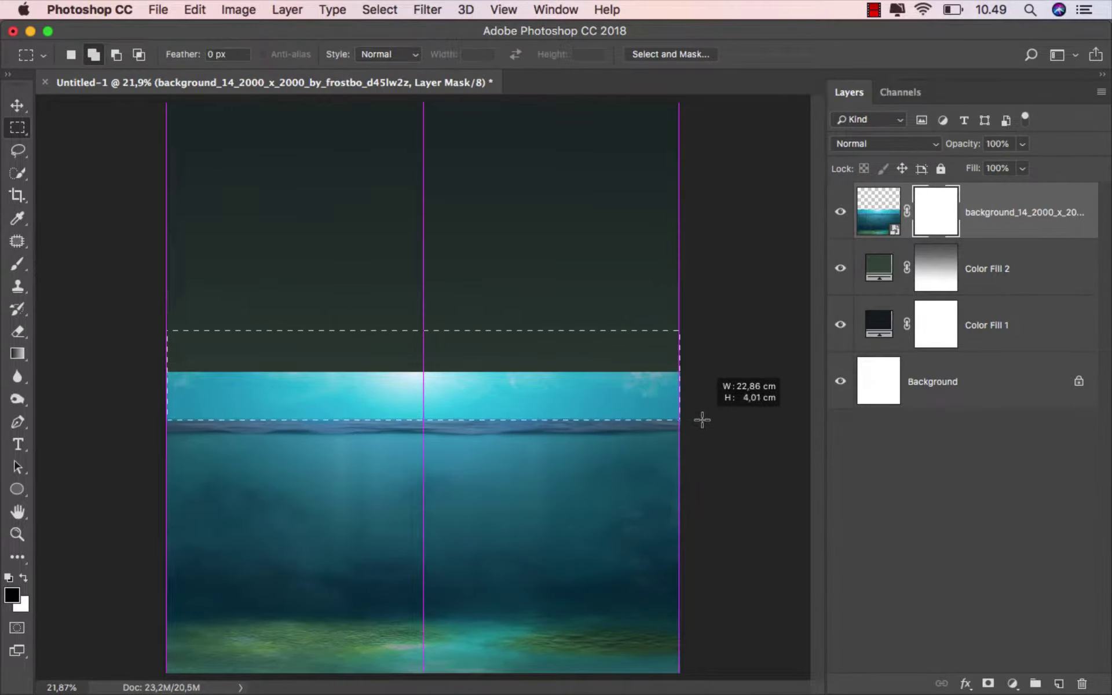
pyautogui.moveTo(702, 420); pyautogui.dragTo(705, 423)
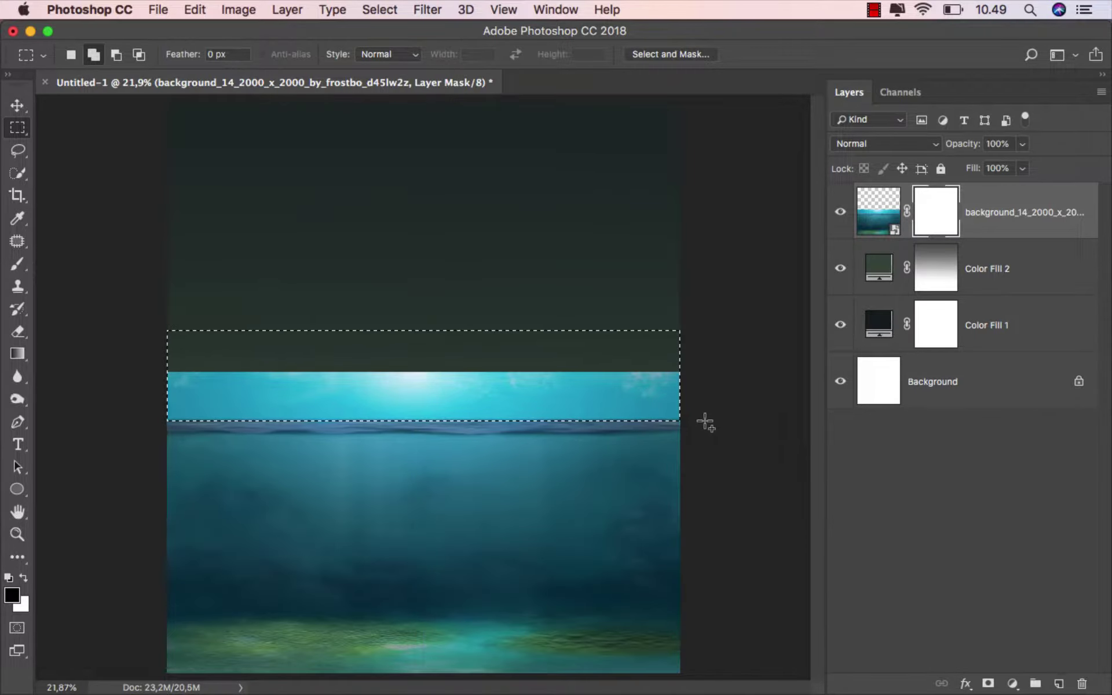
# Step: Paint the selected strip black on the mask with a 443 px hard round brush, then deselect
pyautogui.click(17, 330)
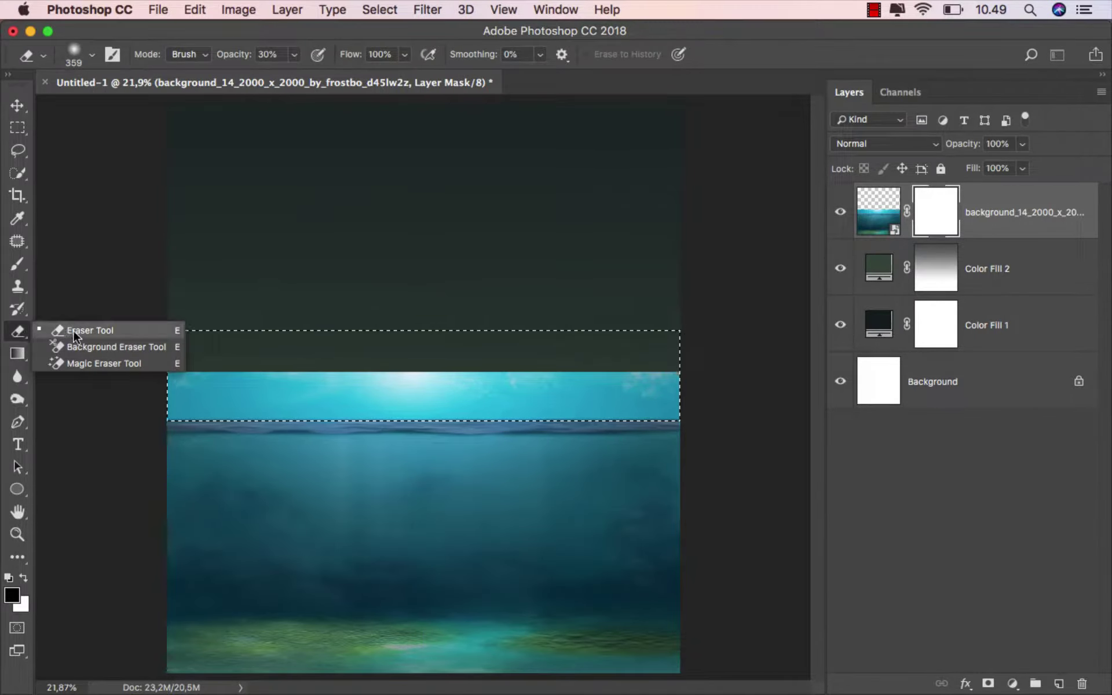
pyautogui.click(18, 267)
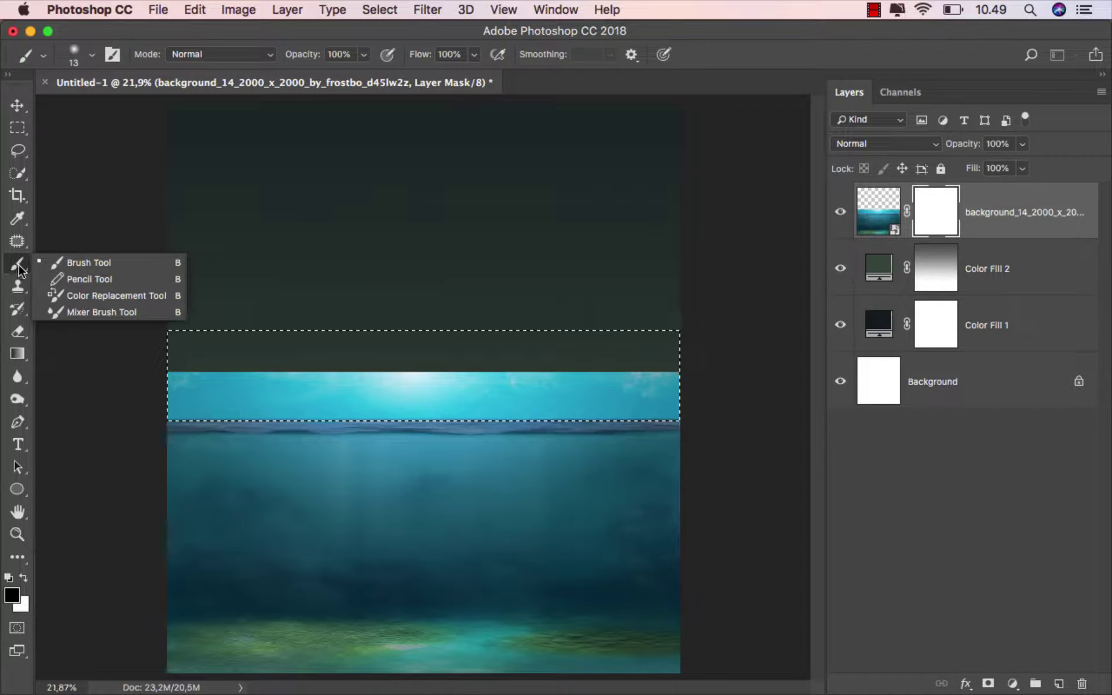
pyautogui.click(86, 263)
pyautogui.rightClick(366, 271)
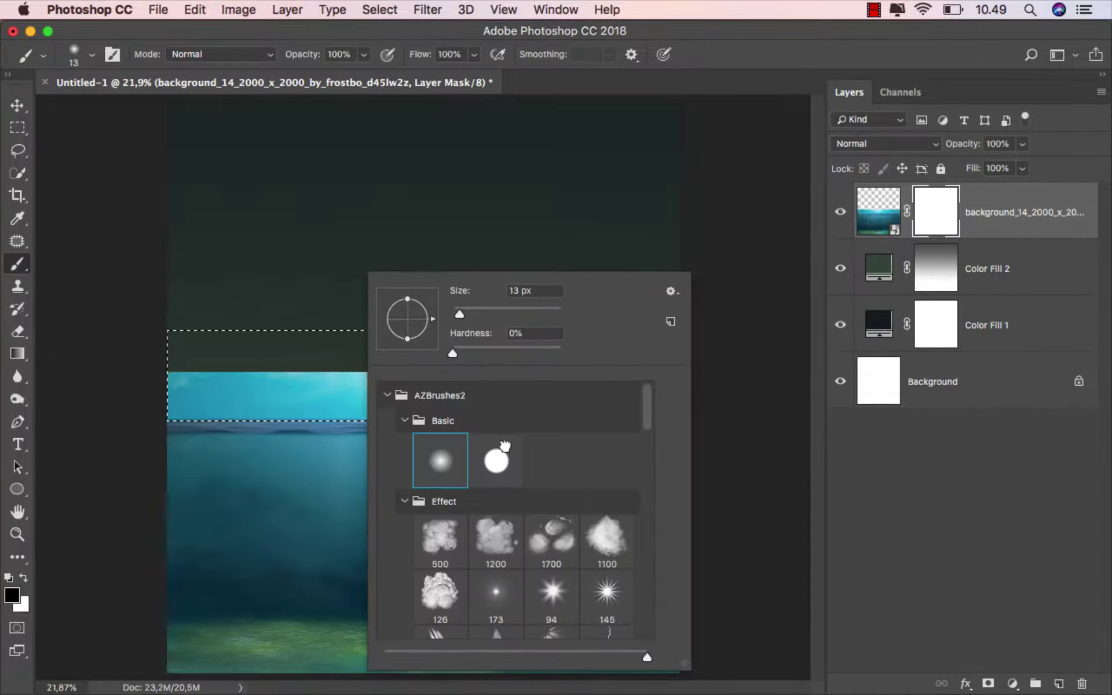
pyautogui.click(497, 458)
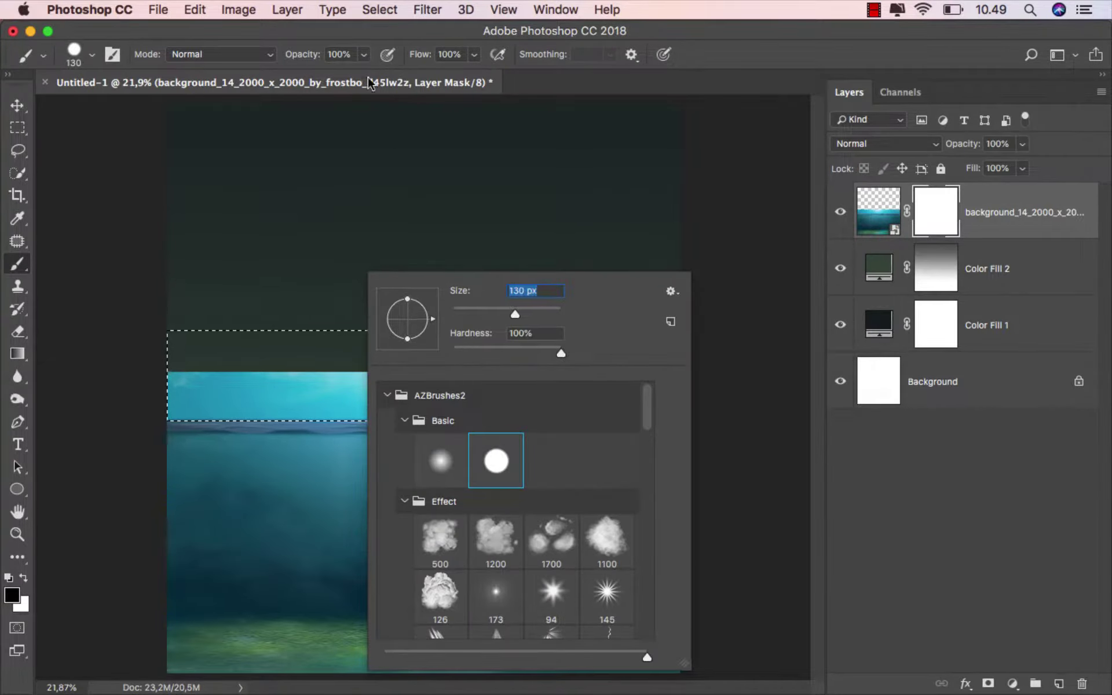
pyautogui.click(219, 350)
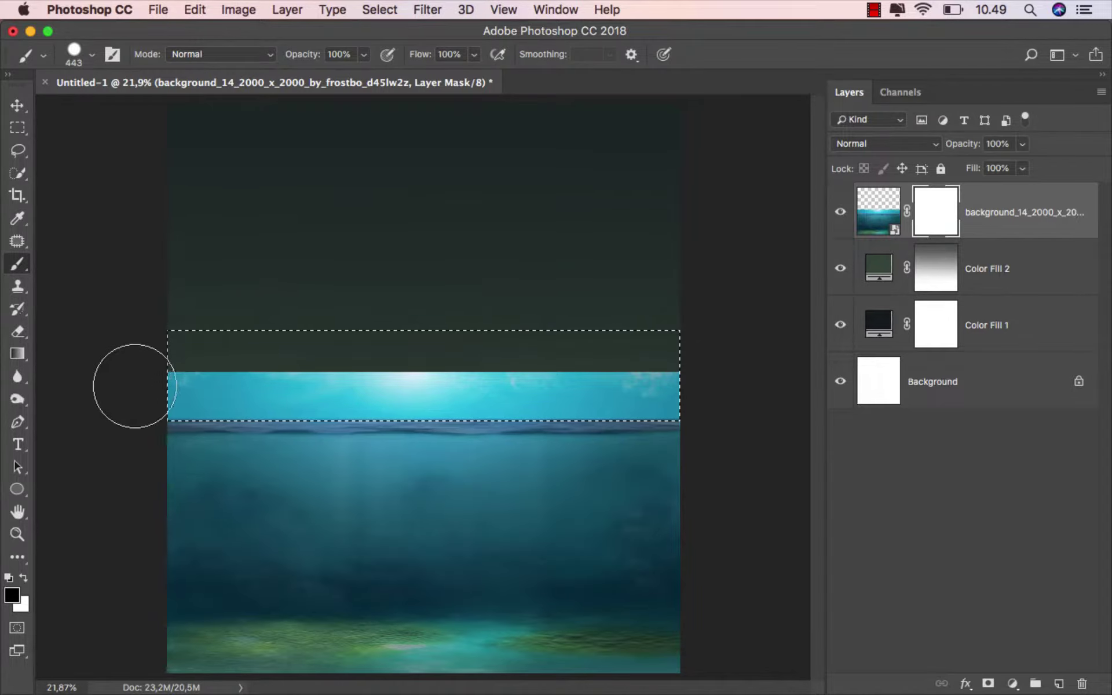
pyautogui.moveTo(132, 385); pyautogui.dragTo(722, 389)
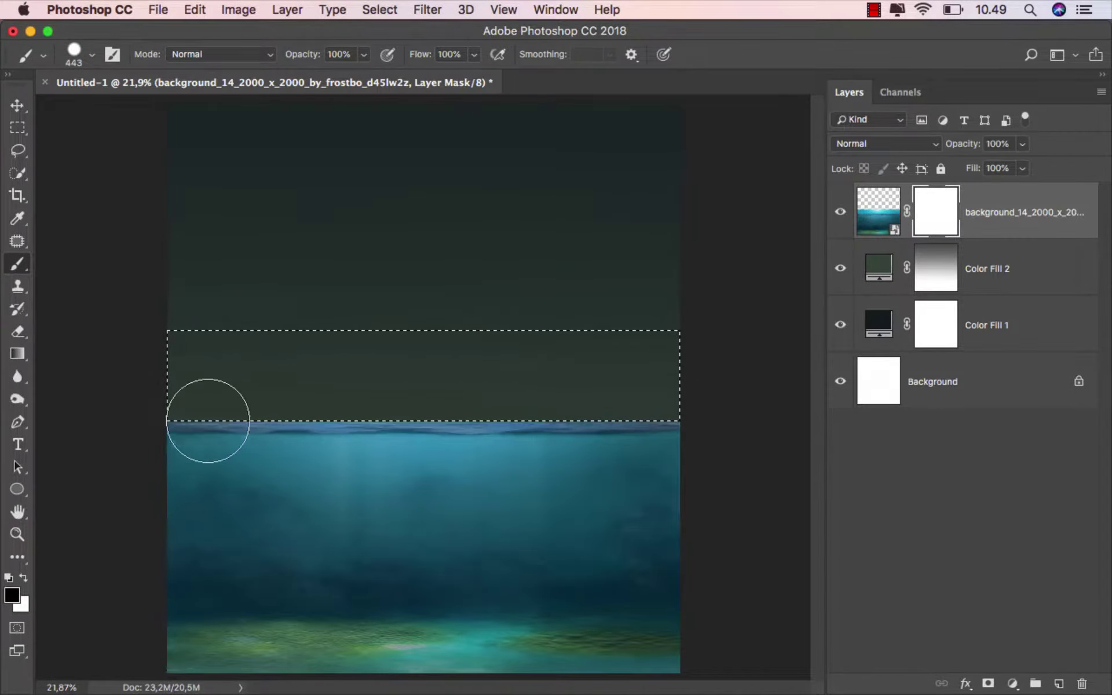
pyautogui.click(380, 9)
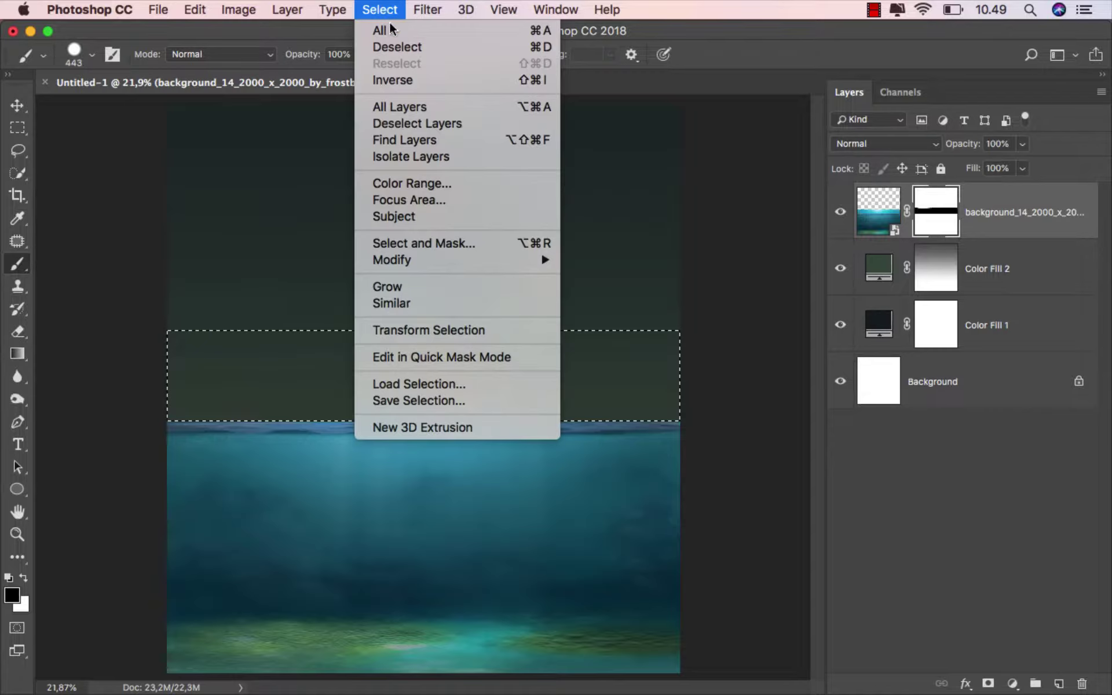
pyautogui.click(394, 45)
pyautogui.hotkey('ctrl', '2')
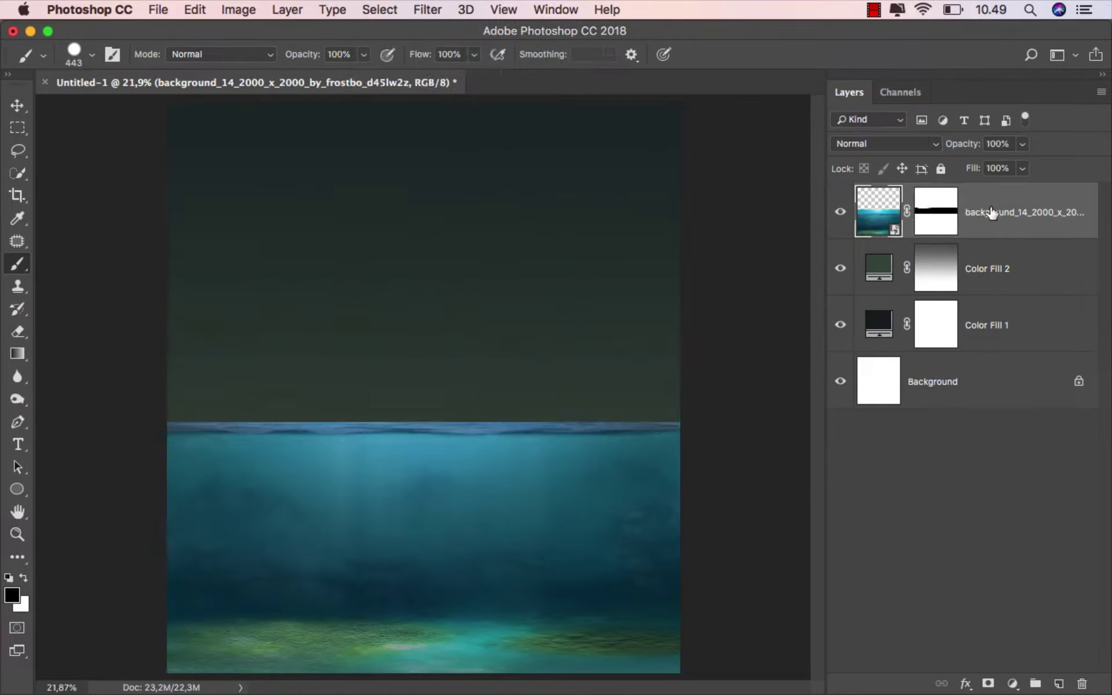
# Step: Drag repeated 50% opacity gradients upward on the mask to darken the seabed into the green fill
pyautogui.press('v')
pyautogui.click(934, 212)
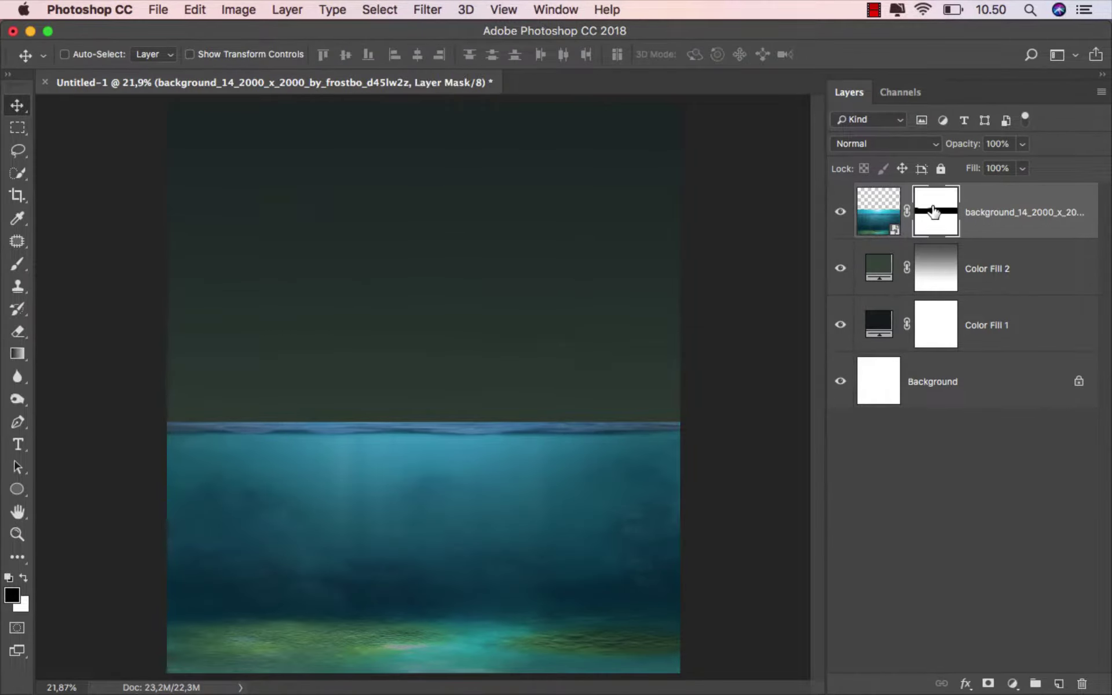
pyautogui.click(18, 353)
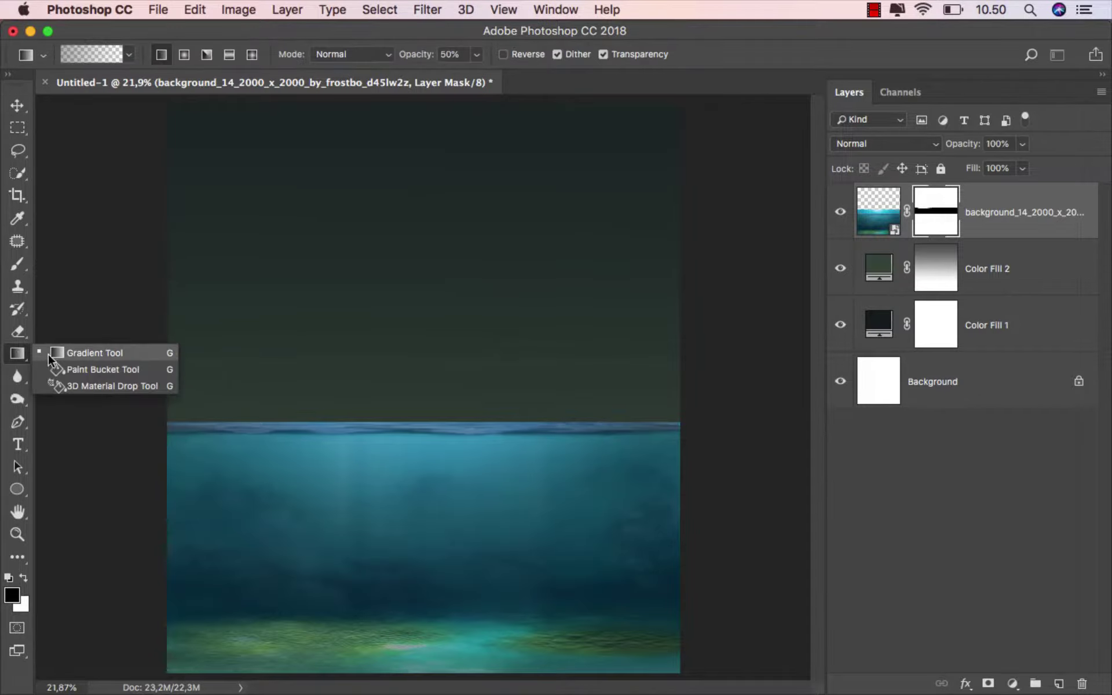
pyautogui.click(58, 354)
pyautogui.scroll(-2, 516, 509)
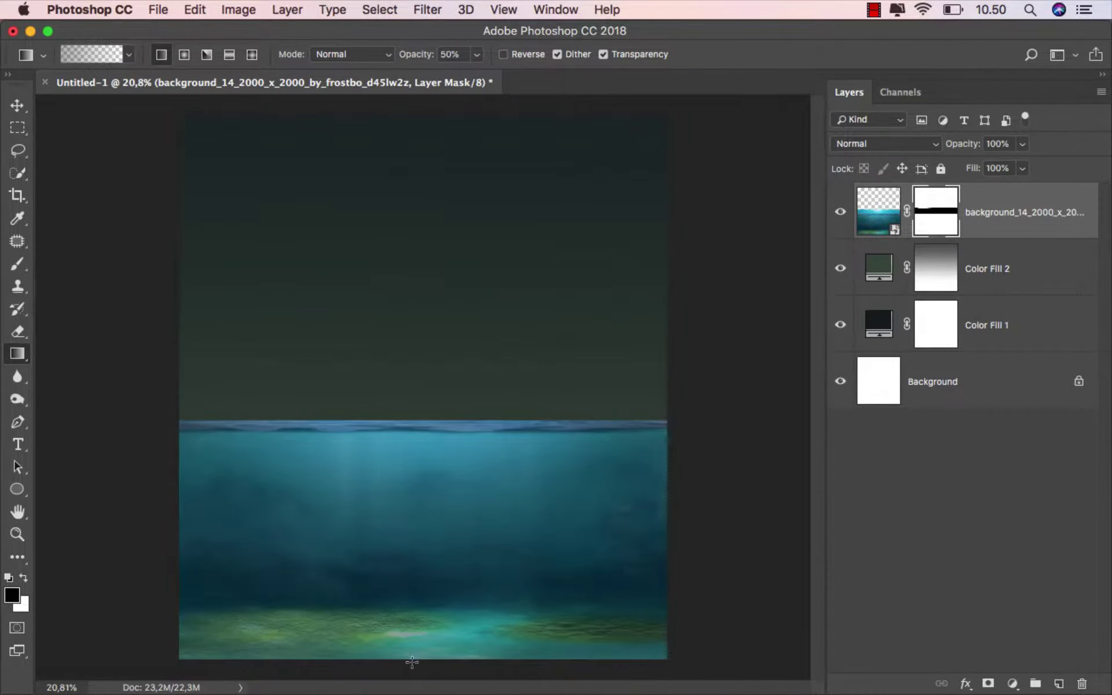
pyautogui.moveTo(403, 541); pyautogui.dragTo(413, 455)
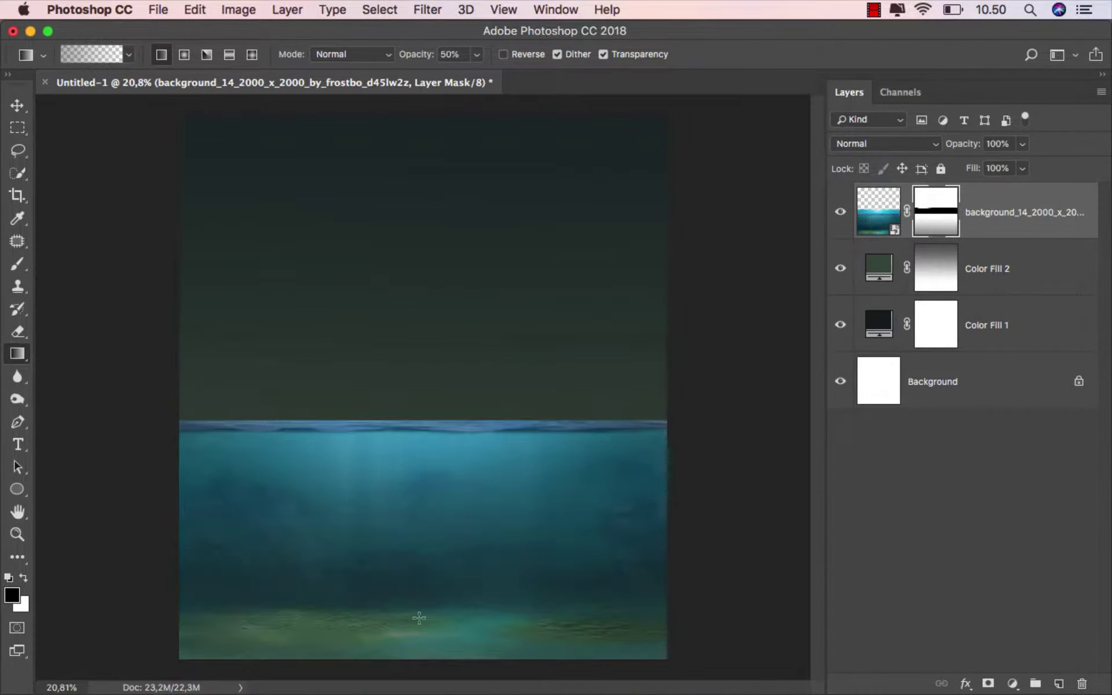
pyautogui.moveTo(416, 659); pyautogui.dragTo(417, 492)
pyautogui.moveTo(414, 673); pyautogui.dragTo(415, 516)
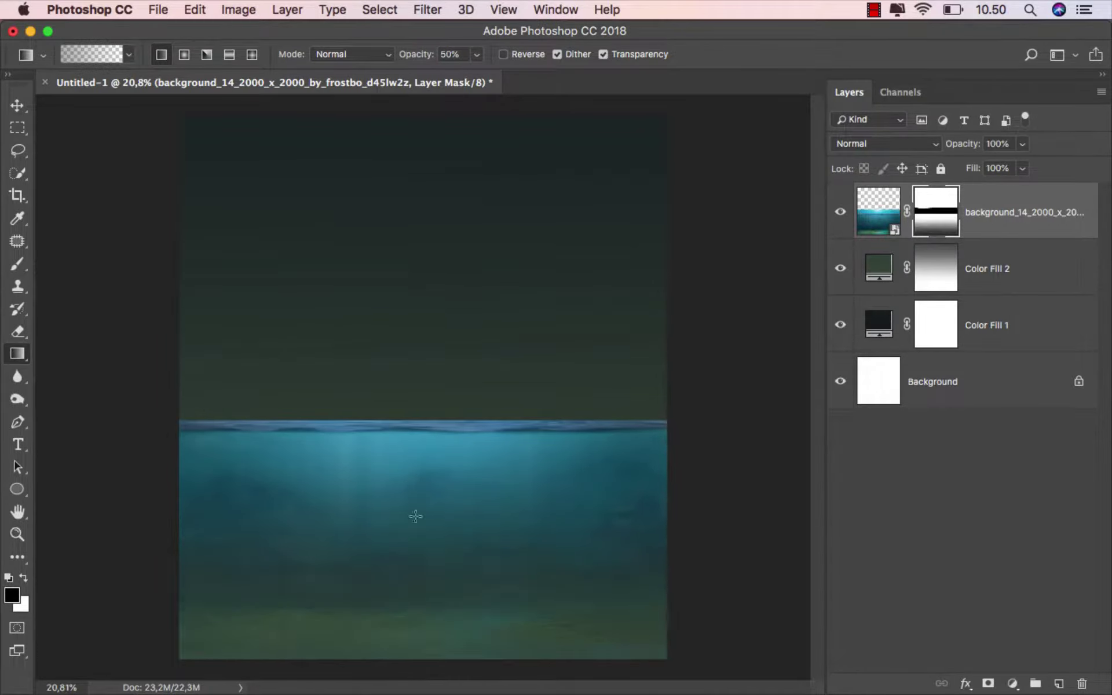
pyautogui.moveTo(423, 673); pyautogui.dragTo(423, 447)
pyautogui.scroll(1, 439, 555)
pyautogui.click(17, 105)
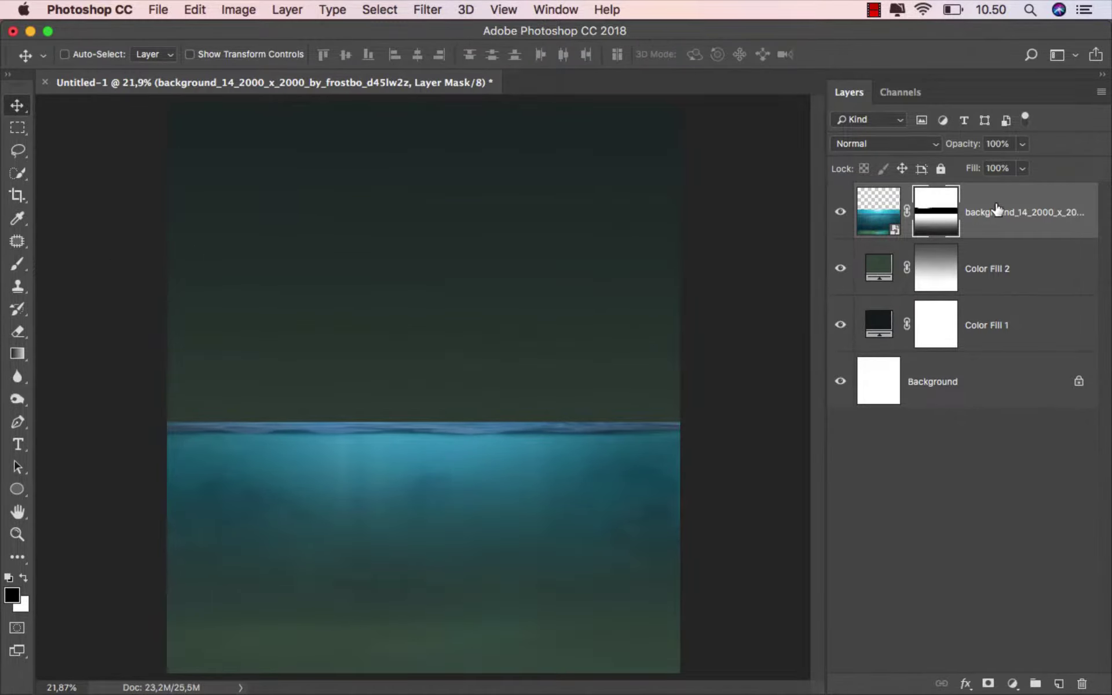
pyautogui.press('super+2')
pyautogui.moveTo(556, 692)
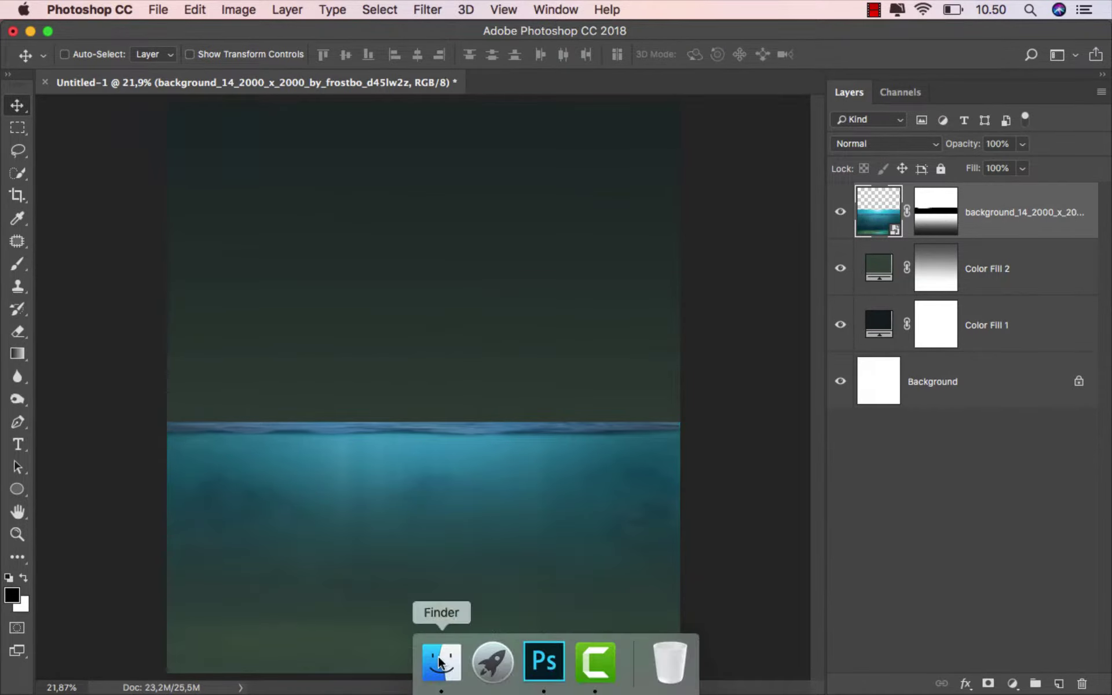
# Step: Place a second copy of background_14 and move it below the masked underwater layer
pyautogui.click(437, 666)
pyautogui.moveTo(243, 174); pyautogui.dragTo(457, 387)
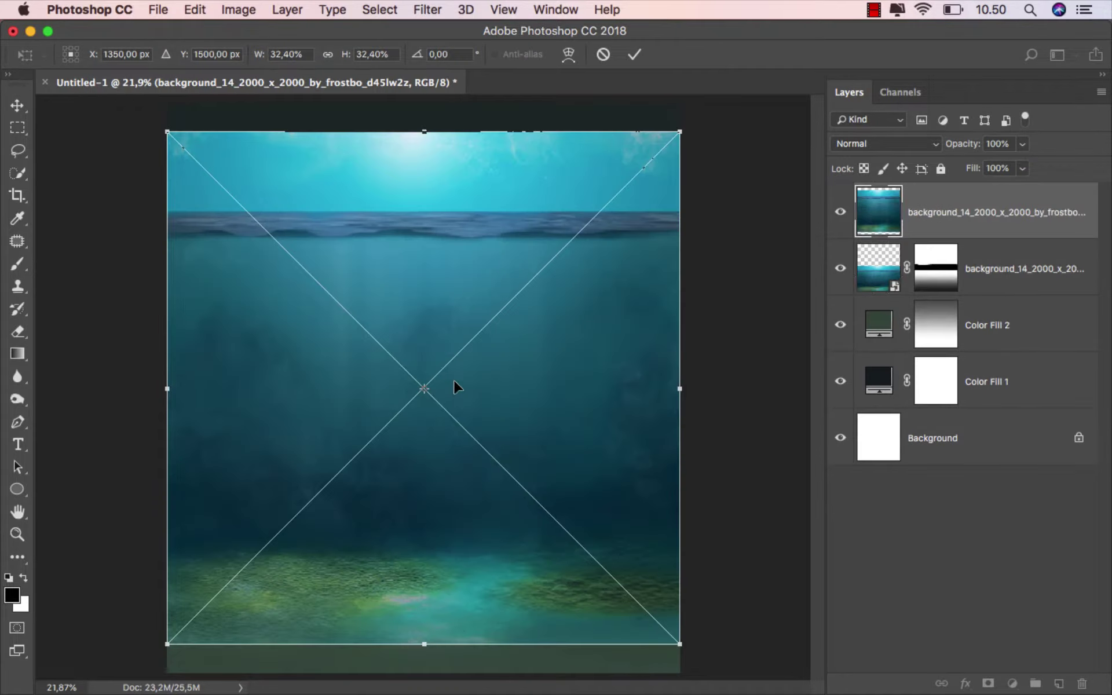
pyautogui.click(633, 56)
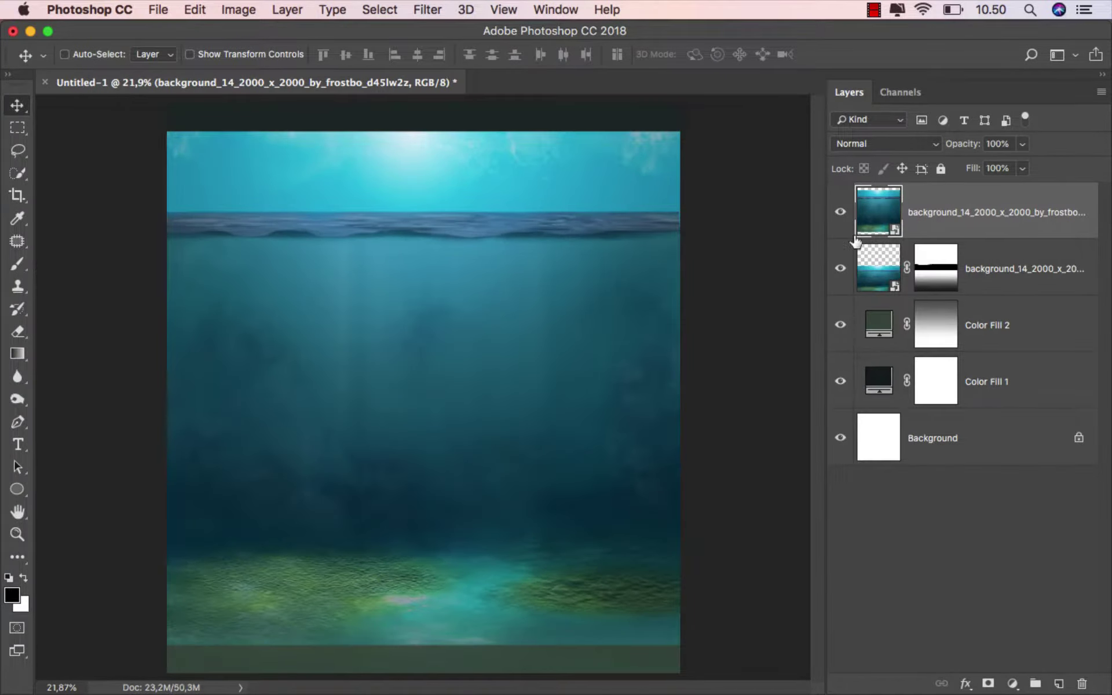
pyautogui.moveTo(950, 226); pyautogui.dragTo(946, 282)
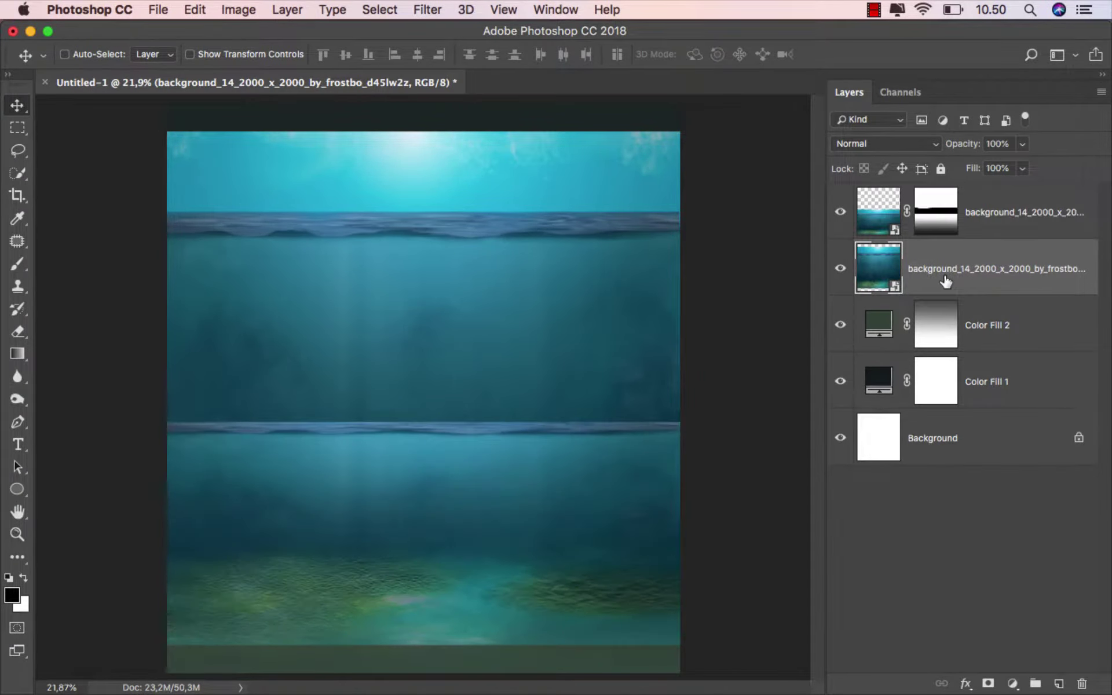
pyautogui.hotkey('ctrl', 't')
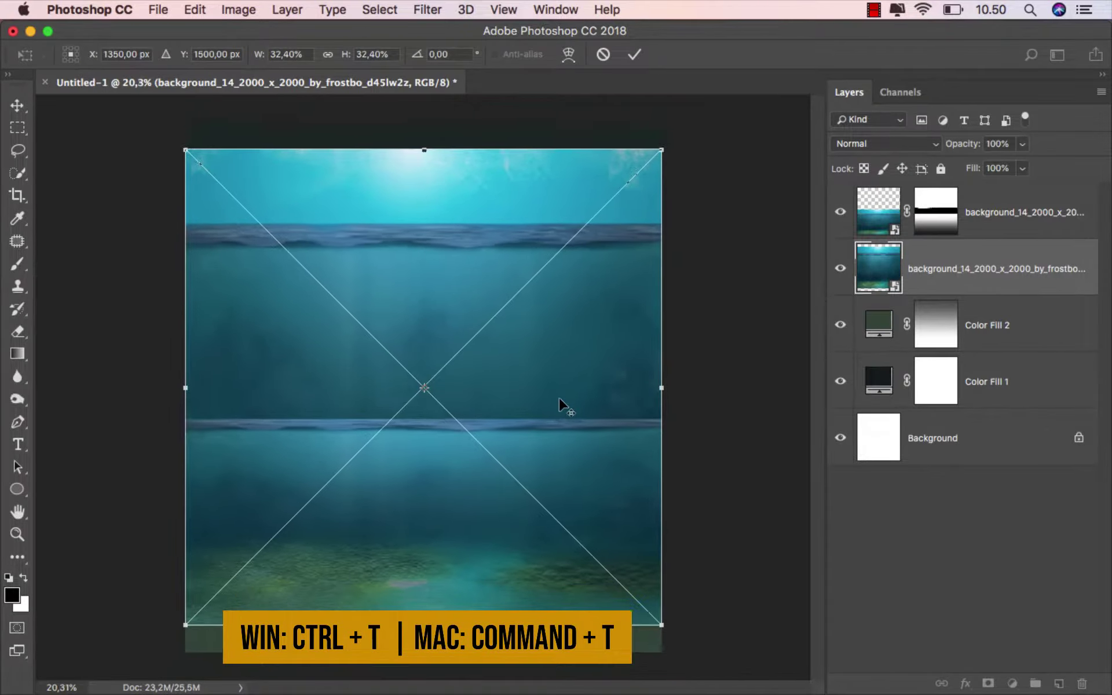
# Step: Flip the second underwater copy vertically and move it upward
pyautogui.rightClick(560, 398)
pyautogui.click(609, 602)
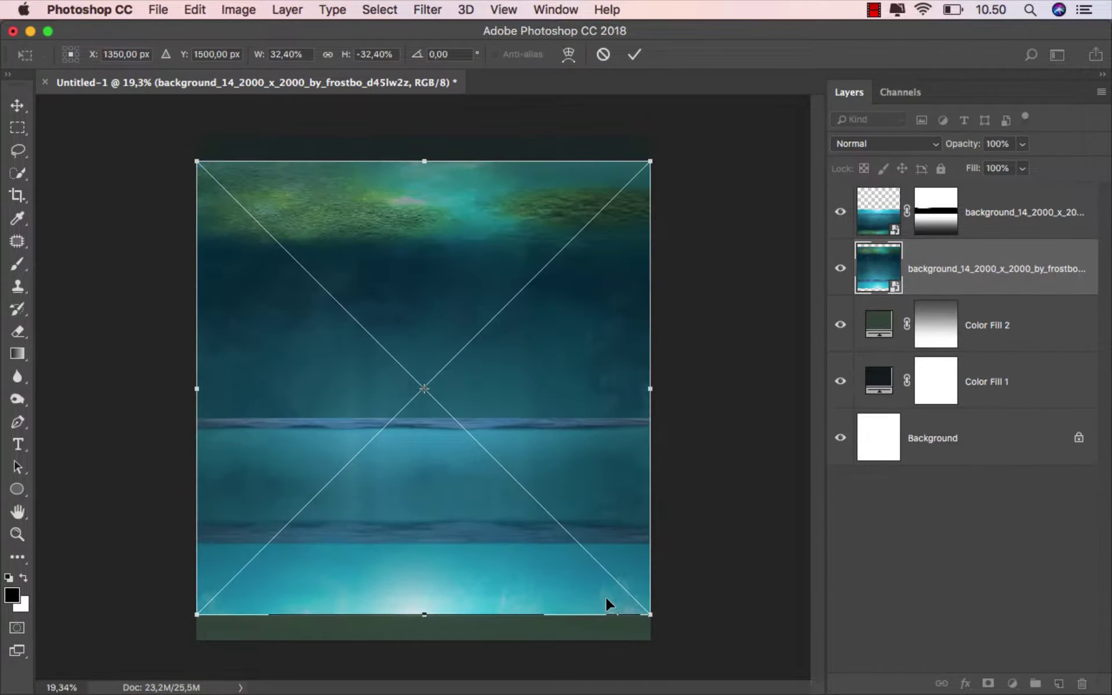
pyautogui.moveTo(520, 532); pyautogui.dragTo(499, 412)
pyautogui.press('super+minus')
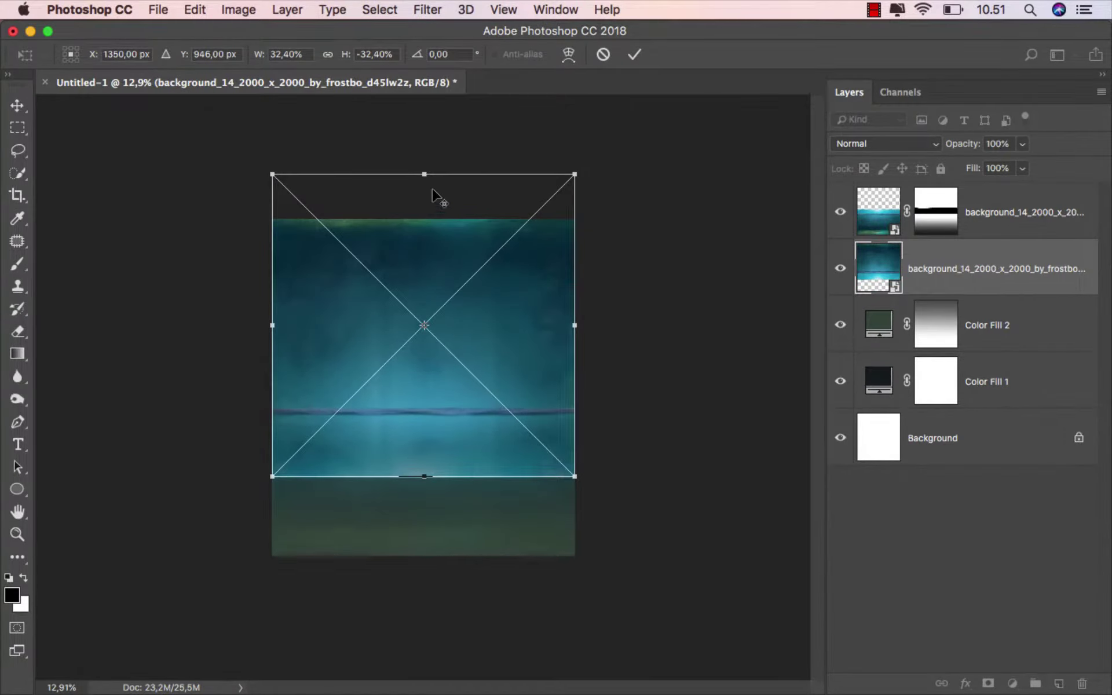
# Step: Stretch the flipped copy taller and wider, past the canvas sides
pyautogui.moveTo(426, 175); pyautogui.dragTo(423, 125)
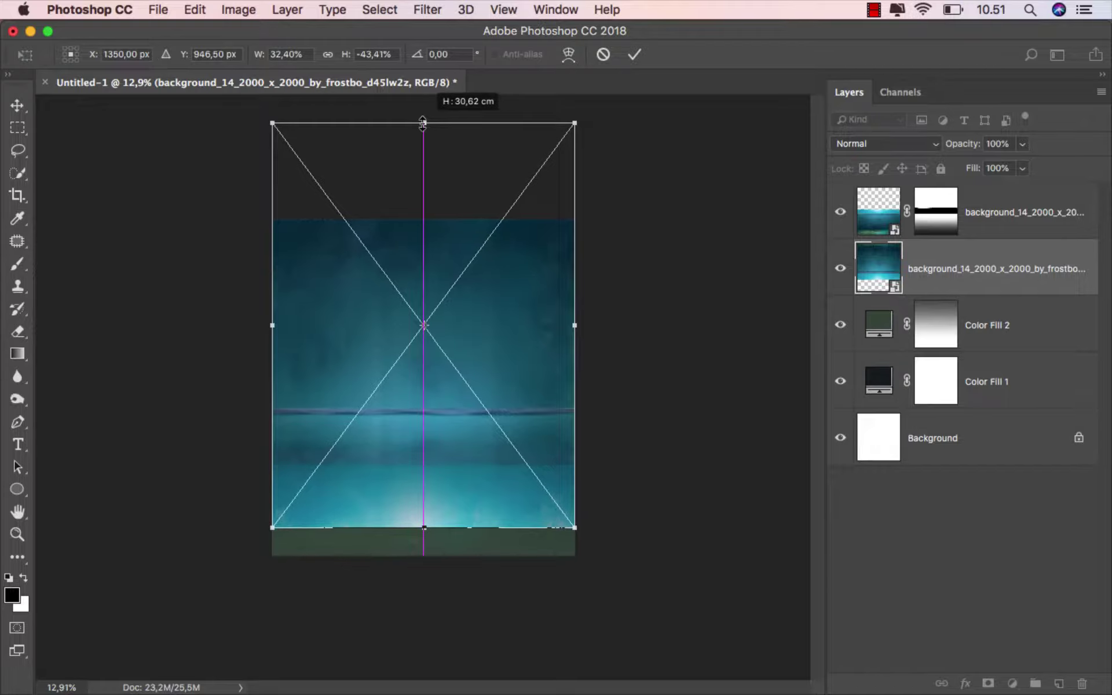
pyautogui.moveTo(423, 125); pyautogui.dragTo(424, 122)
pyautogui.moveTo(570, 323); pyautogui.dragTo(584, 322)
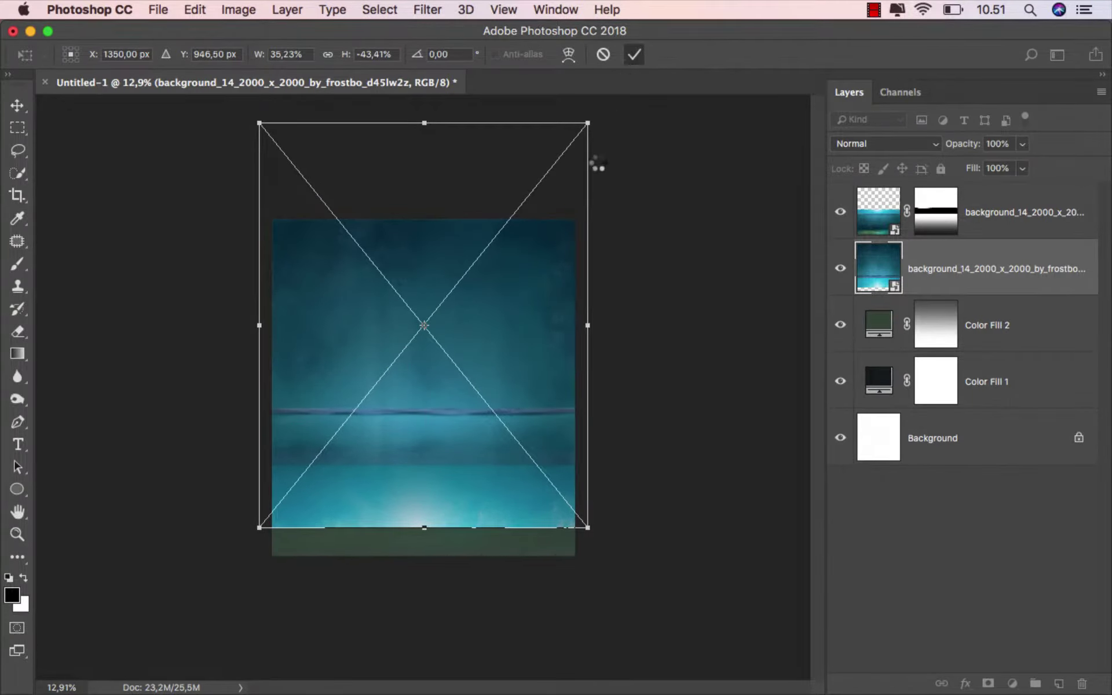
pyautogui.scroll(2, 446, 355)
pyautogui.scroll(3, 405, 373)
pyautogui.scroll(3, 405, 369)
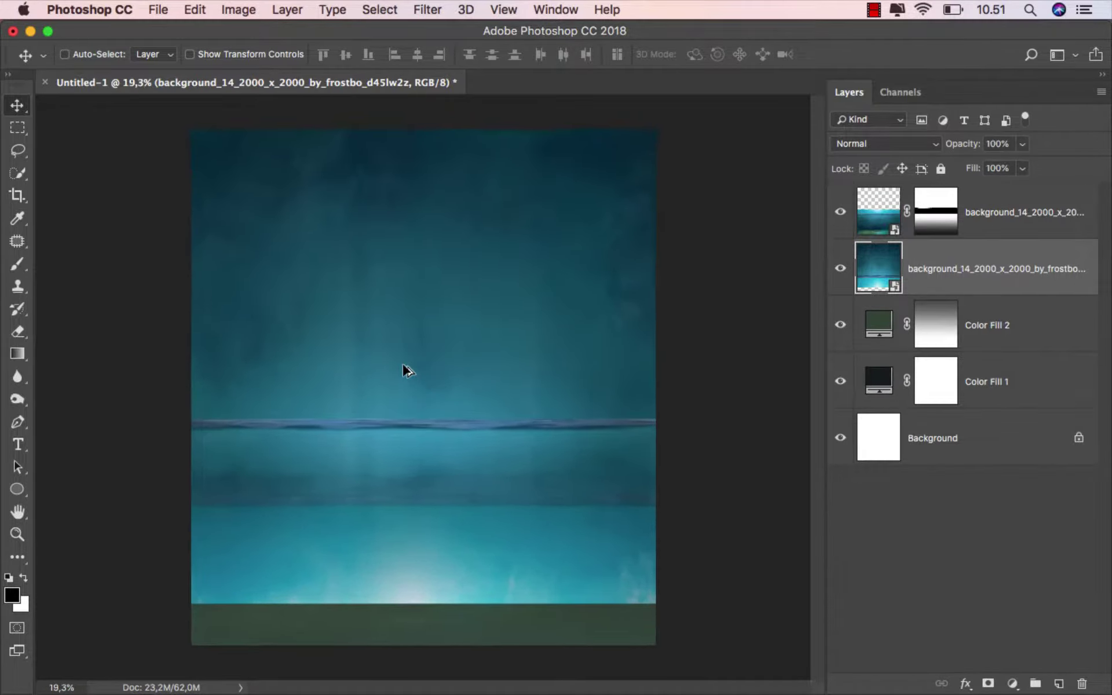
pyautogui.scroll(1, 408, 370)
pyautogui.scroll(1, 408, 371)
pyautogui.scroll(1, 408, 371)
pyautogui.scroll(1, 408, 370)
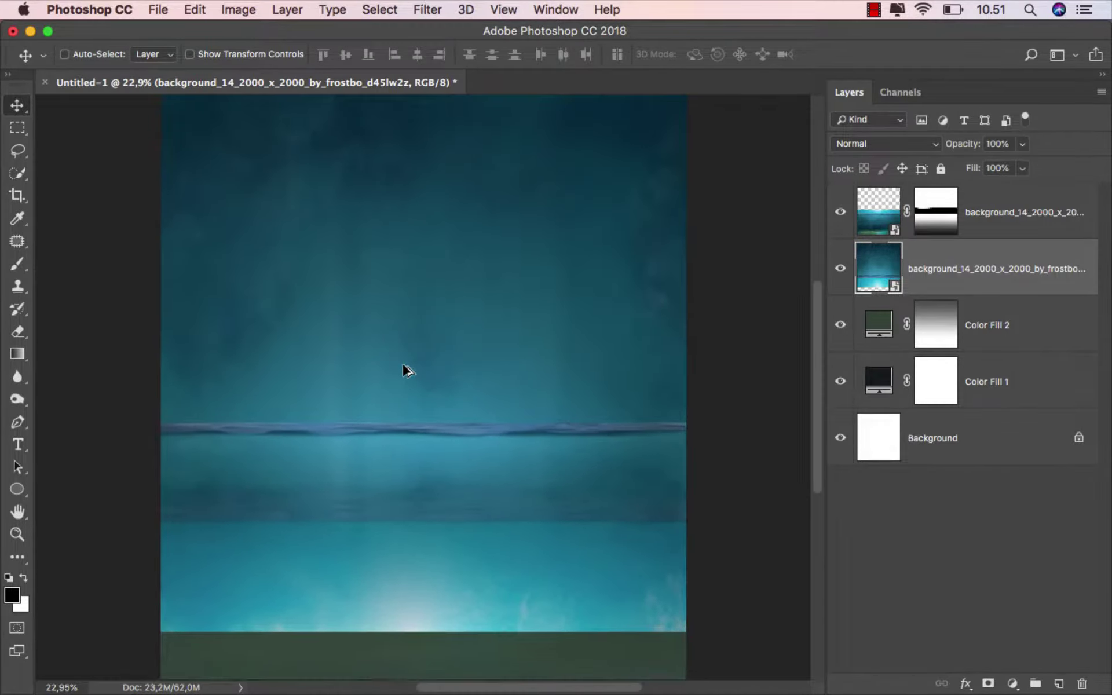
pyautogui.scroll(-1, 408, 371)
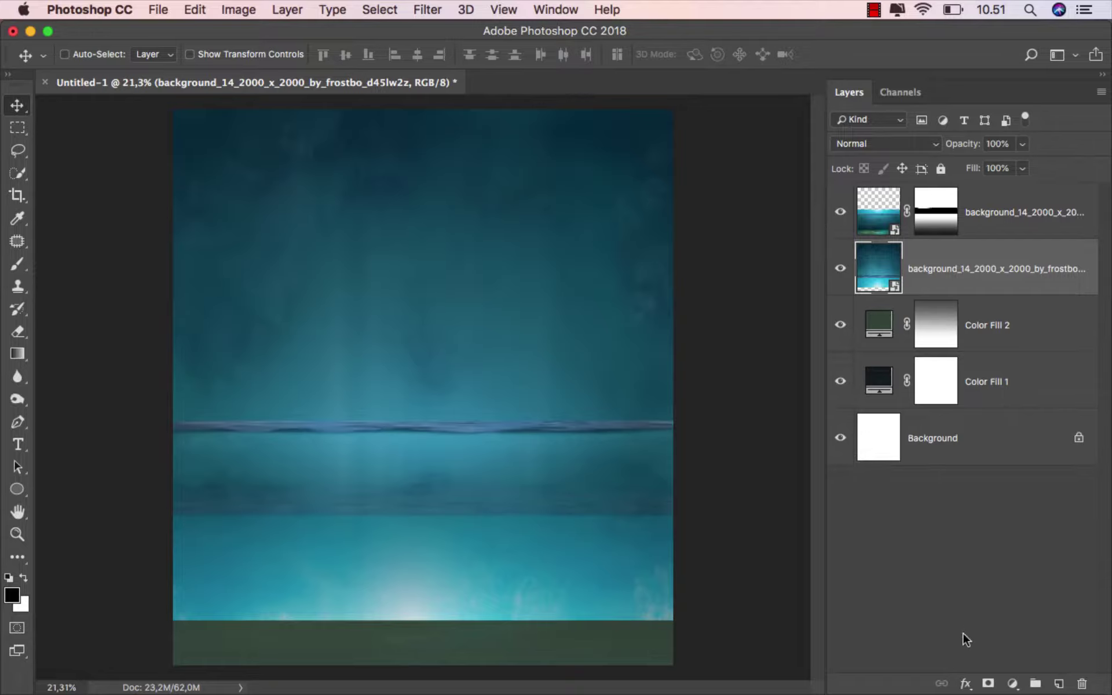
# Step: Mask the flipped copy, hiding everything from the horizon line down to the bottom
pyautogui.click(987, 684)
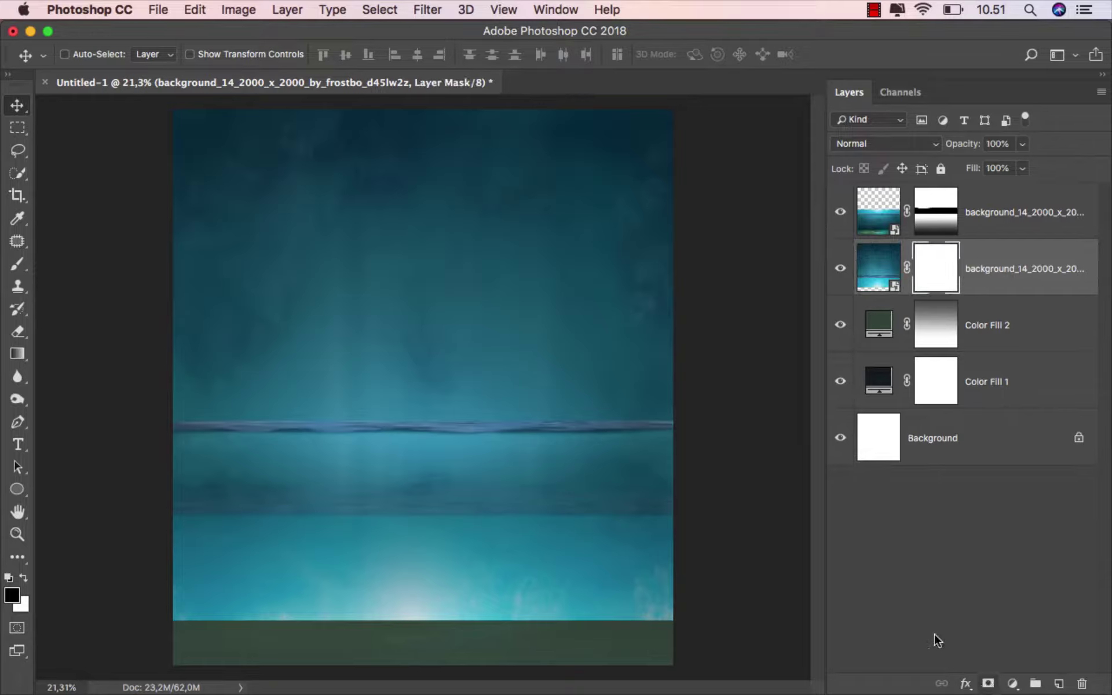
pyautogui.rightClick(18, 127)
pyautogui.click(99, 127)
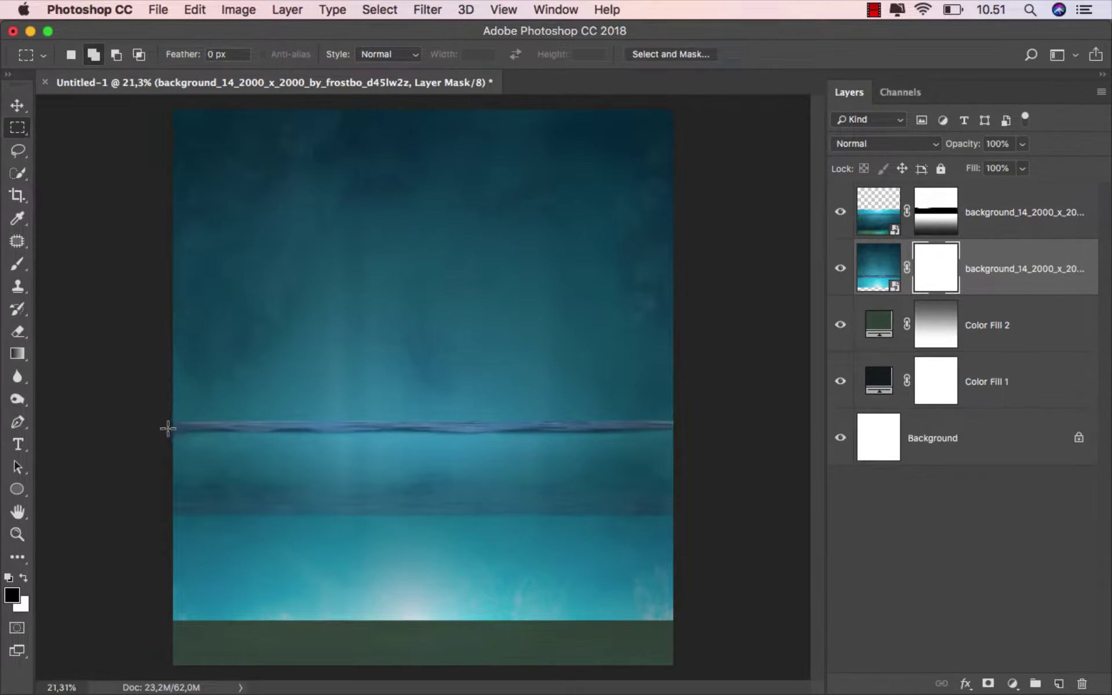
pyautogui.moveTo(165, 428); pyautogui.dragTo(701, 635)
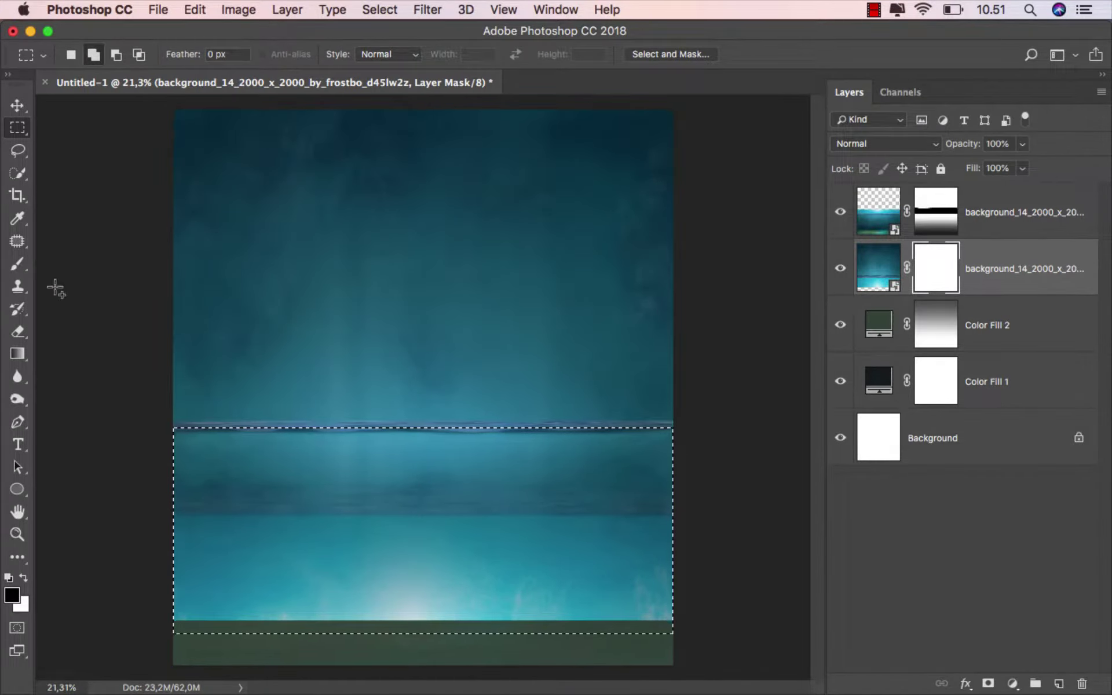
pyautogui.click(17, 263)
pyautogui.click(49, 262)
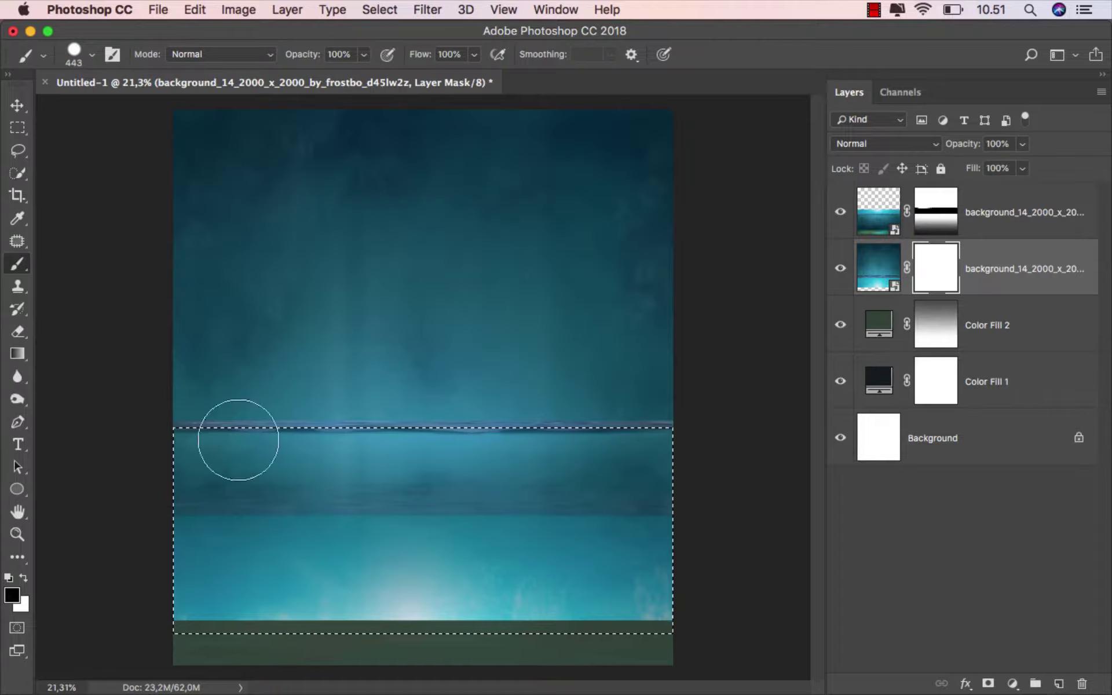
pyautogui.moveTo(235, 442)
pyautogui.mouseDown()
pyautogui.moveTo(629, 445)
pyautogui.moveTo(639, 459)
pyautogui.moveTo(640, 566)
pyautogui.moveTo(605, 459)
pyautogui.moveTo(541, 607)
pyautogui.moveTo(474, 472)
pyautogui.moveTo(419, 422)
pyautogui.moveTo(345, 575)
pyautogui.moveTo(241, 607)
pyautogui.moveTo(186, 397)
pyautogui.mouseUp()
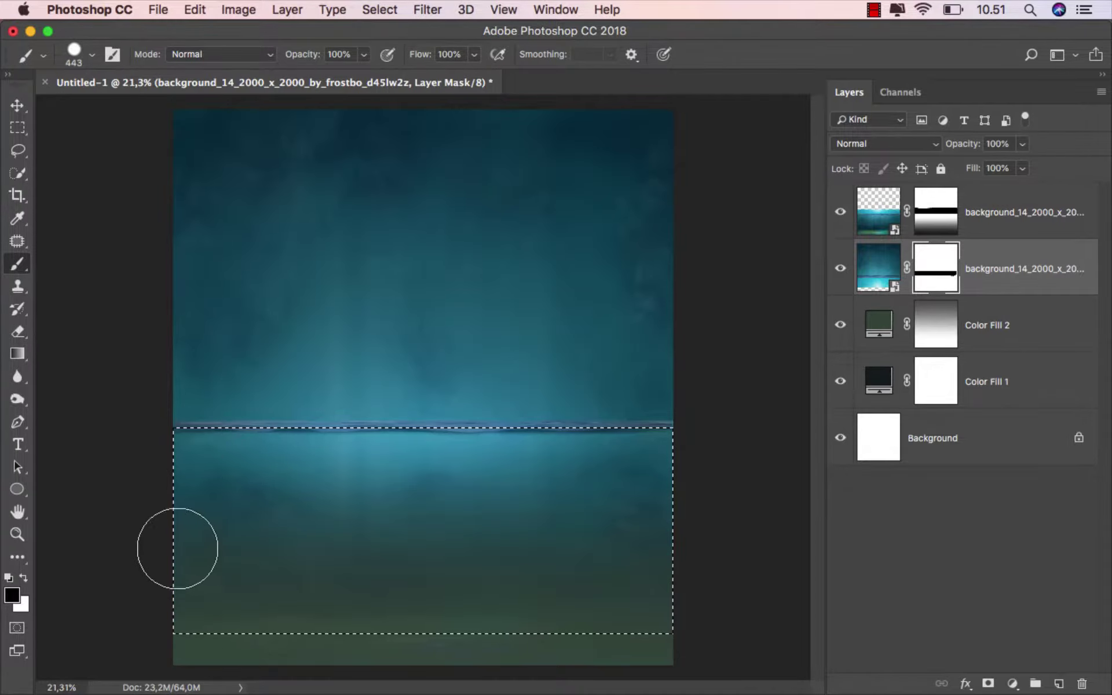
pyautogui.click(394, 10)
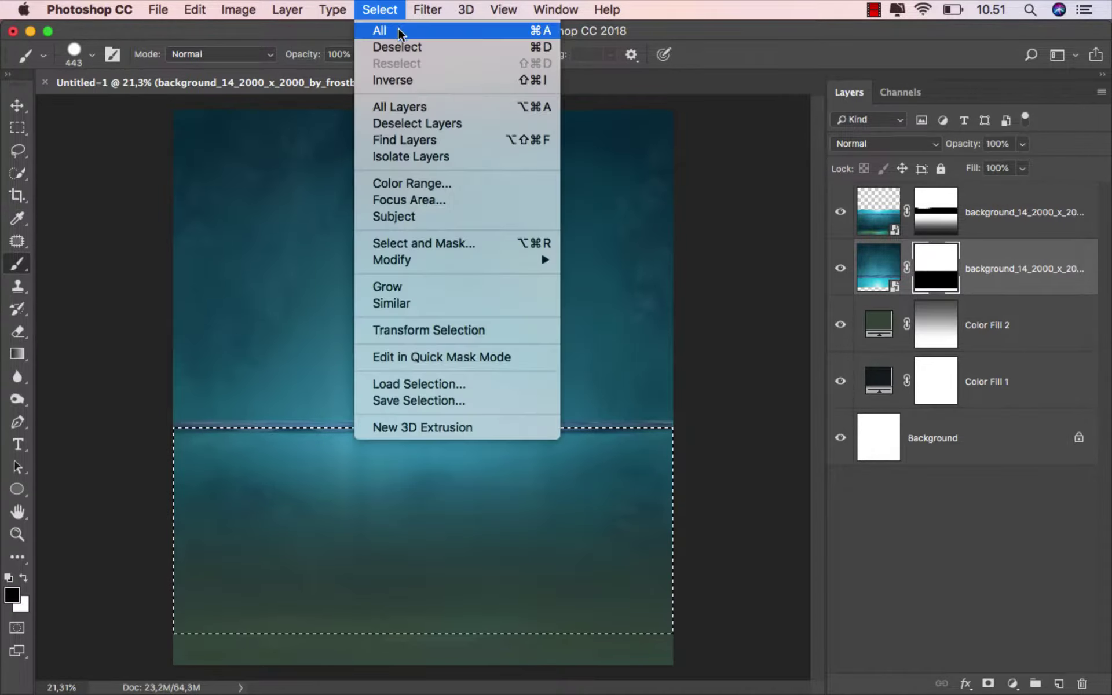
pyautogui.click(404, 46)
pyautogui.press('alt')
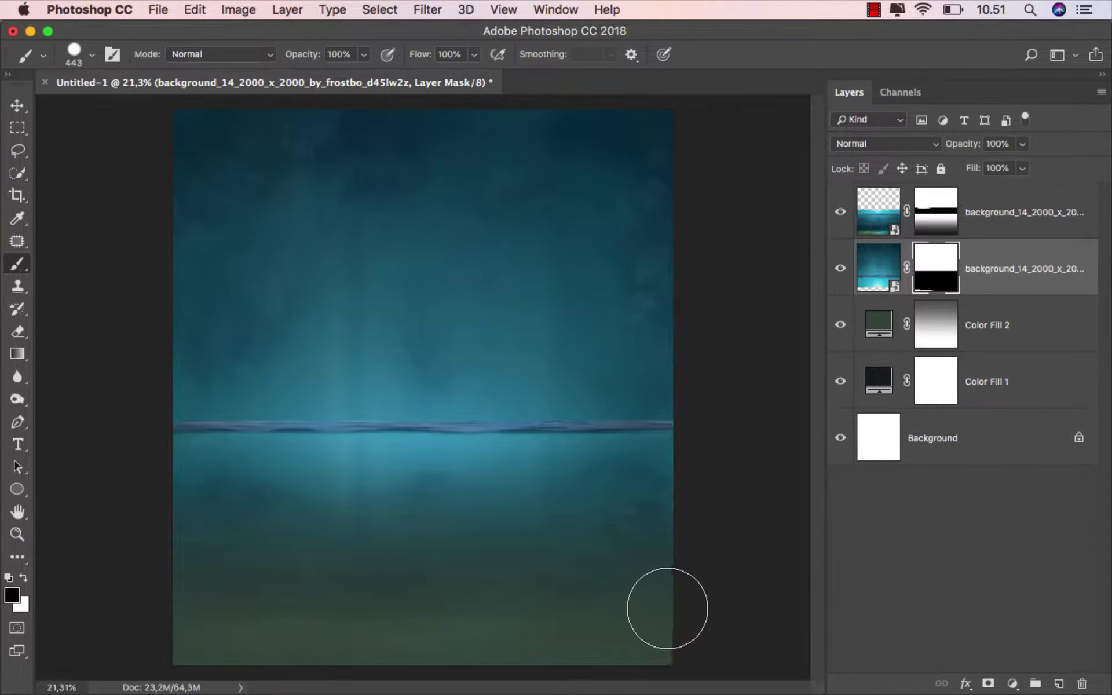
# Step: Fade the flipped copy's mask with a gradient from the top toward the horizon
pyautogui.scroll(-1, 572, 538)
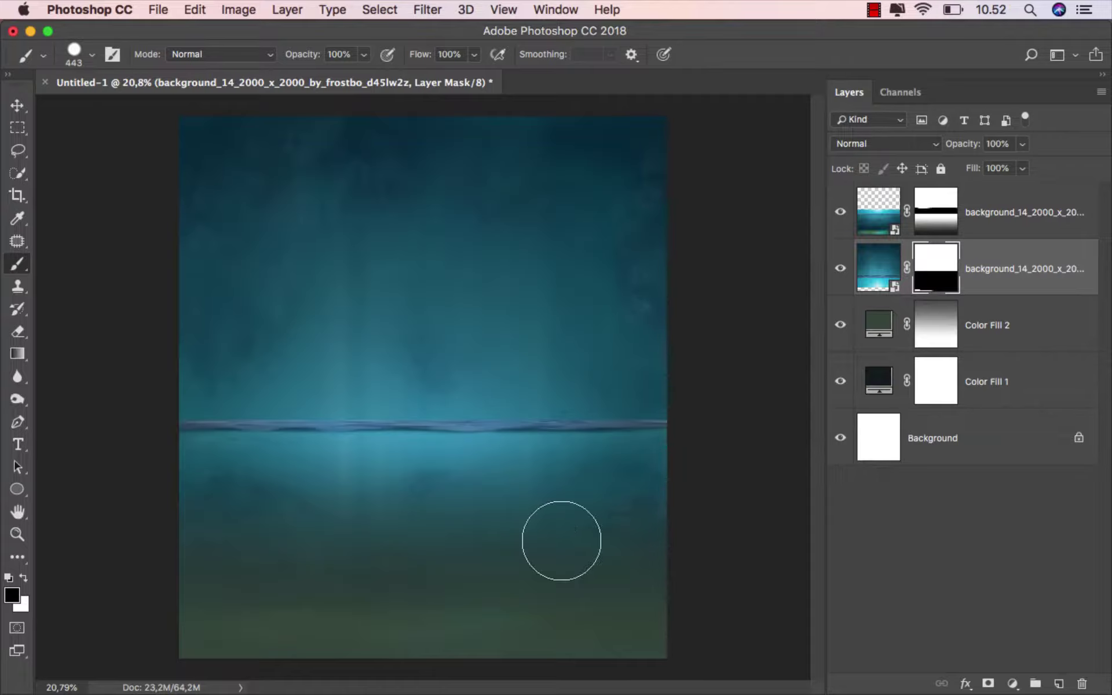
pyautogui.moveTo(17, 353); pyautogui.dragTo(51, 354)
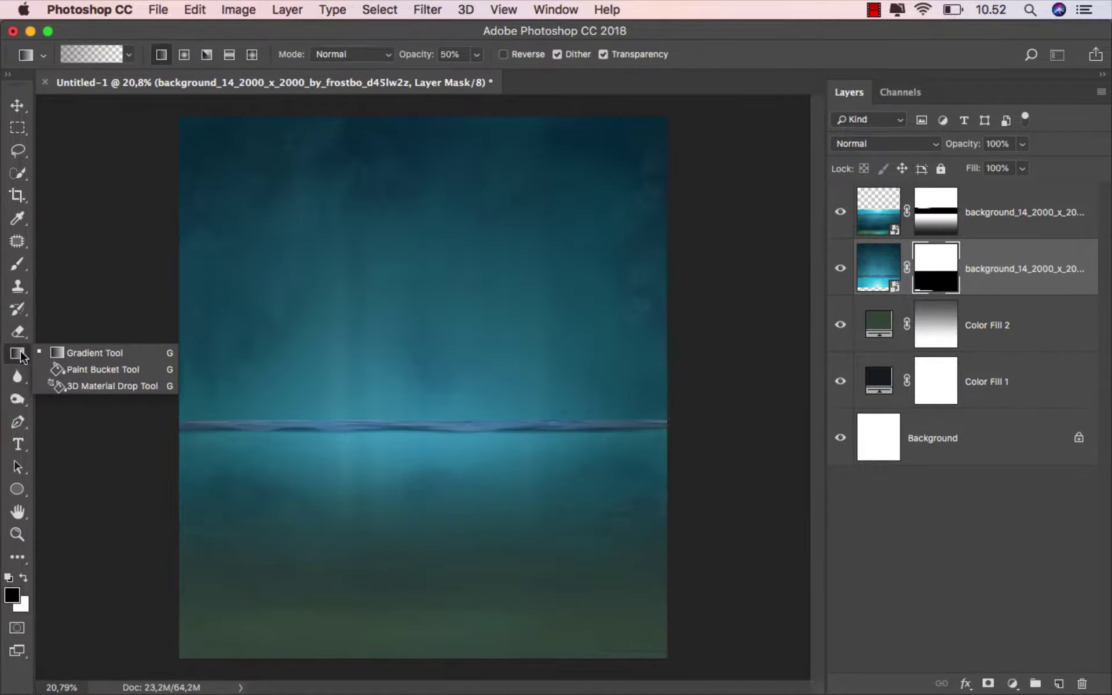
pyautogui.click(51, 354)
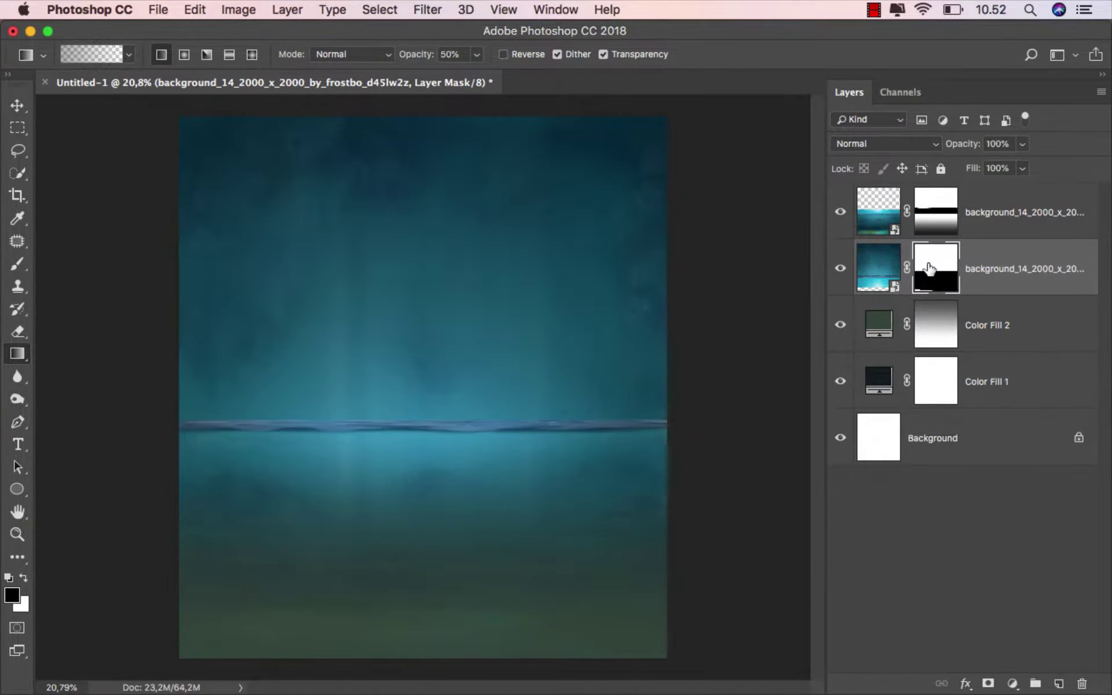
pyautogui.scroll(-1, 569, 357)
pyautogui.moveTo(423, 123); pyautogui.dragTo(423, 409)
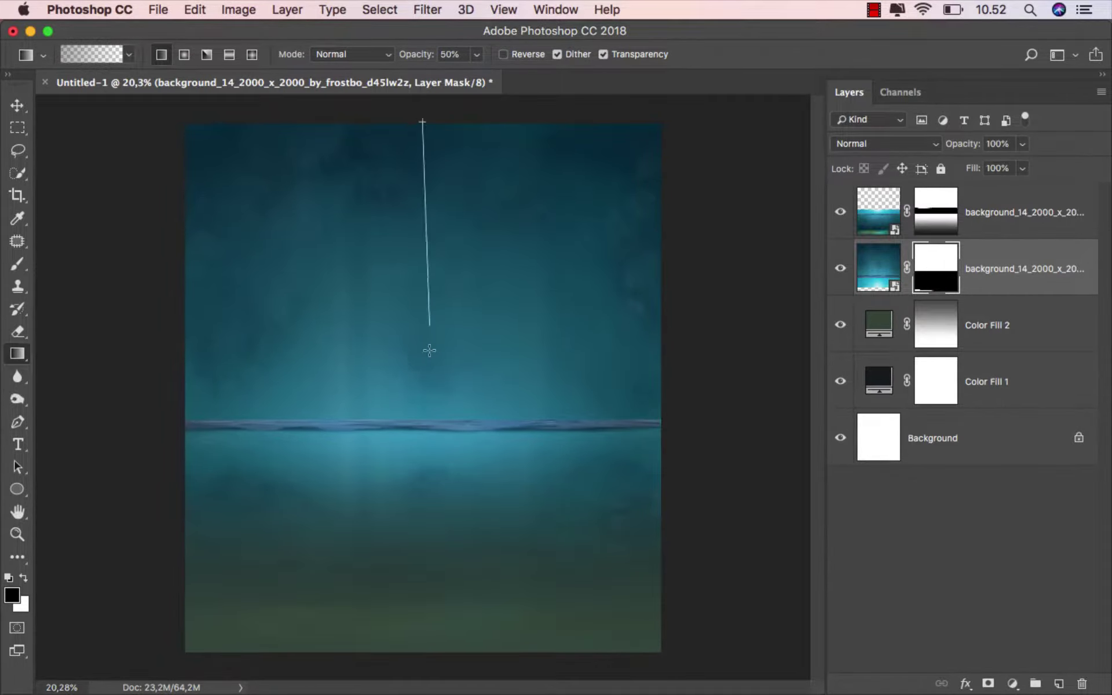
pyautogui.scroll(1, 427, 410)
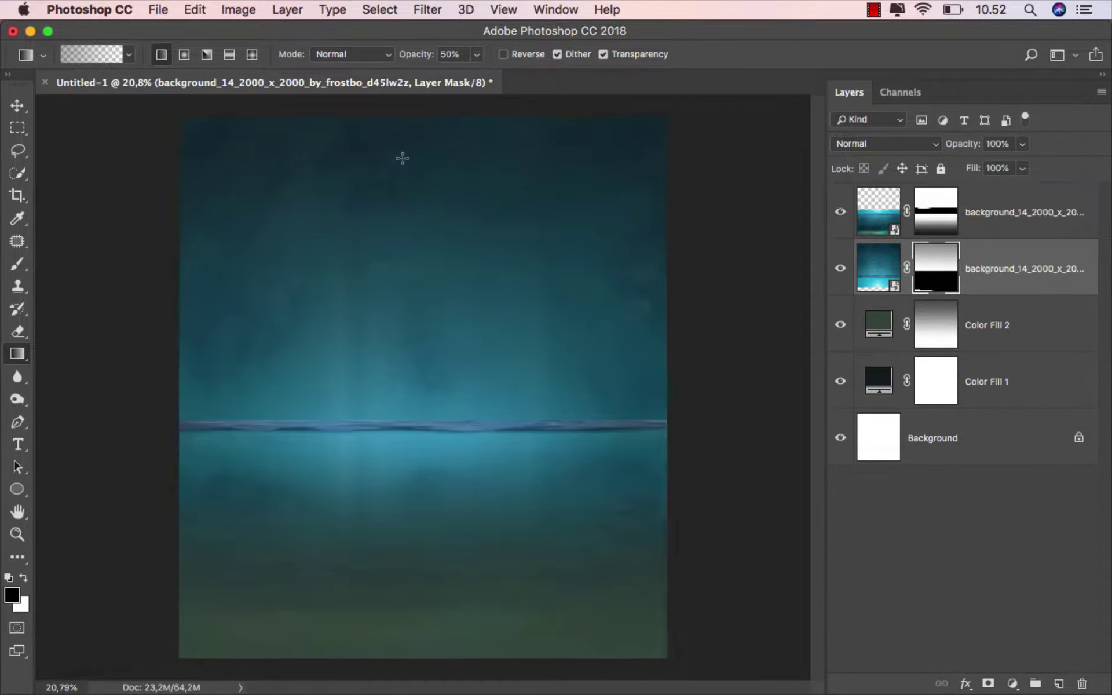
pyautogui.scroll(-2, 422, 108)
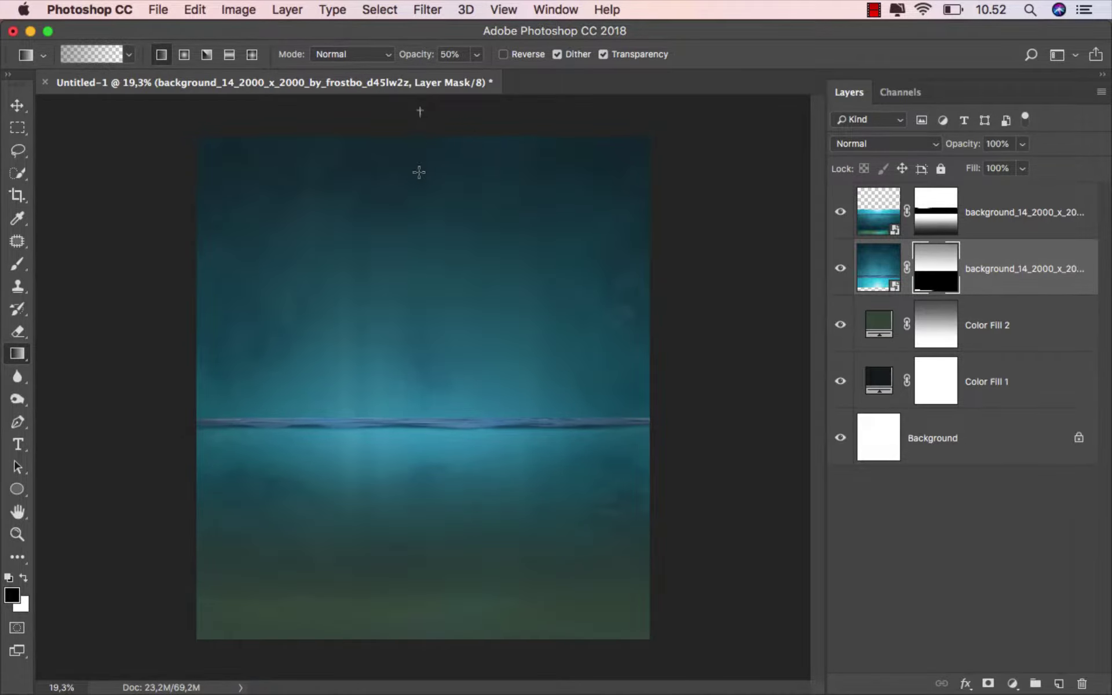
pyautogui.moveTo(418, 172); pyautogui.dragTo(421, 295)
pyautogui.scroll(1, 417, 294)
pyautogui.click(20, 106)
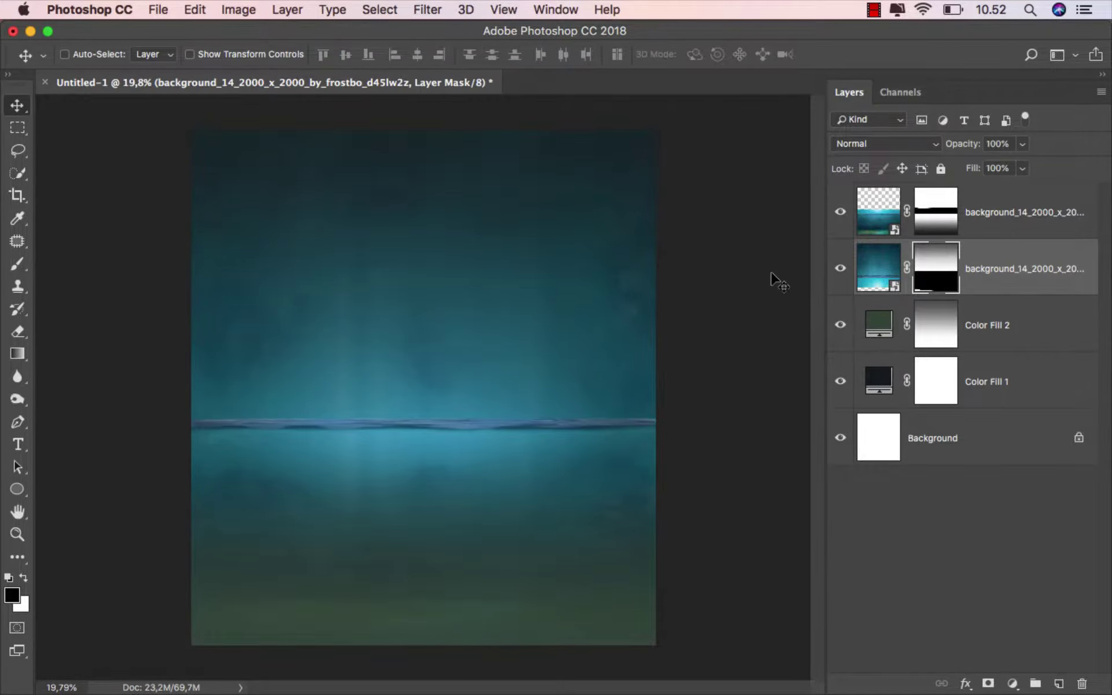
# Step: Drag the sandy seabed photo background-17520 from Finder onto the canvas and commit it
pyautogui.click(987, 276)
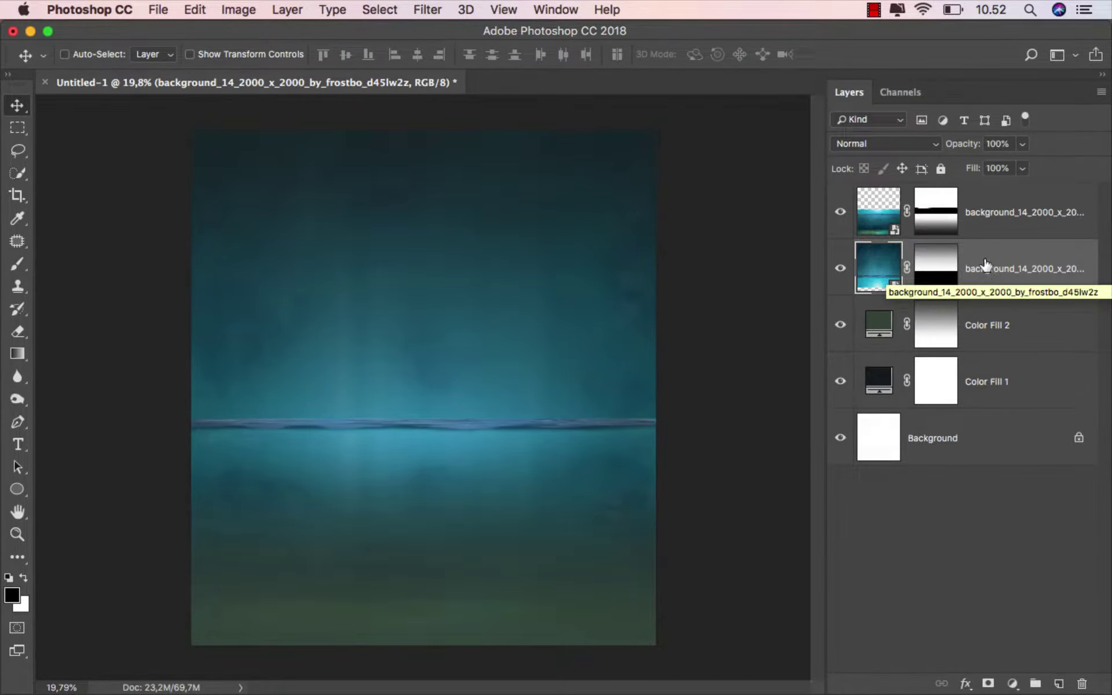
pyautogui.click(983, 216)
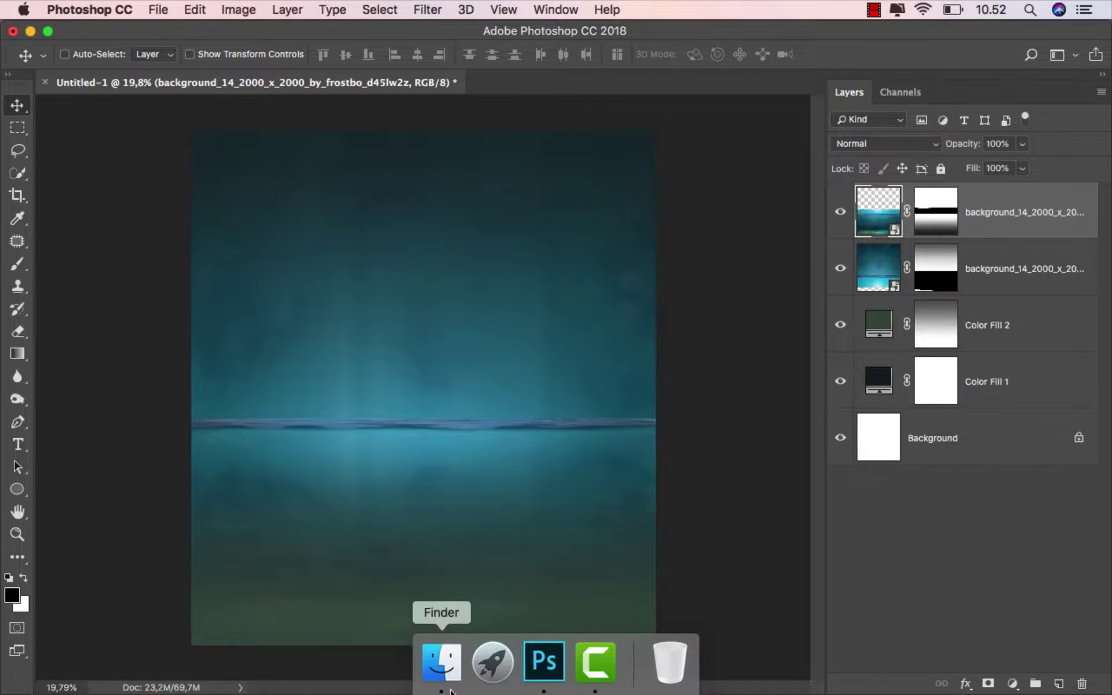
pyautogui.click(446, 654)
pyautogui.click(438, 312)
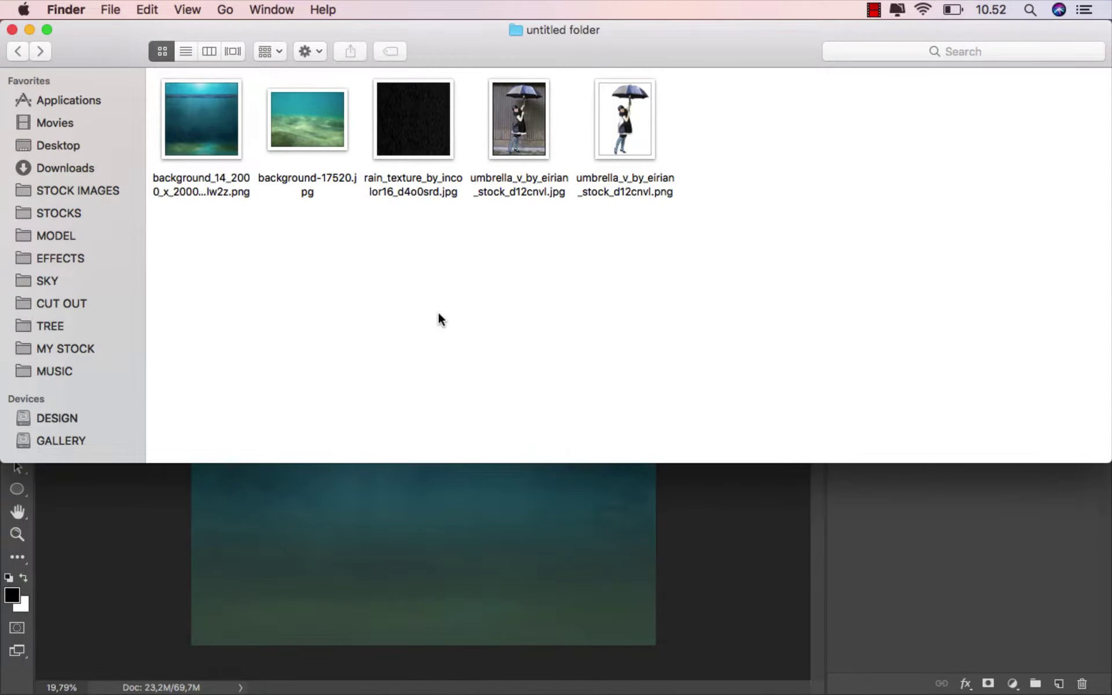
pyautogui.moveTo(306, 132)
pyautogui.mouseDown()
pyautogui.moveTo(386, 545)
pyautogui.moveTo(395, 435)
pyautogui.mouseUp()
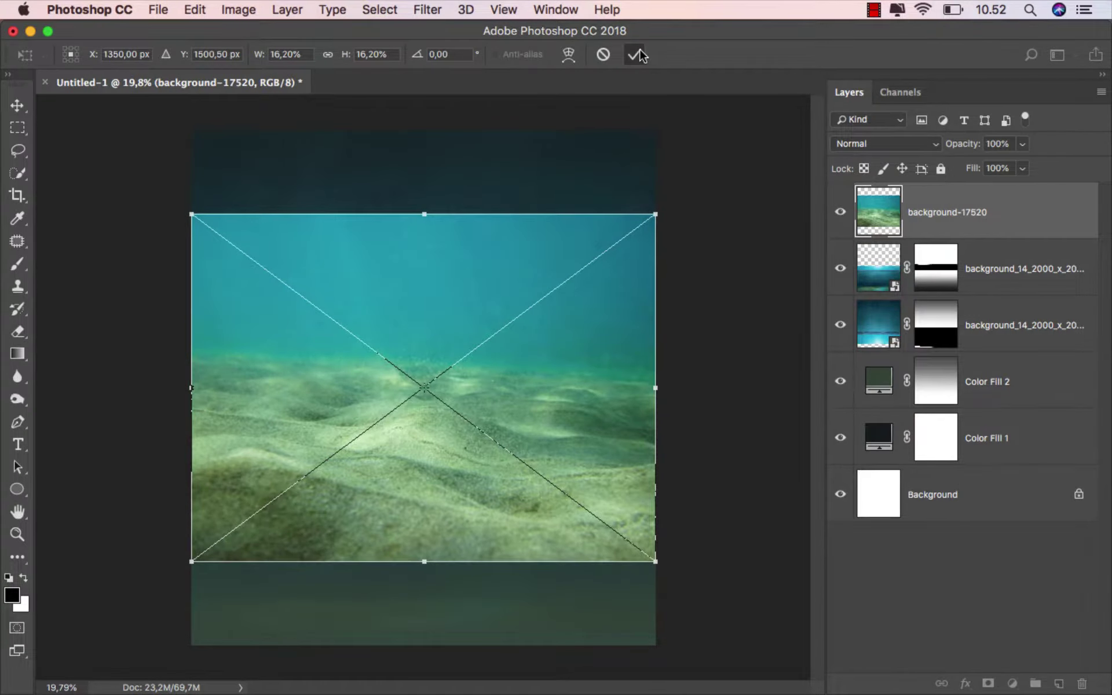
pyautogui.click(635, 54)
# Step: Move the sand layer below the water layers and stretch it from the horizon to the canvas bottom
pyautogui.moveTo(942, 221); pyautogui.dragTo(935, 338)
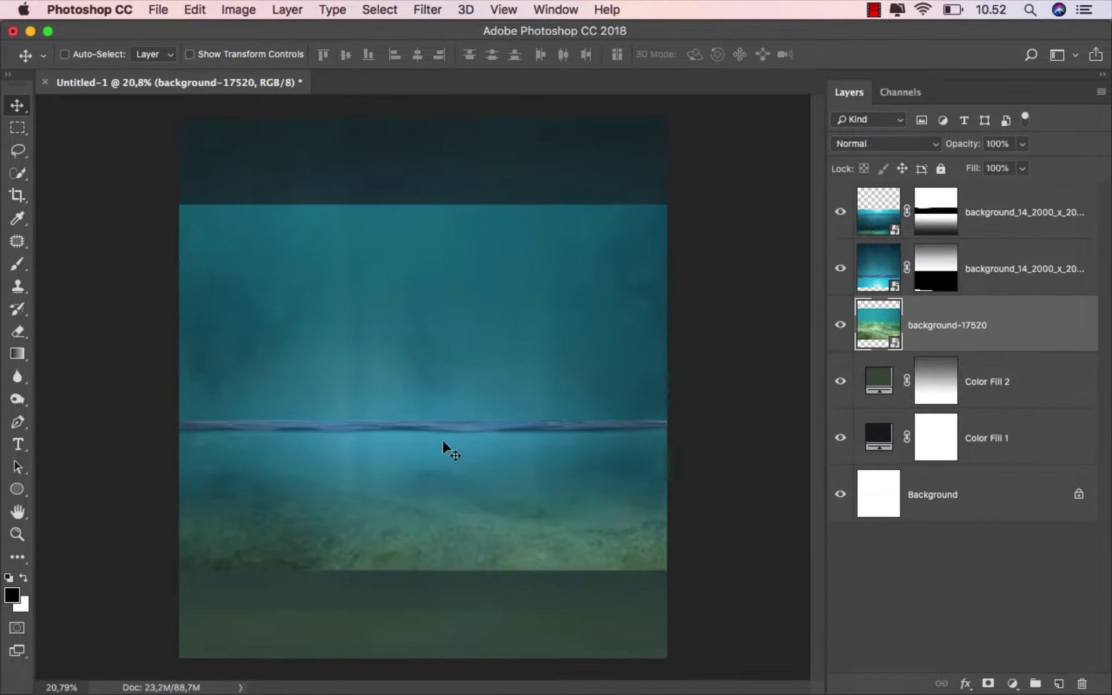
pyautogui.moveTo(443, 439); pyautogui.dragTo(441, 513)
pyautogui.press('super+t')
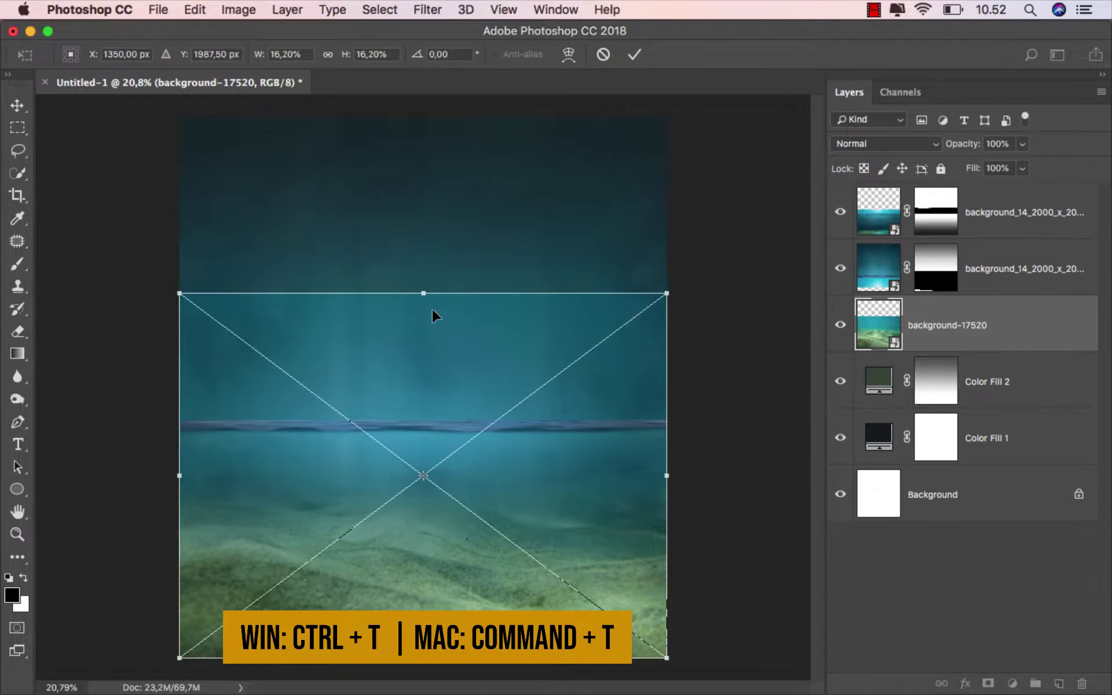
pyautogui.moveTo(426, 293); pyautogui.dragTo(429, 424)
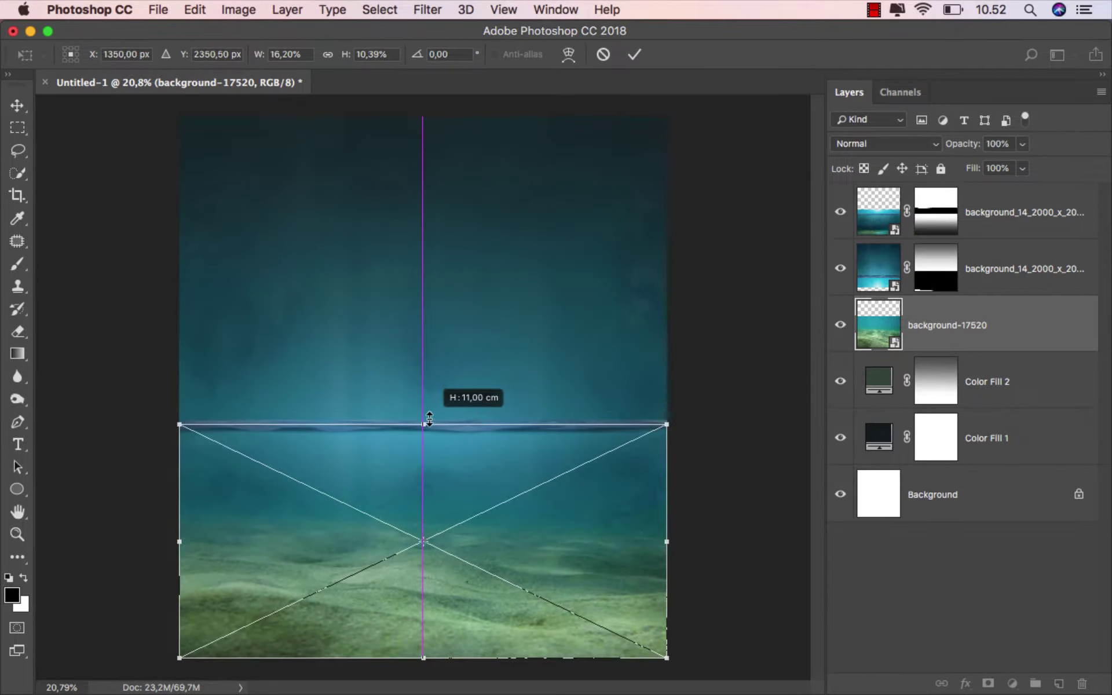
pyautogui.scroll(-1, 429, 513)
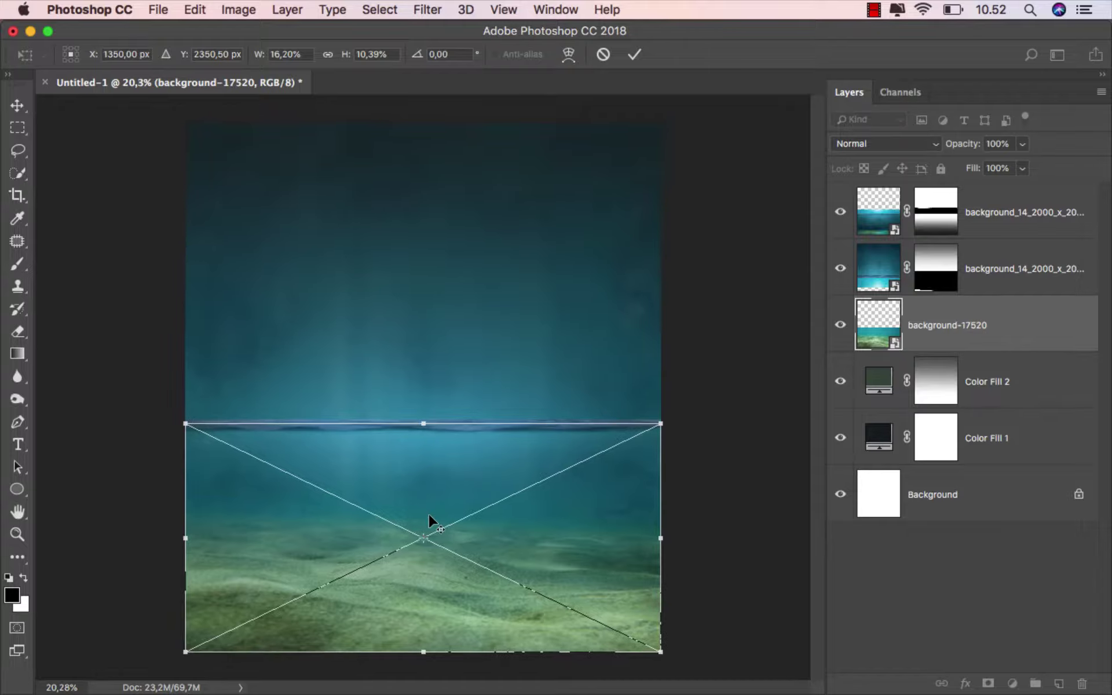
pyautogui.scroll(-1, 429, 513)
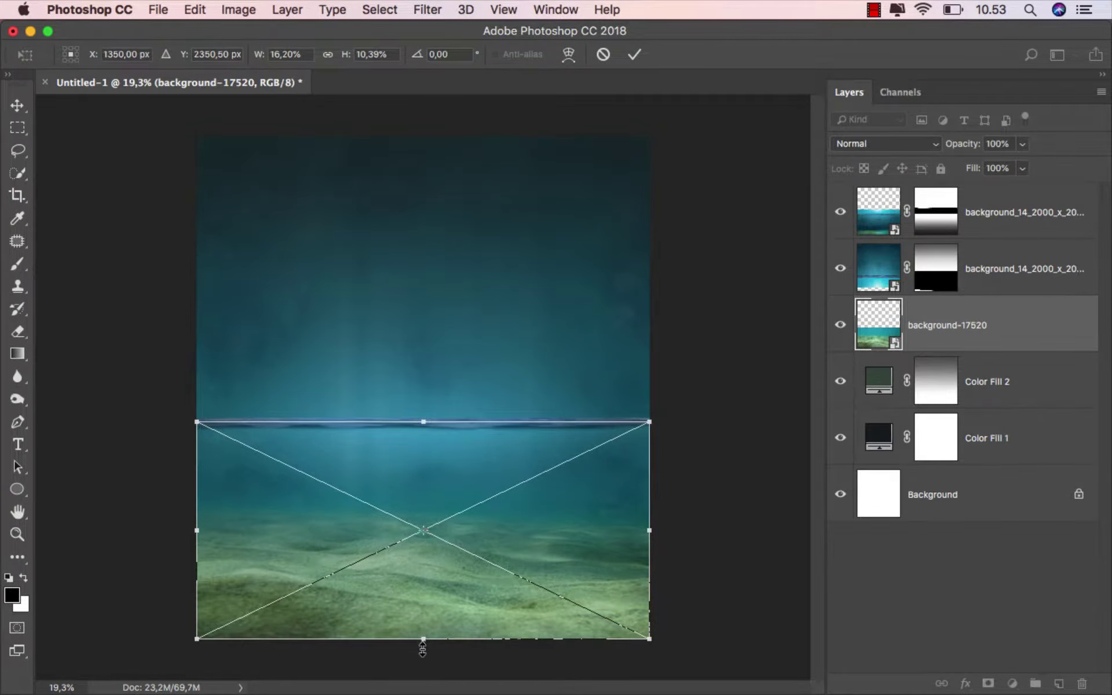
pyautogui.moveTo(423, 647); pyautogui.dragTo(425, 686)
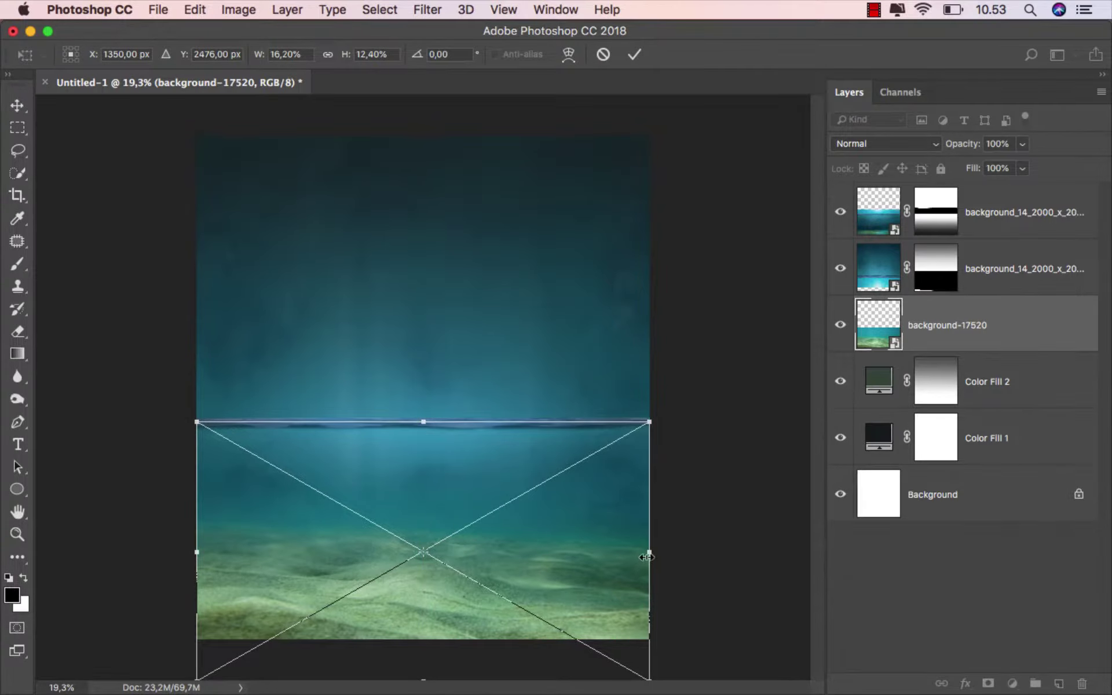
pyautogui.moveTo(647, 557); pyautogui.dragTo(657, 555)
# Step: Warp the sand image into a gentle downward curve and commit it
pyautogui.rightClick(513, 514)
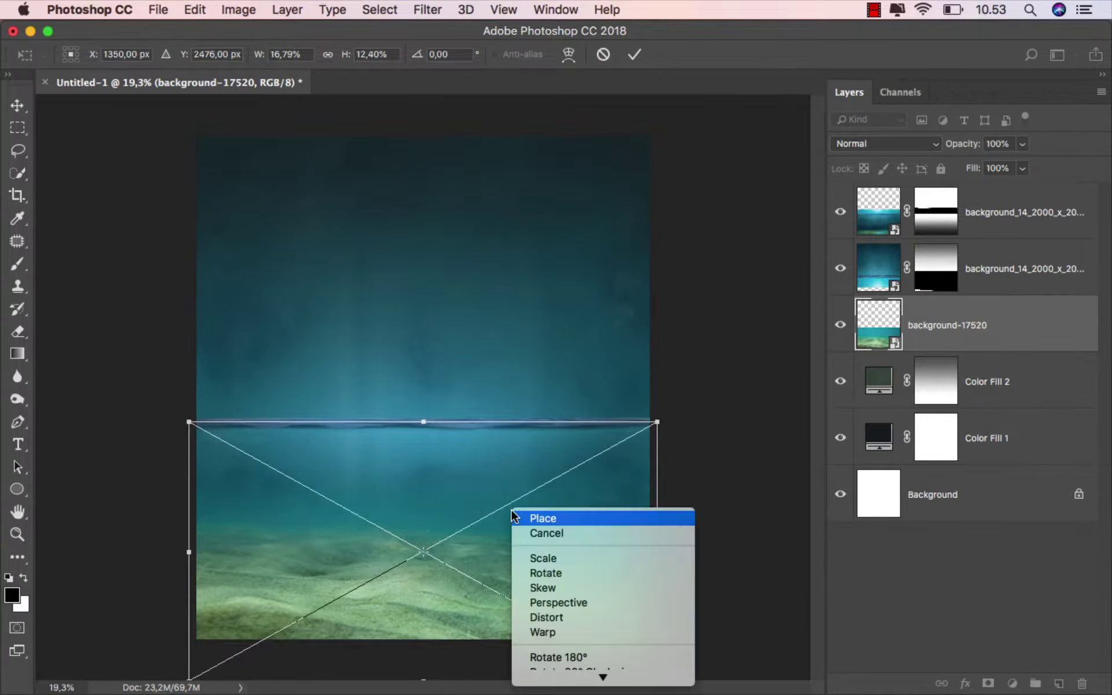
pyautogui.click(564, 632)
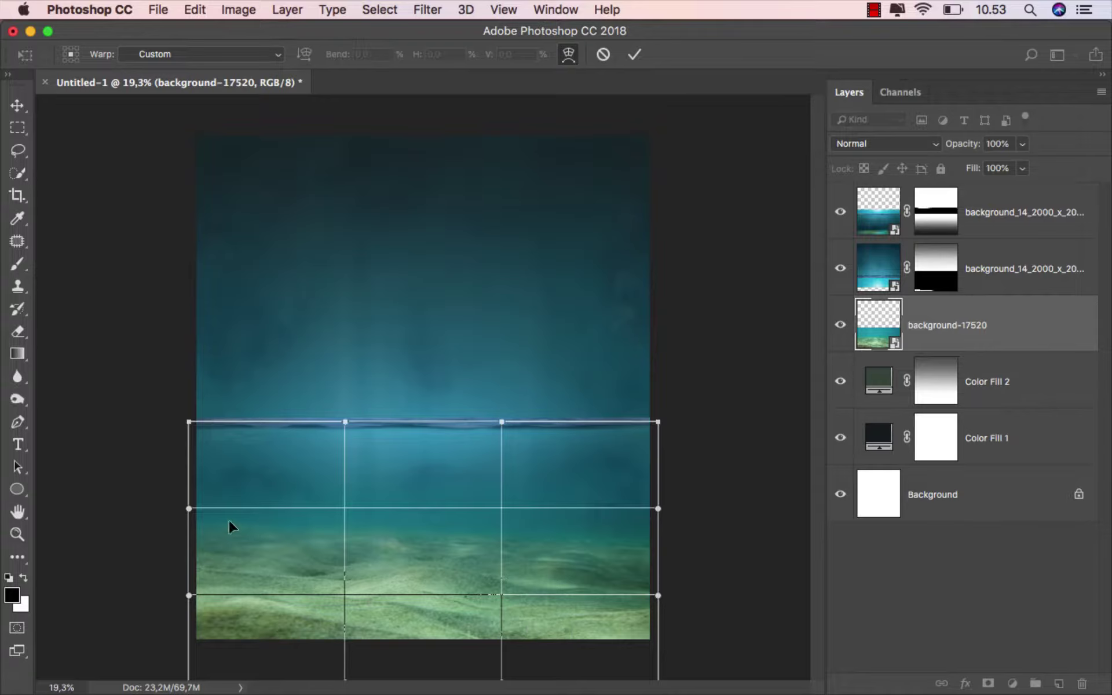
pyautogui.moveTo(189, 509); pyautogui.dragTo(189, 538)
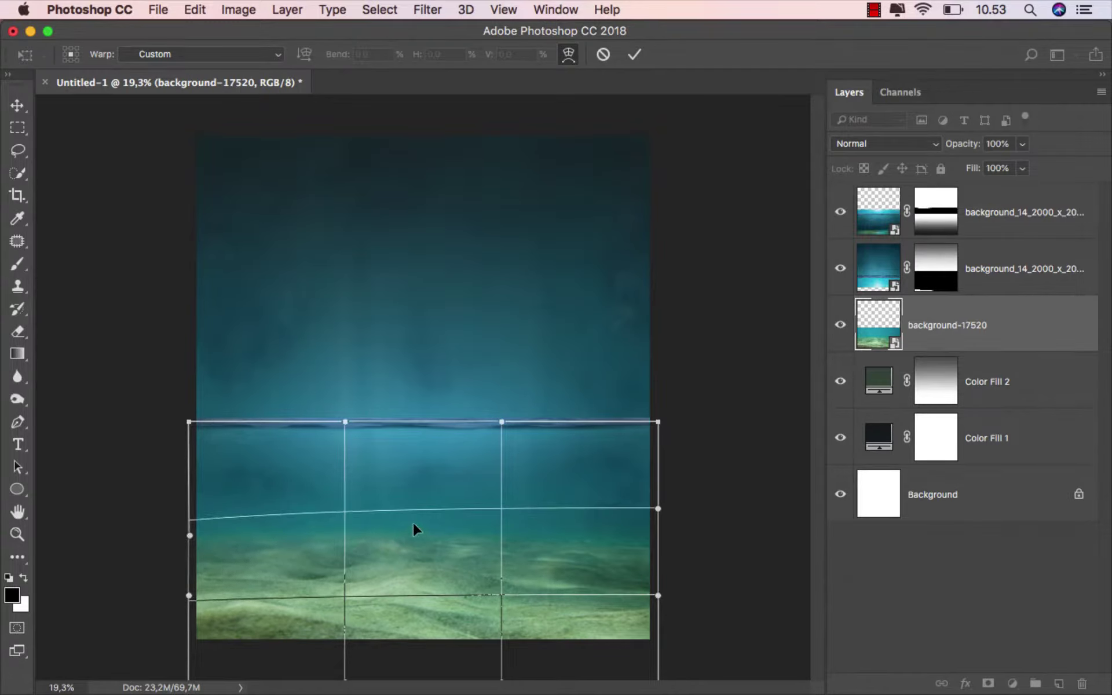
pyautogui.moveTo(413, 523); pyautogui.dragTo(413, 525)
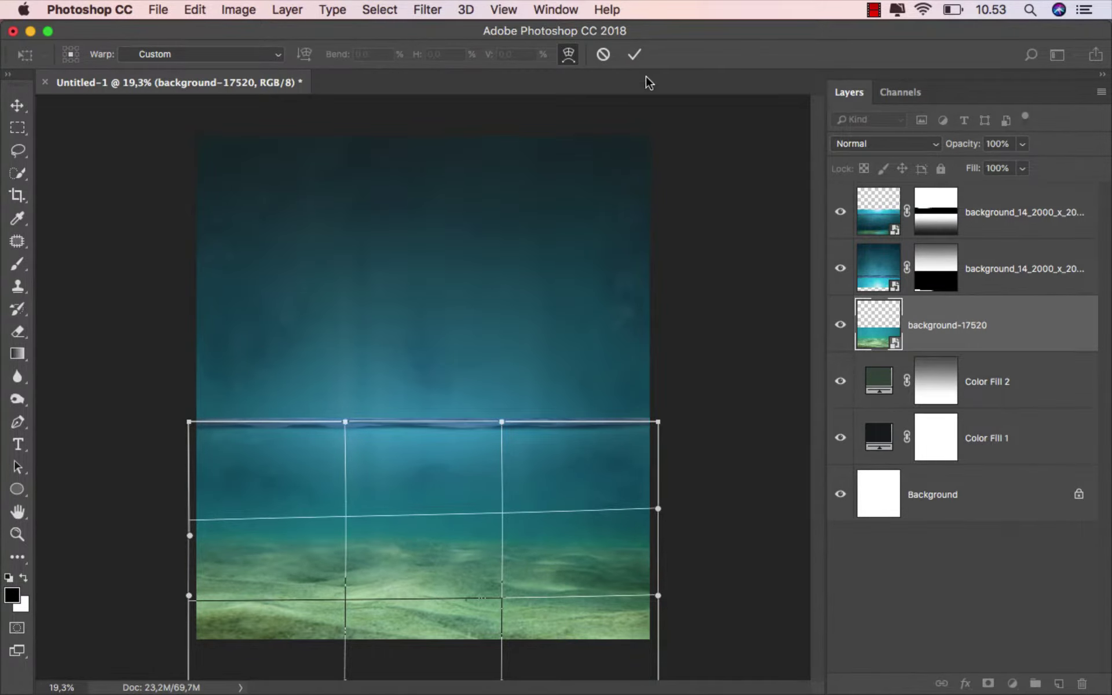
pyautogui.click(634, 54)
pyautogui.scroll(1, 550, 369)
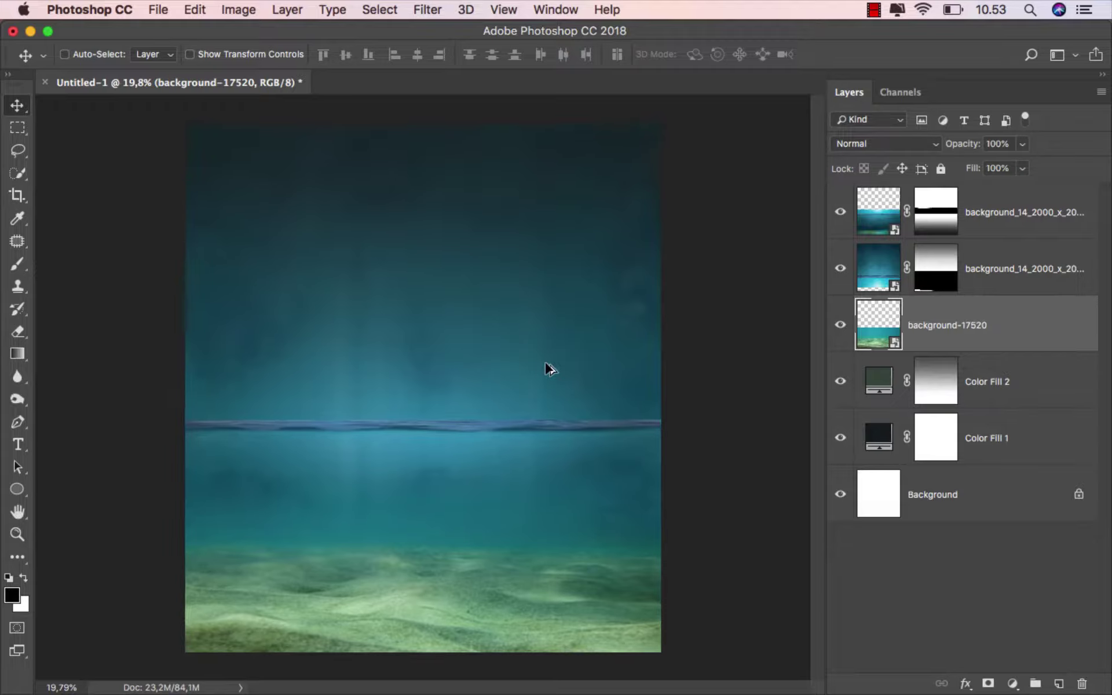
pyautogui.scroll(1, 550, 369)
# Step: Clip a Brightness/Contrast layer to background-17520 with Contrast 100 and Brightness -106
pyautogui.click(1011, 682)
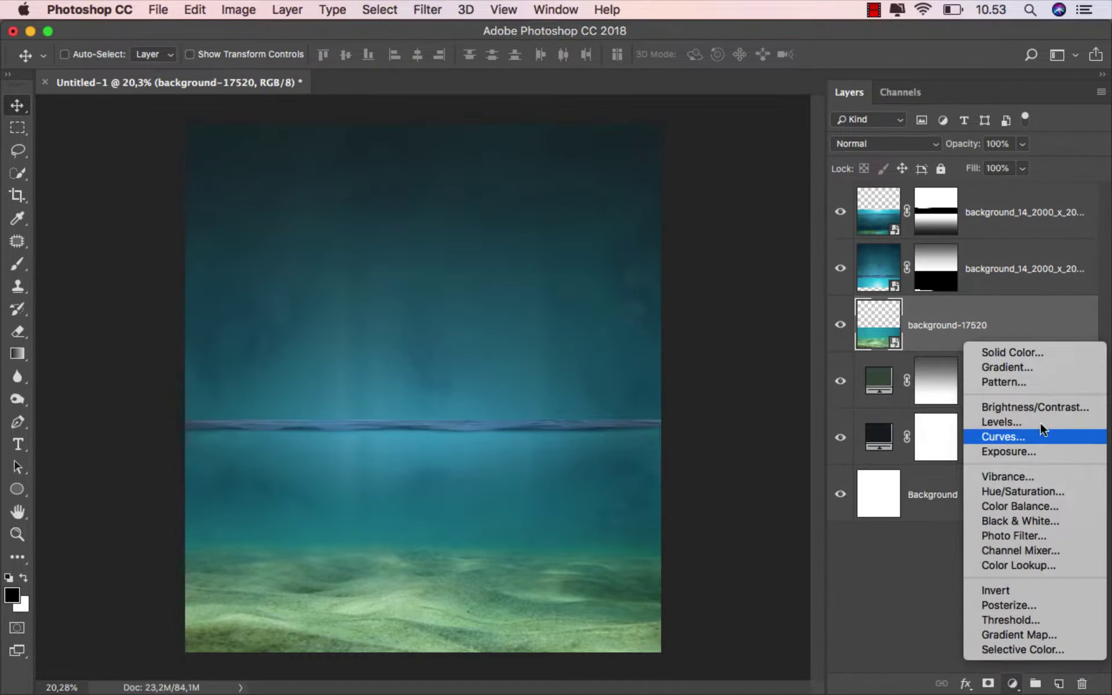
pyautogui.click(1039, 405)
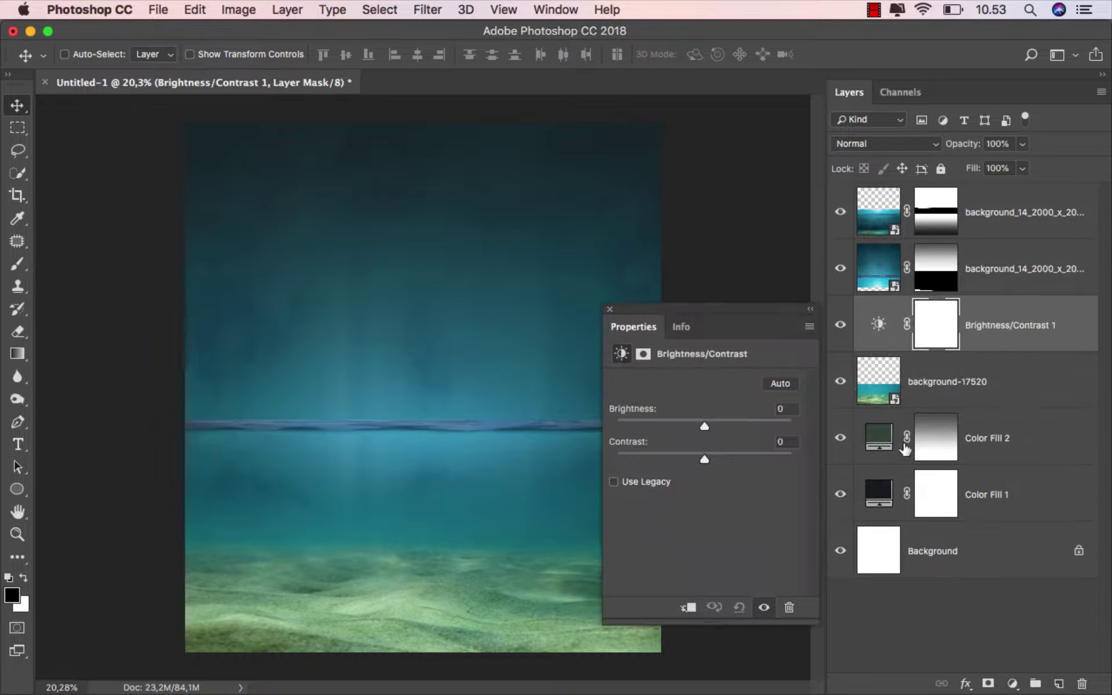
pyautogui.click(688, 607)
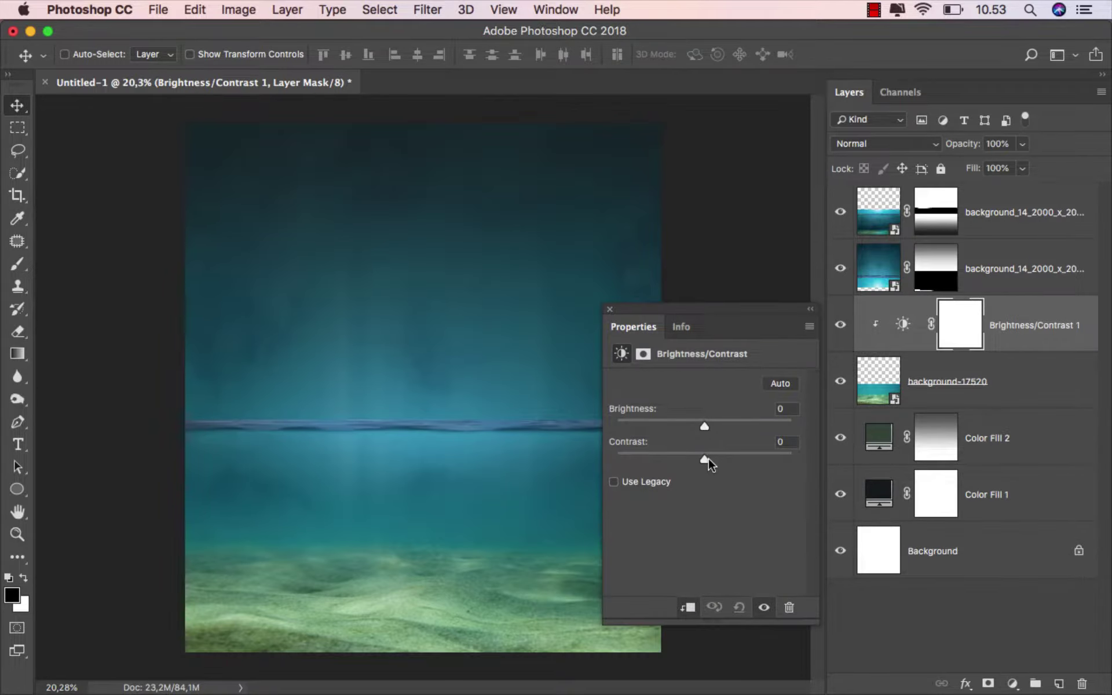
pyautogui.moveTo(708, 458); pyautogui.dragTo(791, 453)
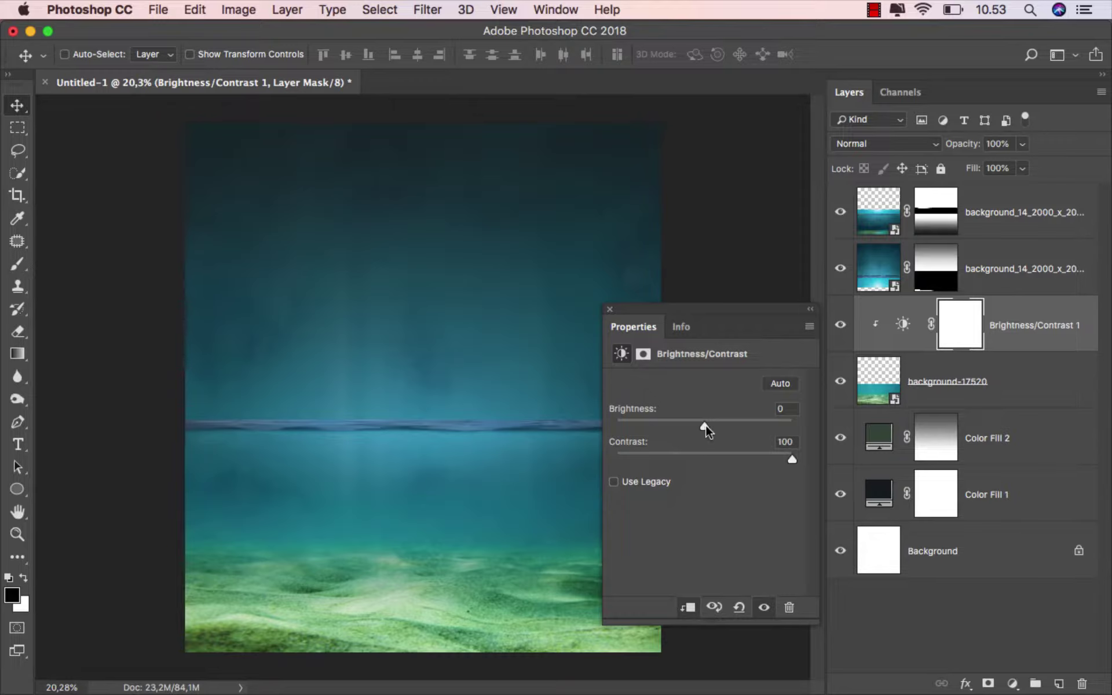
pyautogui.moveTo(705, 425); pyautogui.dragTo(641, 427)
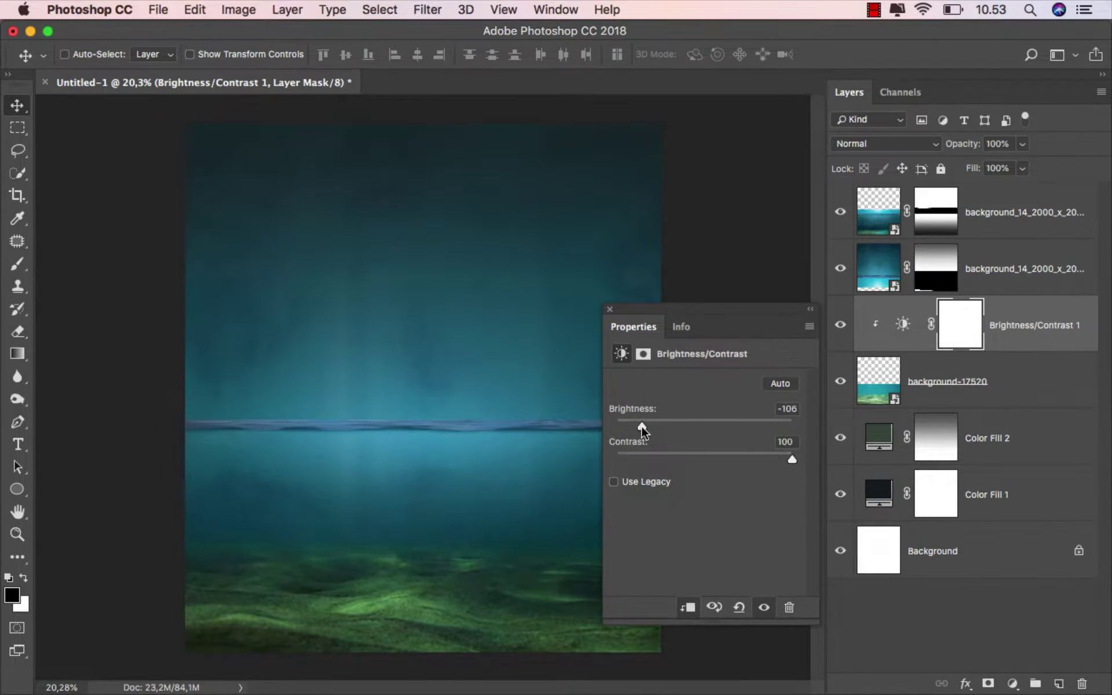
pyautogui.click(609, 309)
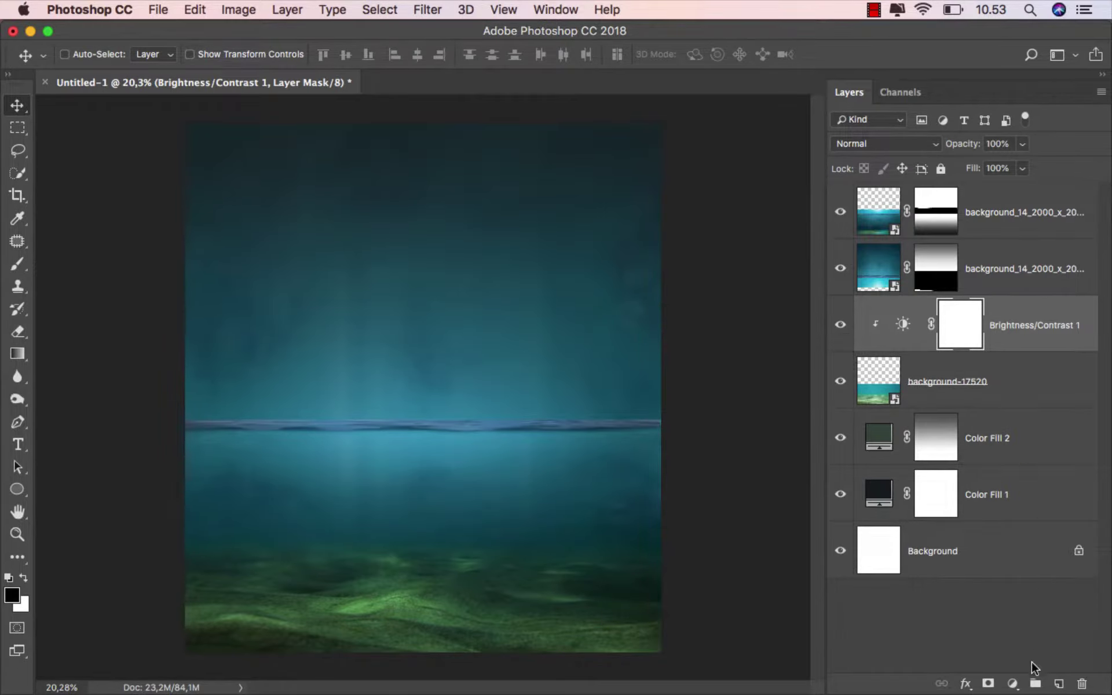
pyautogui.click(1012, 684)
# Step: Clip a Hue/Saturation layer to the sand at Hue -44, Saturation -59, Lightness -5, then compare it on and off
pyautogui.click(1030, 491)
pyautogui.click(687, 607)
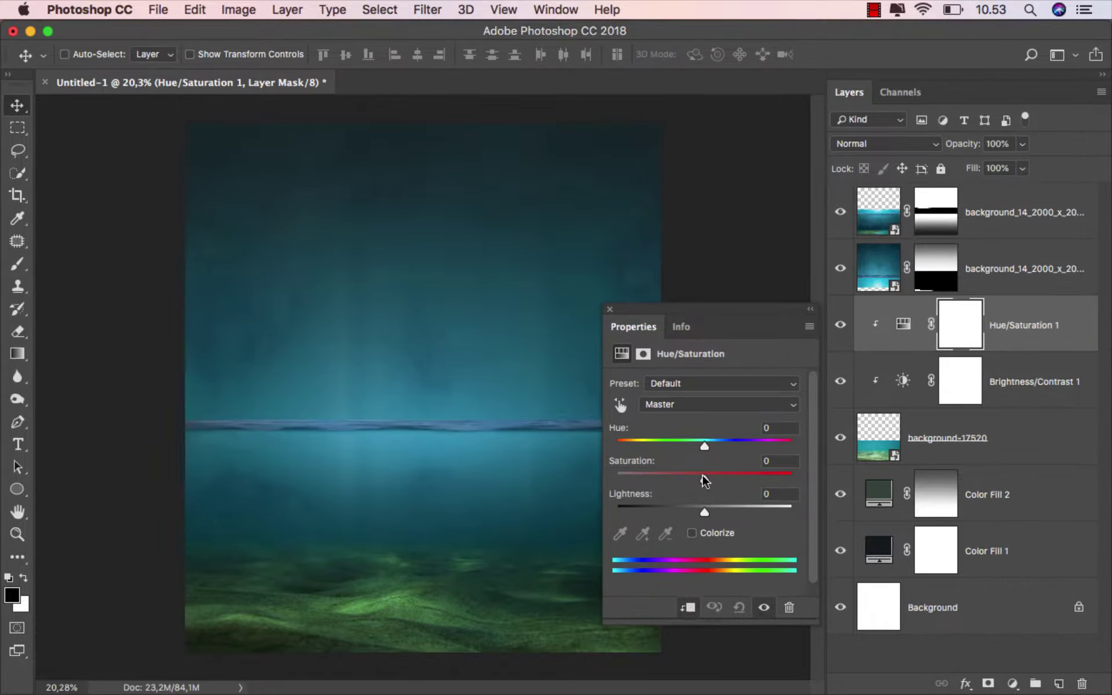
pyautogui.moveTo(702, 474); pyautogui.dragTo(661, 473)
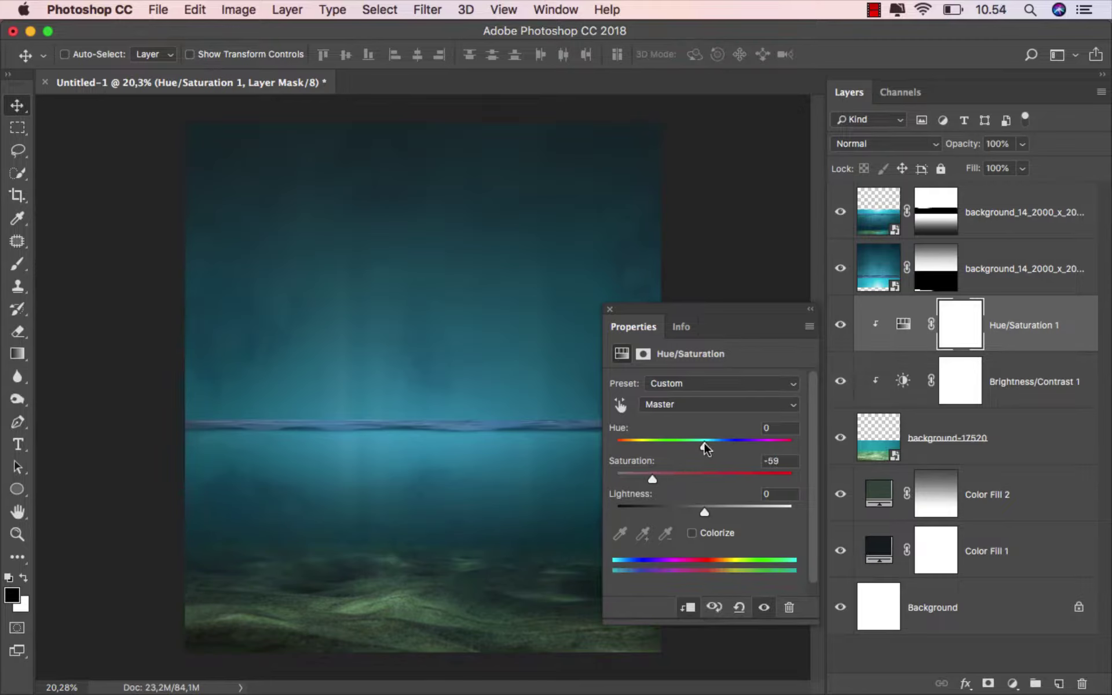
pyautogui.moveTo(704, 448); pyautogui.dragTo(665, 446)
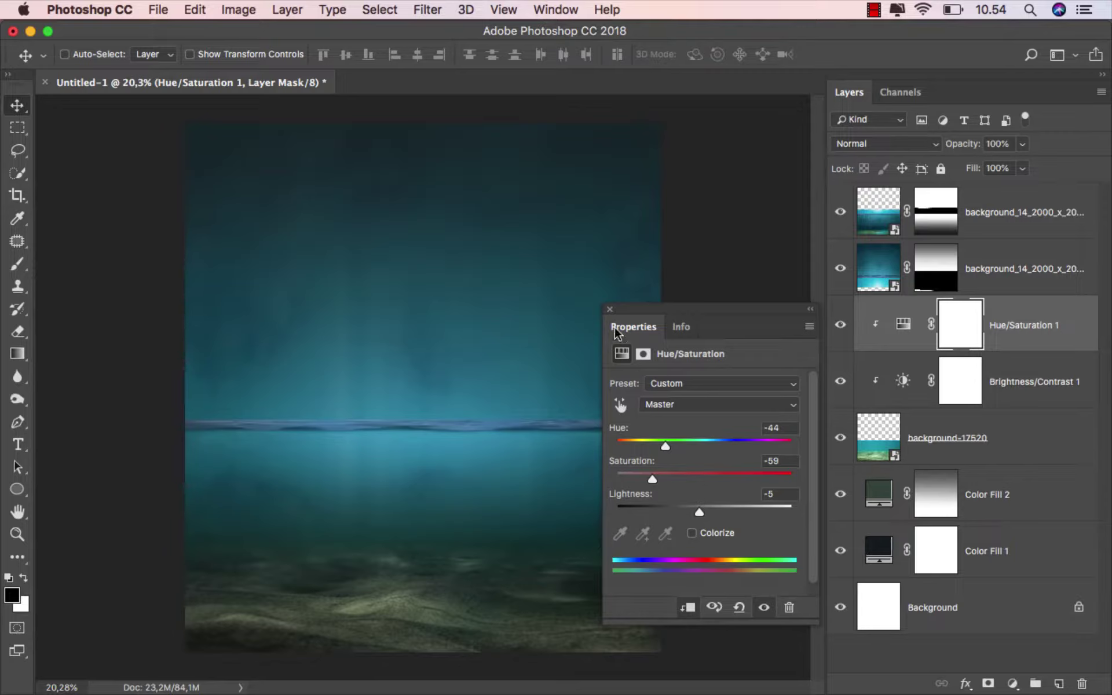
pyautogui.click(609, 309)
pyautogui.click(840, 325)
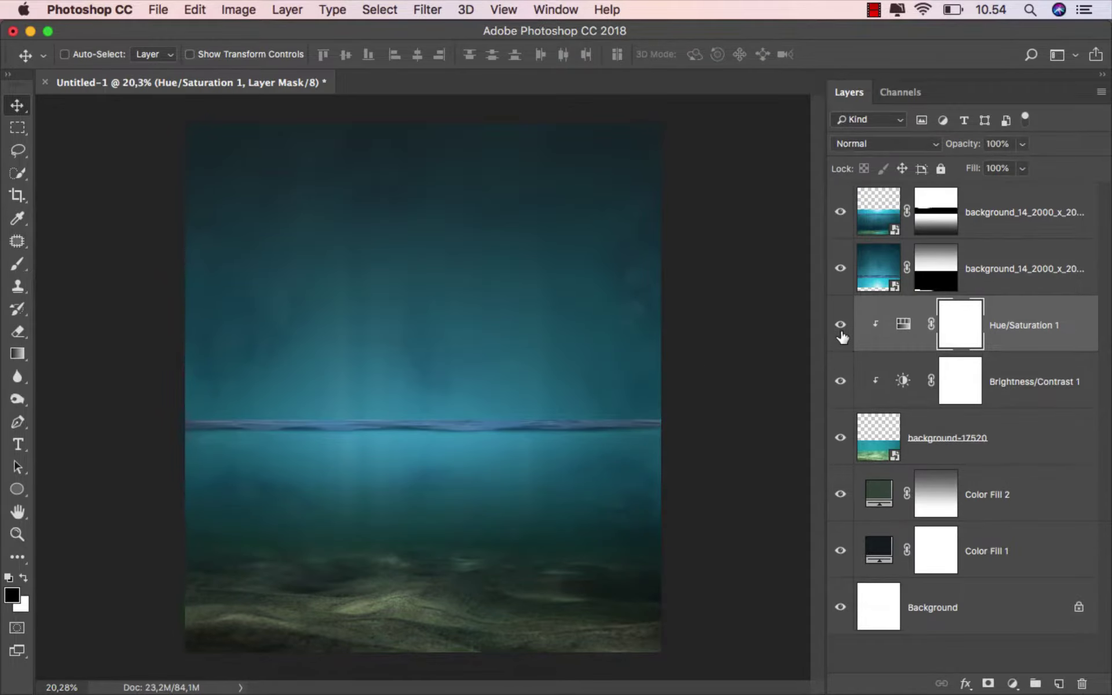
# Step: Add a layer mask to background-17520 holding a gradient from the horizon down to the seabed
pyautogui.click(930, 436)
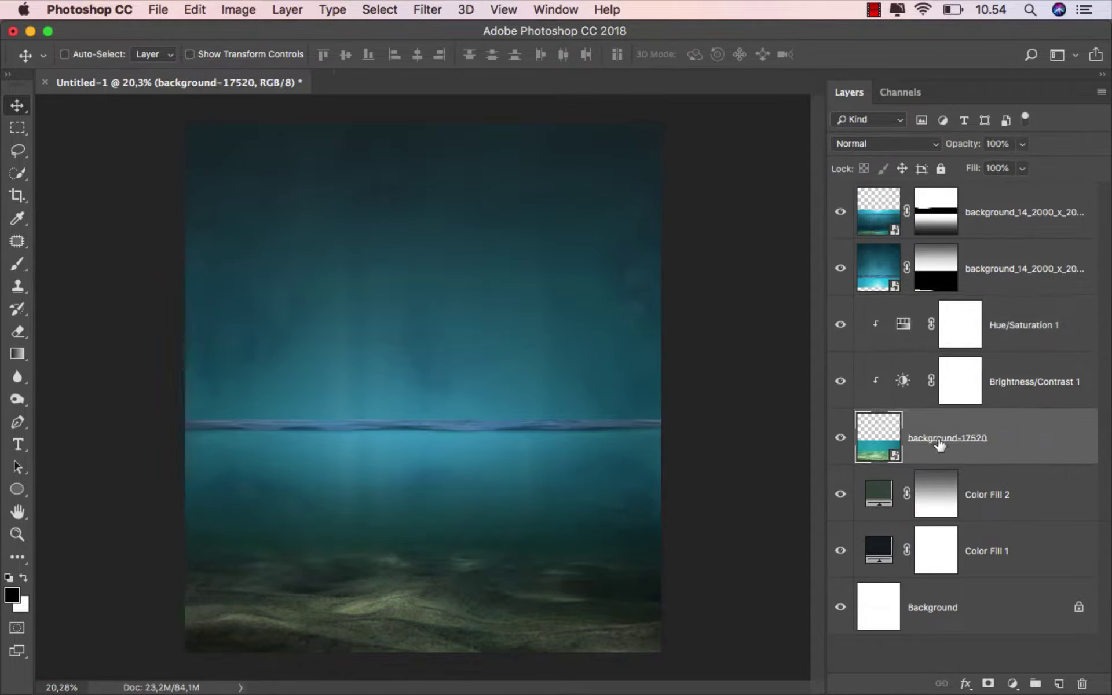
pyautogui.click(988, 683)
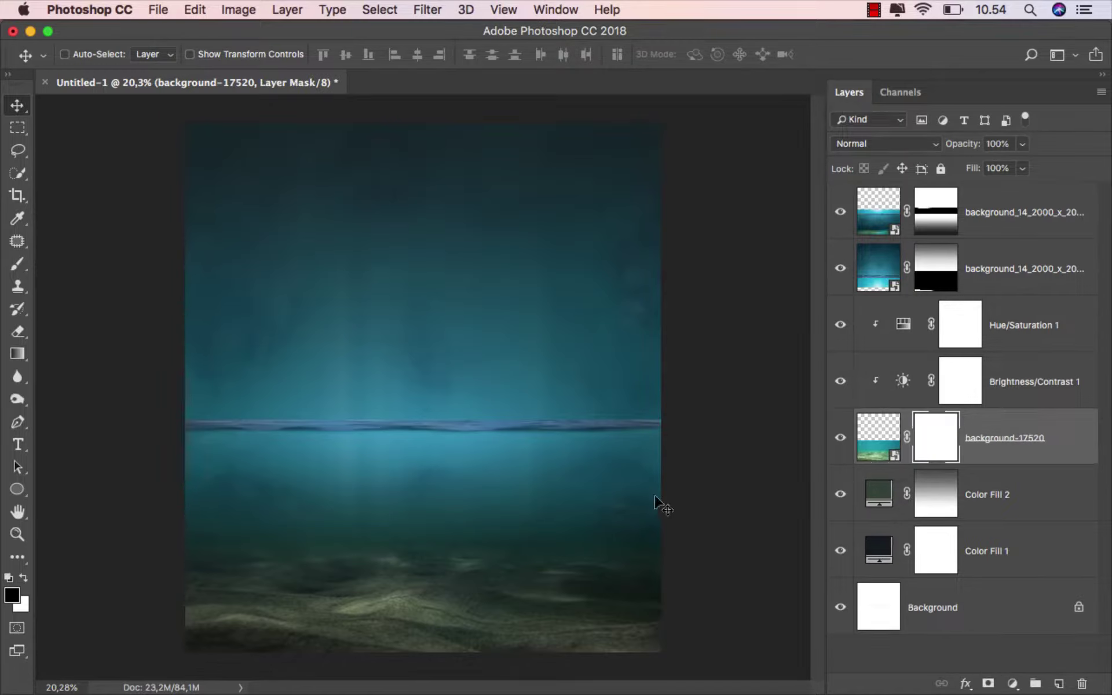
pyautogui.click(17, 353)
pyautogui.click(75, 350)
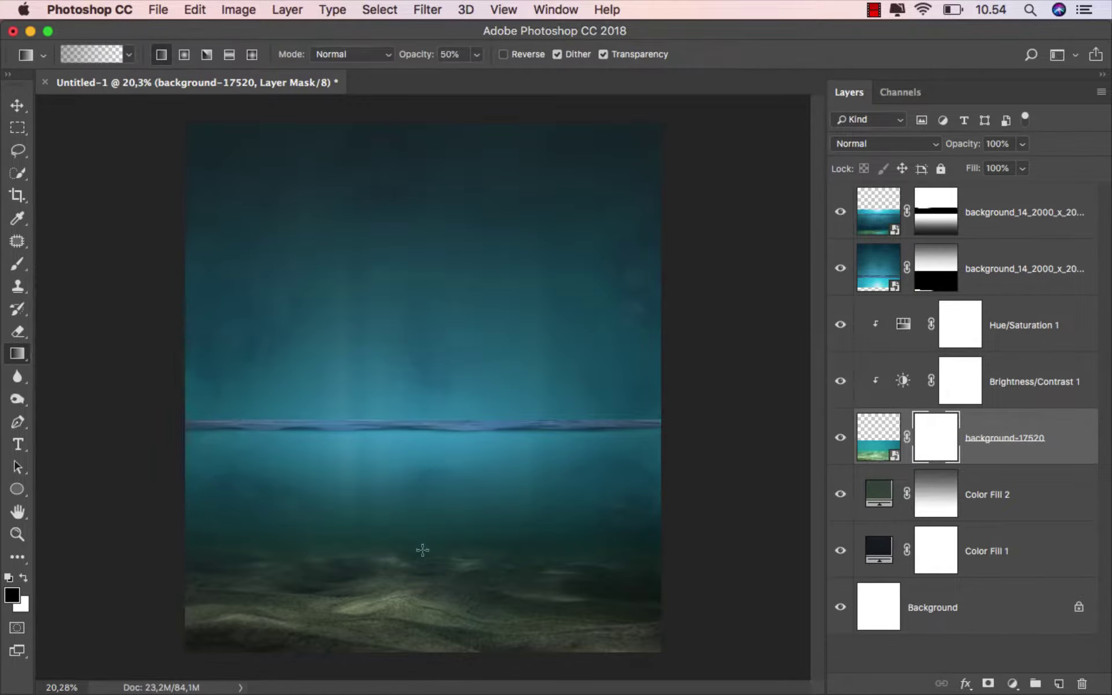
pyautogui.moveTo(415, 480); pyautogui.dragTo(418, 602)
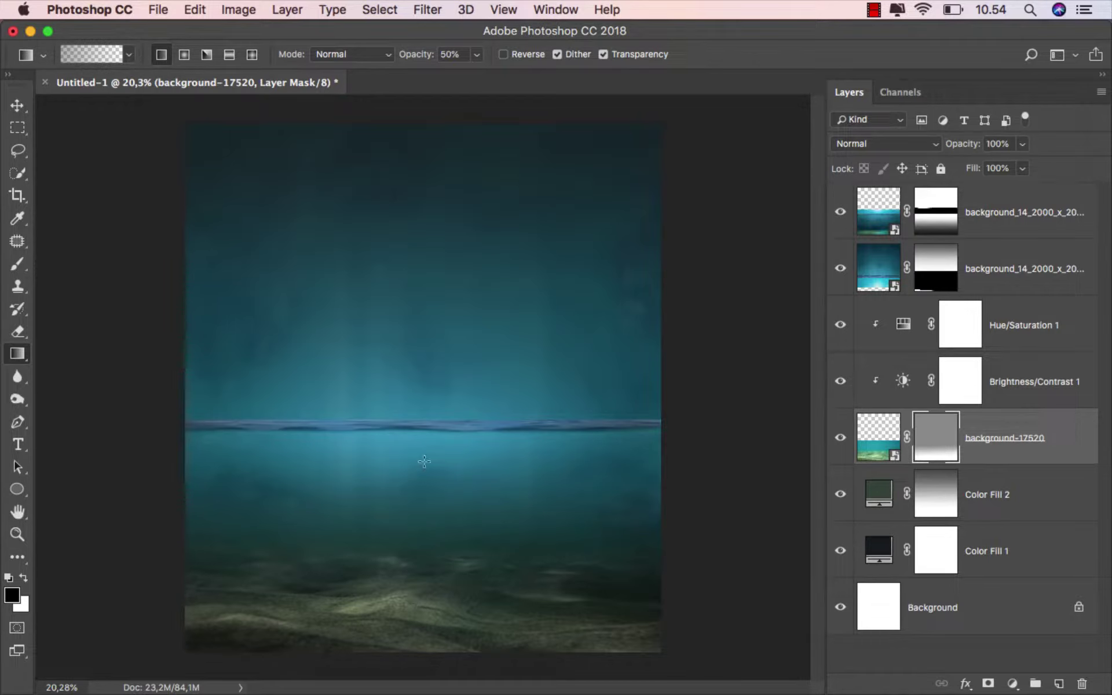
pyautogui.moveTo(426, 546); pyautogui.dragTo(428, 599)
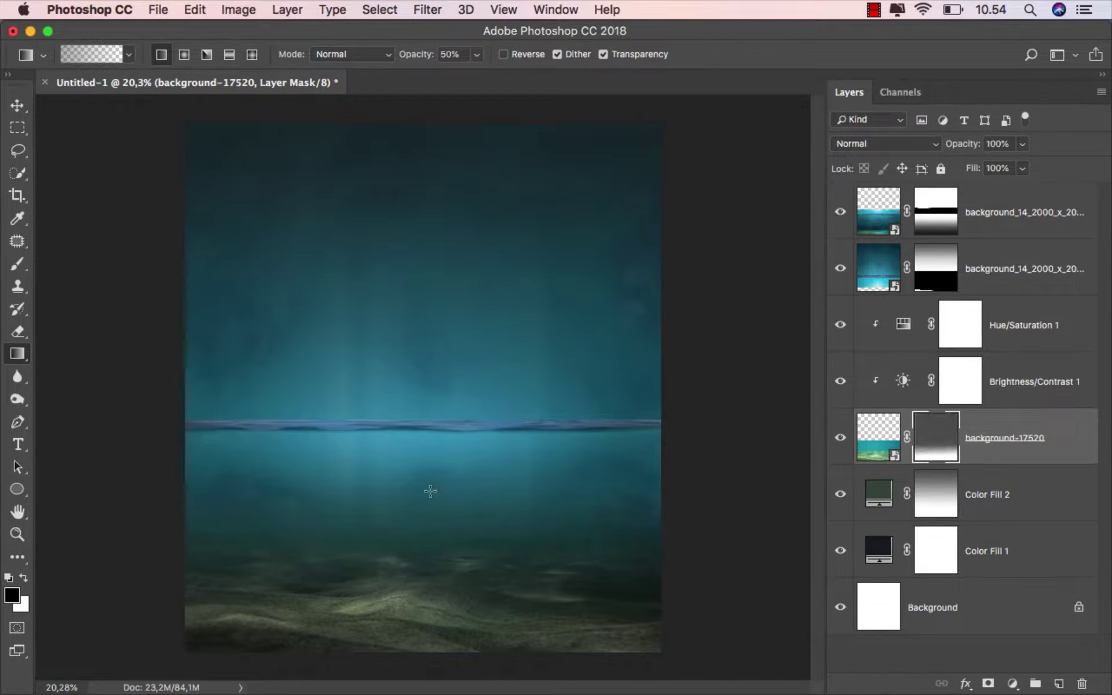
pyautogui.moveTo(427, 433); pyautogui.dragTo(428, 602)
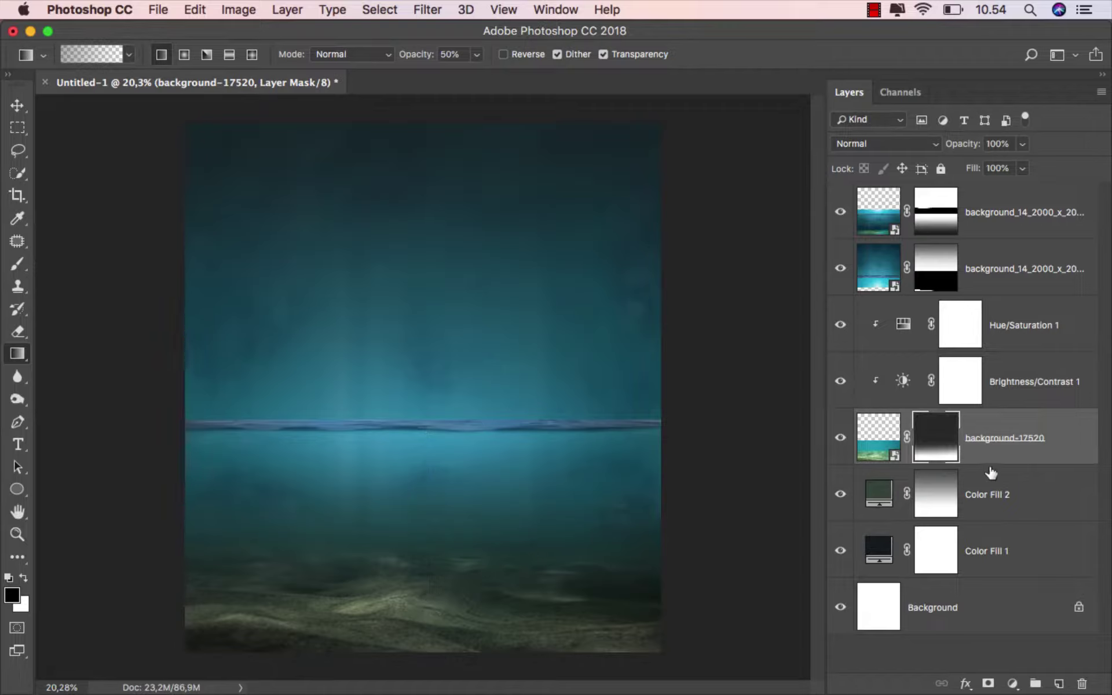
pyautogui.click(997, 440)
# Step: Create a clipped layer named black above Hue/Saturation 1
pyautogui.press('v')
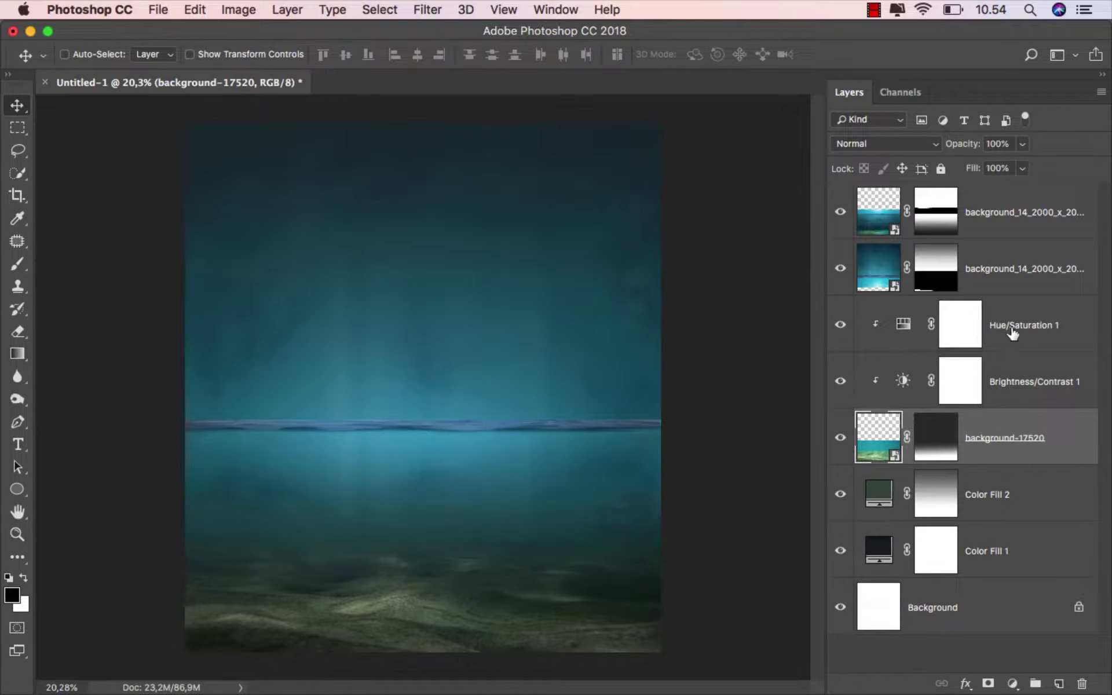
pyautogui.click(1013, 334)
pyautogui.click(1059, 685)
pyautogui.rightClick(961, 330)
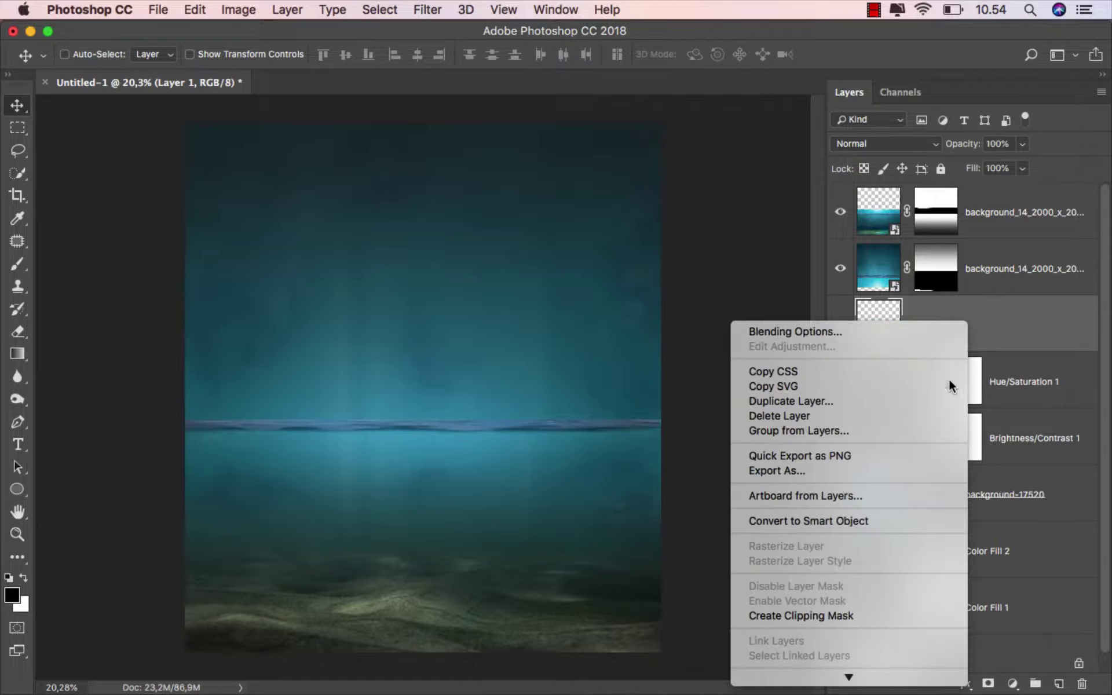
pyautogui.click(872, 614)
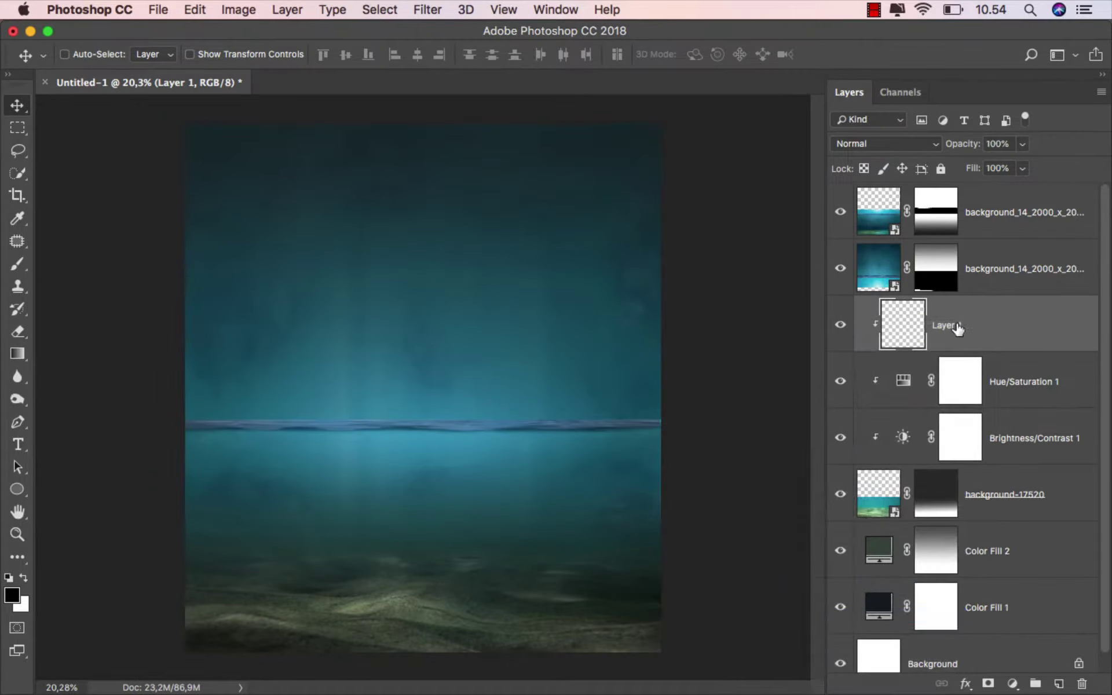
pyautogui.write('black')
pyautogui.press('Return')
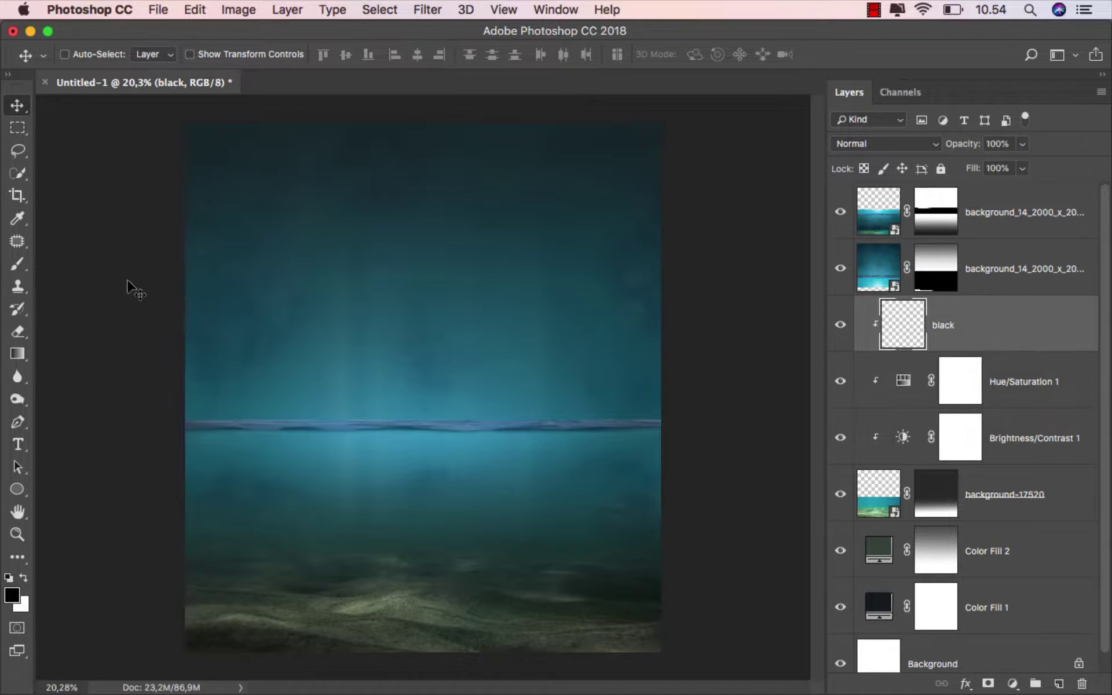
# Step: Paint soft black along the seabed bottom with an 880 px soft round brush at 10% opacity
pyautogui.click(17, 264)
pyautogui.rightClick(278, 272)
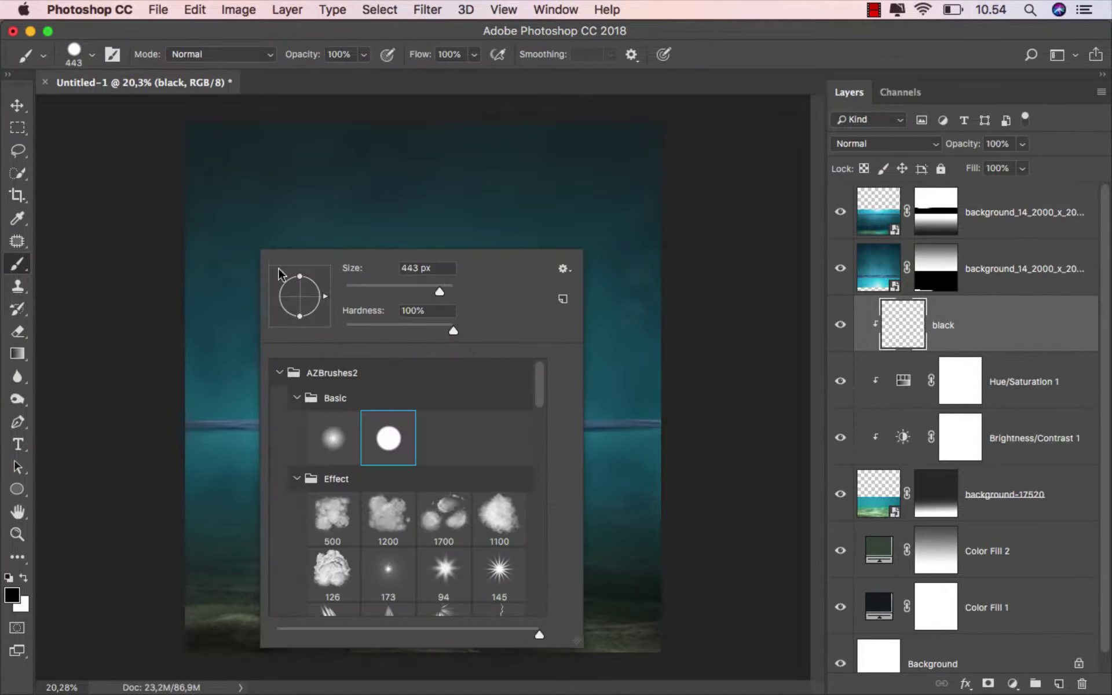
pyautogui.click(333, 439)
pyautogui.click(373, 285)
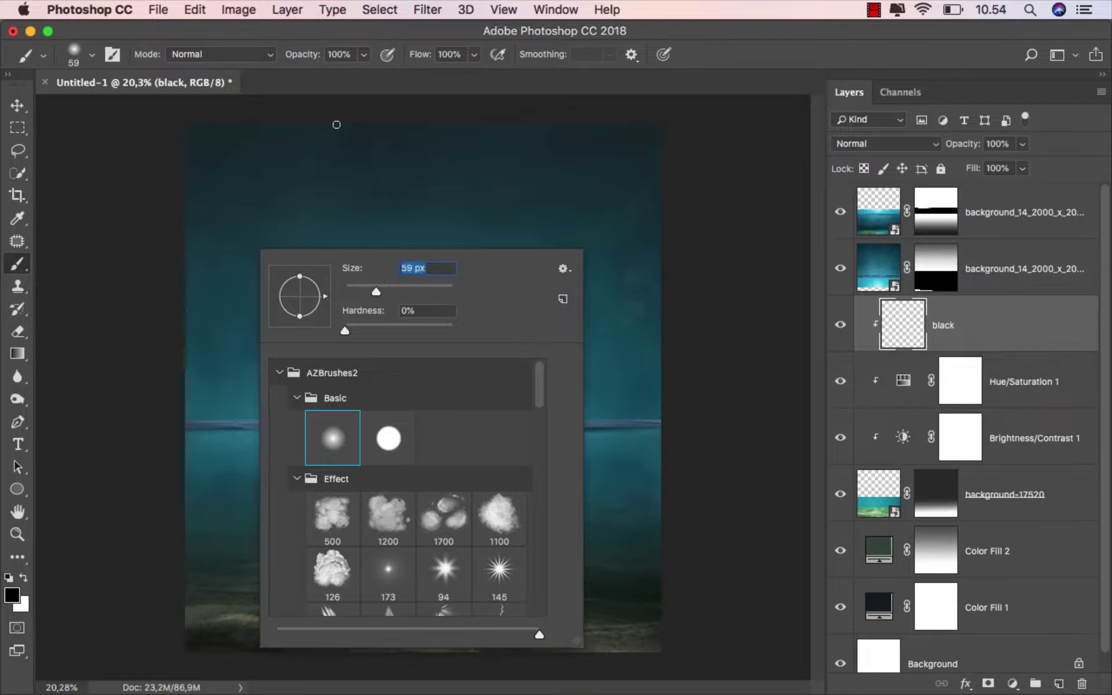
pyautogui.click(362, 54)
pyautogui.moveTo(366, 74); pyautogui.dragTo(291, 77)
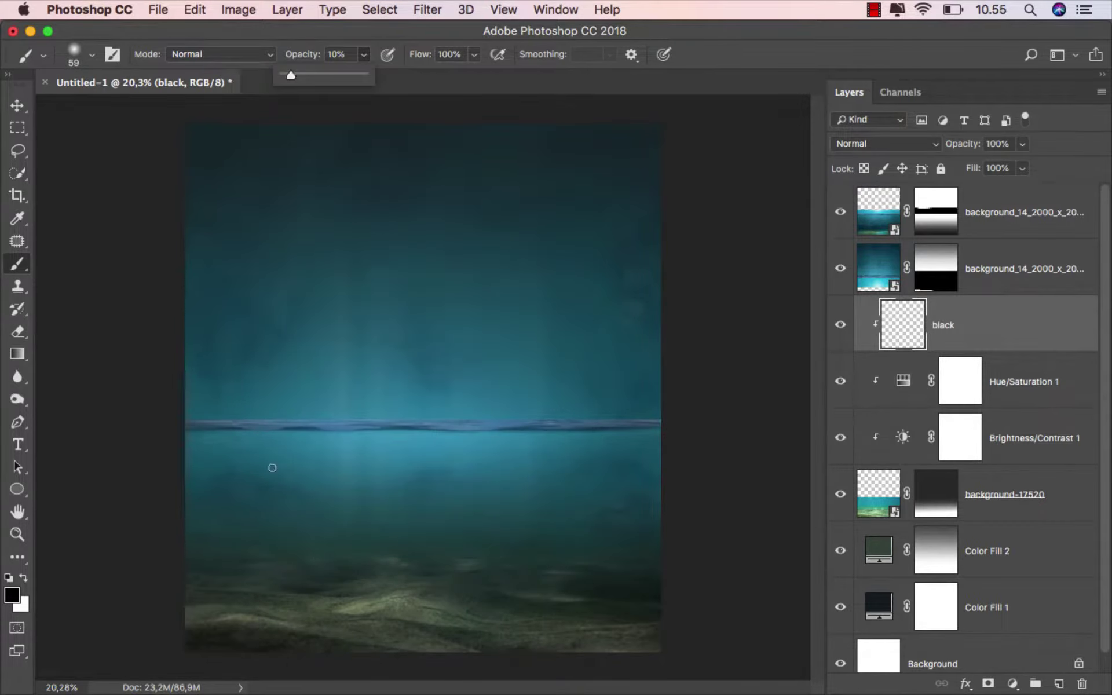
pyautogui.moveTo(236, 509); pyautogui.dragTo(286, 506)
pyautogui.scroll(-1, 242, 567)
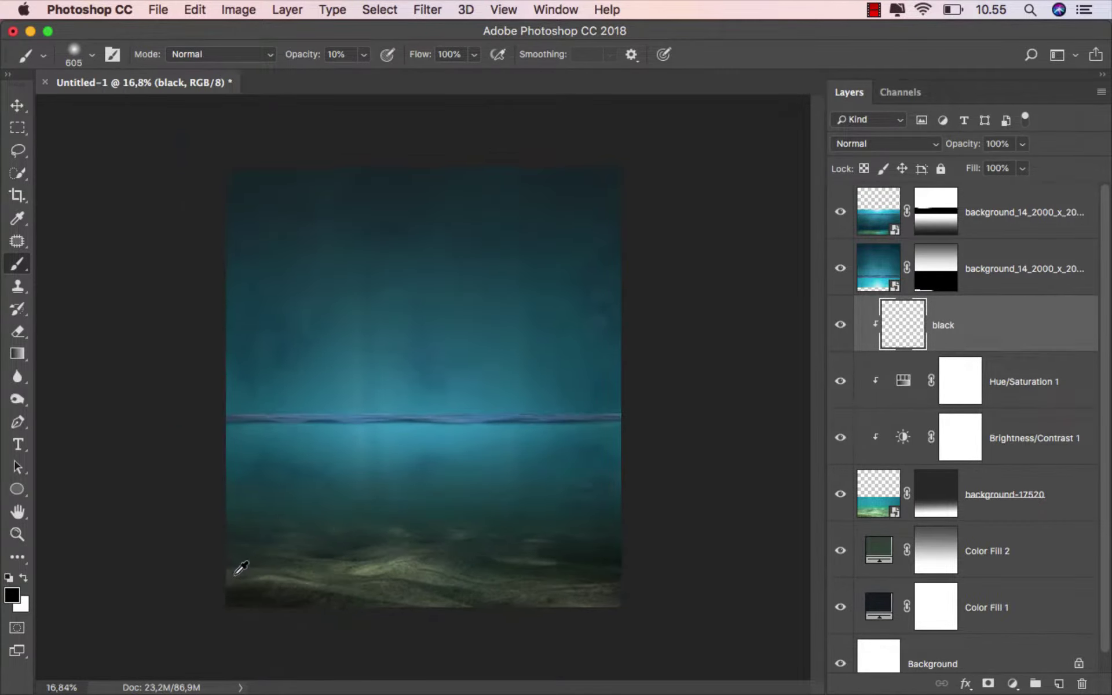
pyautogui.moveTo(243, 595); pyautogui.dragTo(256, 597)
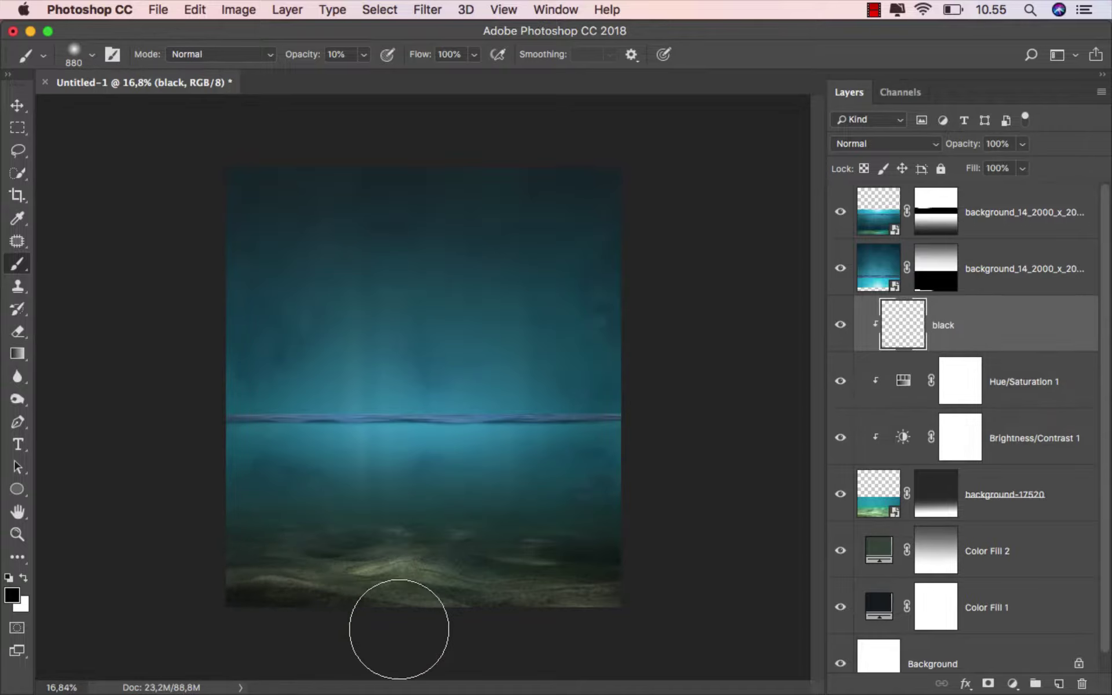
pyautogui.moveTo(399, 629)
pyautogui.mouseDown()
pyautogui.moveTo(600, 611)
pyautogui.moveTo(410, 641)
pyautogui.mouseUp()
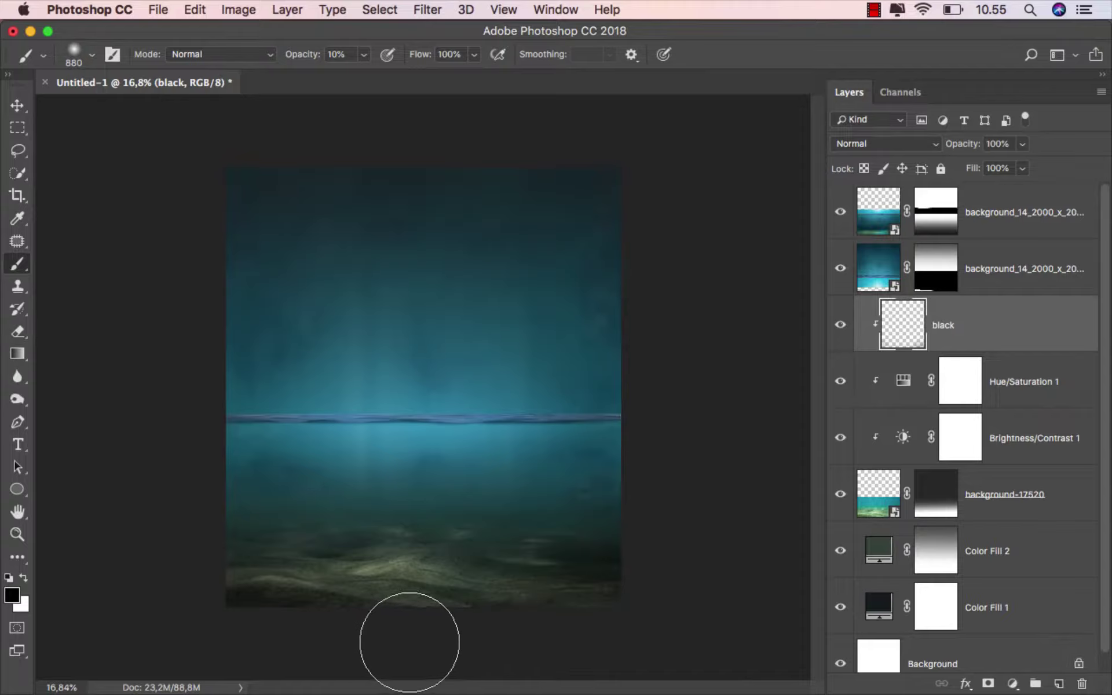
pyautogui.scroll(1, 195, 556)
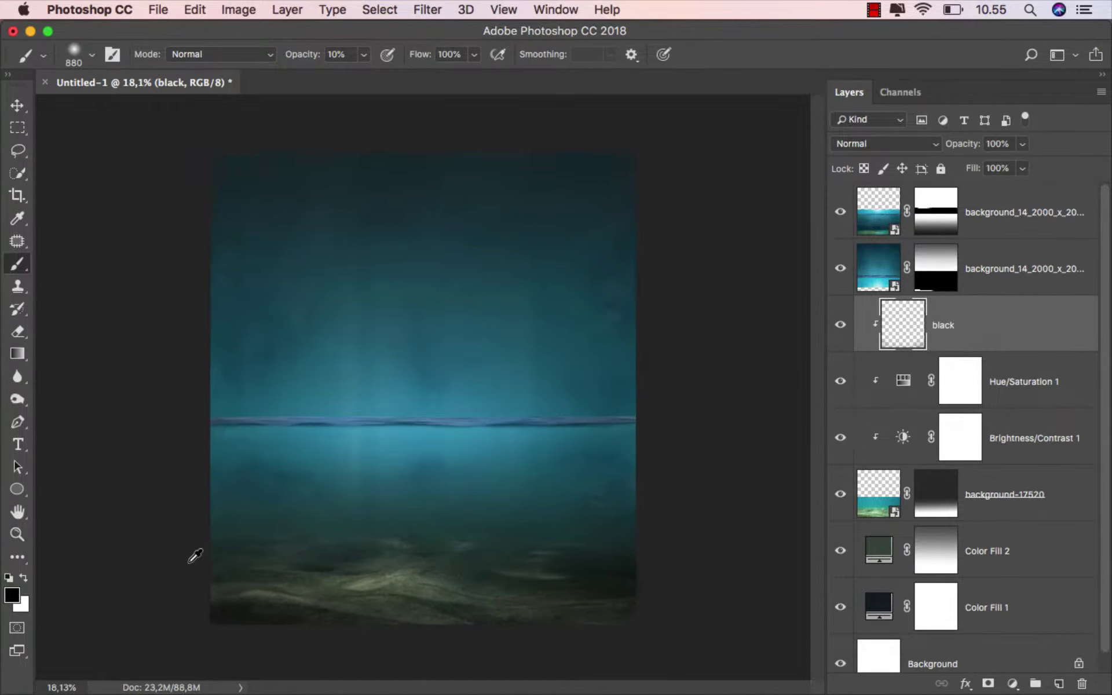
pyautogui.scroll(1, 618, 516)
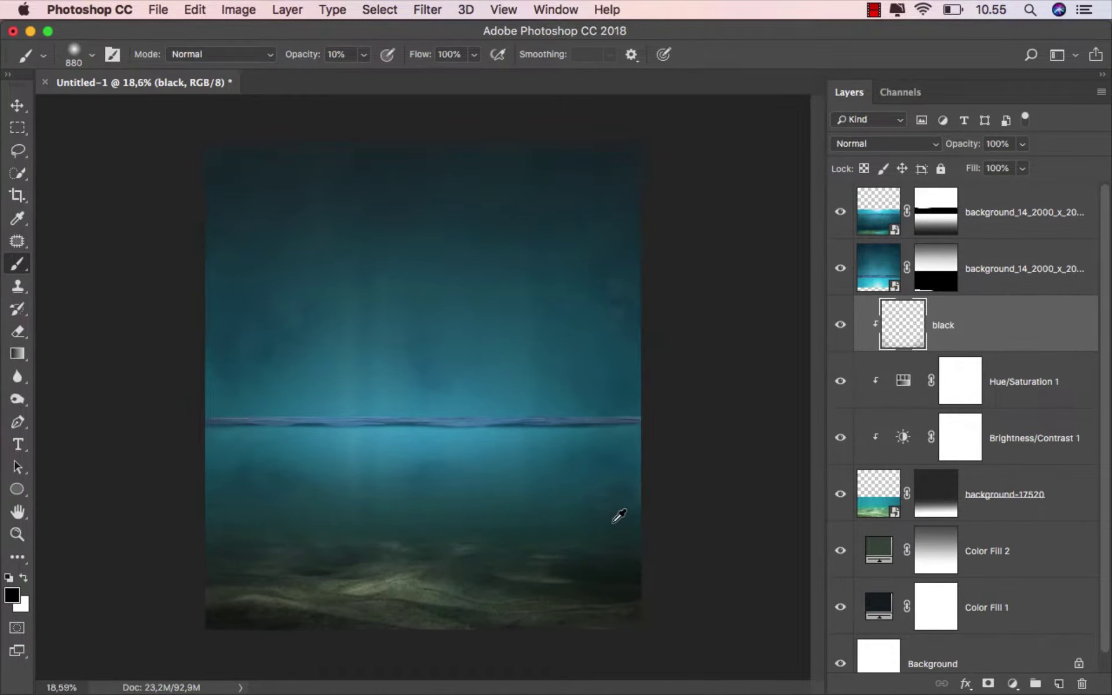
pyautogui.scroll(1, 619, 515)
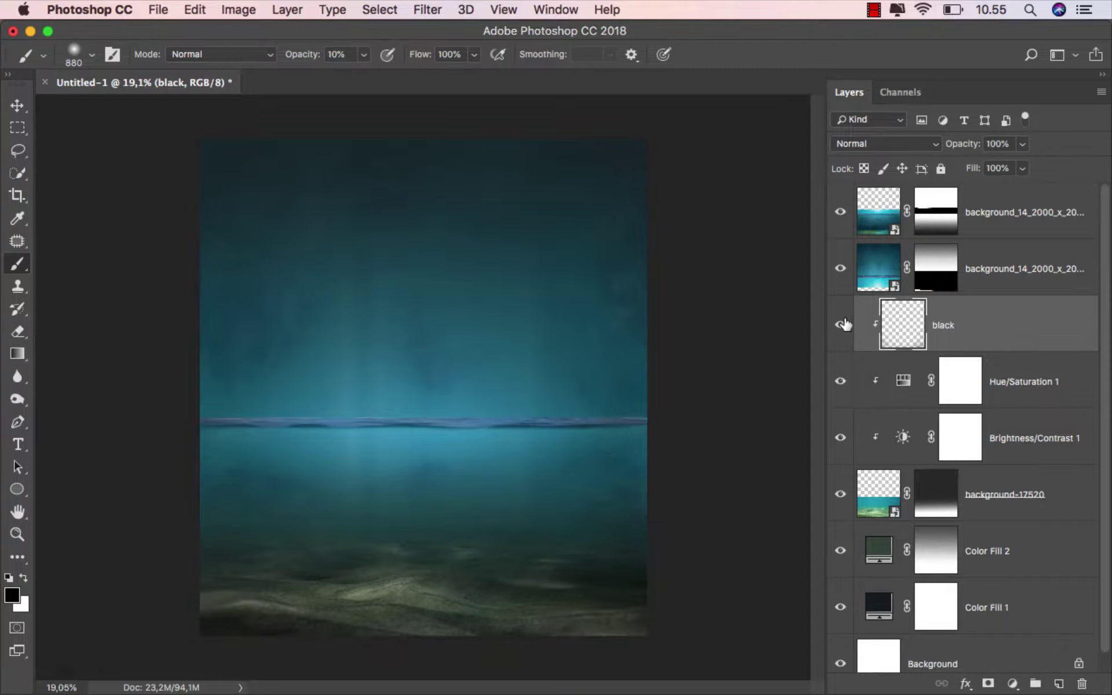
# Step: Add a new empty top layer named color
pyautogui.press('v')
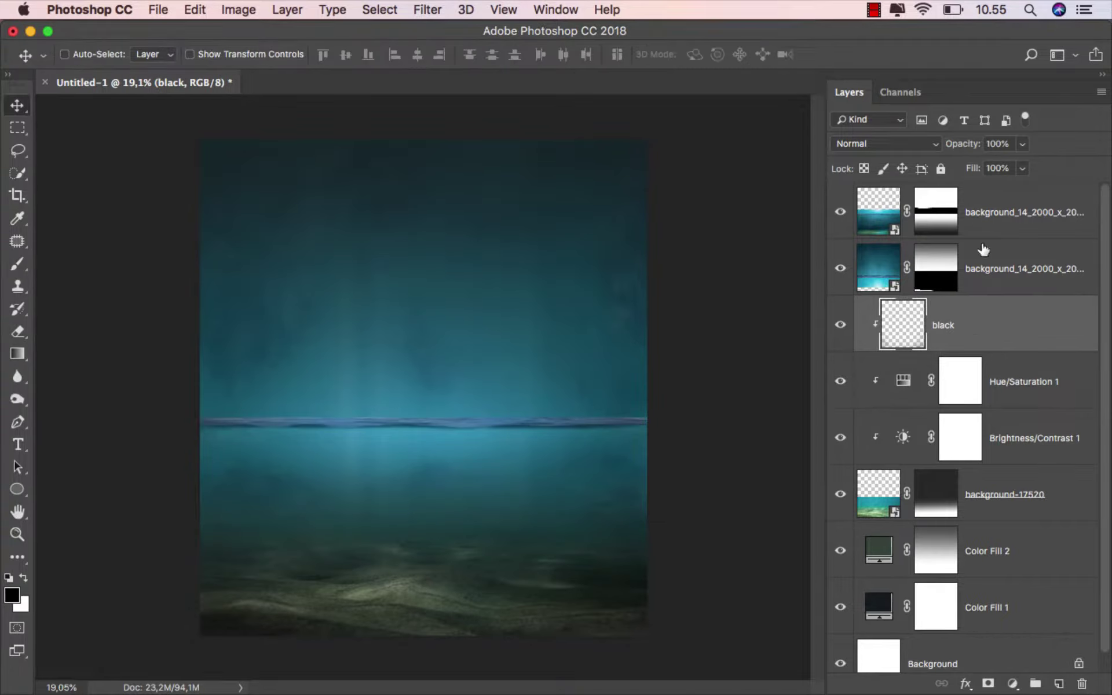
pyautogui.click(985, 213)
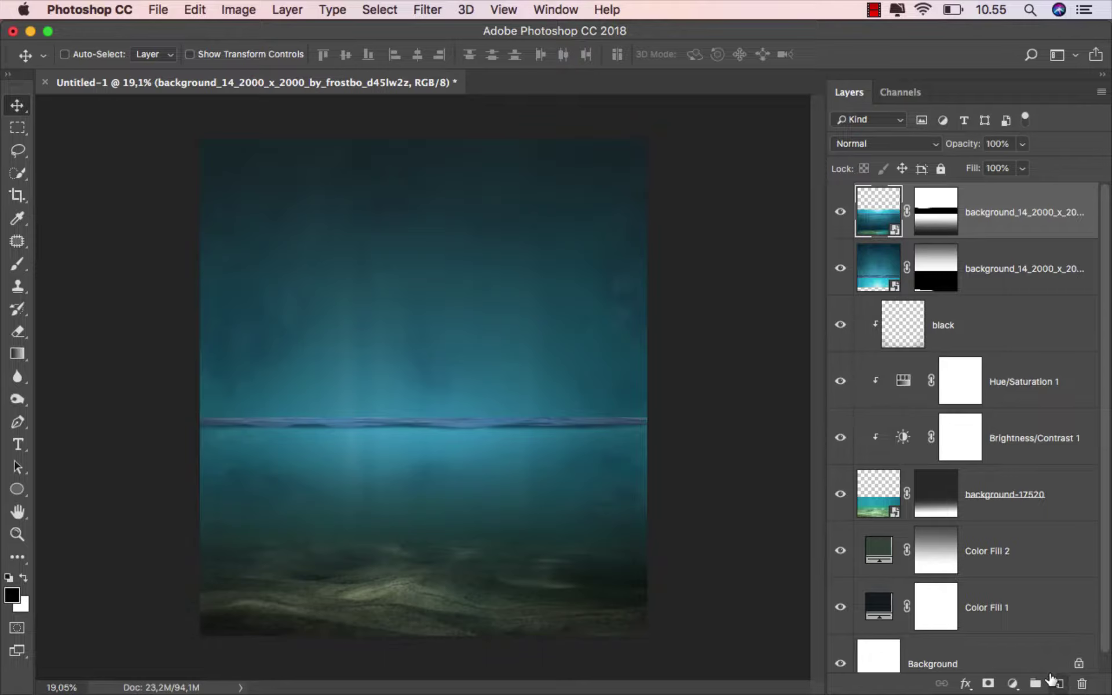
pyautogui.click(1050, 675)
pyautogui.write('color')
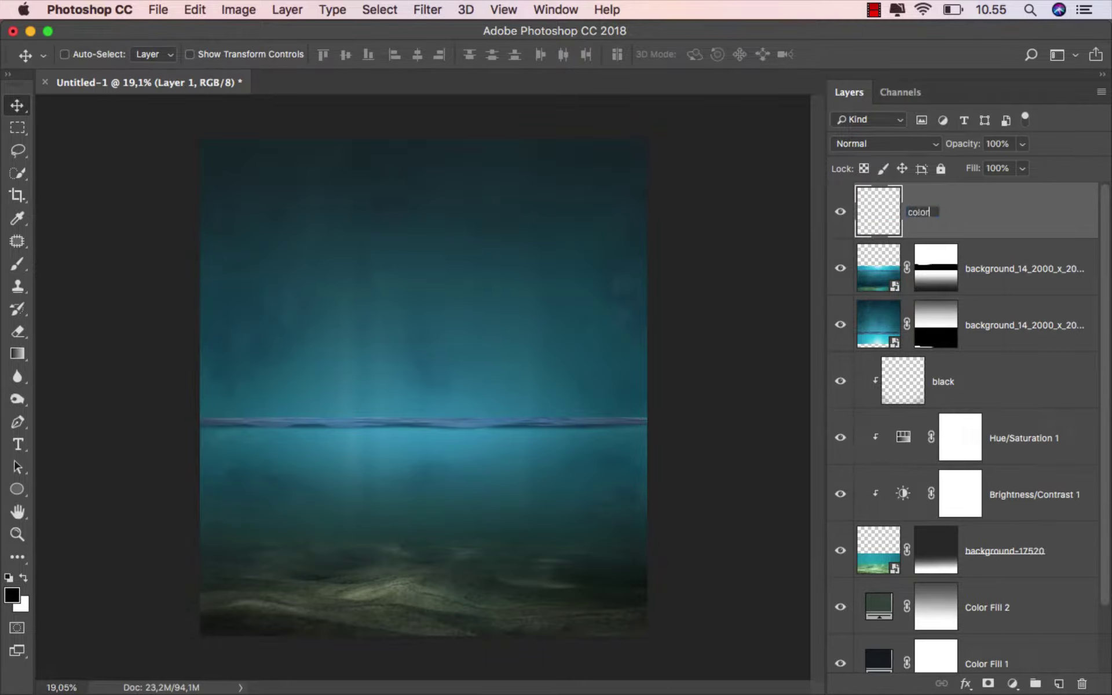
pyautogui.press('Return')
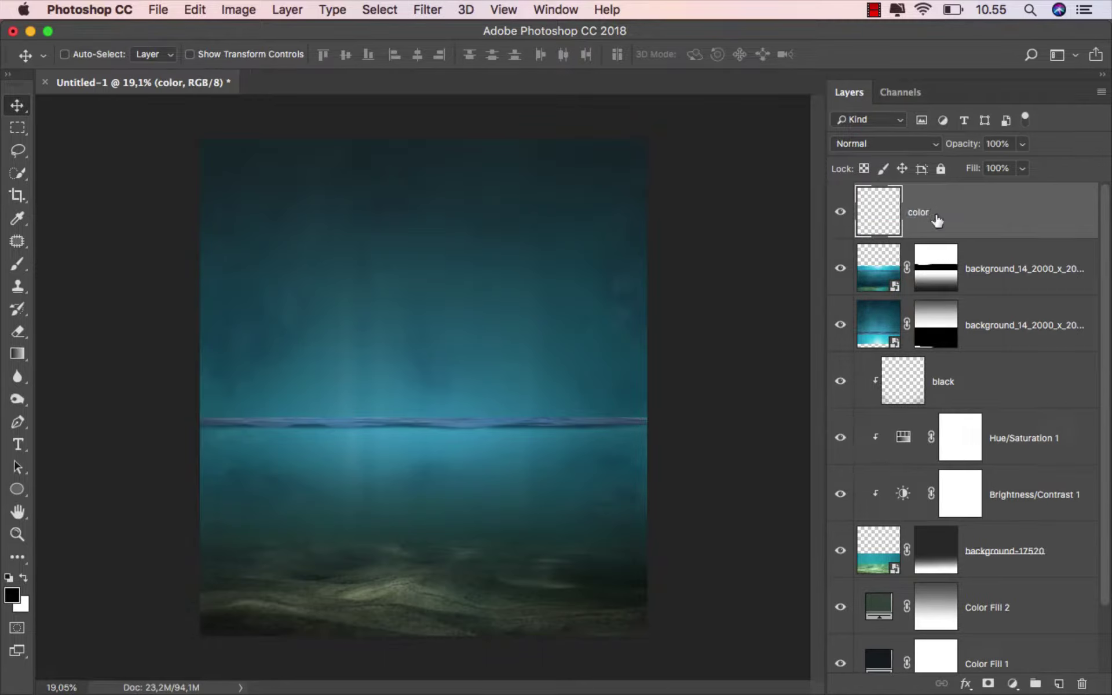
# Step: Set the foreground colour to orange-yellow #ffba00
pyautogui.click(17, 264)
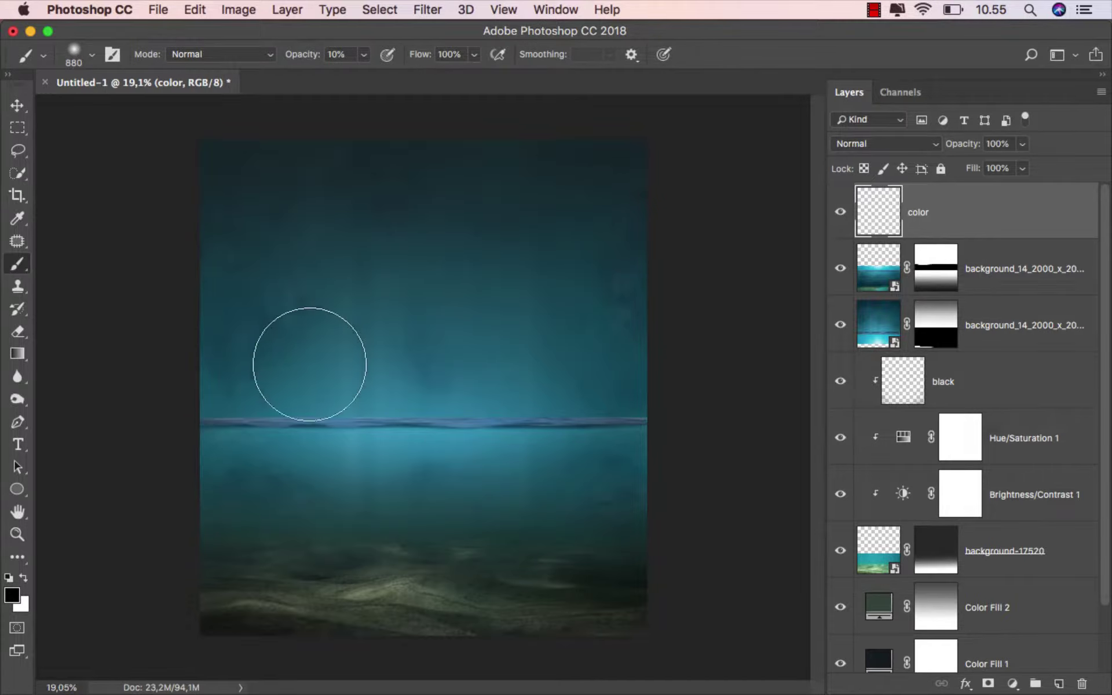
pyautogui.scroll(1, 417, 392)
pyautogui.click(363, 53)
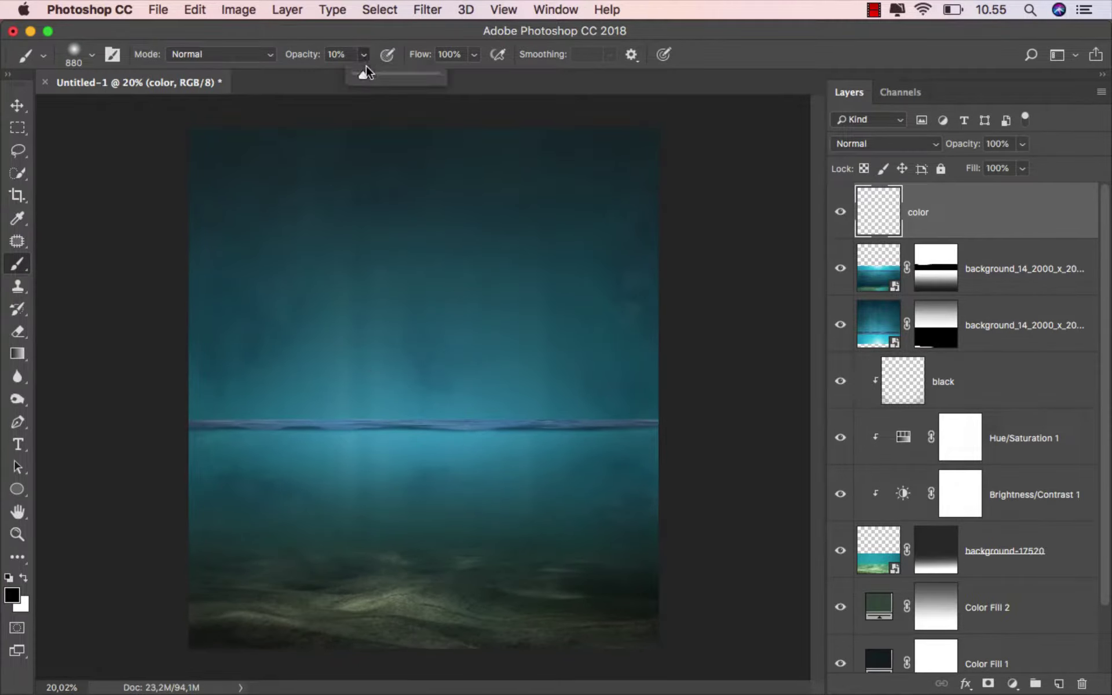
pyautogui.click(14, 596)
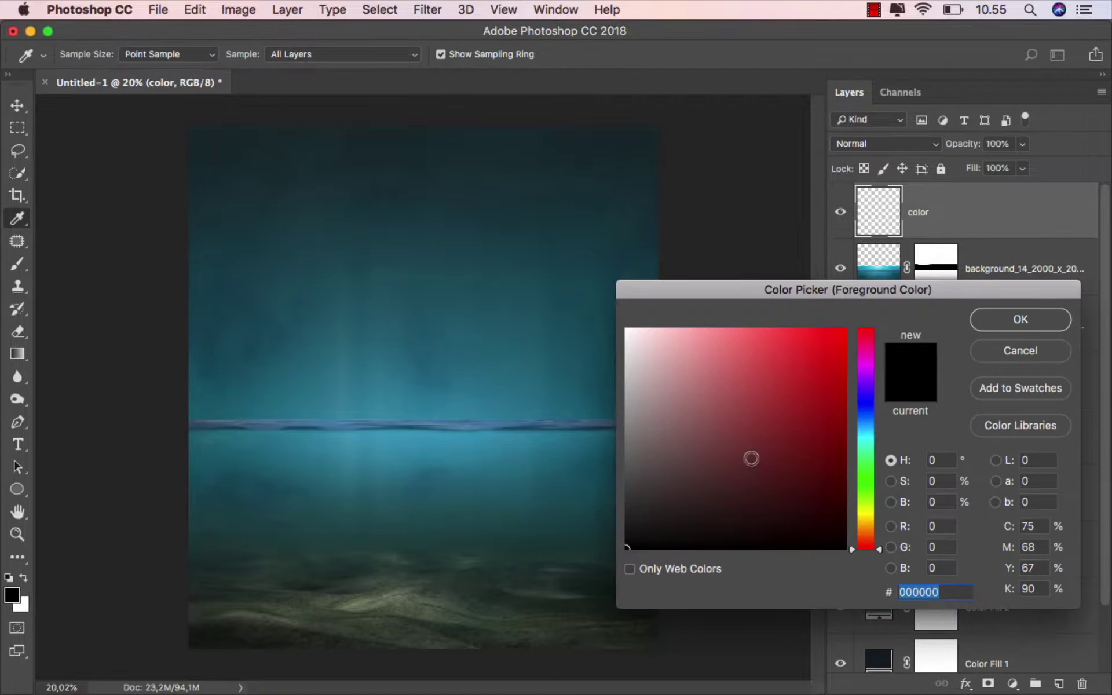
pyautogui.moveTo(769, 406); pyautogui.dragTo(871, 301)
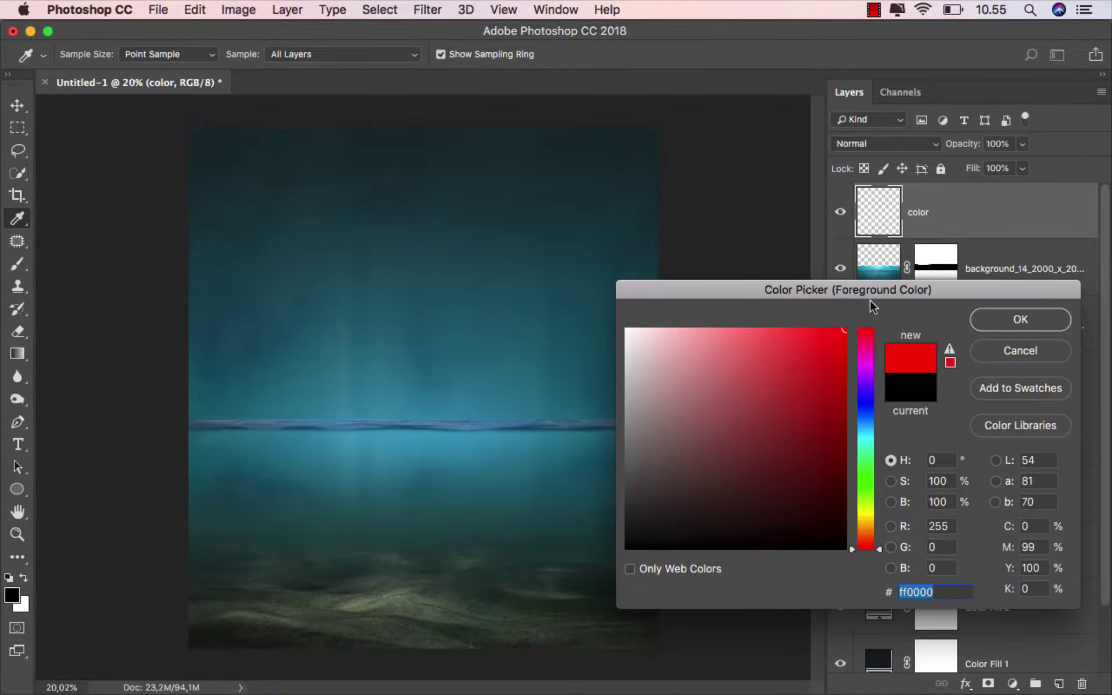
pyautogui.click(868, 522)
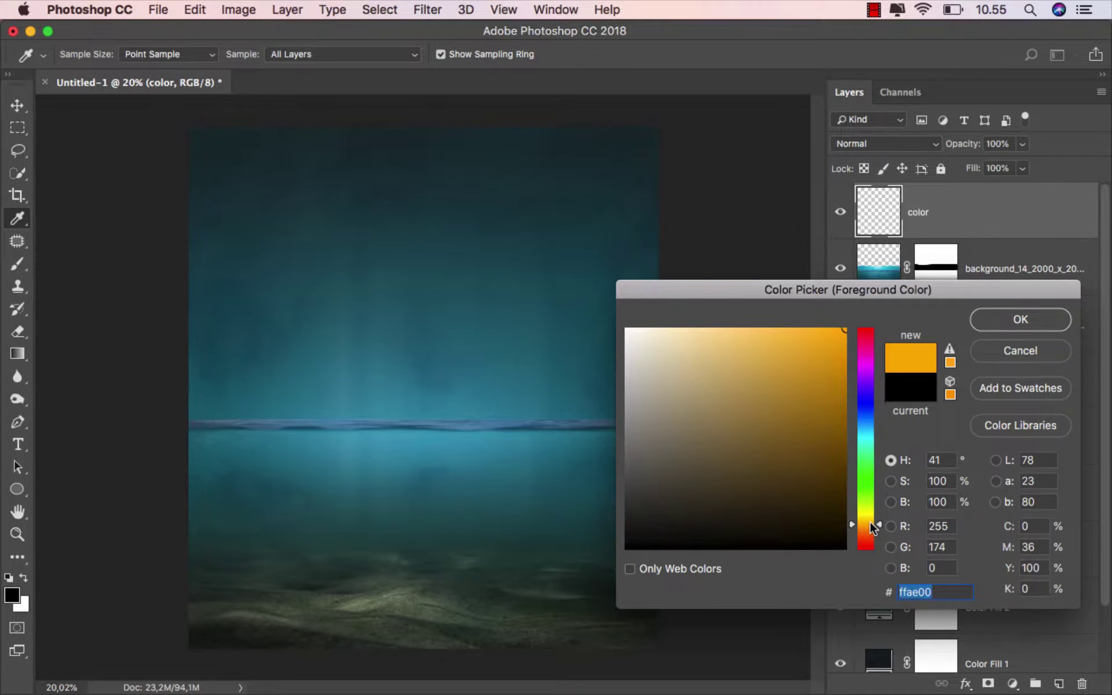
pyautogui.click(1017, 322)
# Step: Paint one soft 1400 px orange dab at the canvas centre
pyautogui.press('b')
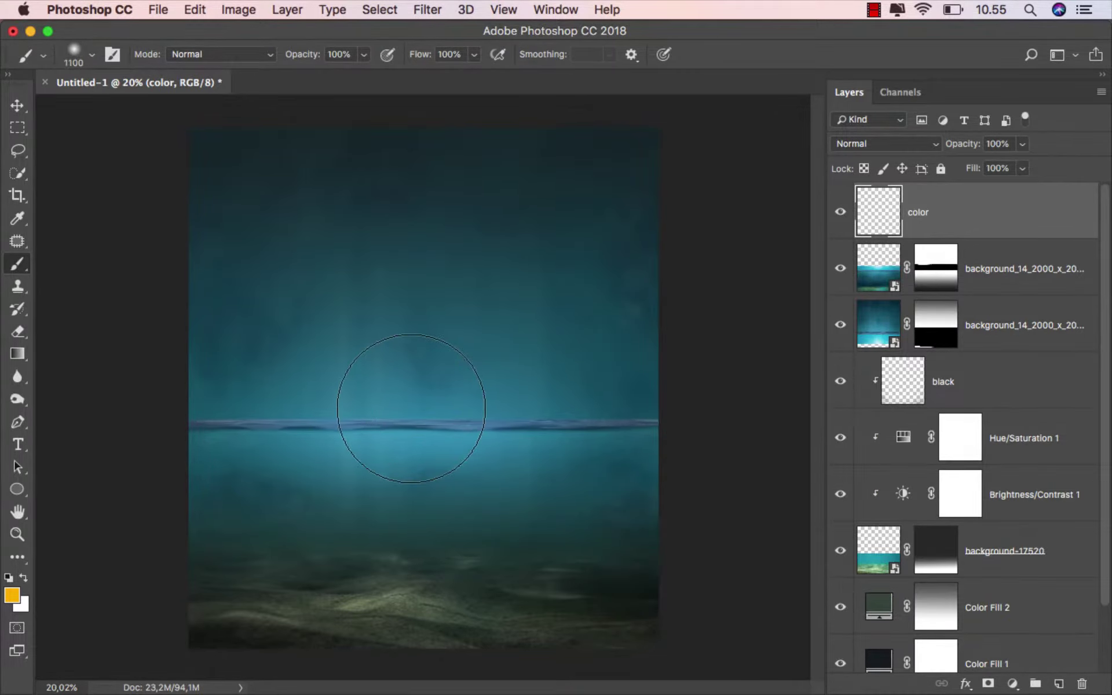
pyautogui.press(']')
pyautogui.press(']')
pyautogui.press(']')
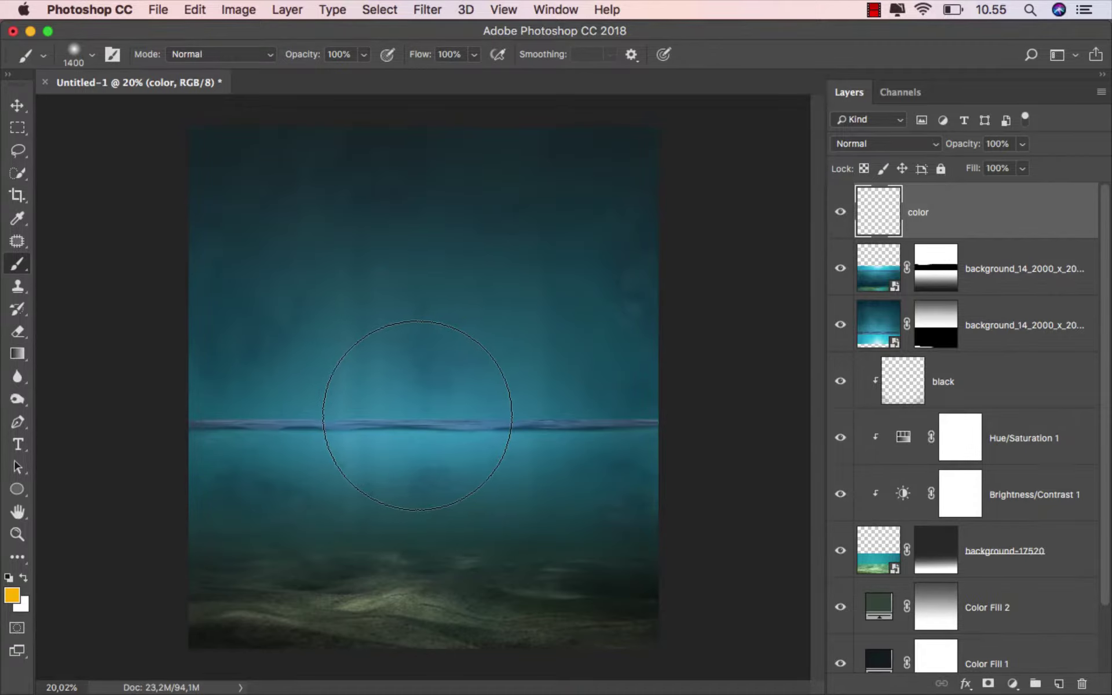
pyautogui.click(417, 415)
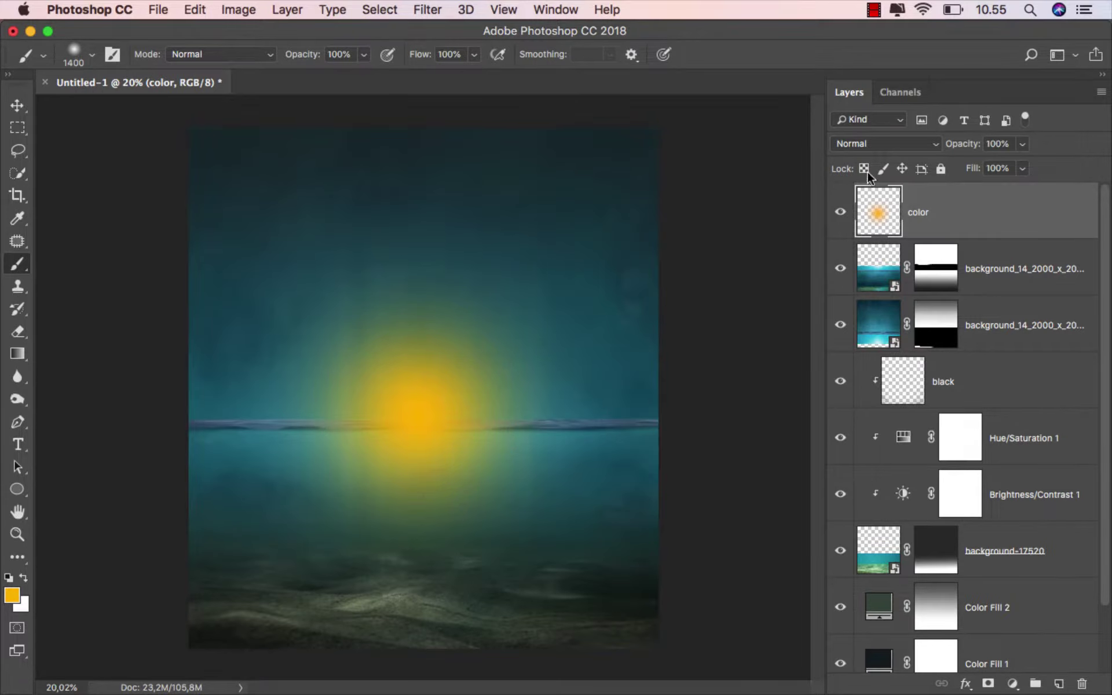
pyautogui.press('v')
pyautogui.click(889, 142)
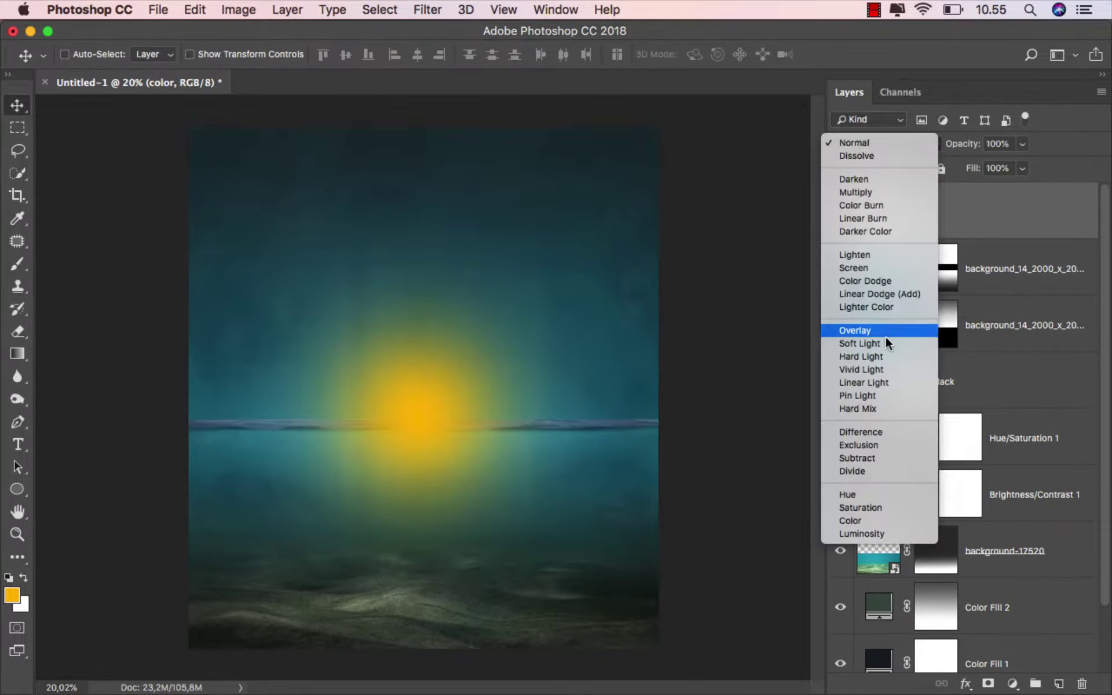
# Step: Set the color layer to Hard Light blending at 60% fill
pyautogui.click(884, 355)
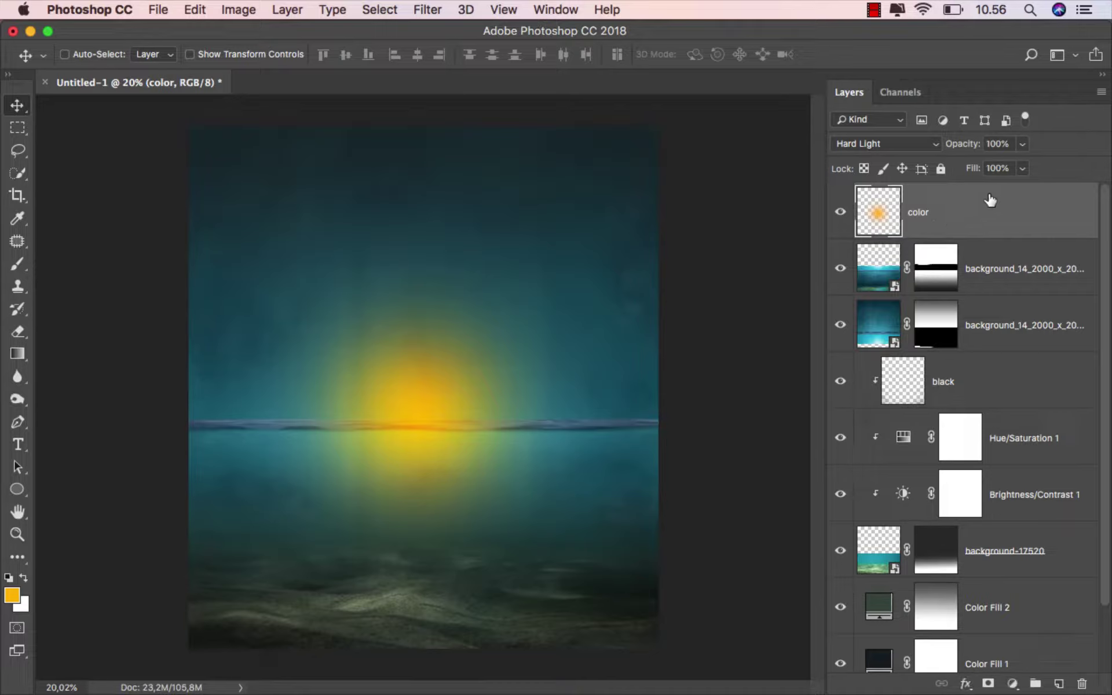
pyautogui.click(1022, 168)
pyautogui.moveTo(1025, 187); pyautogui.dragTo(992, 187)
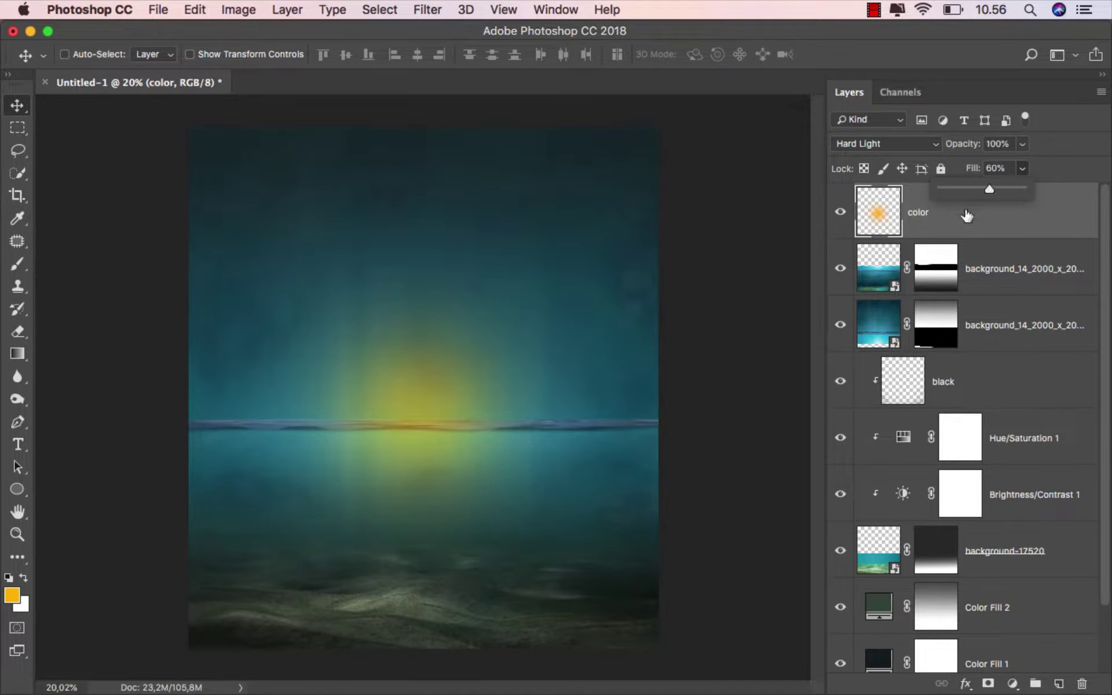
# Step: Free Transform the glow larger, wider and flatter across the horizon, then commit
pyautogui.press('super+t')
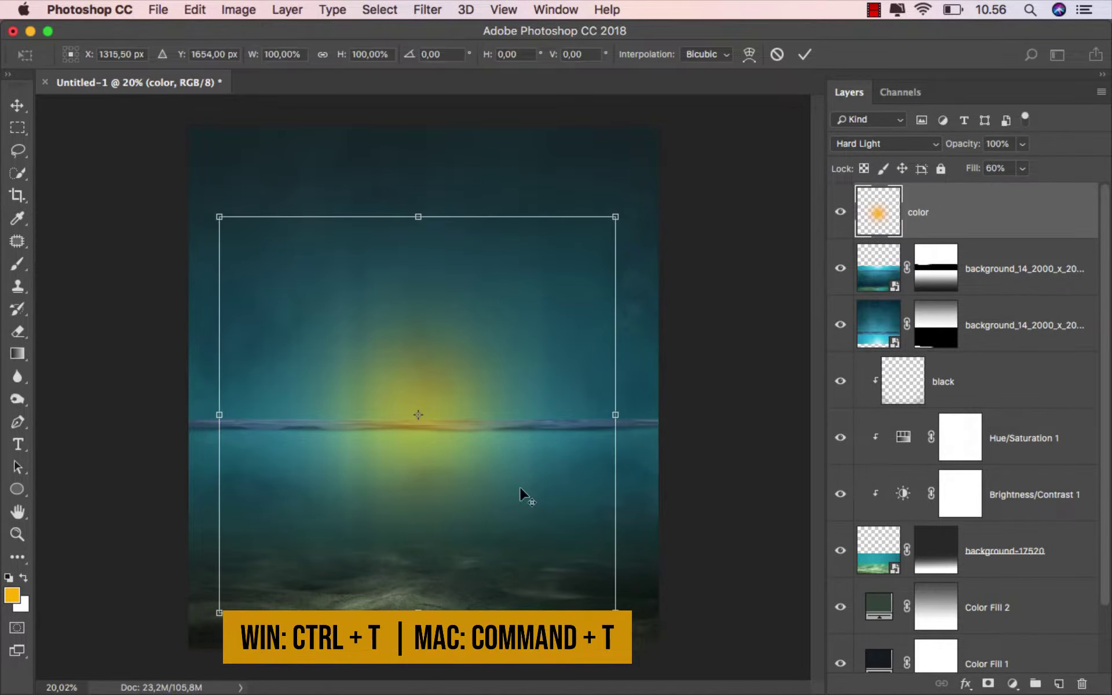
pyautogui.scroll(-3, 519, 490)
pyautogui.moveTo(558, 267)
pyautogui.mouseDown()
pyautogui.moveTo(703, 220)
pyautogui.moveTo(731, 191)
pyautogui.mouseUp()
pyautogui.moveTo(585, 312); pyautogui.dragTo(526, 328)
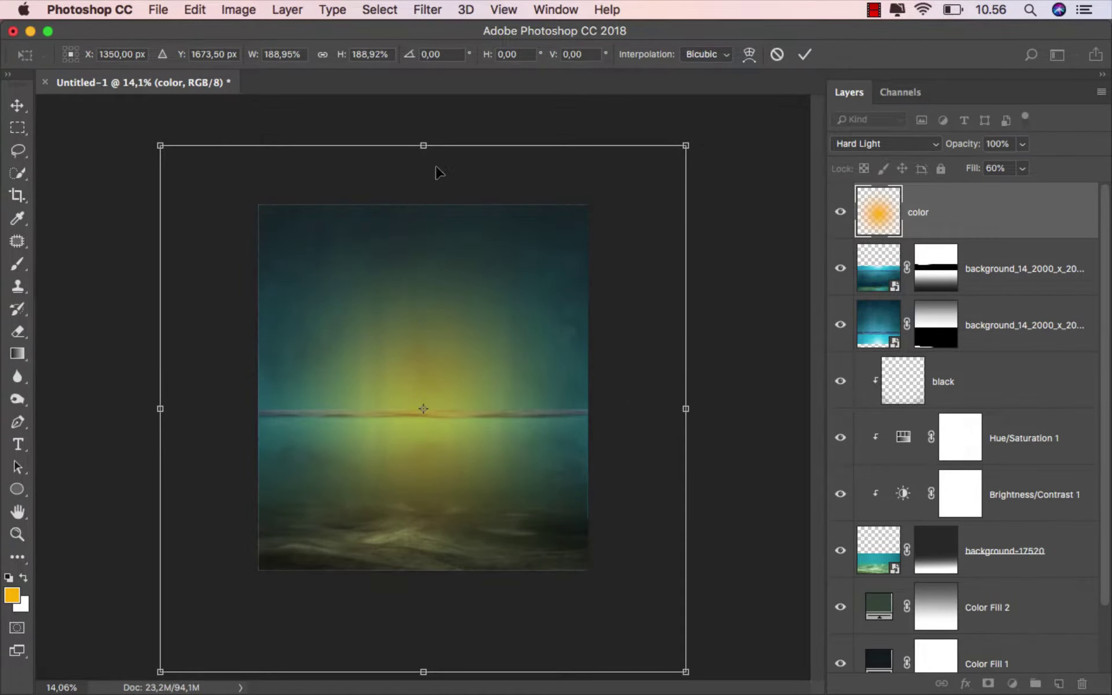
pyautogui.moveTo(424, 145); pyautogui.dragTo(424, 202)
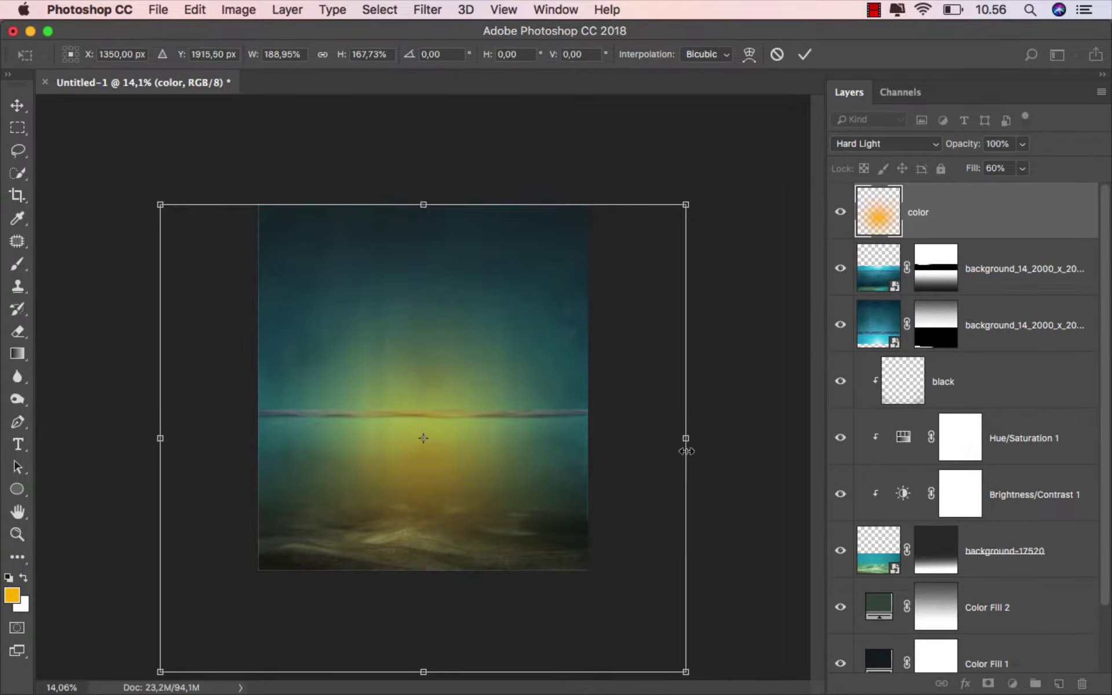
pyautogui.moveTo(686, 451); pyautogui.dragTo(755, 426)
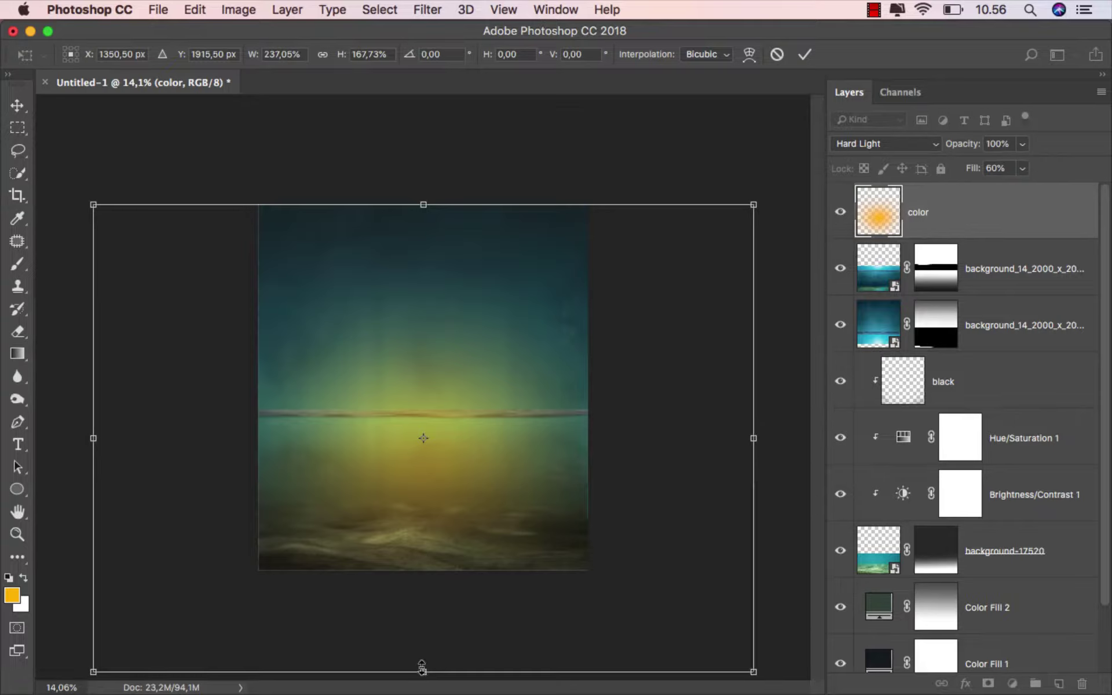
pyautogui.moveTo(421, 668); pyautogui.dragTo(429, 650)
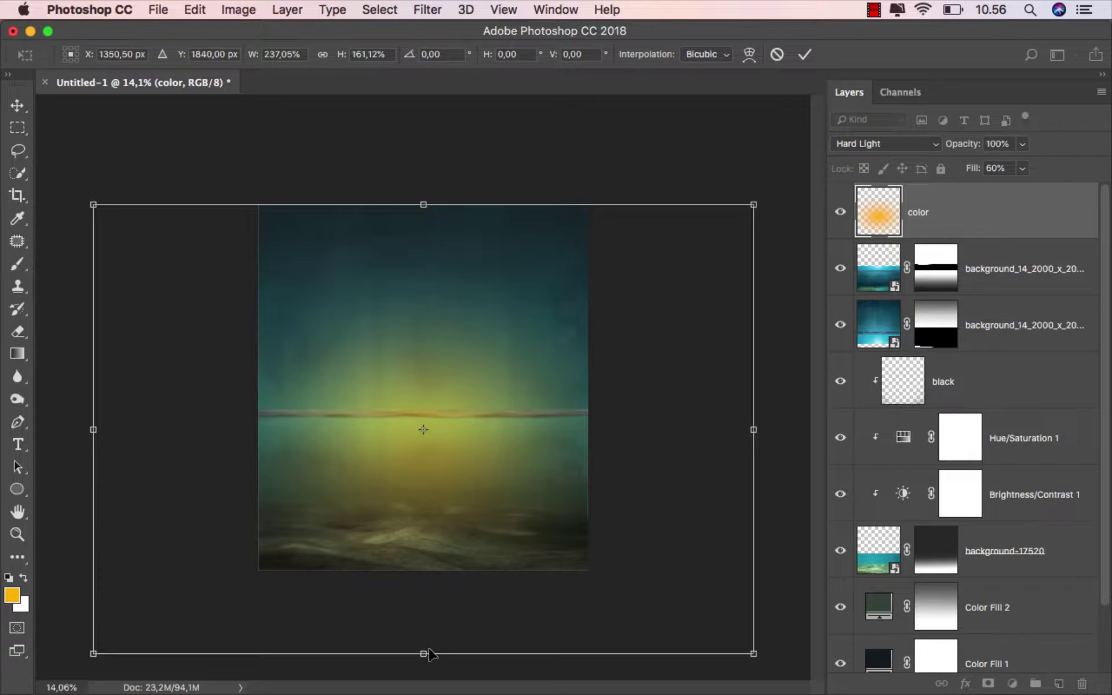
pyautogui.click(804, 55)
pyautogui.scroll(1, 442, 413)
pyautogui.scroll(1, 439, 414)
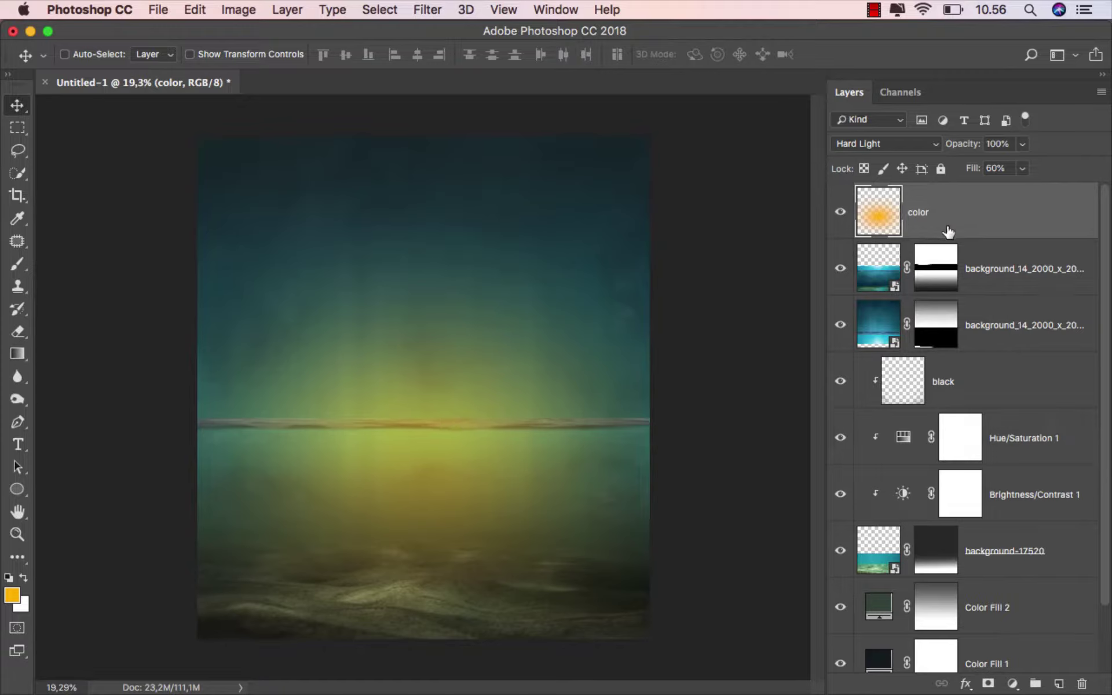
# Step: Create a layer named black clipped to the upper water background
pyautogui.click(997, 270)
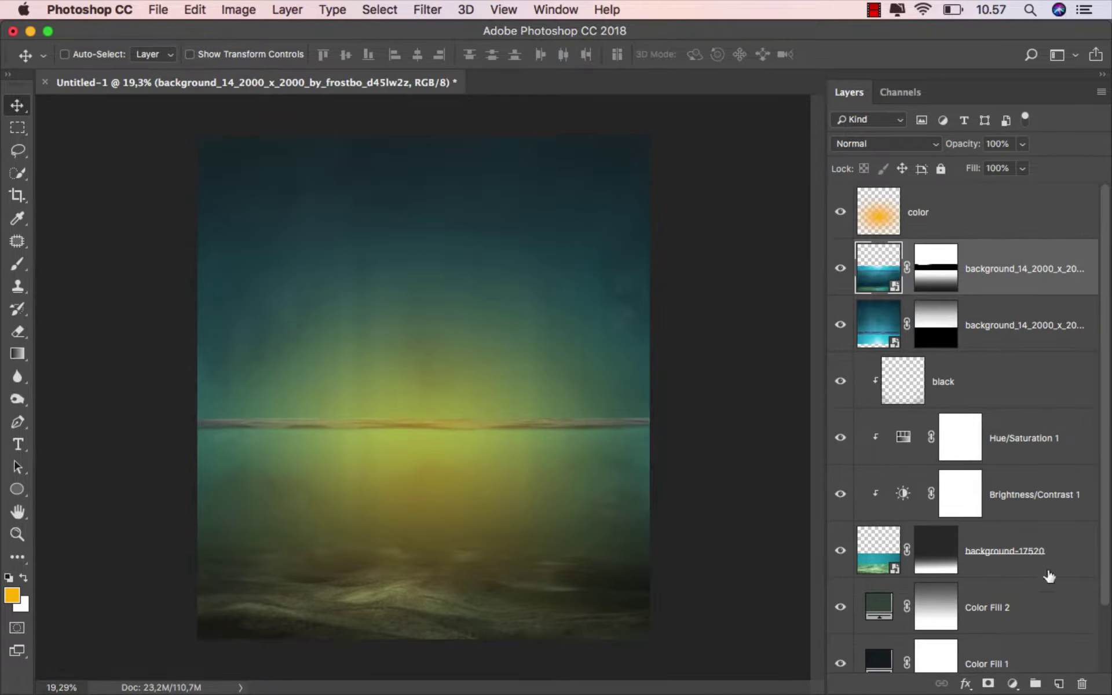
pyautogui.rightClick(964, 308)
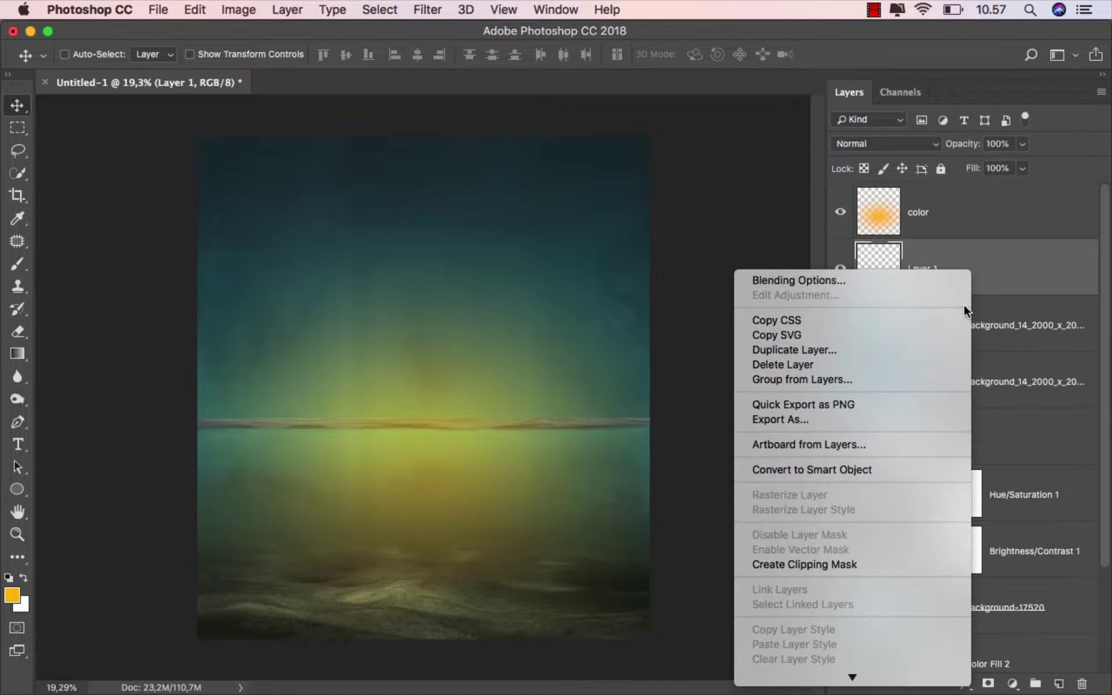
pyautogui.click(878, 562)
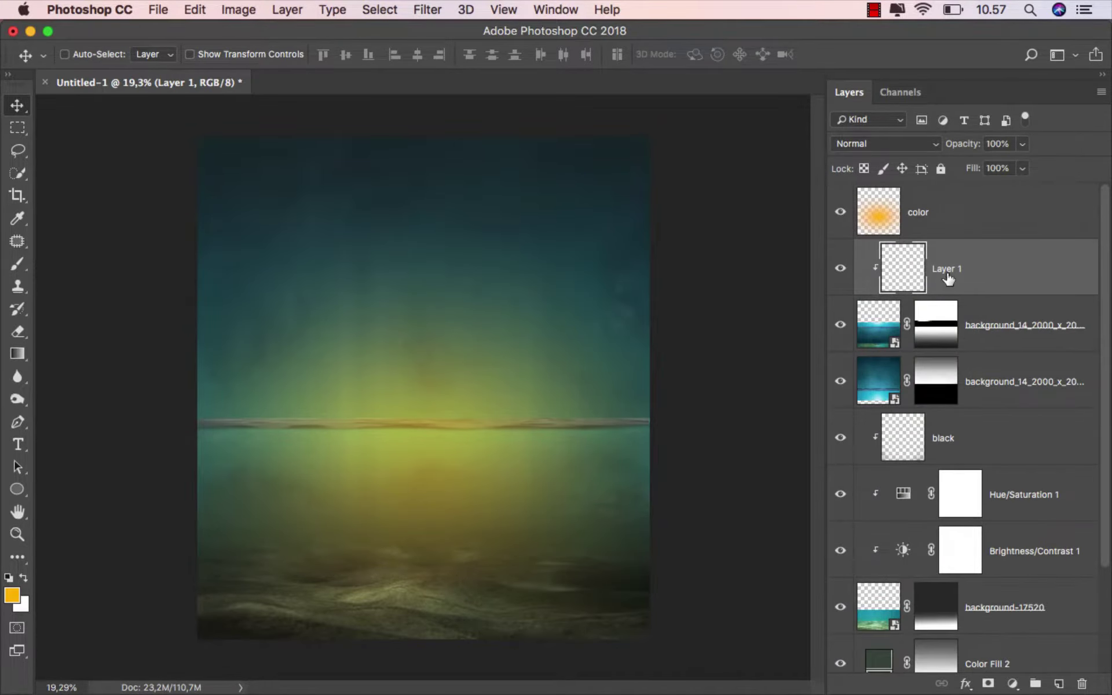
pyautogui.write('black')
pyautogui.press('Return')
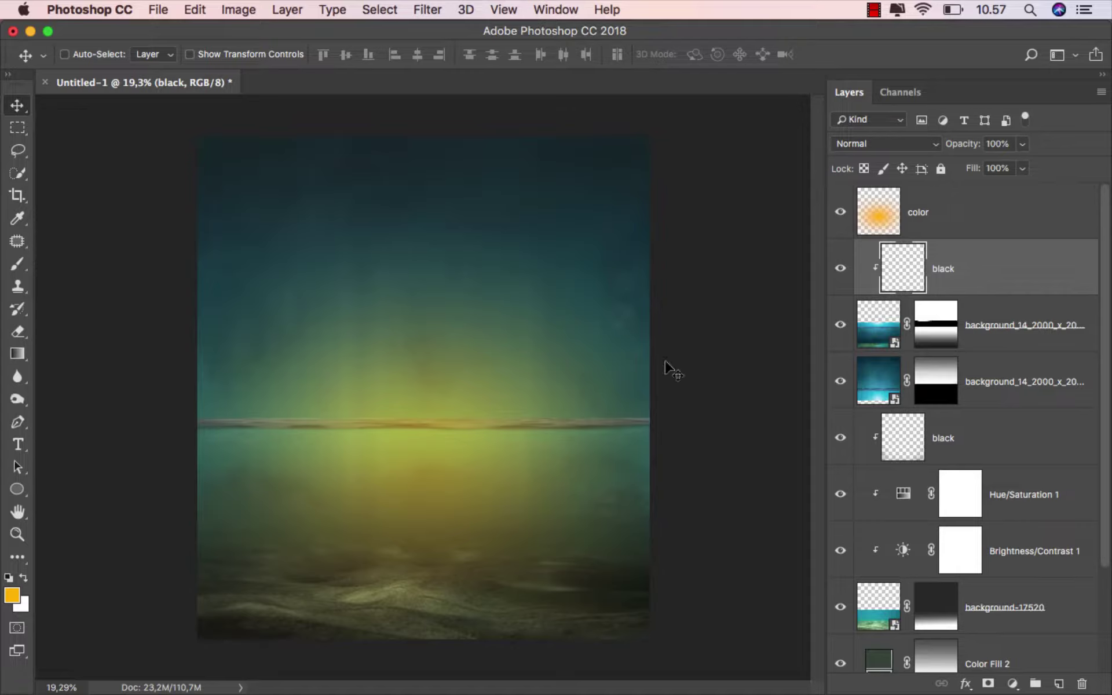
# Step: Paint faint black at 10% brush opacity over the lower-left edge
pyautogui.click(18, 264)
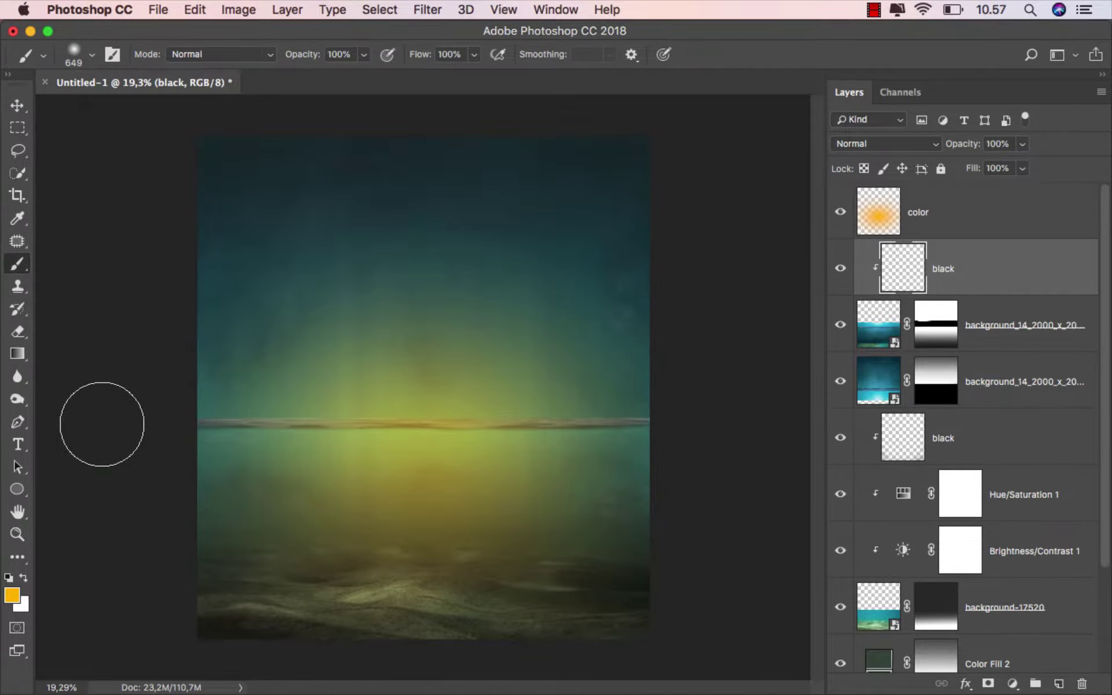
pyautogui.click(8, 577)
pyautogui.click(363, 55)
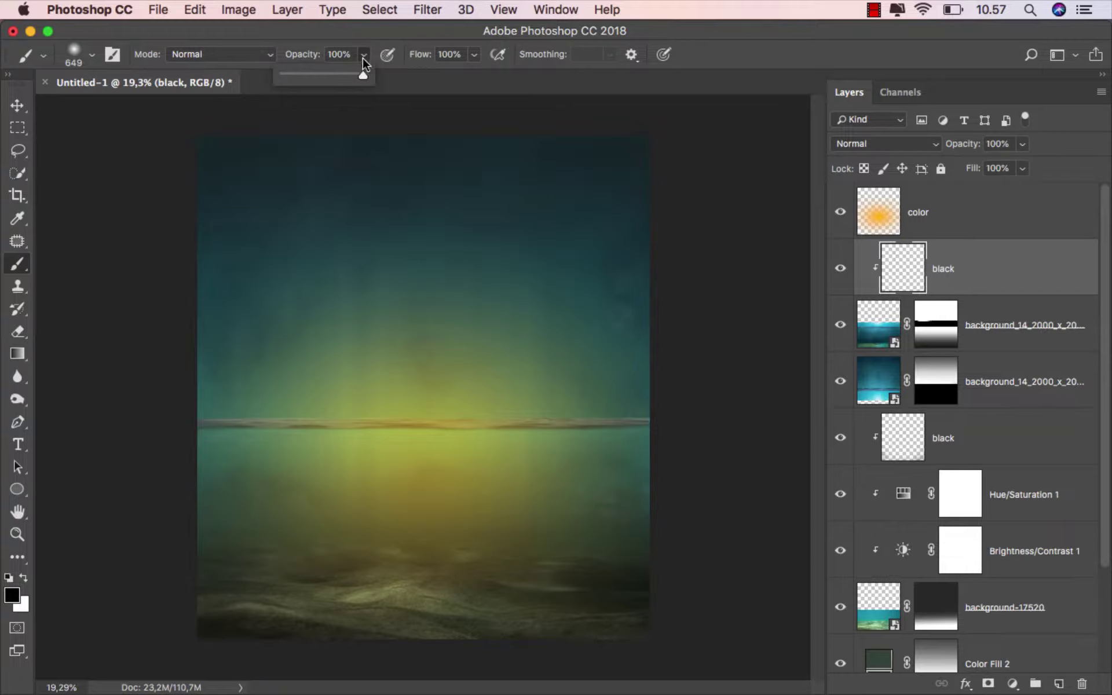
pyautogui.moveTo(363, 62); pyautogui.dragTo(294, 80)
pyautogui.moveTo(281, 503); pyautogui.dragTo(301, 503)
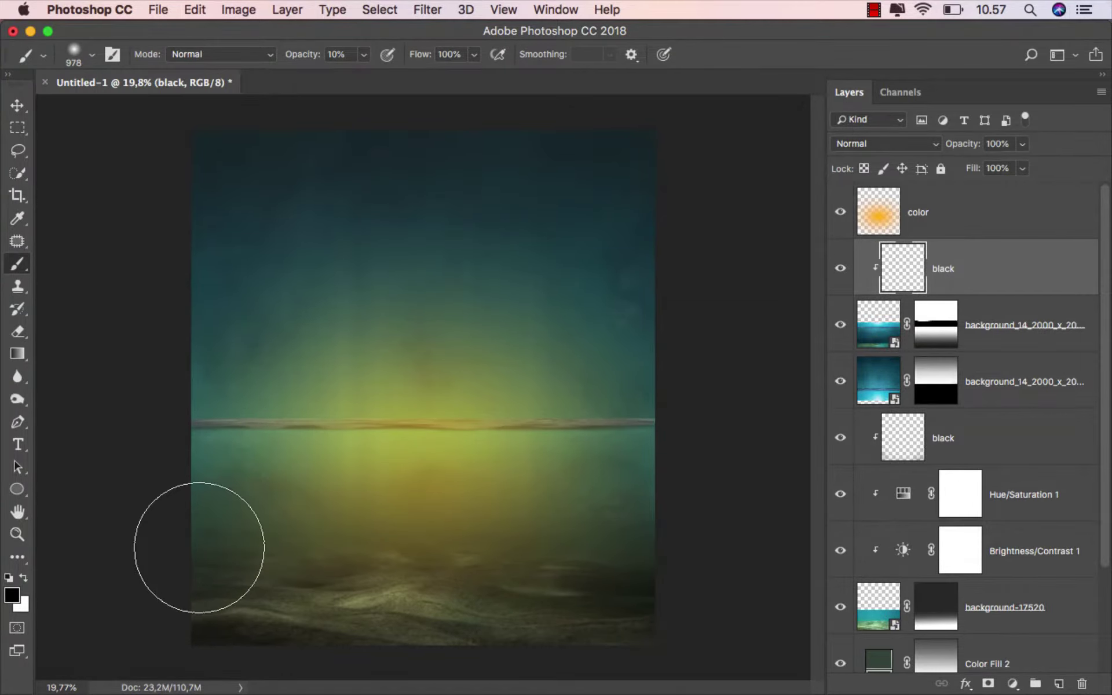
pyautogui.moveTo(199, 547)
pyautogui.mouseDown()
pyautogui.moveTo(242, 569)
pyautogui.moveTo(674, 472)
pyautogui.moveTo(601, 577)
pyautogui.moveTo(456, 452)
pyautogui.mouseUp()
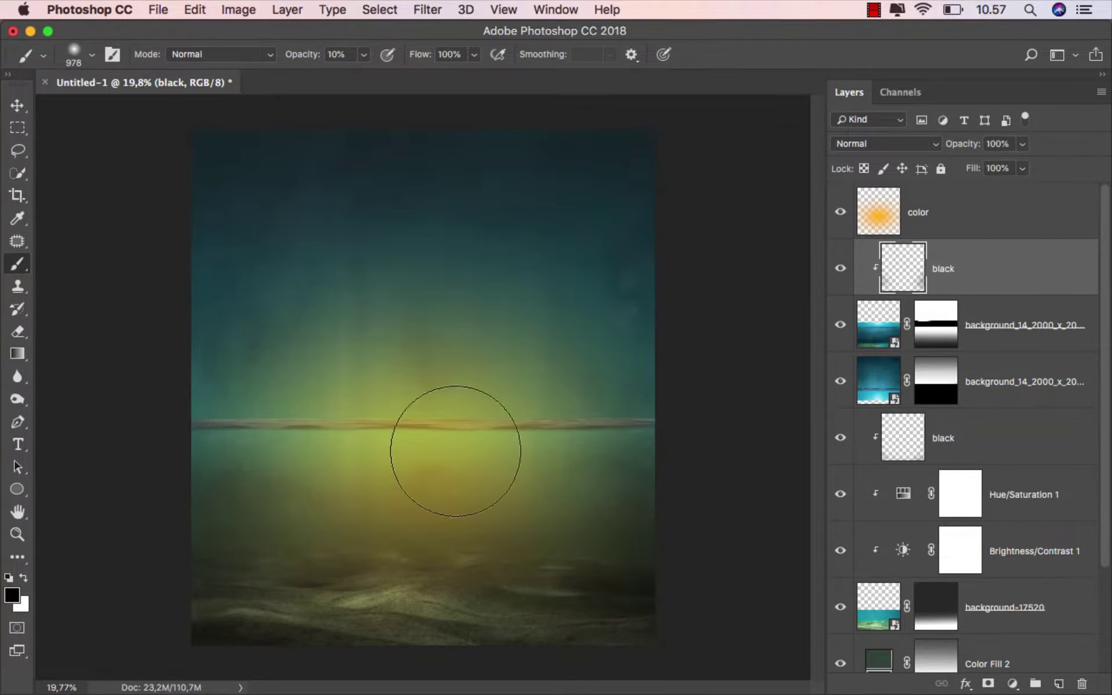
pyautogui.scroll(1, 456, 451)
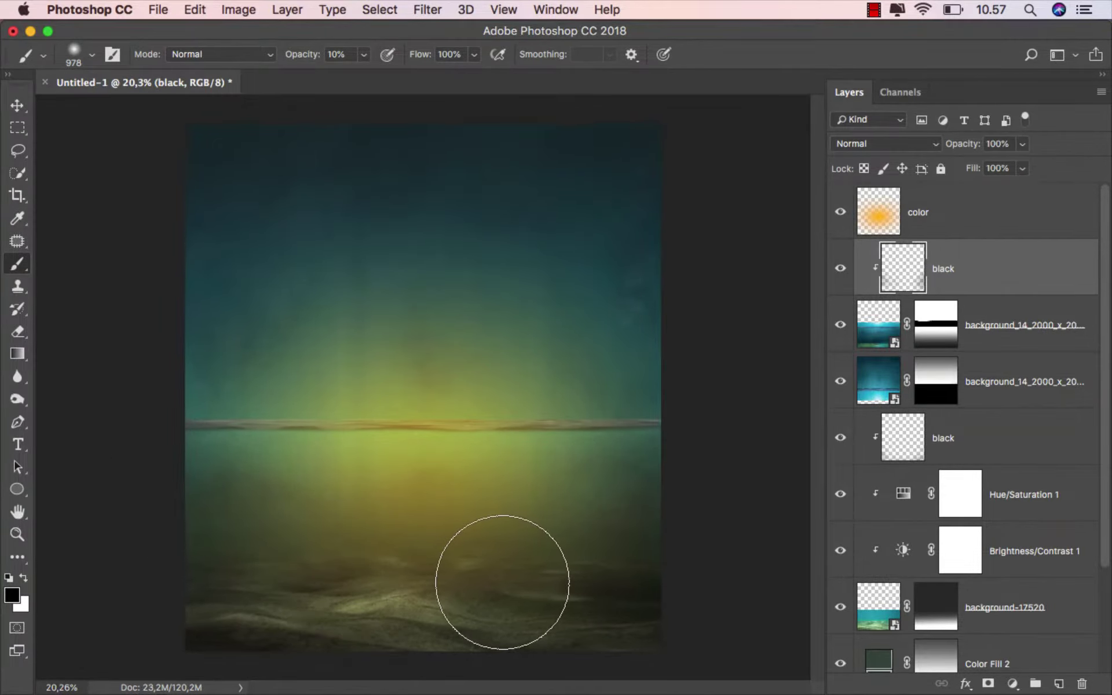
# Step: Toggle the black layer to compare, then select the color glow layer
pyautogui.click(17, 105)
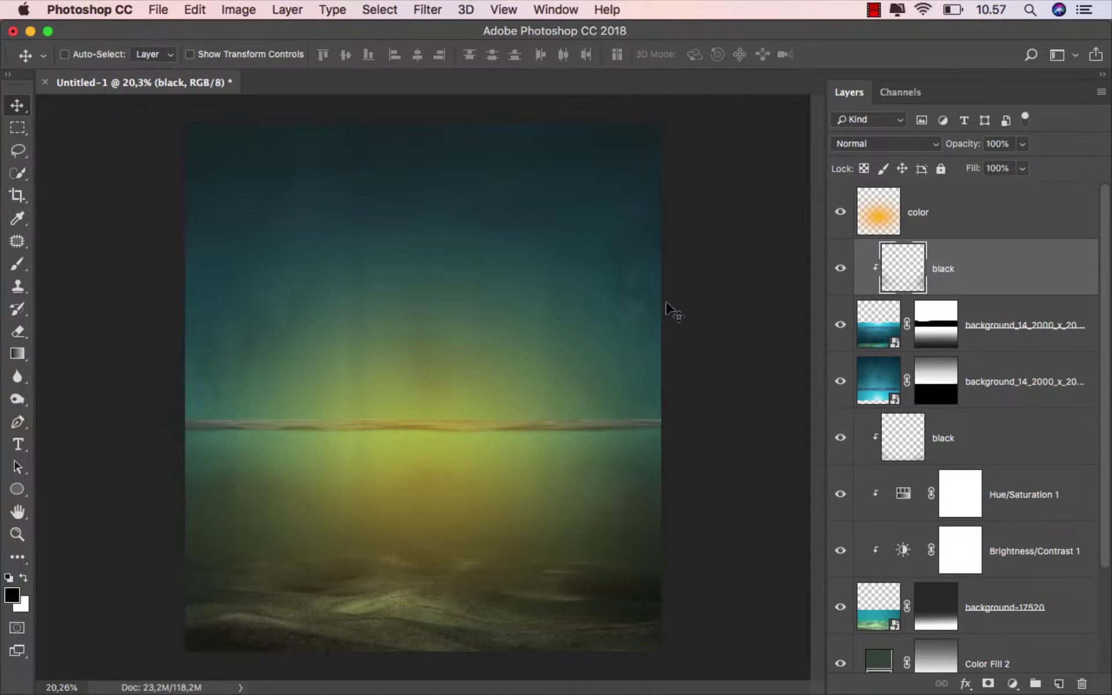
pyautogui.click(841, 278)
pyautogui.click(965, 211)
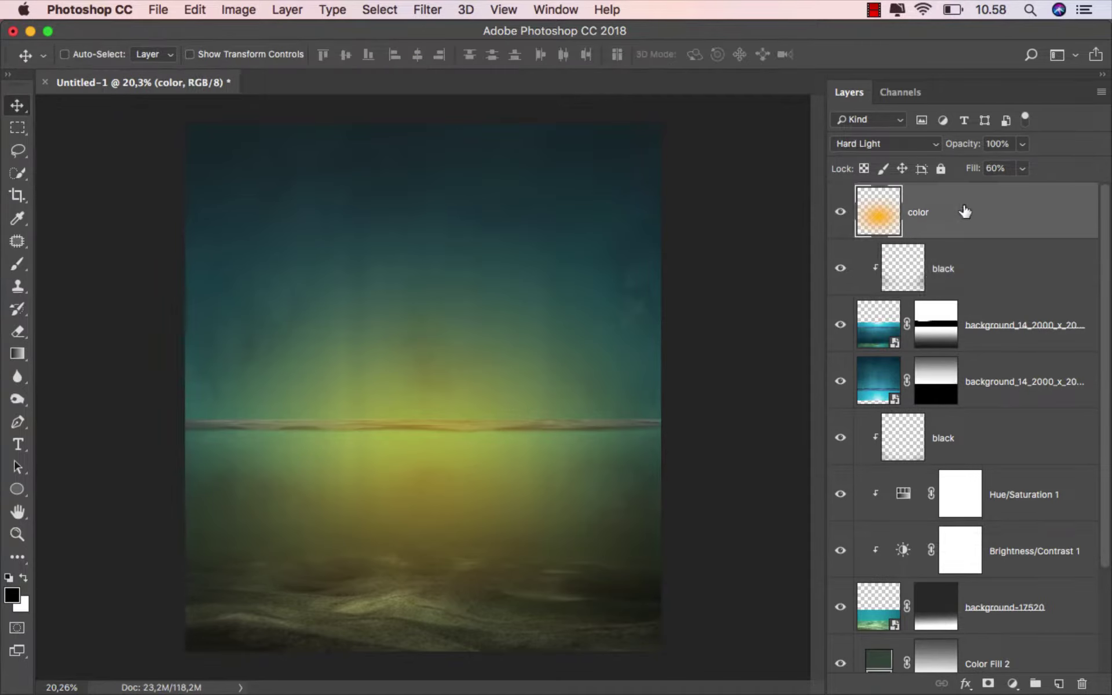
pyautogui.moveTo(556, 690)
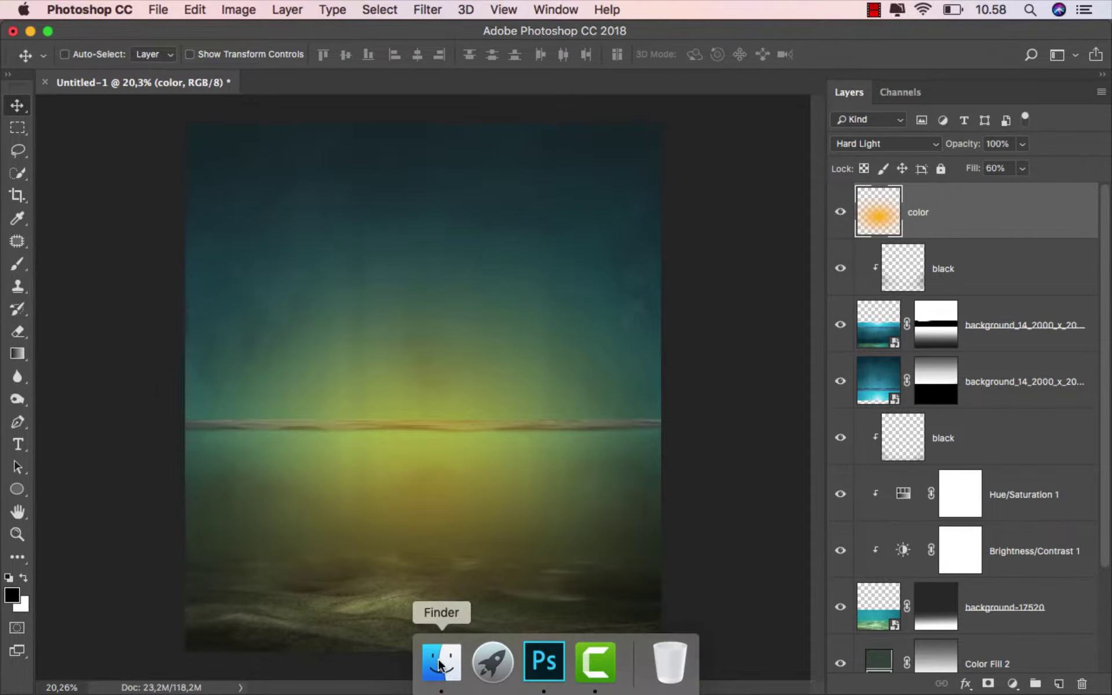
# Step: Drag the umbrella girl PNG in from Finder and scale it to about 83%
pyautogui.click(442, 660)
pyautogui.moveTo(617, 136)
pyautogui.mouseDown()
pyautogui.moveTo(426, 550)
pyautogui.moveTo(403, 391)
pyautogui.mouseUp()
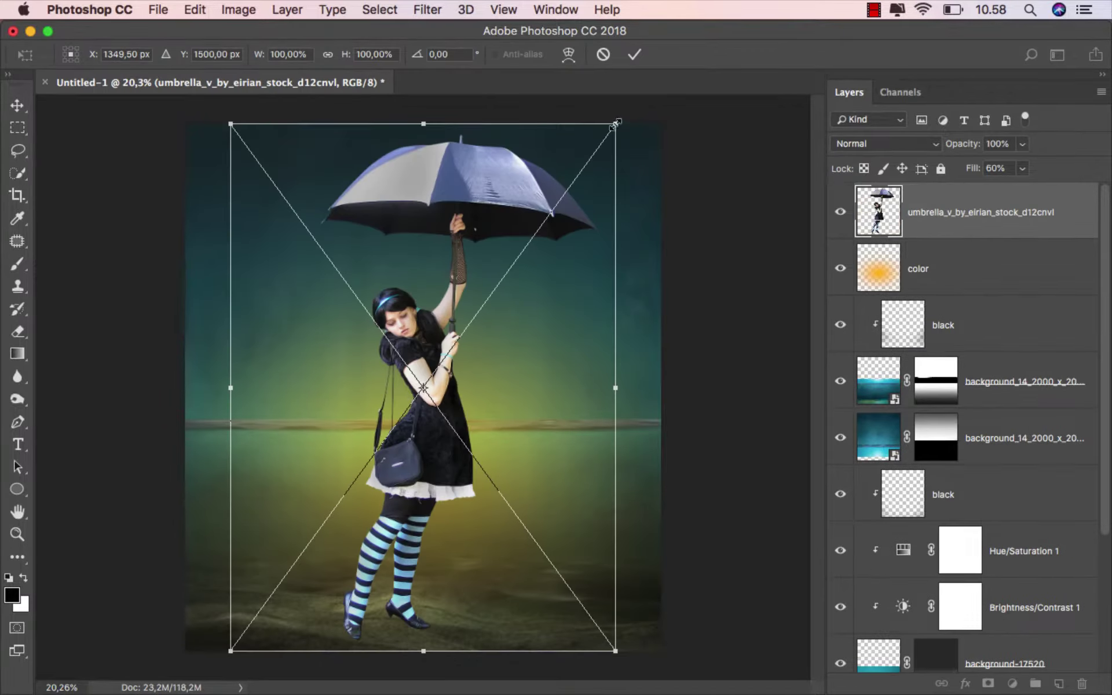
pyautogui.moveTo(615, 124); pyautogui.dragTo(575, 178)
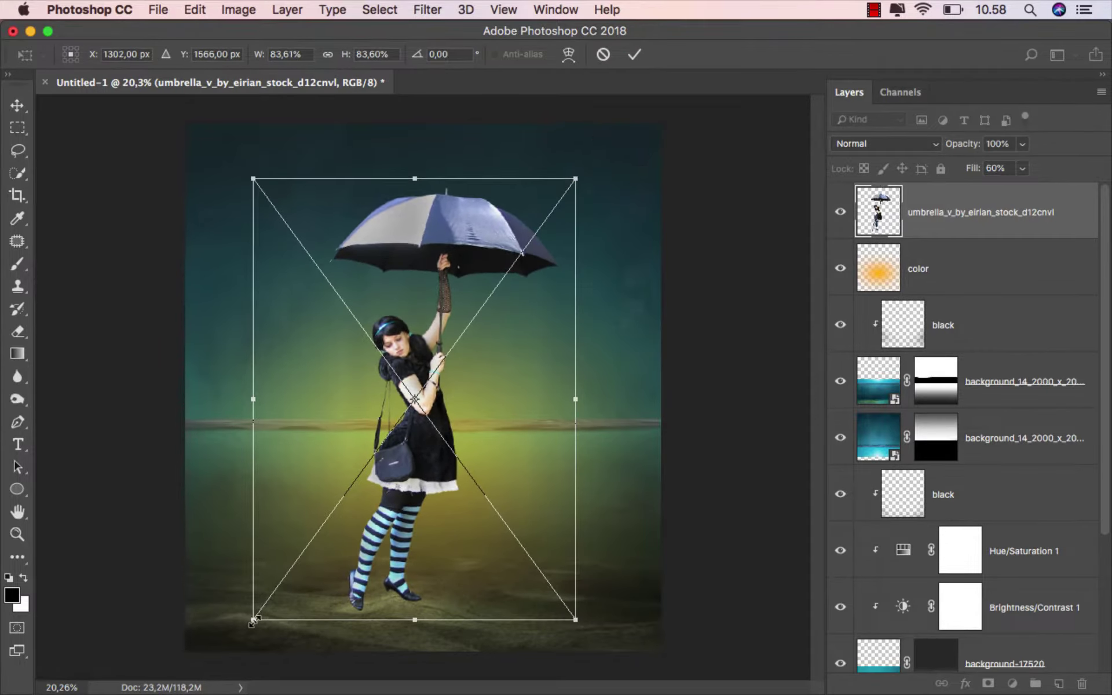
pyautogui.moveTo(253, 621); pyautogui.dragTo(257, 618)
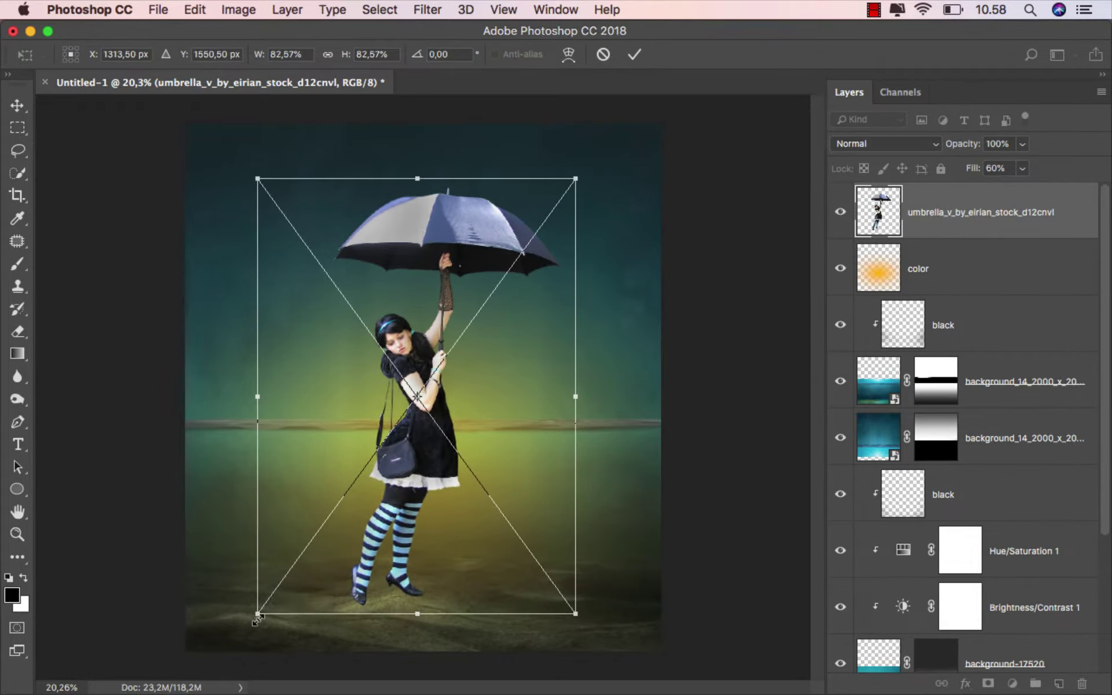
pyautogui.click(634, 55)
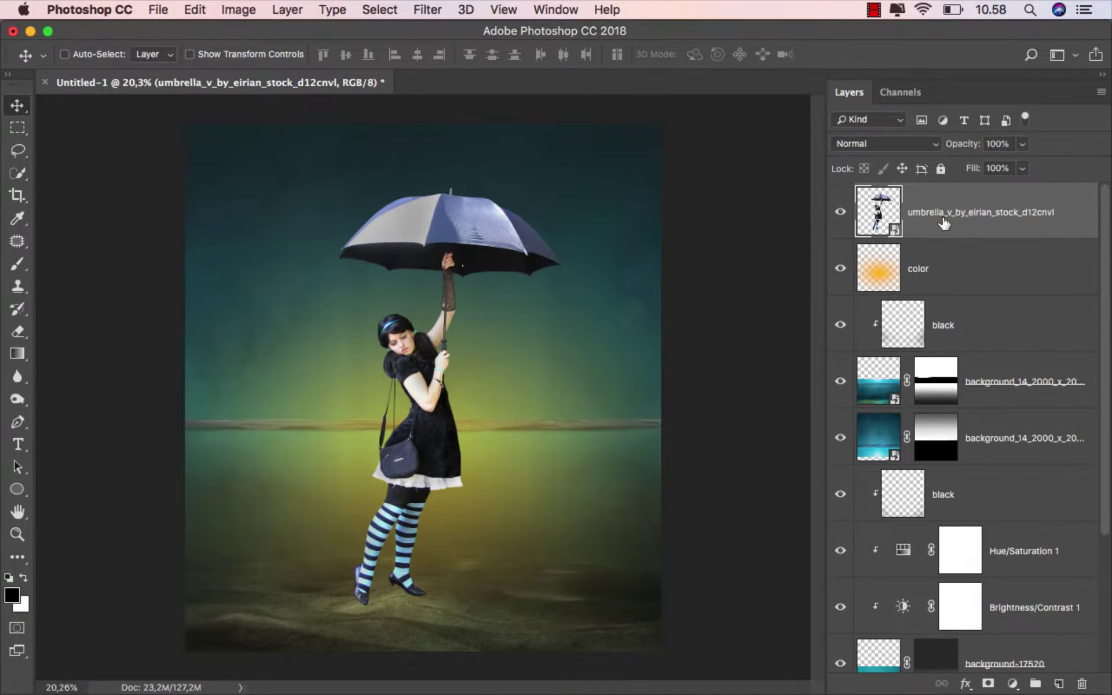
# Step: Mask the girl to her upper half, duplicate the layer, and invert the copy's mask
pyautogui.click(18, 128)
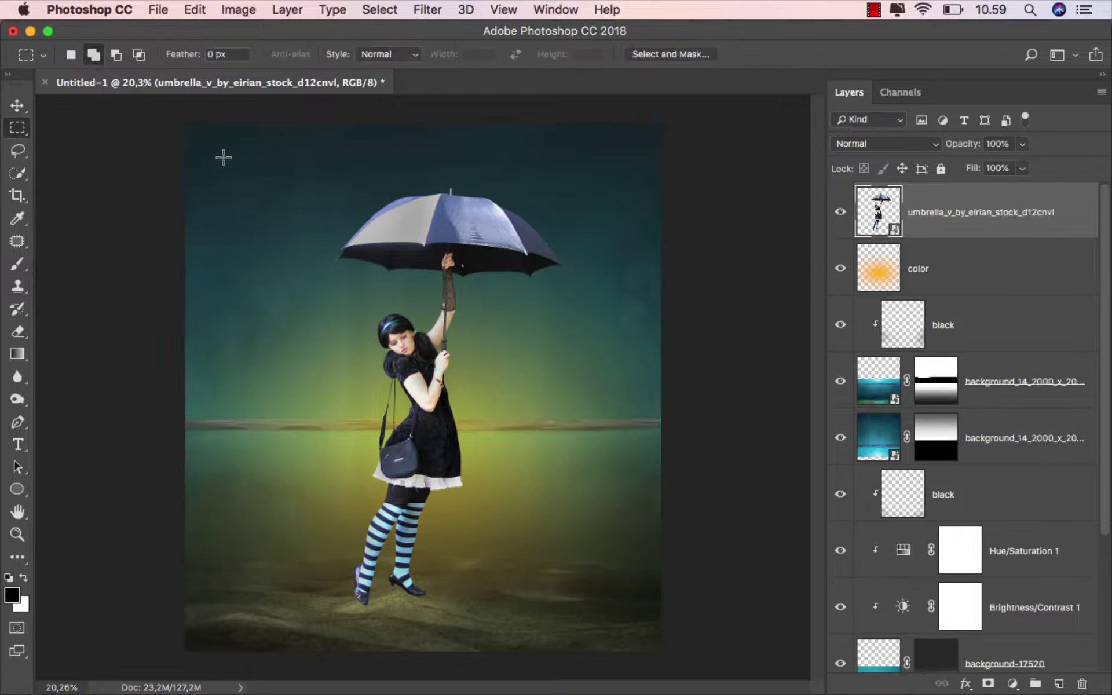
pyautogui.moveTo(224, 157); pyautogui.dragTo(602, 422)
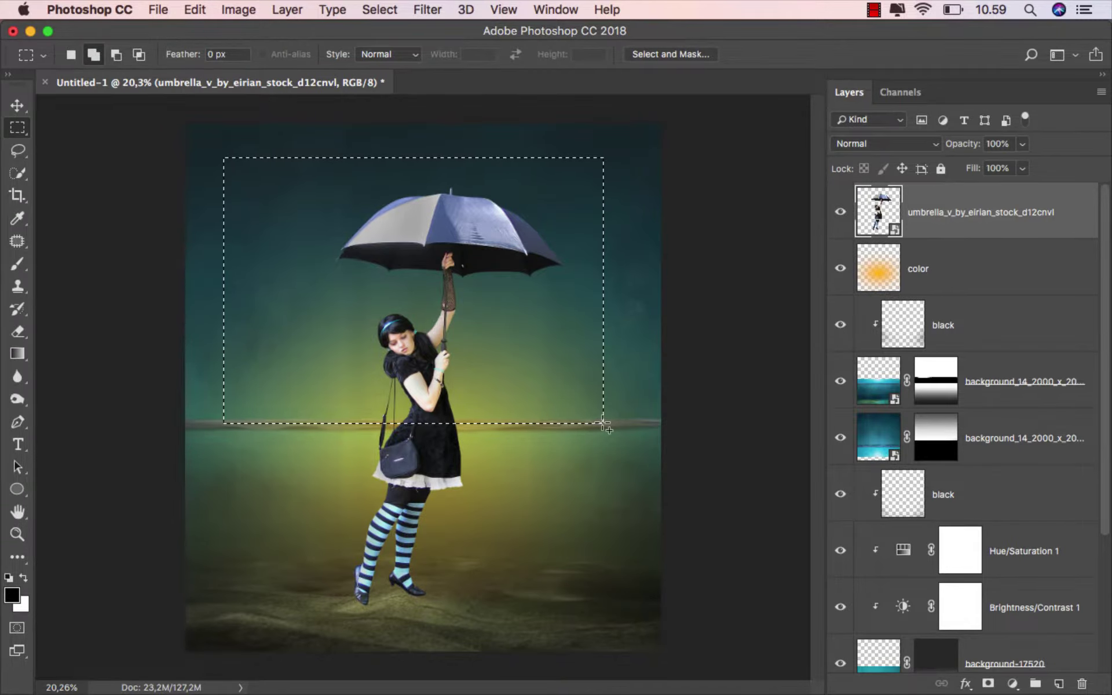
pyautogui.click(989, 684)
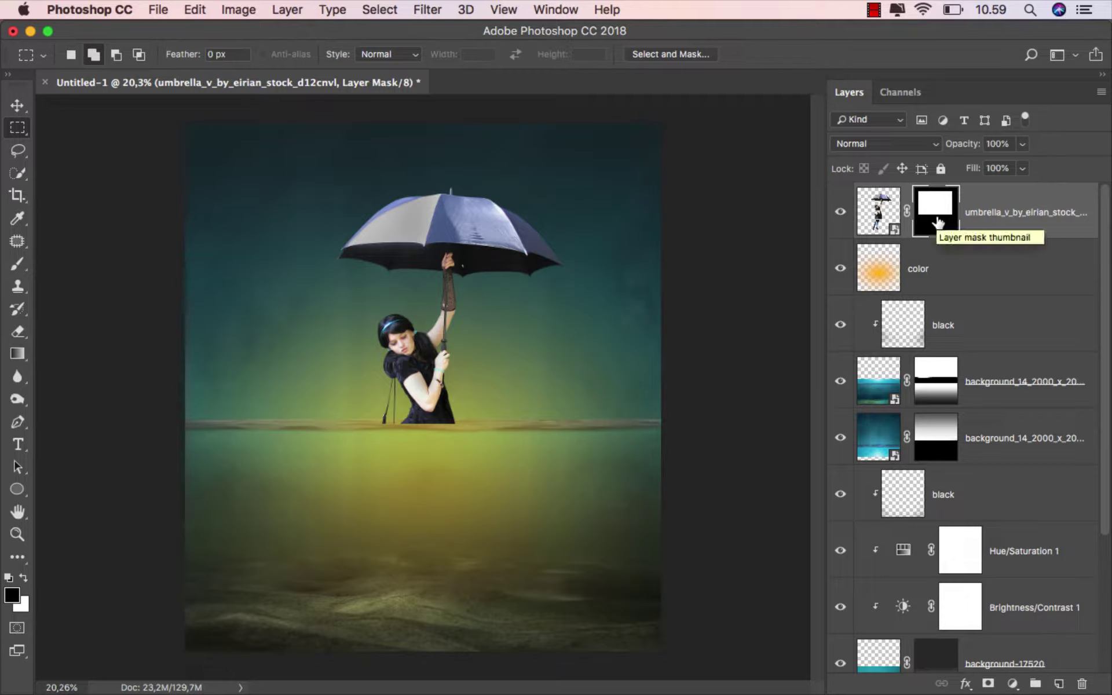
pyautogui.press('super+2')
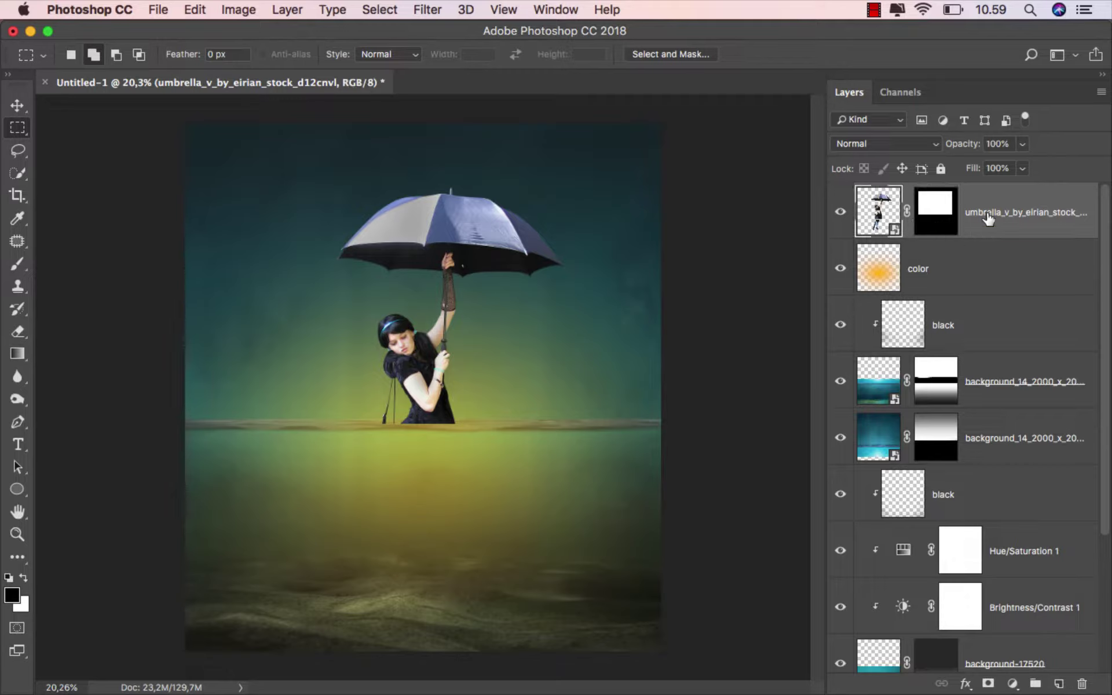
pyautogui.press('super+j')
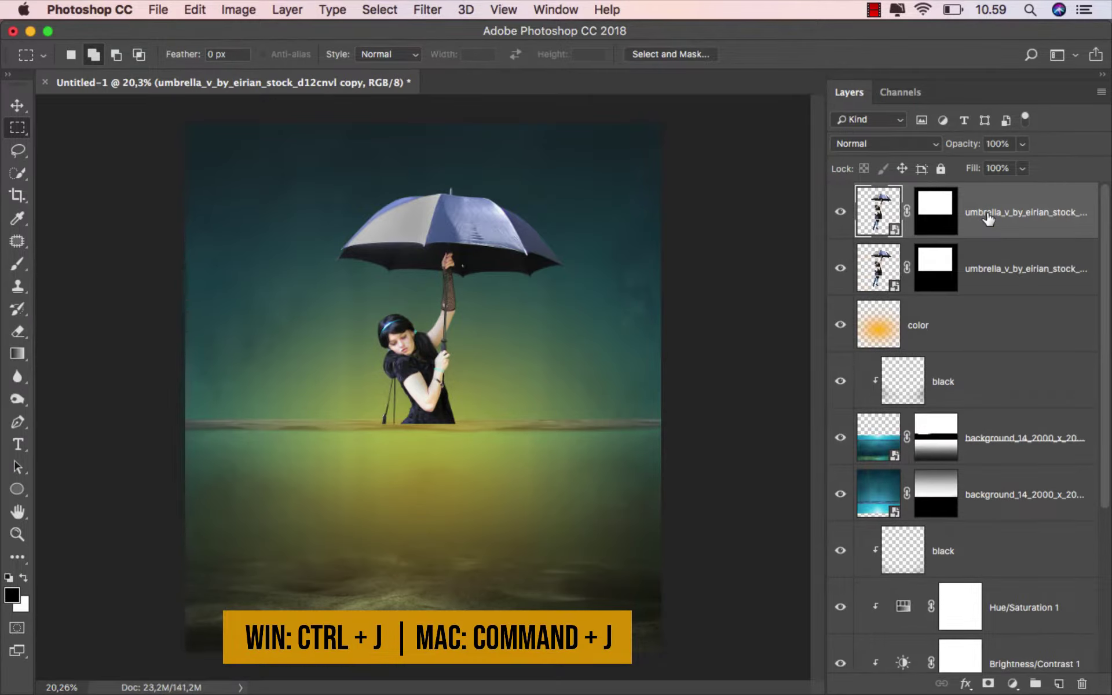
pyautogui.click(942, 209)
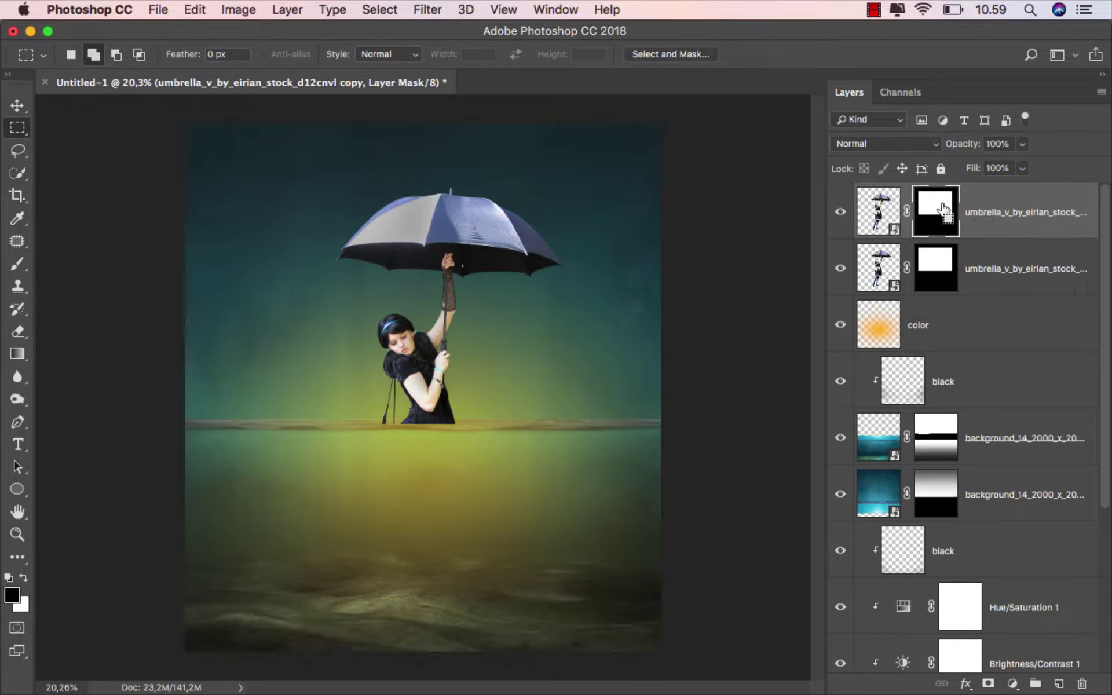
pyautogui.press('super+i')
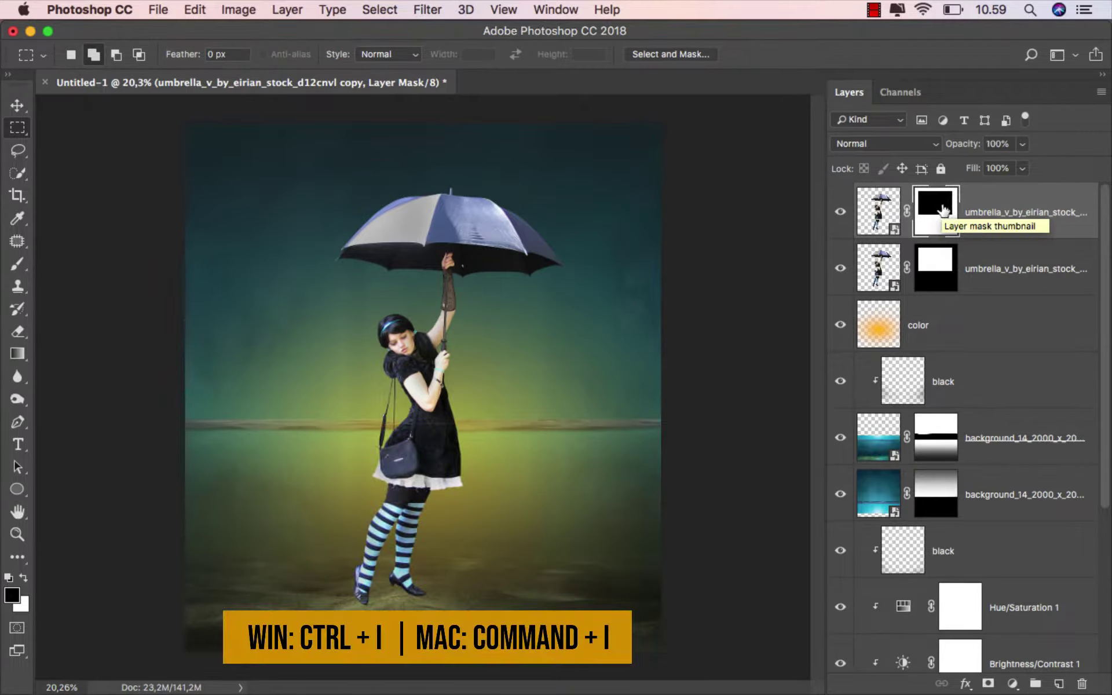
pyautogui.press('super+2')
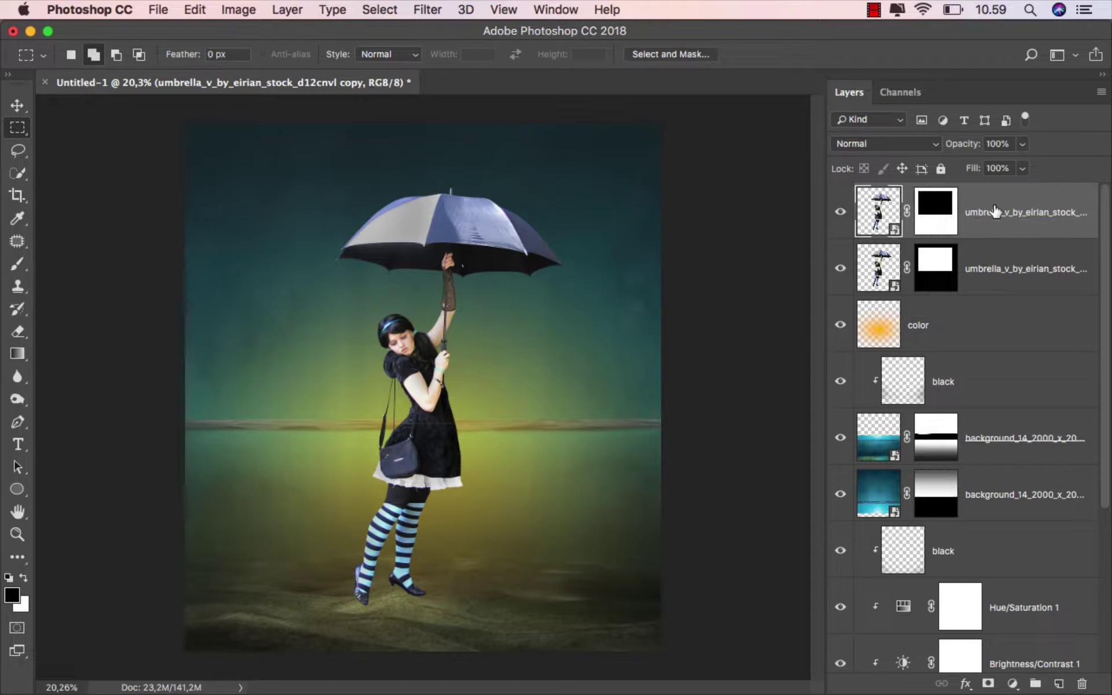
# Step: Rename the copies 'down' and 'up' and stack 'up' above 'down'
pyautogui.click(840, 211)
pyautogui.write('down')
pyautogui.press('Return')
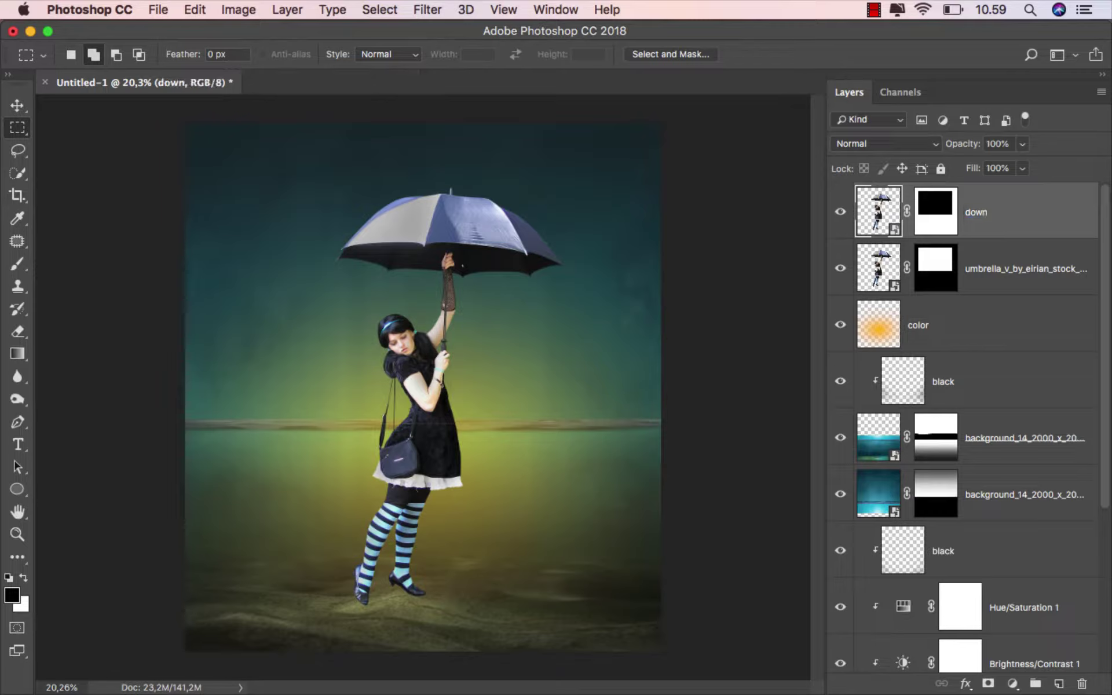
pyautogui.doubleClick(981, 266)
pyautogui.write('up')
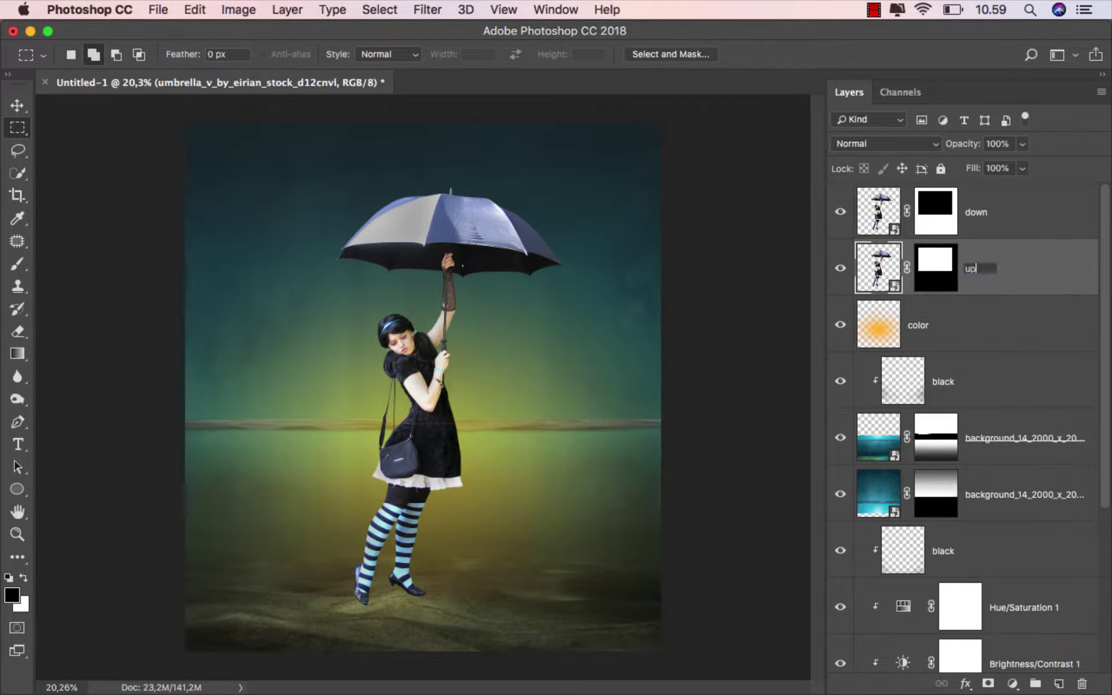
pyautogui.press('Return')
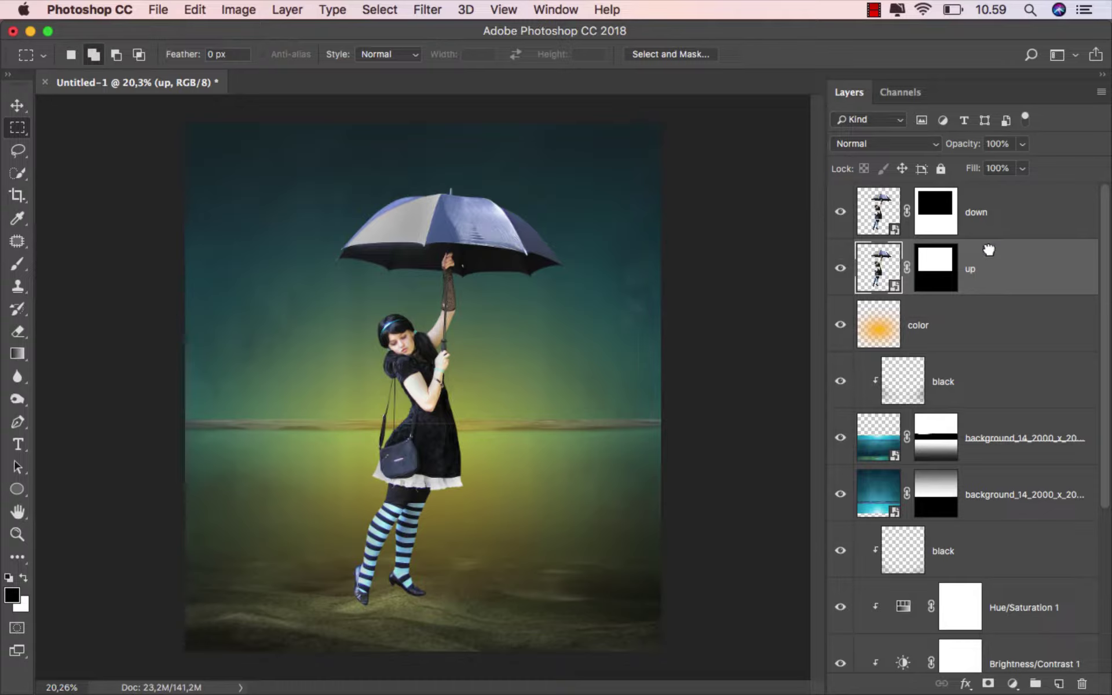
pyautogui.moveTo(989, 250); pyautogui.dragTo(986, 188)
pyautogui.click(989, 273)
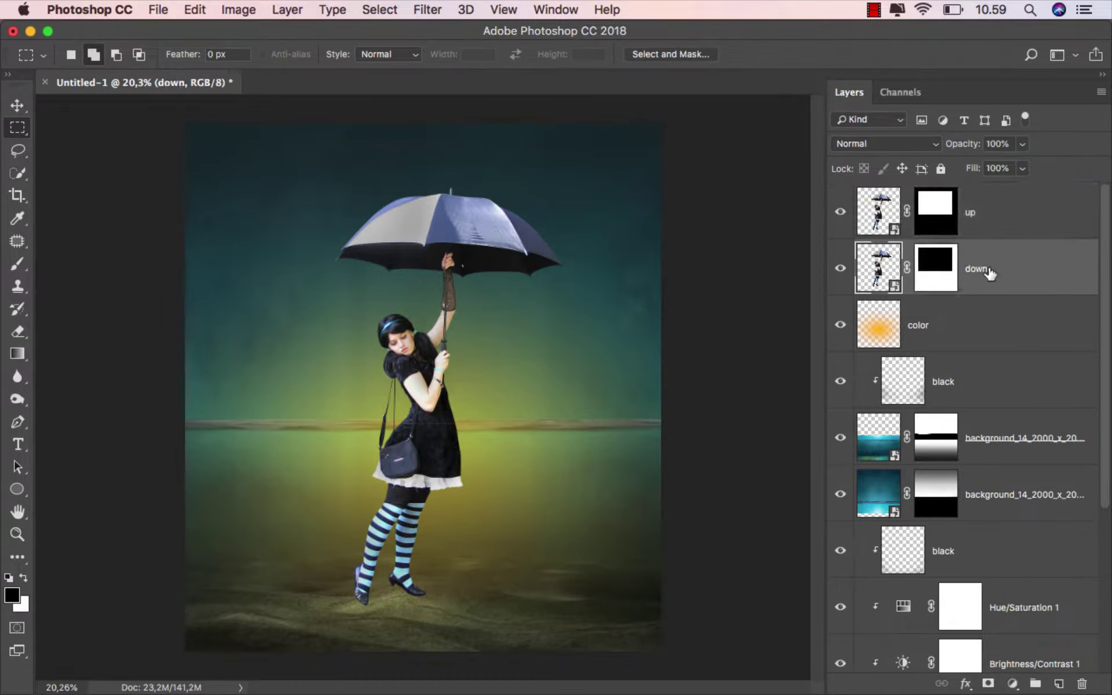
# Step: Hide the 'up' layer and target the 'down' layer mask with the Brush tool
pyautogui.click(840, 212)
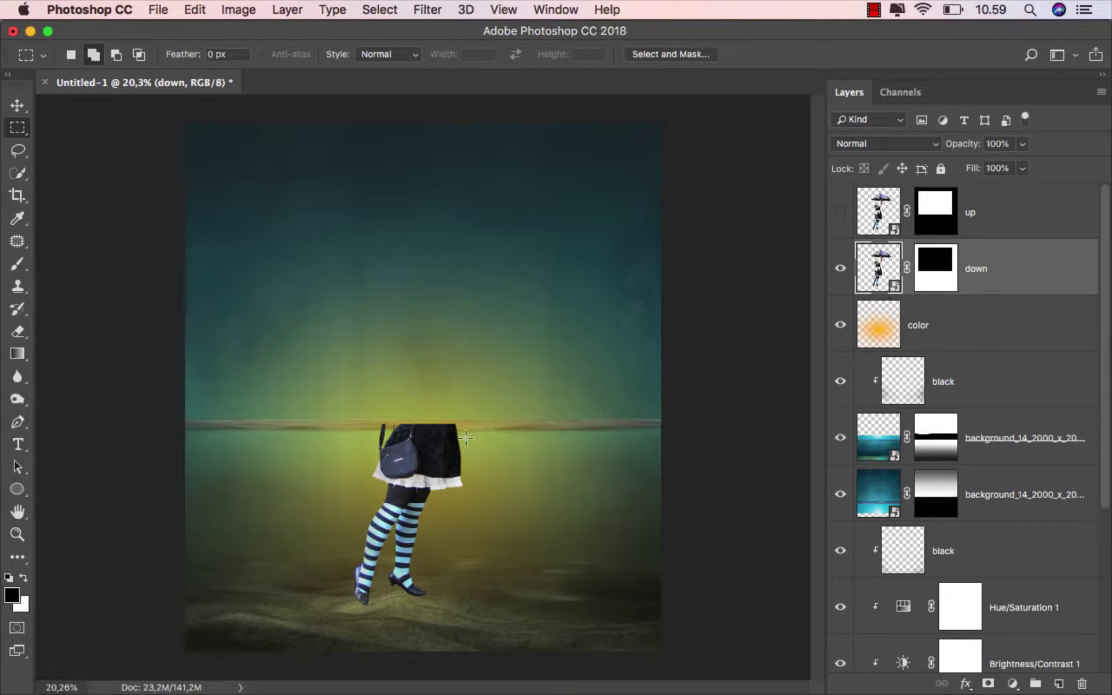
pyautogui.scroll(2, 466, 438)
pyautogui.scroll(2, 451, 435)
pyautogui.scroll(3, 434, 431)
pyautogui.scroll(3, 412, 427)
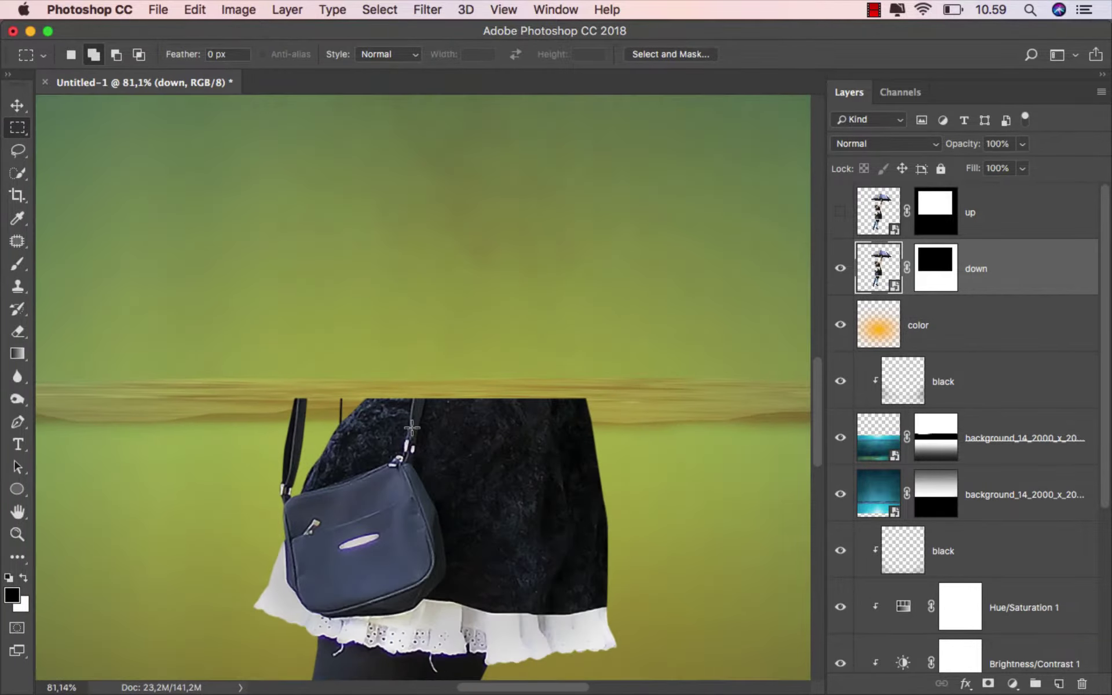
pyautogui.scroll(2, 412, 428)
pyautogui.click(932, 264)
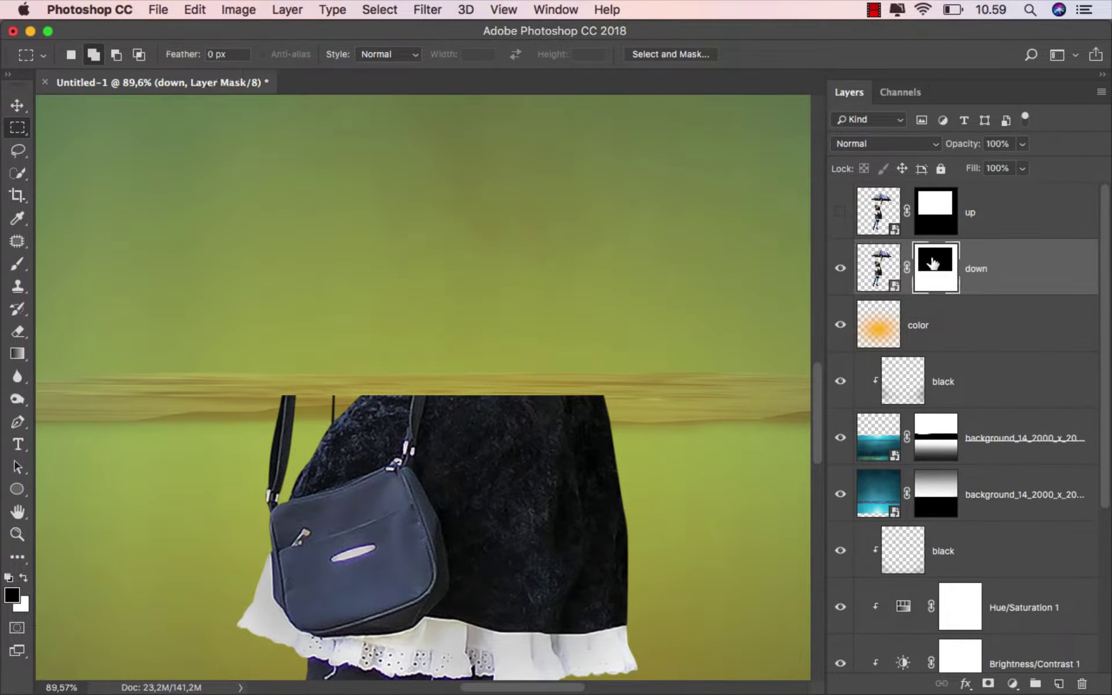
pyautogui.click(20, 266)
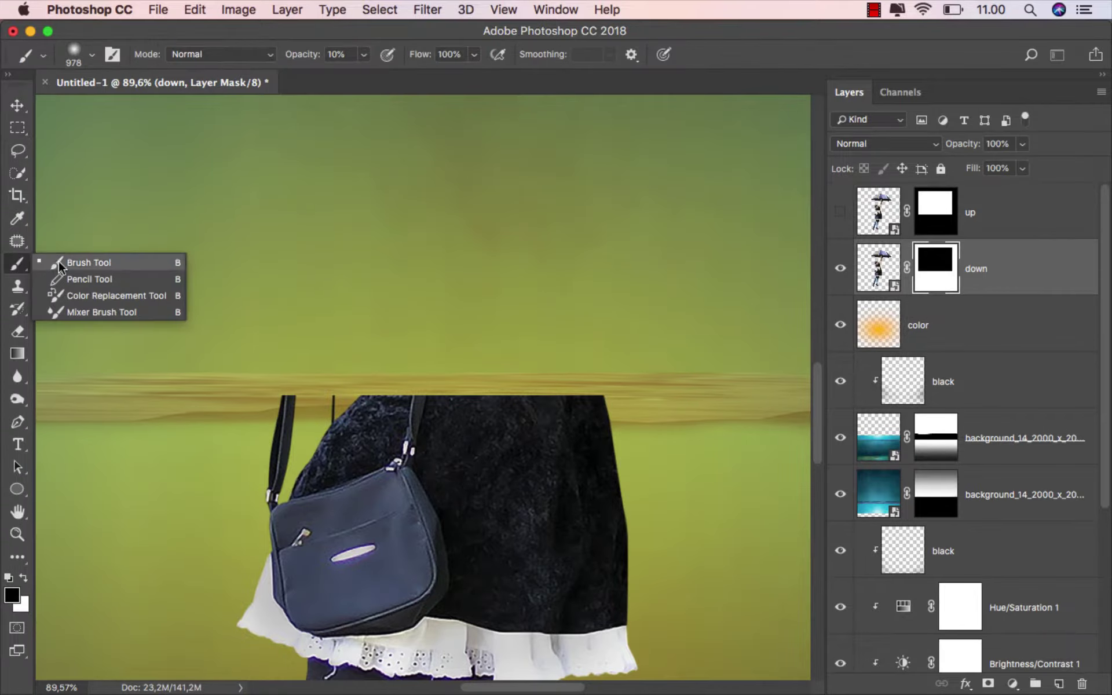
pyautogui.click(64, 259)
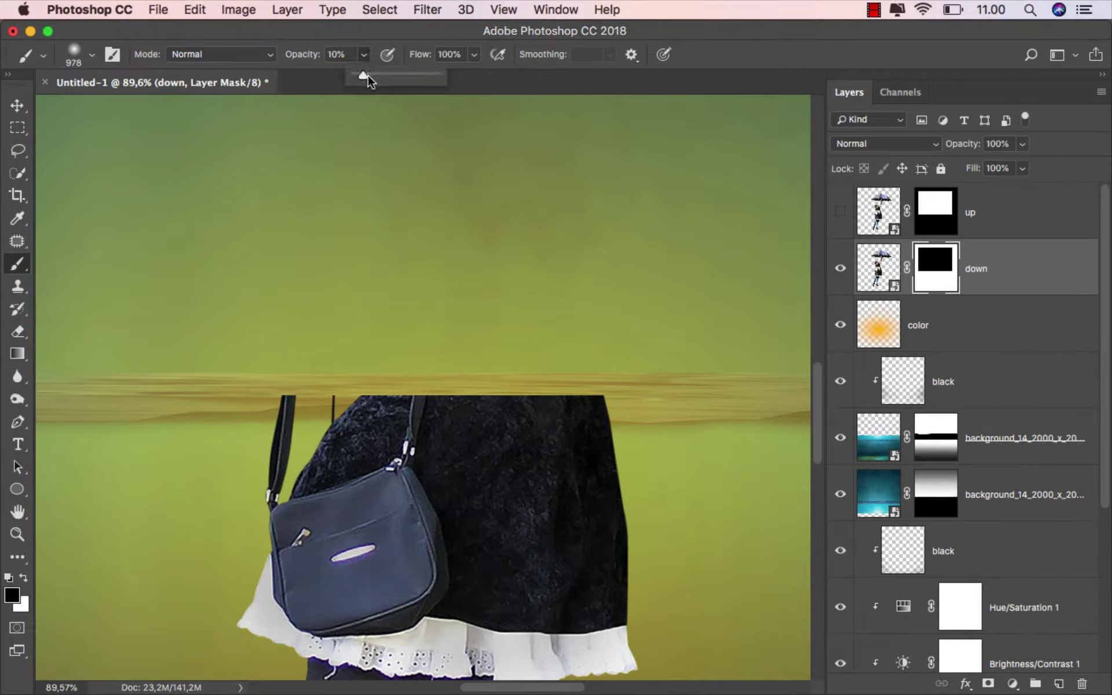
# Step: Set a hard round brush at 100% opacity, about 22 px in diameter
pyautogui.moveTo(365, 55); pyautogui.dragTo(552, 103)
pyautogui.rightClick(460, 272)
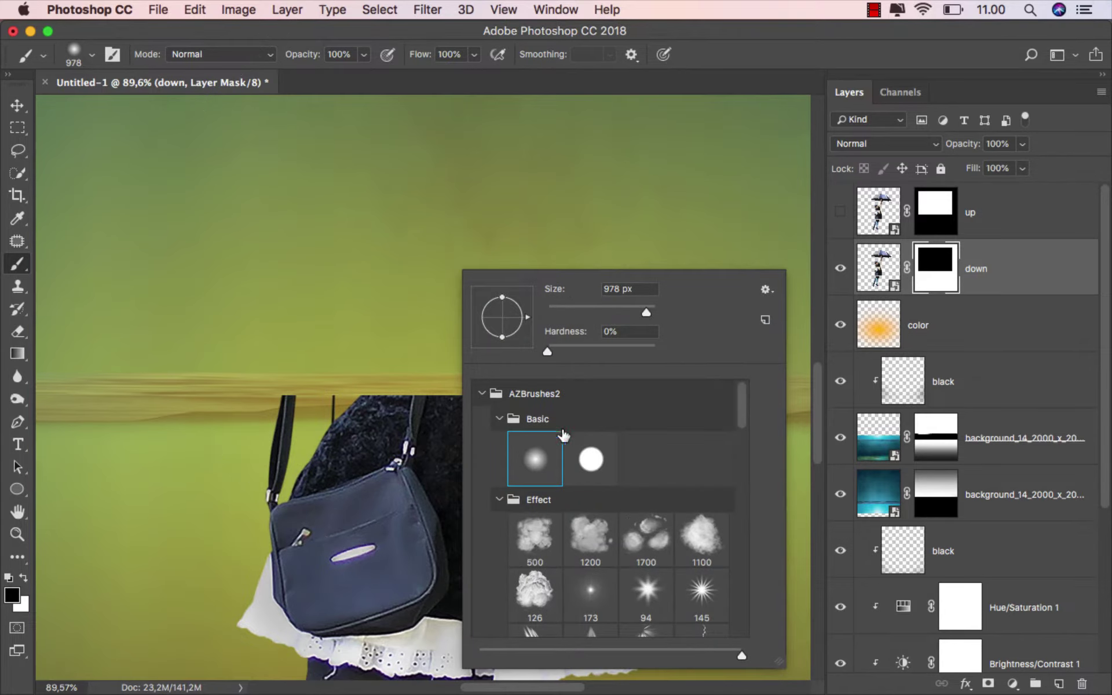
pyautogui.click(591, 458)
pyautogui.moveTo(646, 313); pyautogui.dragTo(568, 313)
pyautogui.press('Return')
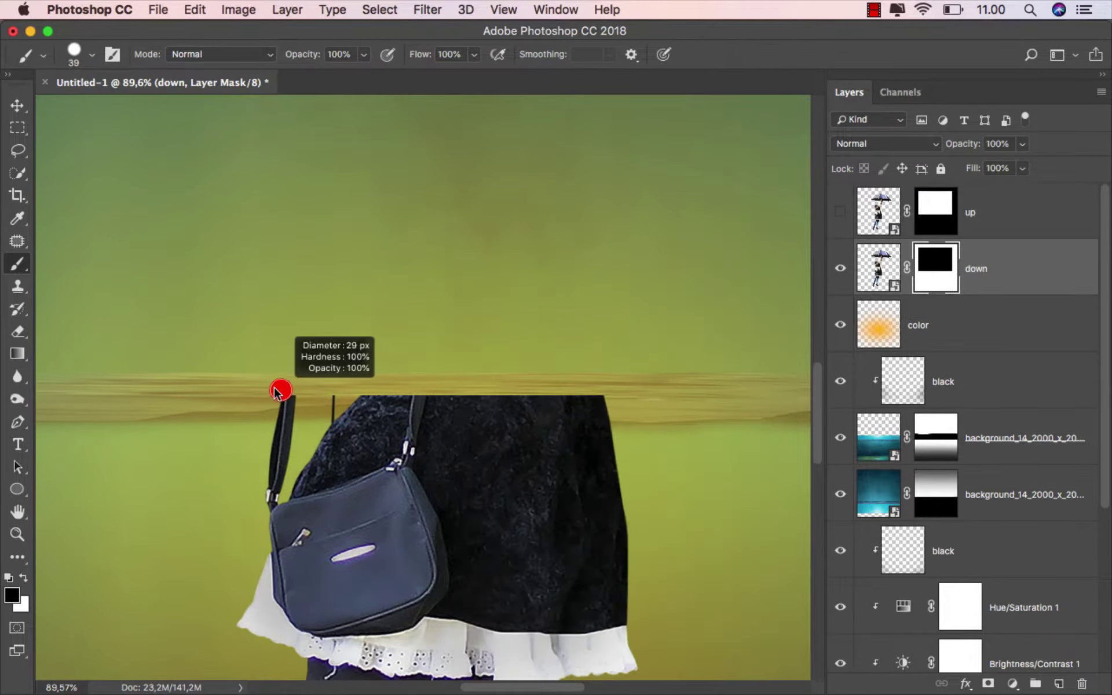
pyautogui.moveTo(311, 398)
pyautogui.mouseDown()
pyautogui.moveTo(273, 397)
pyautogui.moveTo(596, 397)
pyautogui.moveTo(756, 413)
pyautogui.mouseUp()
# Step: Paint black along the horizon to hide the top edge, then white to restore over-hidden parts
pyautogui.scroll(3, 307, 401)
pyautogui.hscroll(5, 756, 412)
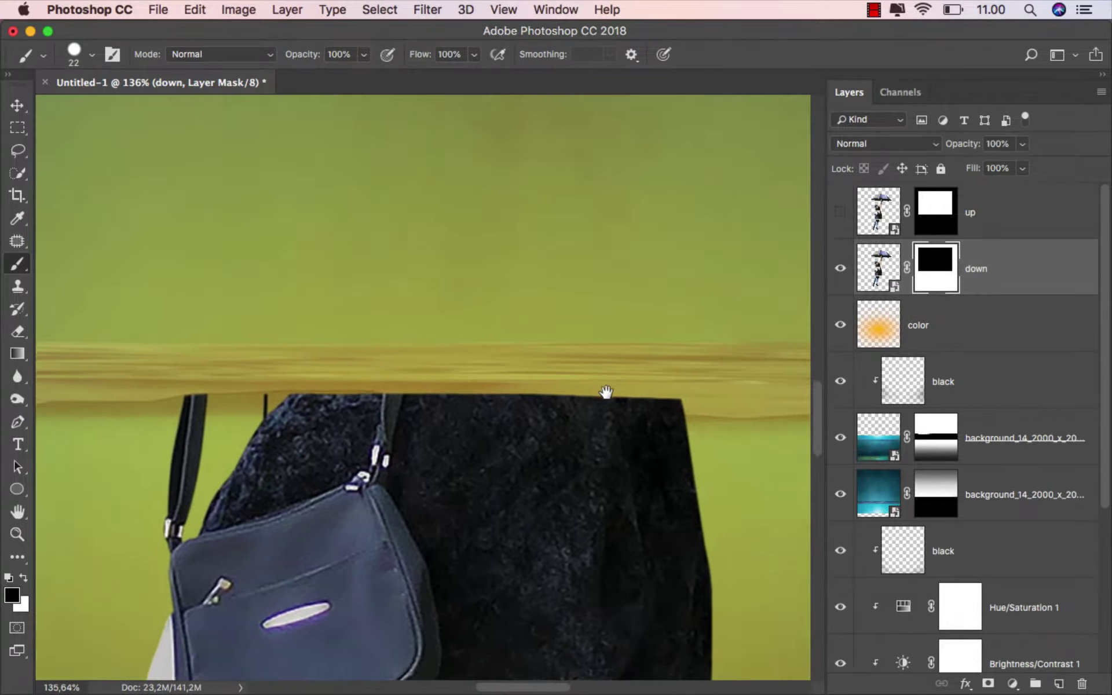
pyautogui.moveTo(641, 387)
pyautogui.mouseDown()
pyautogui.moveTo(186, 365)
pyautogui.moveTo(627, 402)
pyautogui.mouseUp()
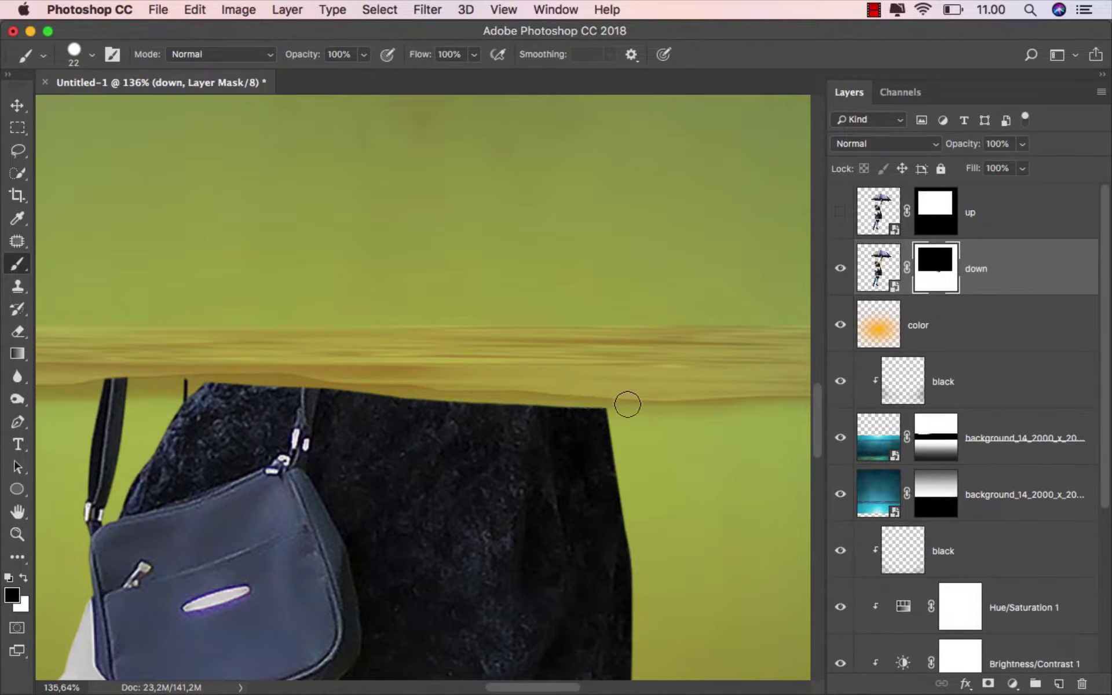
pyautogui.hscroll(-3, 519, 422)
pyautogui.hscroll(-3, 353, 390)
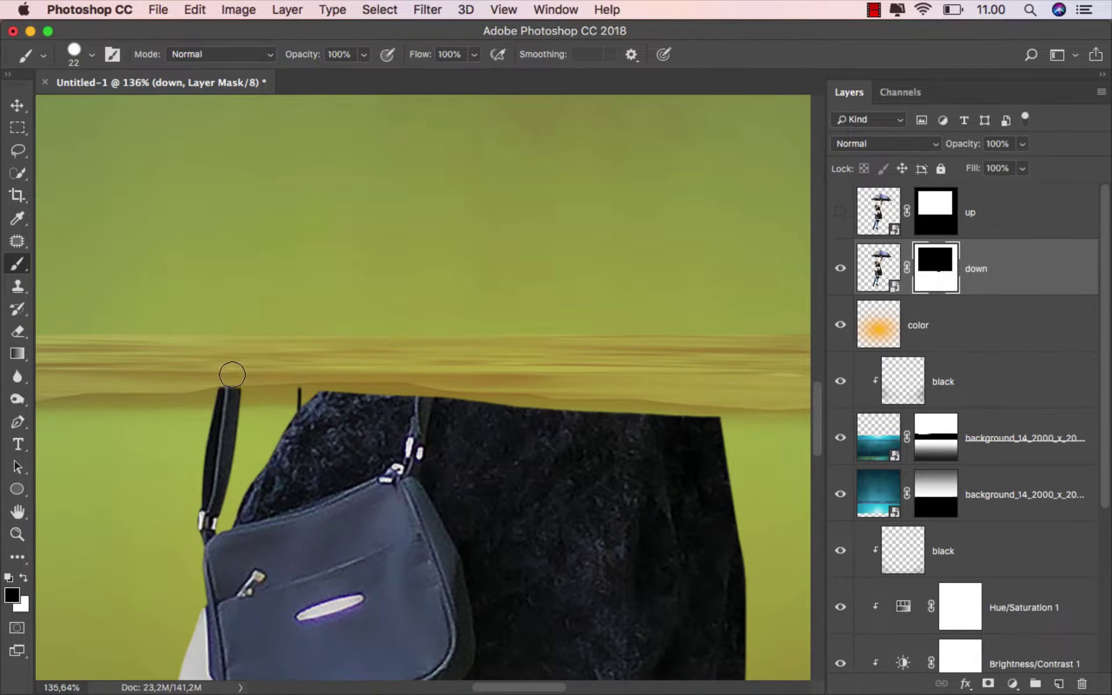
pyautogui.click(23, 578)
pyautogui.moveTo(313, 397)
pyautogui.mouseDown()
pyautogui.moveTo(406, 393)
pyautogui.moveTo(702, 423)
pyautogui.mouseUp()
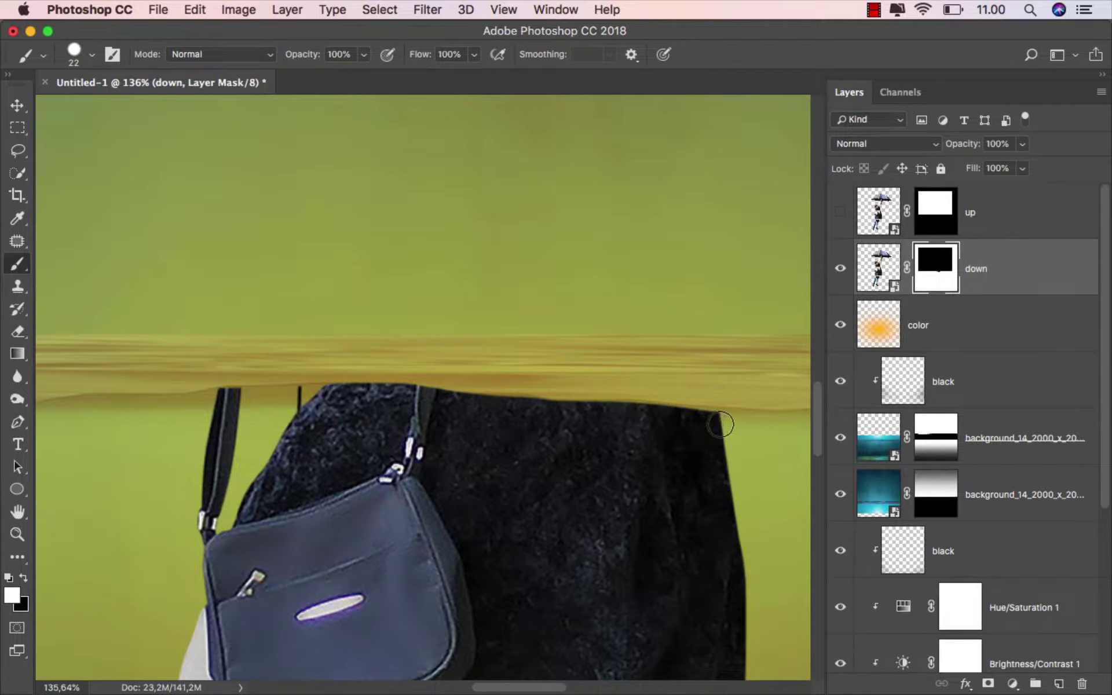
# Step: Fit the image on screen, reset black as foreground, and show the 'up' layer again
pyautogui.keyDown('alt'); pyautogui.scroll(-5, 481, 421); pyautogui.keyUp('alt')
pyautogui.press('super+0')
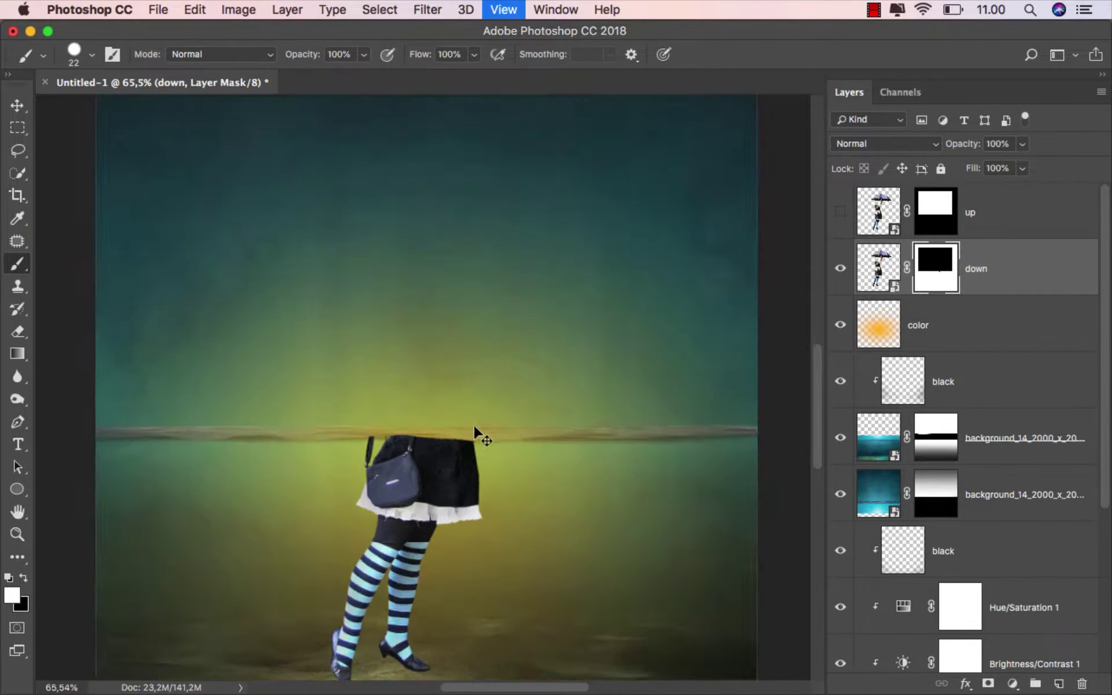
pyautogui.press('super+2')
pyautogui.press('x')
pyautogui.press('v')
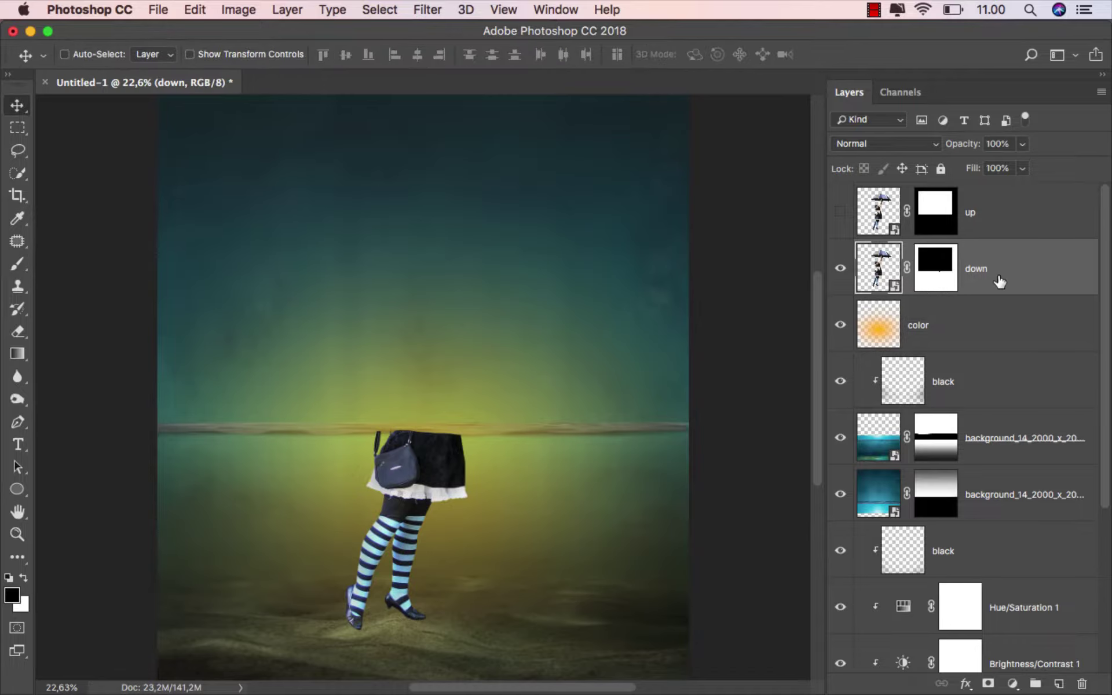
pyautogui.click(840, 213)
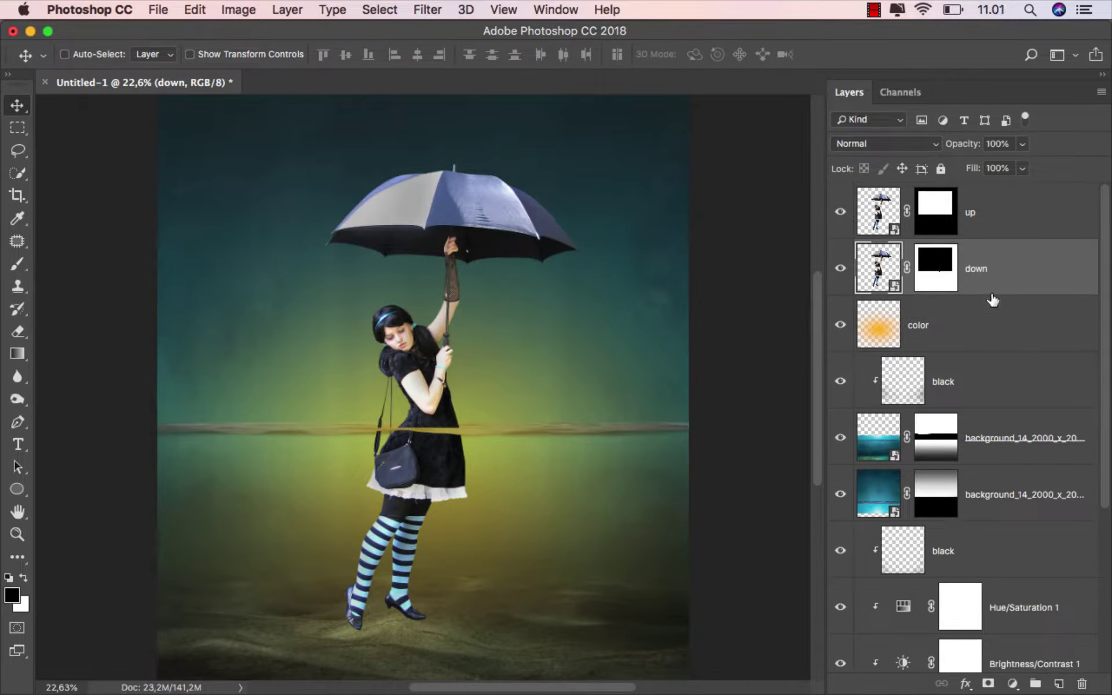
pyautogui.click(1012, 684)
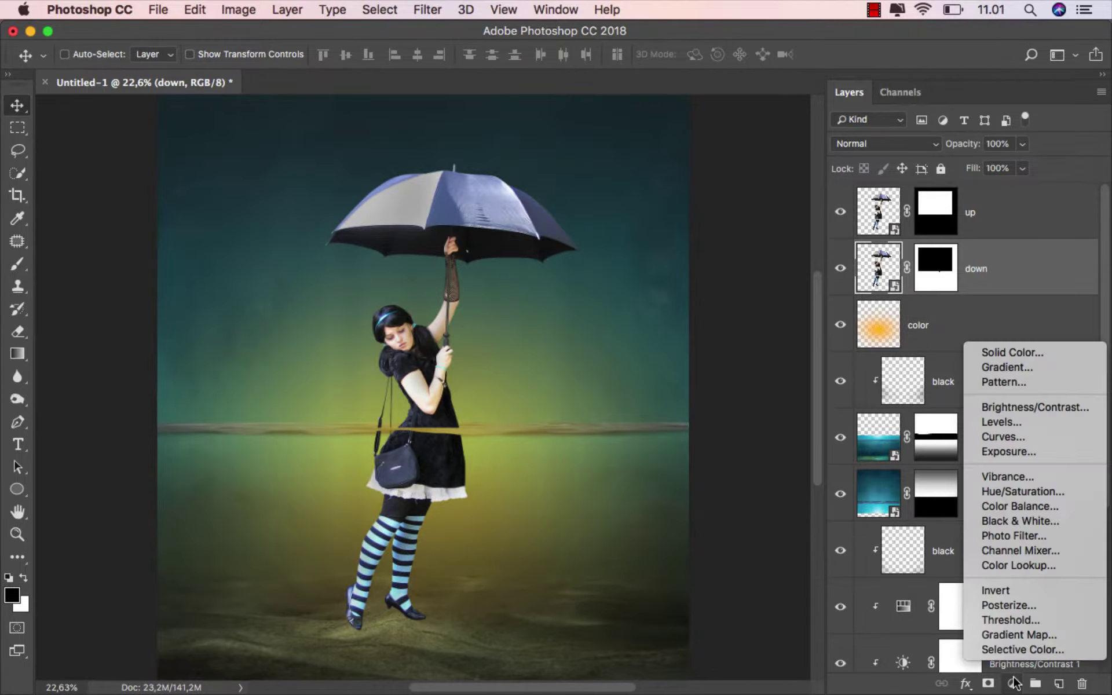
# Step: Add a Levels adjustment clipped to 'down' with Output Levels white lowered to 73
pyautogui.click(1036, 423)
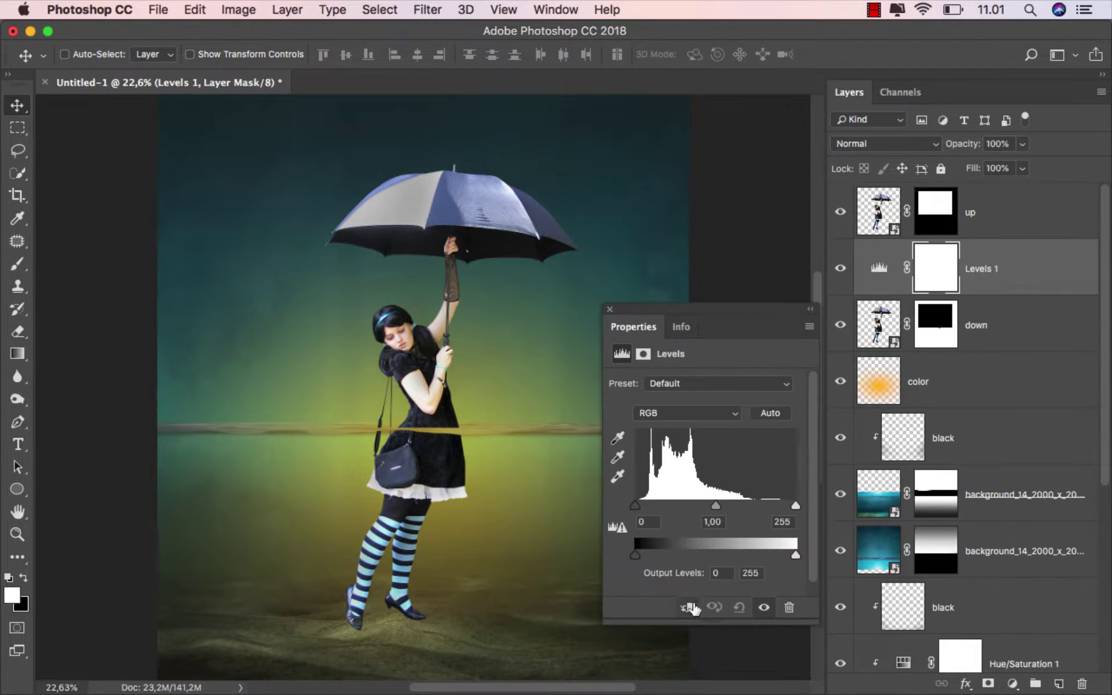
pyautogui.click(689, 607)
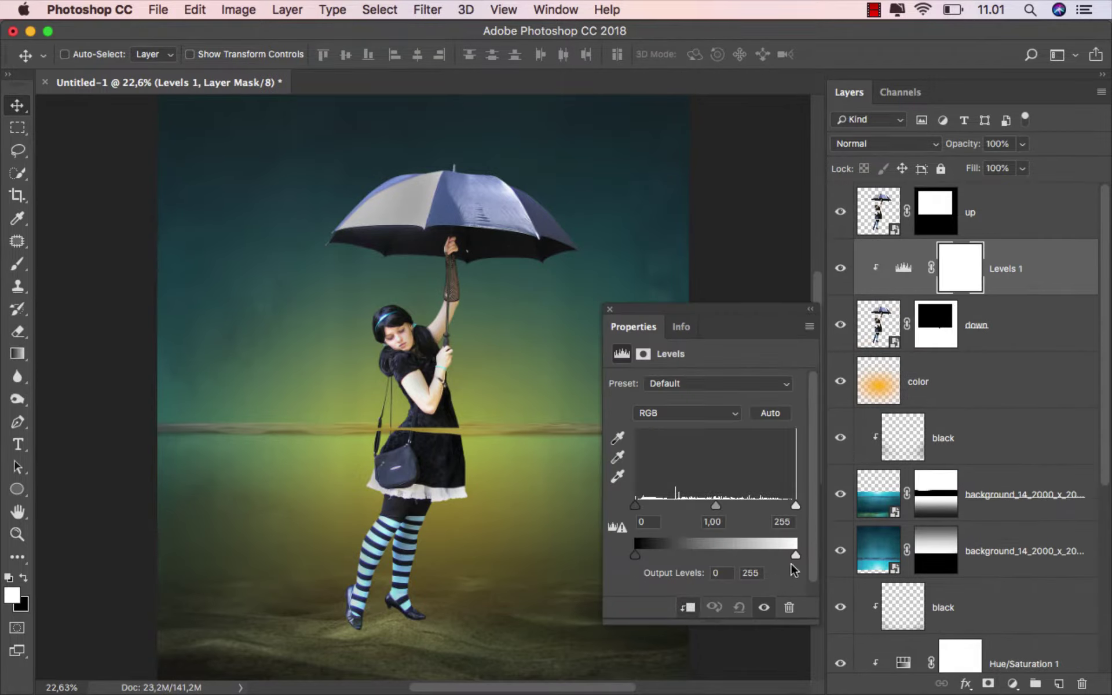
pyautogui.moveTo(795, 555); pyautogui.dragTo(679, 544)
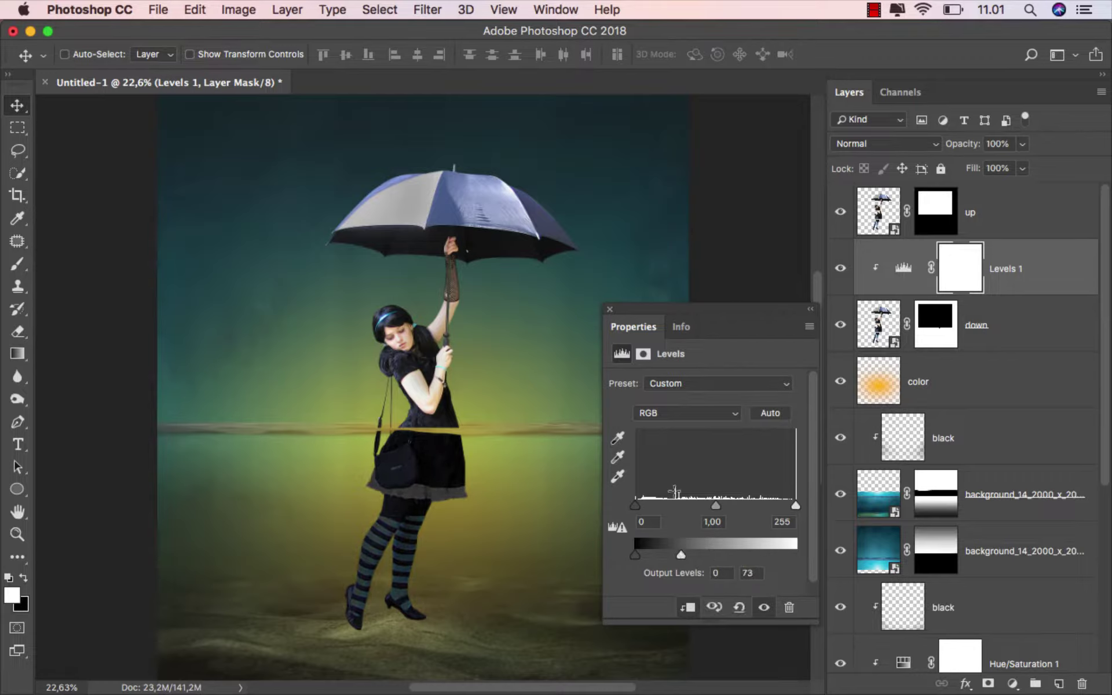
pyautogui.click(608, 310)
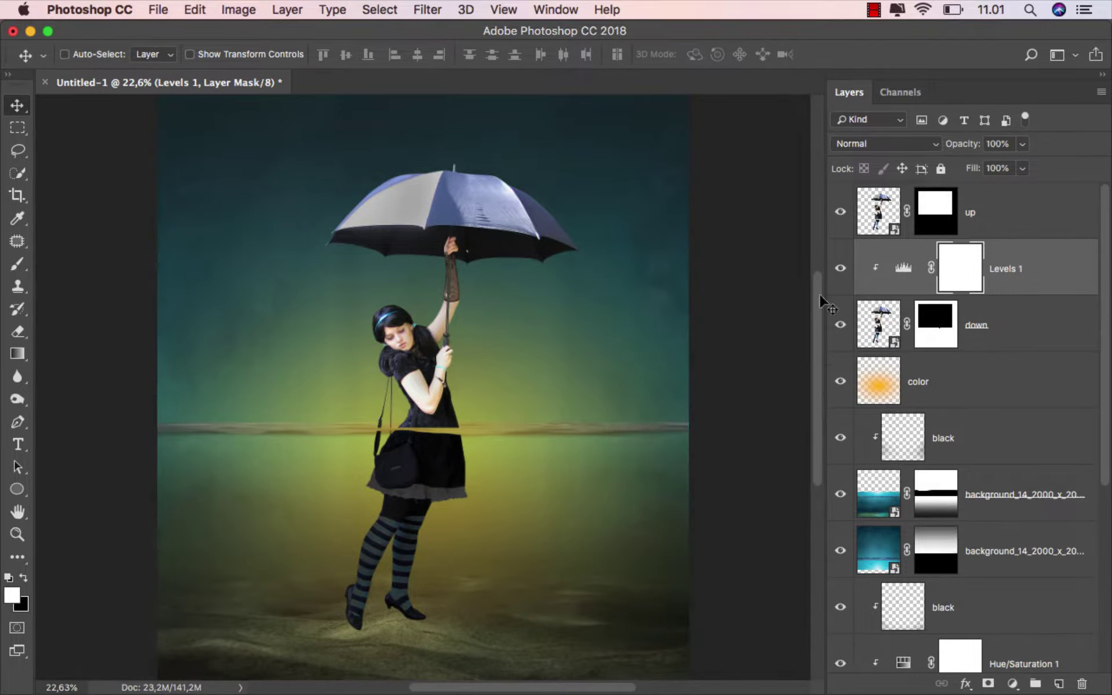
# Step: Prepare a black 40 px brush for painting on the Levels 1 mask
pyautogui.click(18, 263)
pyautogui.click(70, 260)
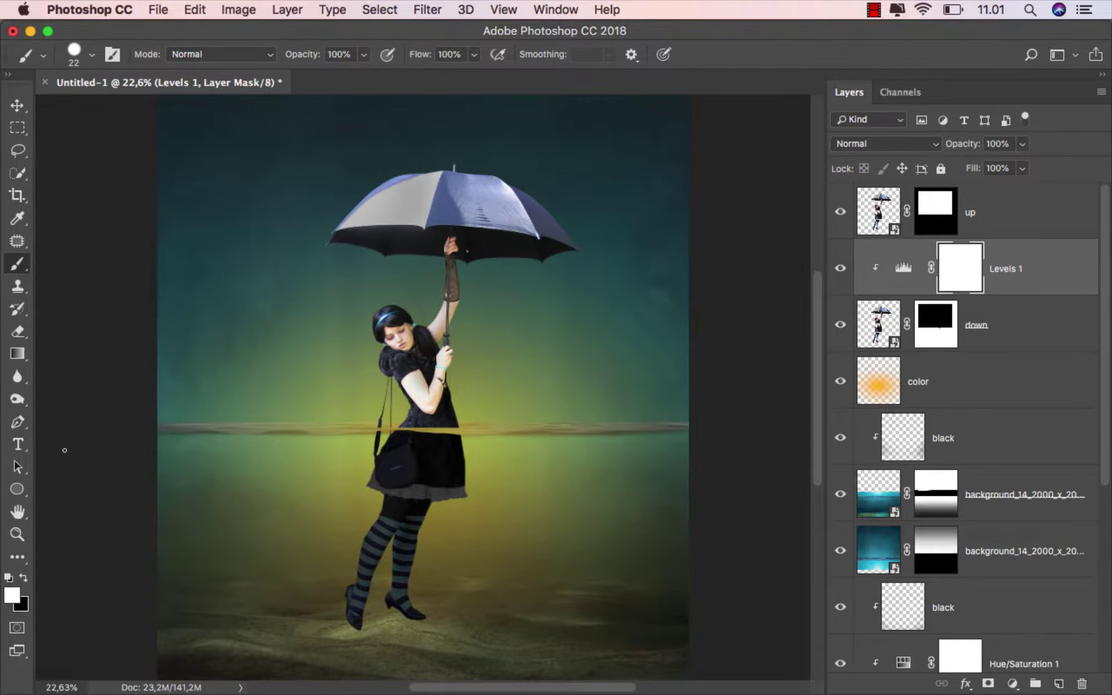
pyautogui.click(23, 578)
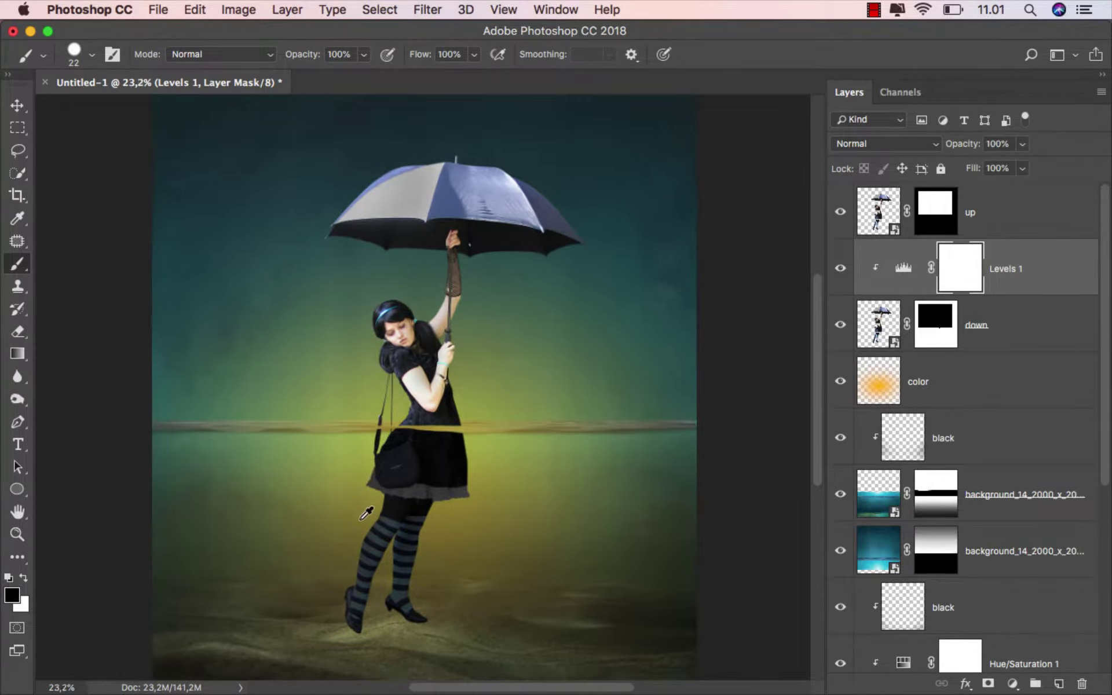
pyautogui.scroll(3, 347, 521)
pyautogui.rightClick(400, 478)
pyautogui.press('Escape')
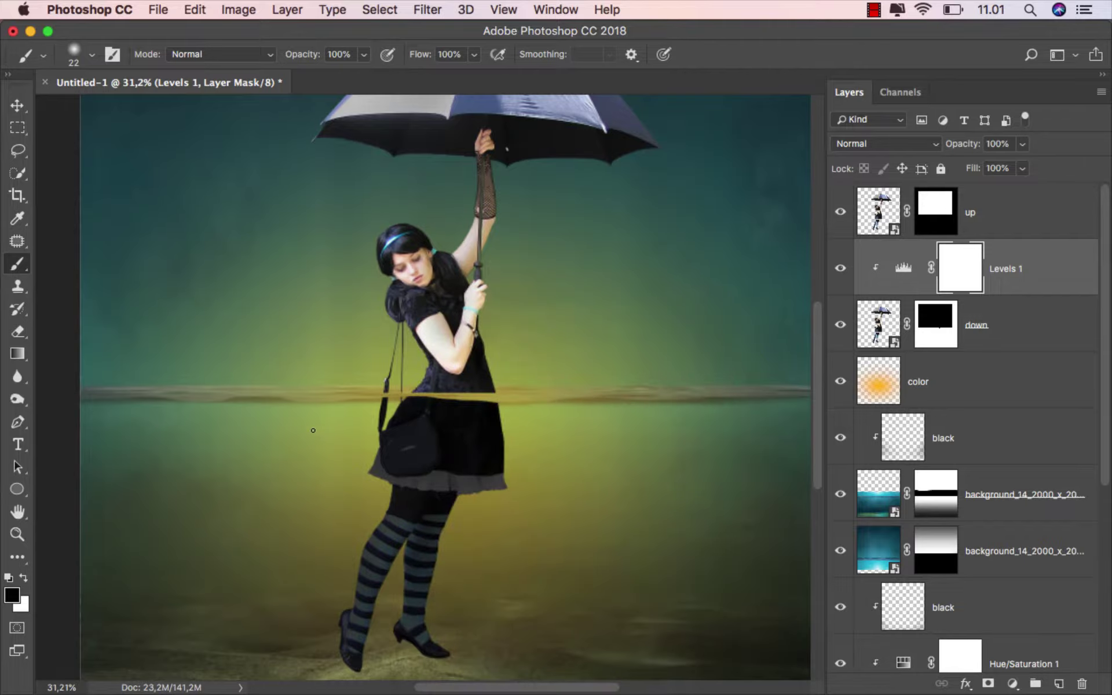
pyautogui.scroll(1, 397, 390)
pyautogui.scroll(2, 397, 390)
pyautogui.scroll(2, 397, 390)
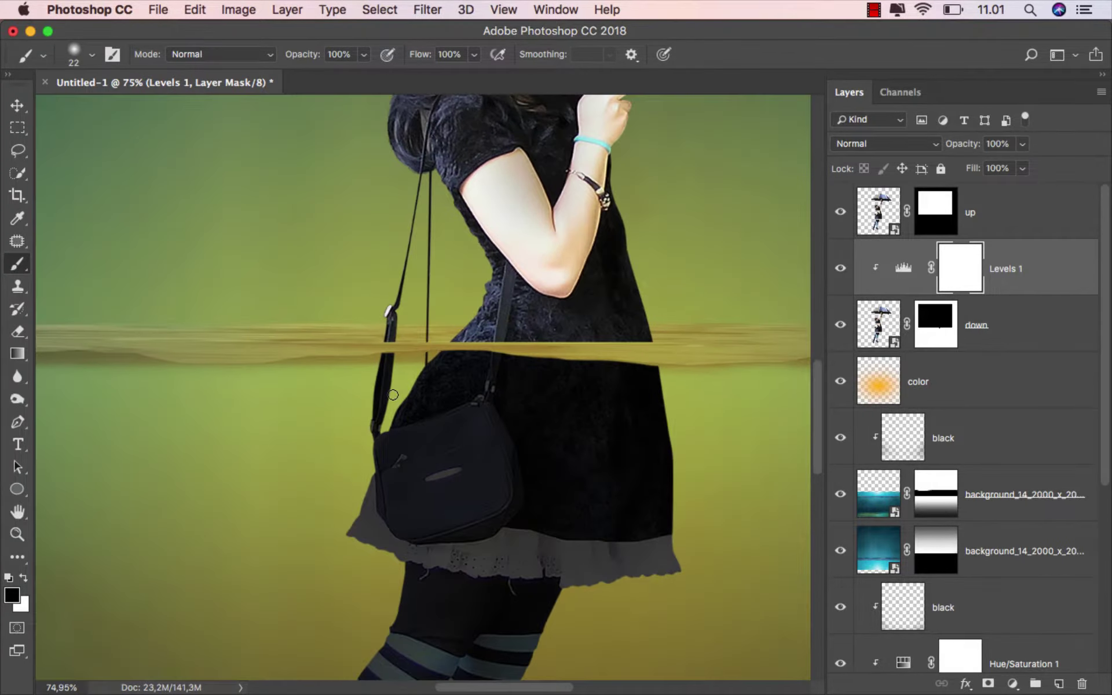
pyautogui.scroll(1, 393, 395)
pyautogui.press(']')
pyautogui.press(']')
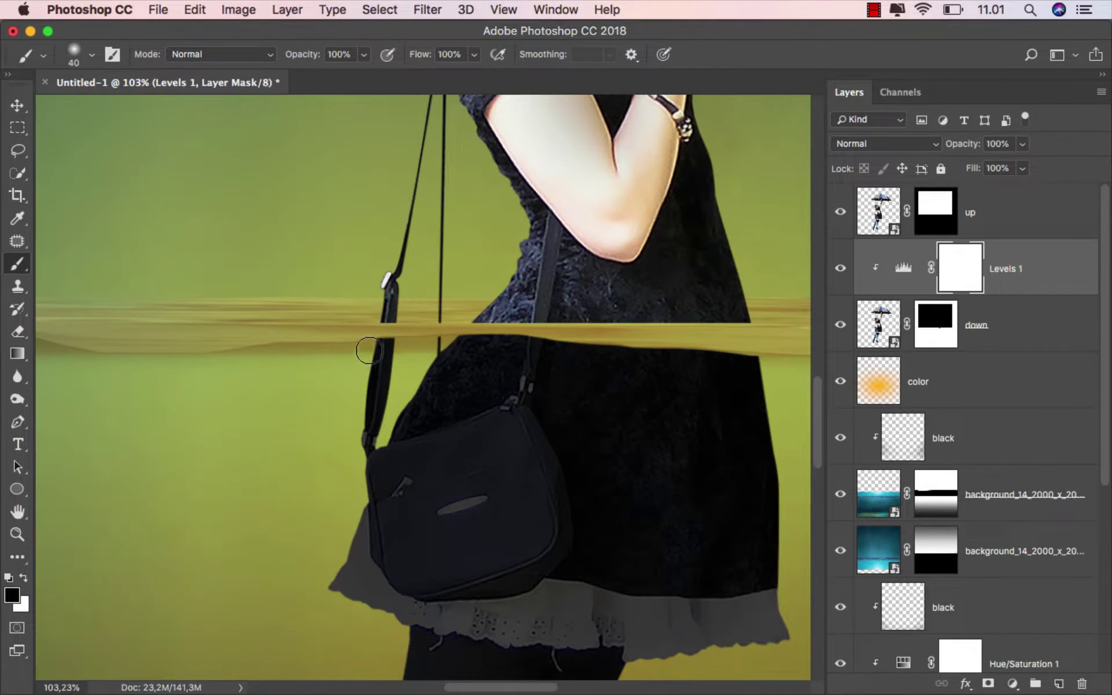
# Step: Brush out the darkening on the bag strap, bag edge, shorts edge and left leg rim
pyautogui.moveTo(368, 350)
pyautogui.mouseDown()
pyautogui.moveTo(354, 504)
pyautogui.moveTo(324, 566)
pyautogui.moveTo(300, 585)
pyautogui.mouseUp()
pyautogui.moveTo(362, 466)
pyautogui.mouseDown()
pyautogui.moveTo(366, 215)
pyautogui.moveTo(372, 246)
pyautogui.mouseUp()
pyautogui.scroll(1, 373, 248)
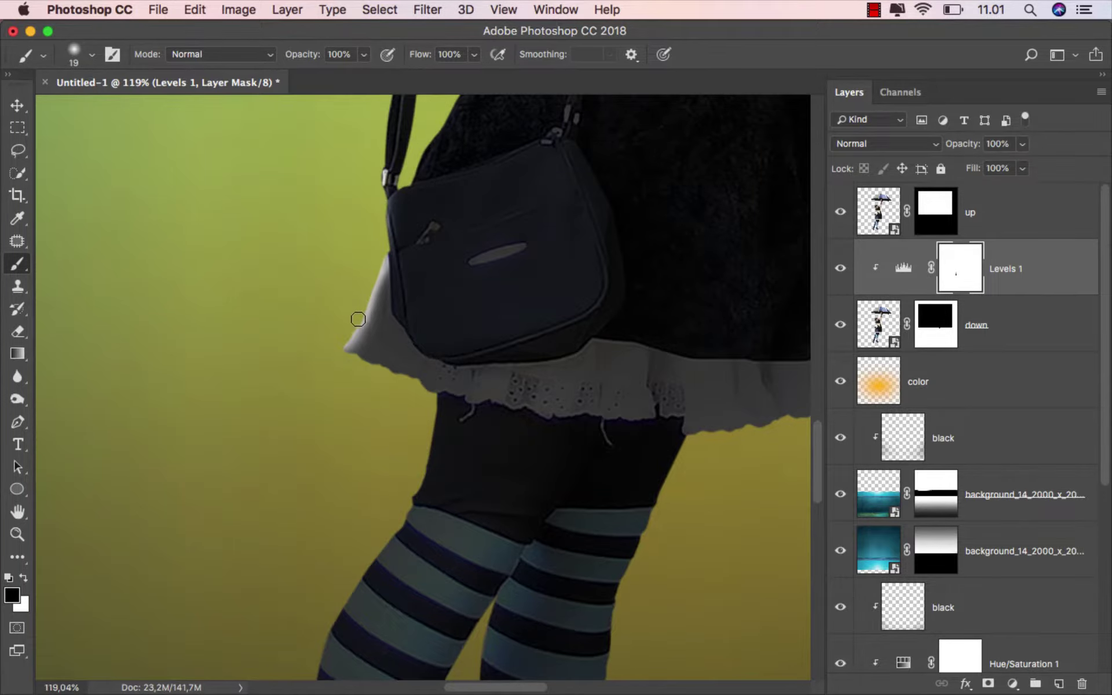
pyautogui.scroll(-3, 417, 425)
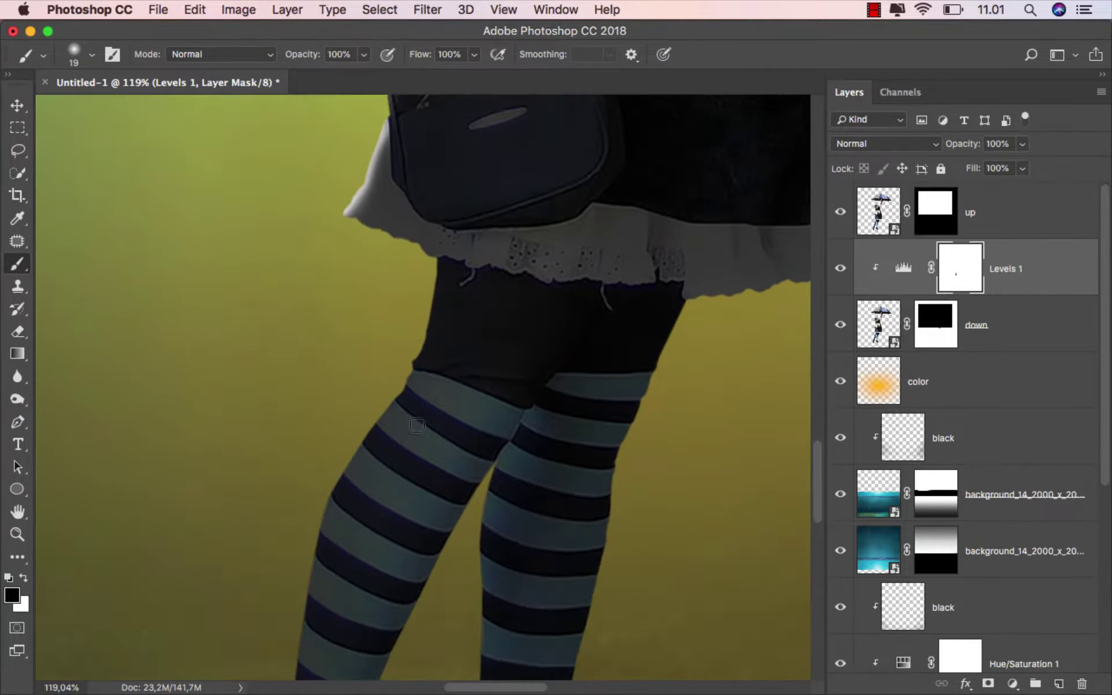
pyautogui.moveTo(435, 275); pyautogui.dragTo(429, 313)
pyautogui.moveTo(391, 402); pyautogui.dragTo(298, 577)
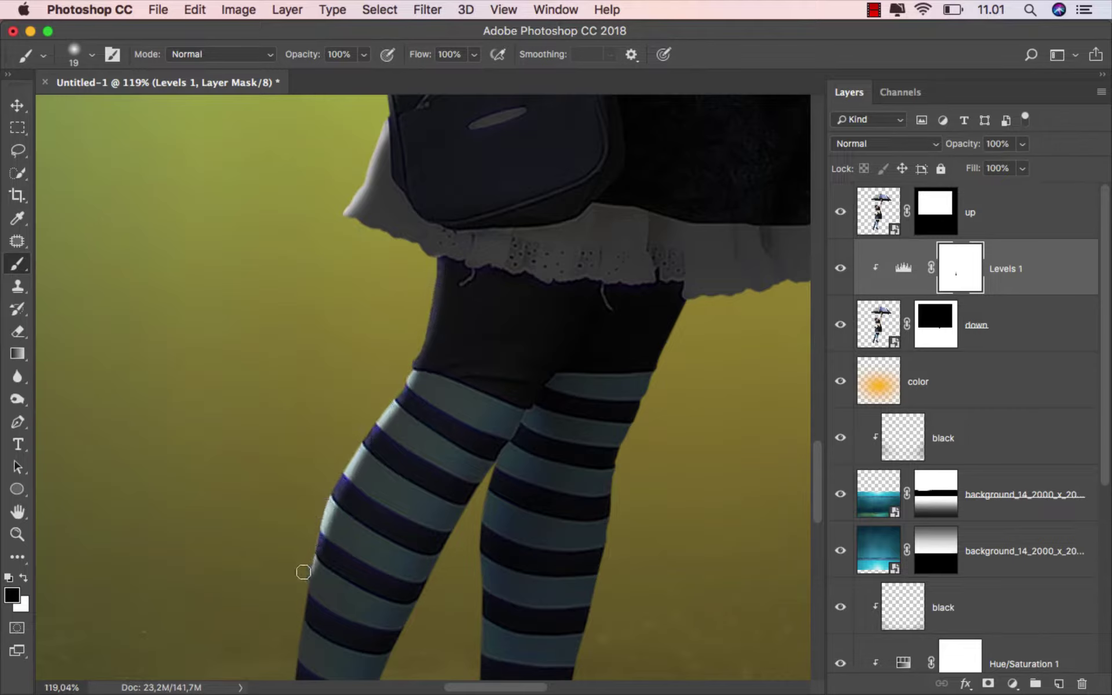
pyautogui.moveTo(327, 516); pyautogui.dragTo(329, 360)
pyautogui.scroll(-2, 373, 241)
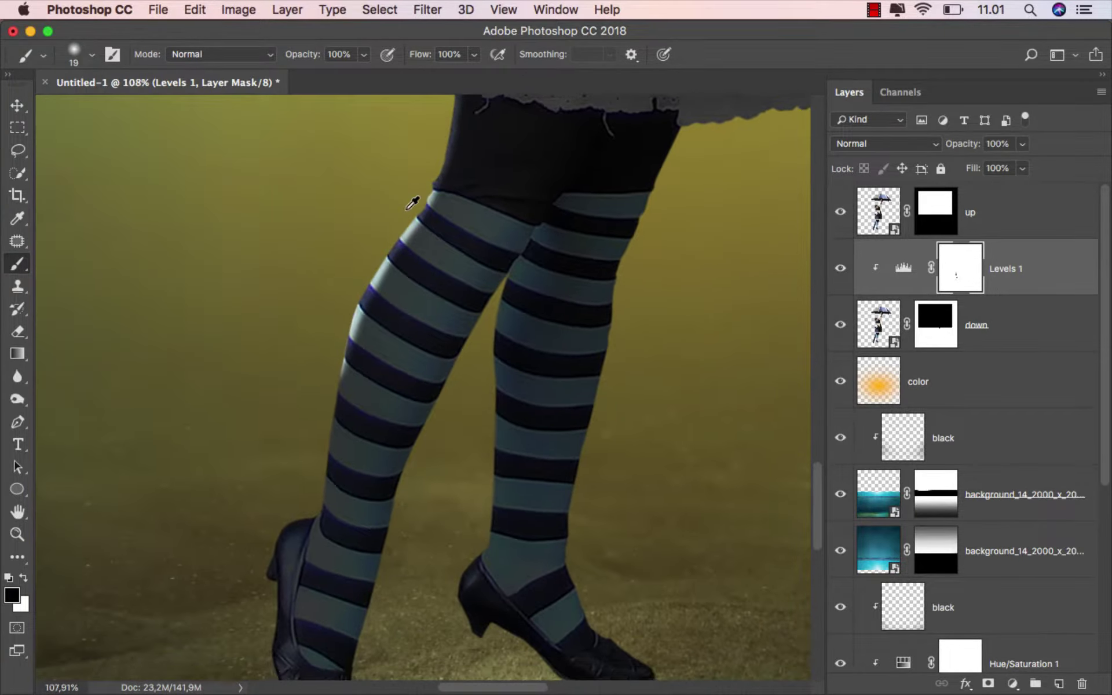
pyautogui.scroll(-2, 409, 209)
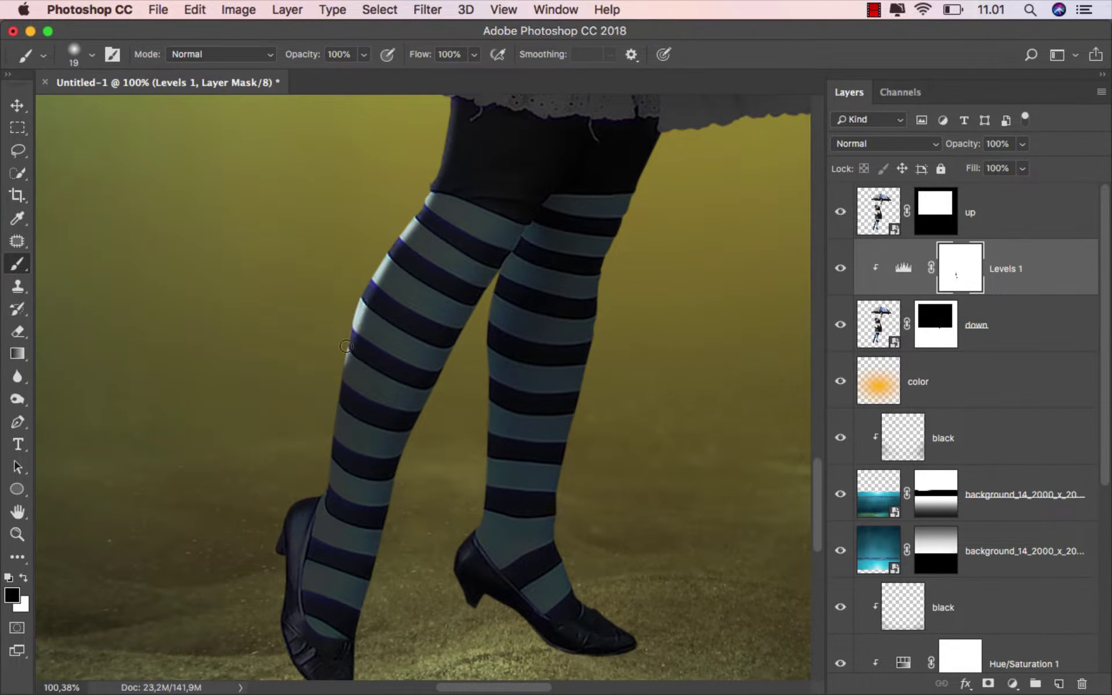
pyautogui.moveTo(333, 409); pyautogui.dragTo(329, 448)
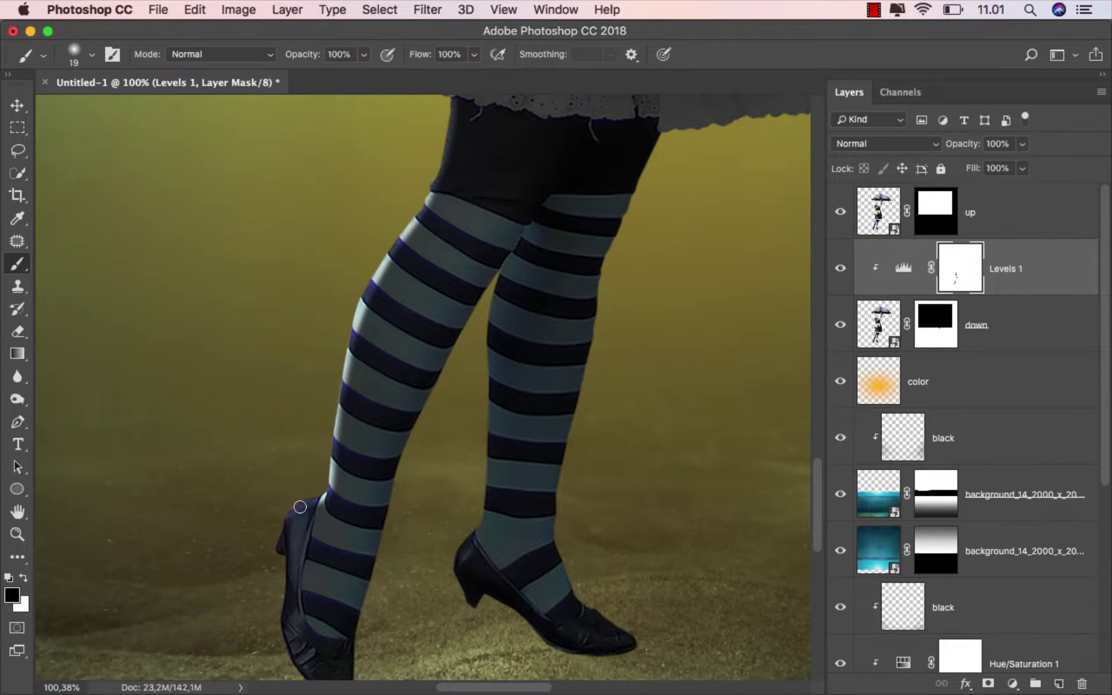
# Step: Lighten the gap between the legs; a white stroke on the inner right leg is undone
pyautogui.moveTo(455, 446); pyautogui.dragTo(404, 442)
pyautogui.scroll(1, 460, 296)
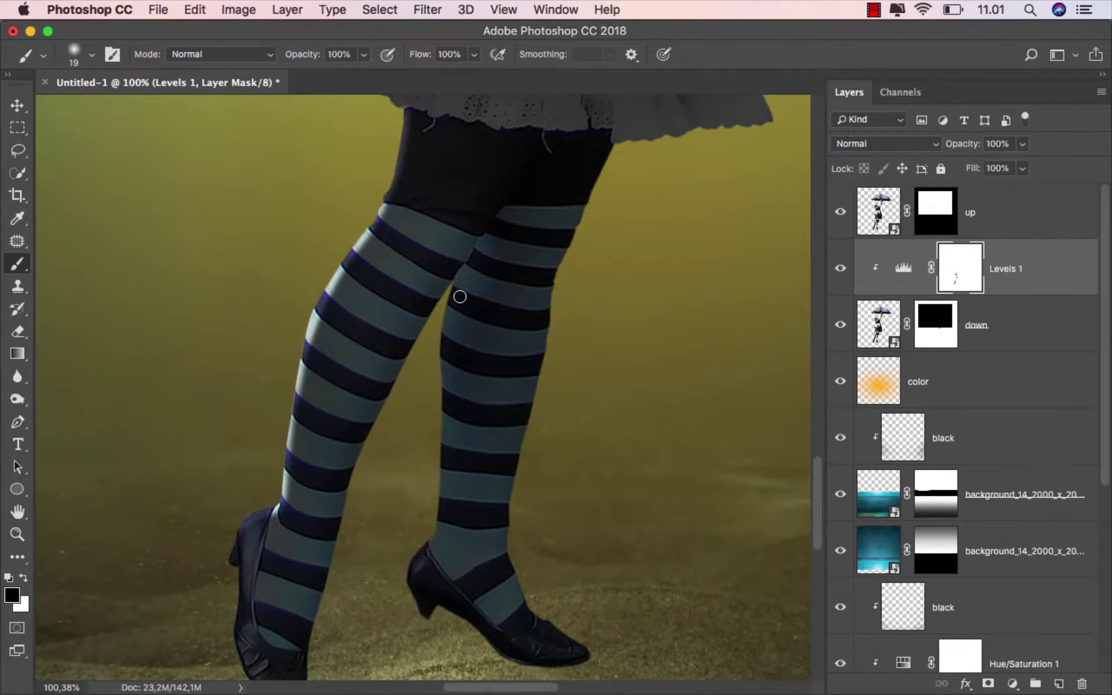
pyautogui.moveTo(455, 285); pyautogui.dragTo(430, 543)
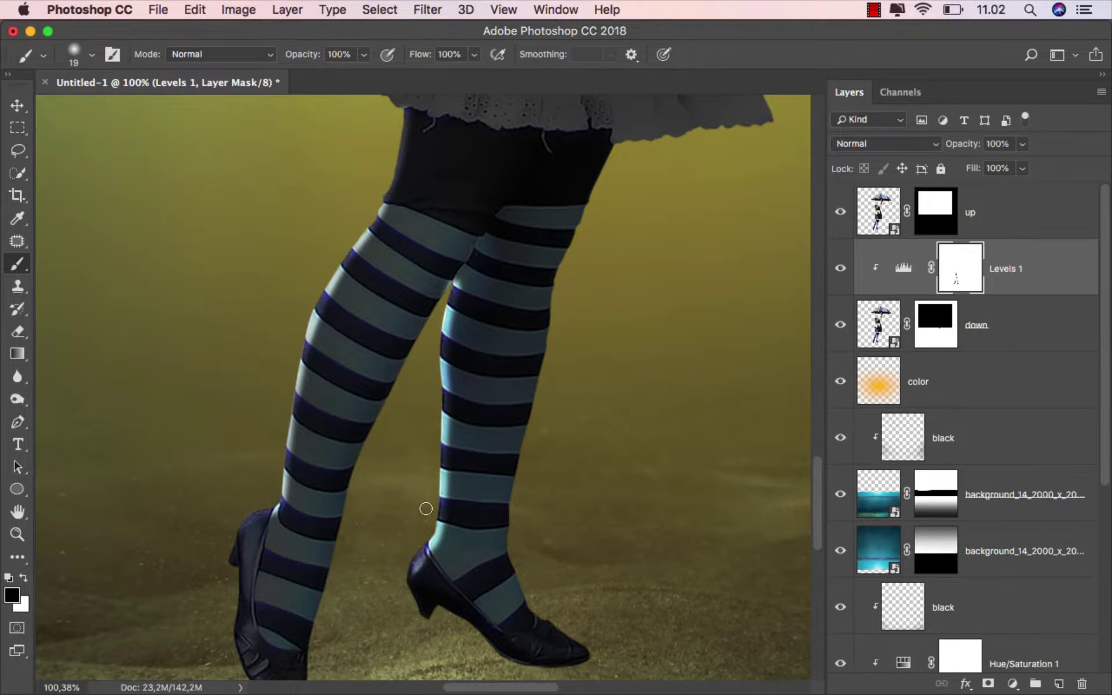
pyautogui.scroll(3, 454, 446)
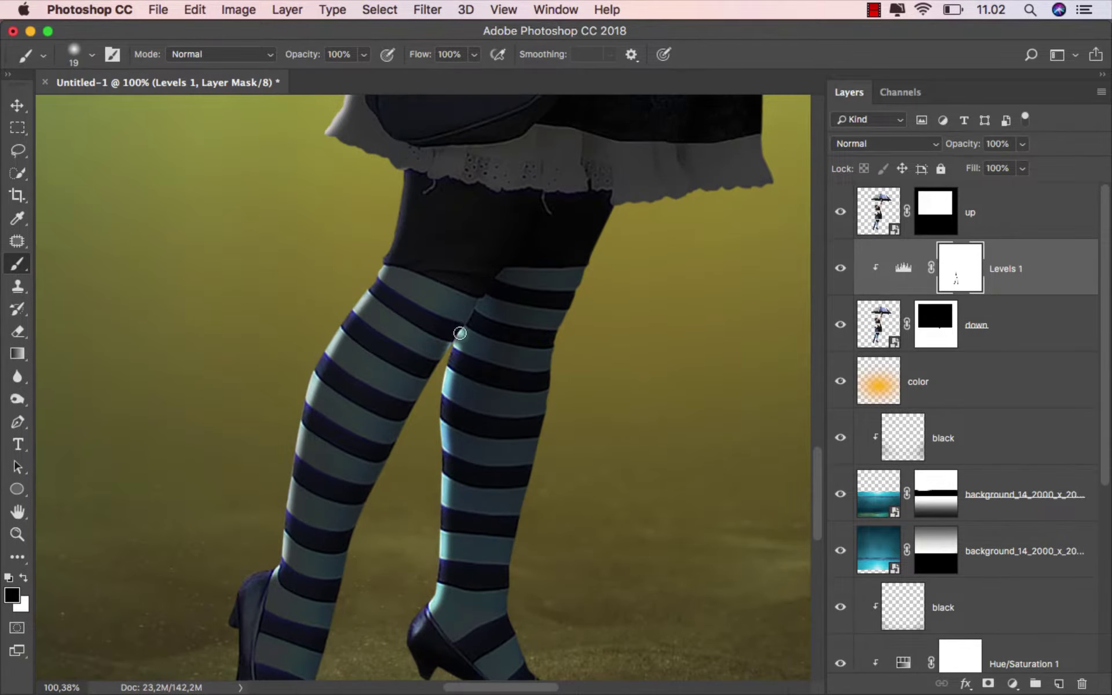
pyautogui.scroll(2, 460, 333)
pyautogui.scroll(2, 466, 325)
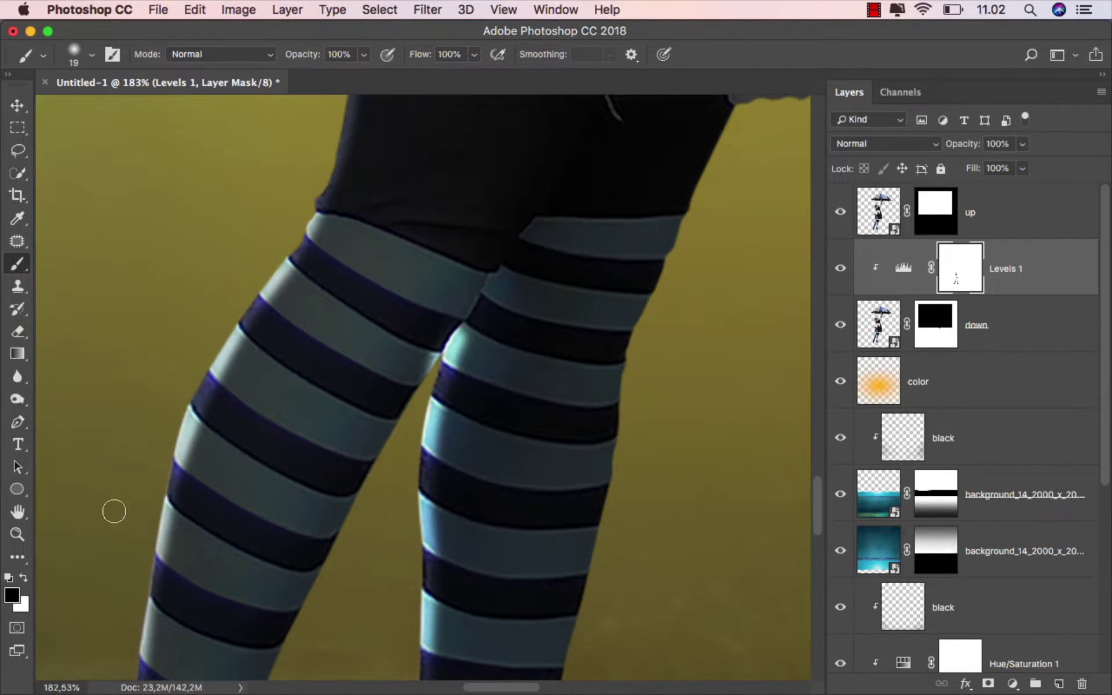
pyautogui.click(27, 578)
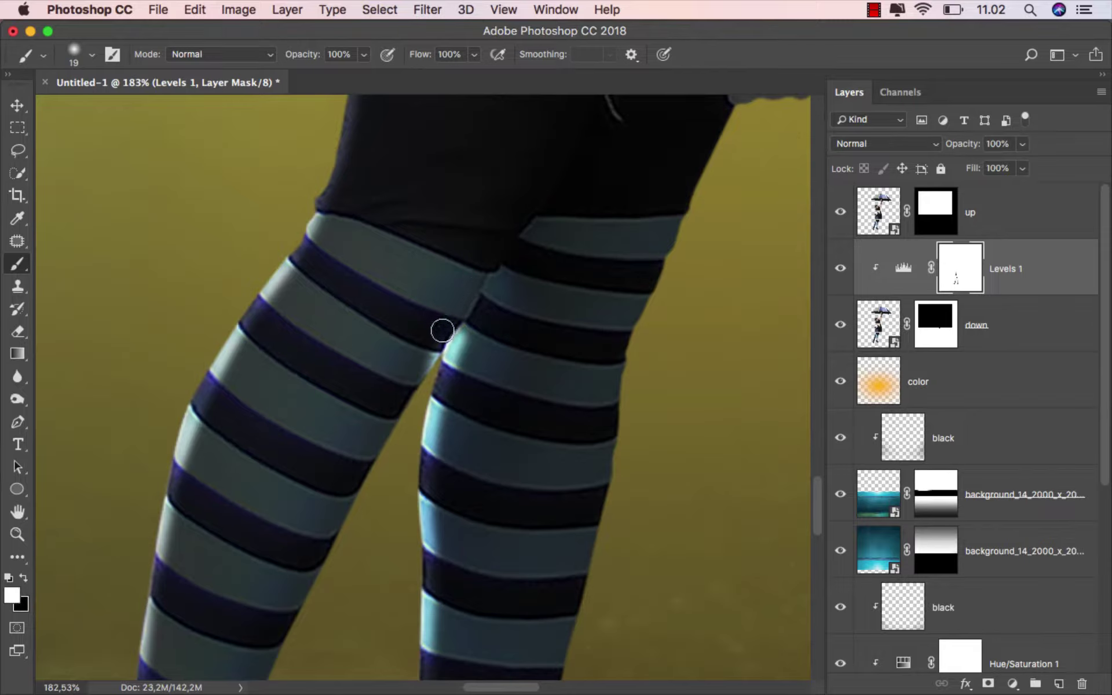
pyautogui.moveTo(484, 302); pyautogui.dragTo(468, 365)
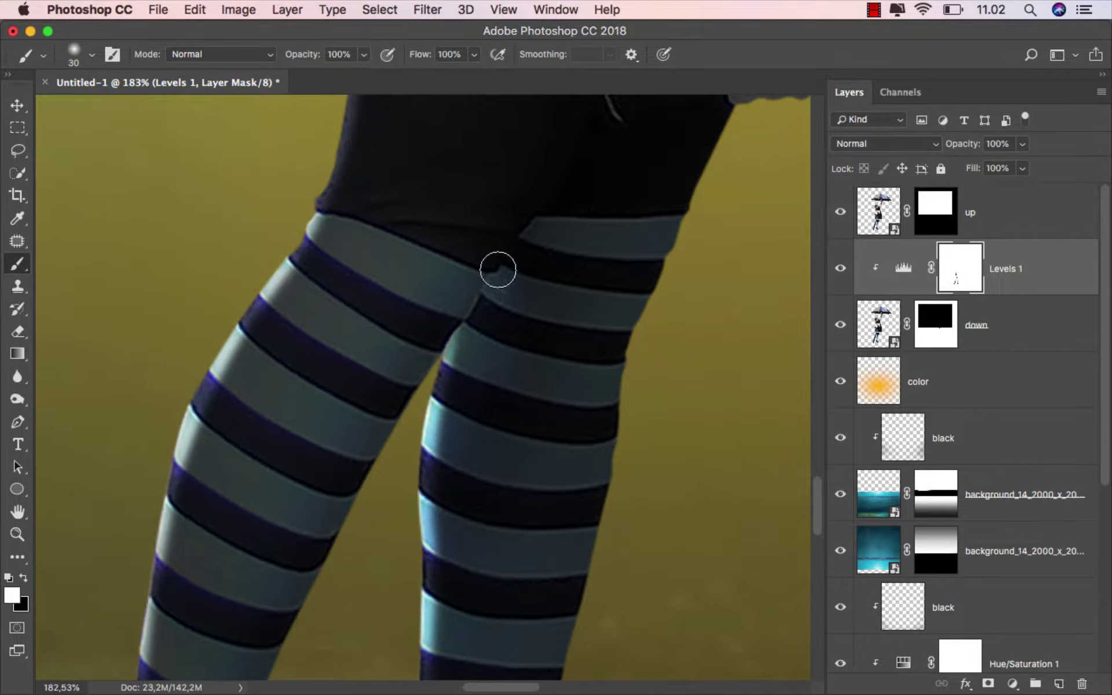
pyautogui.hotkey('ctrl', 'alt', 'z')
pyautogui.scroll(-5, 467, 335)
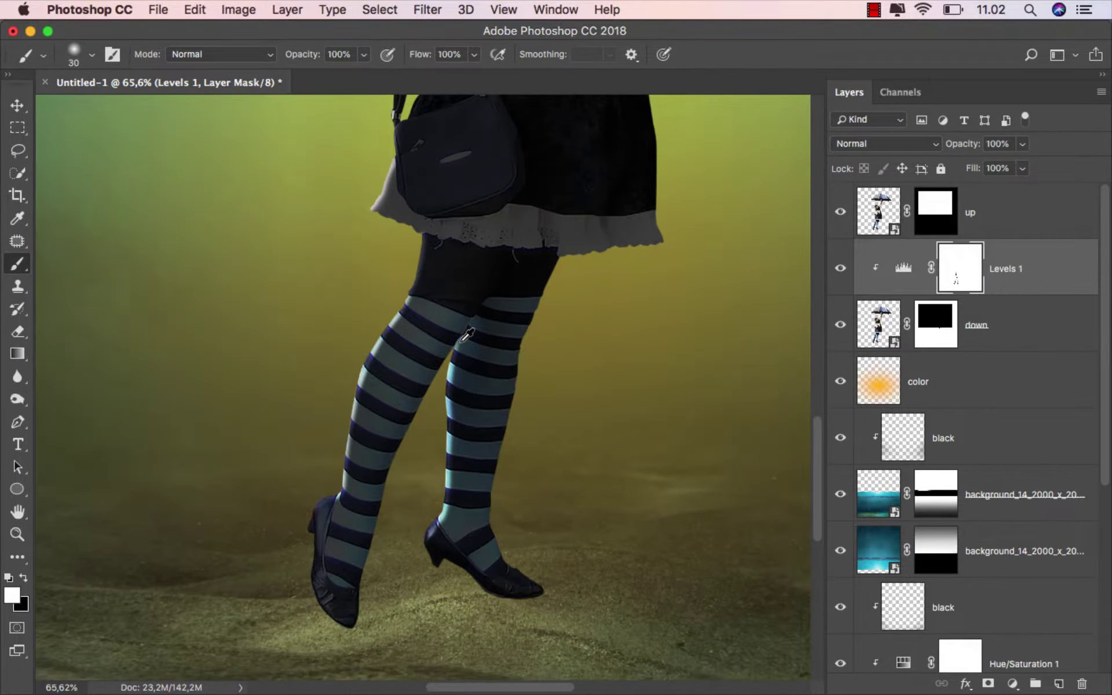
# Step: Brush black on the Levels 1 mask along the dress edge below the waterline, then fit the view
pyautogui.hotkey('ctrl', '0')
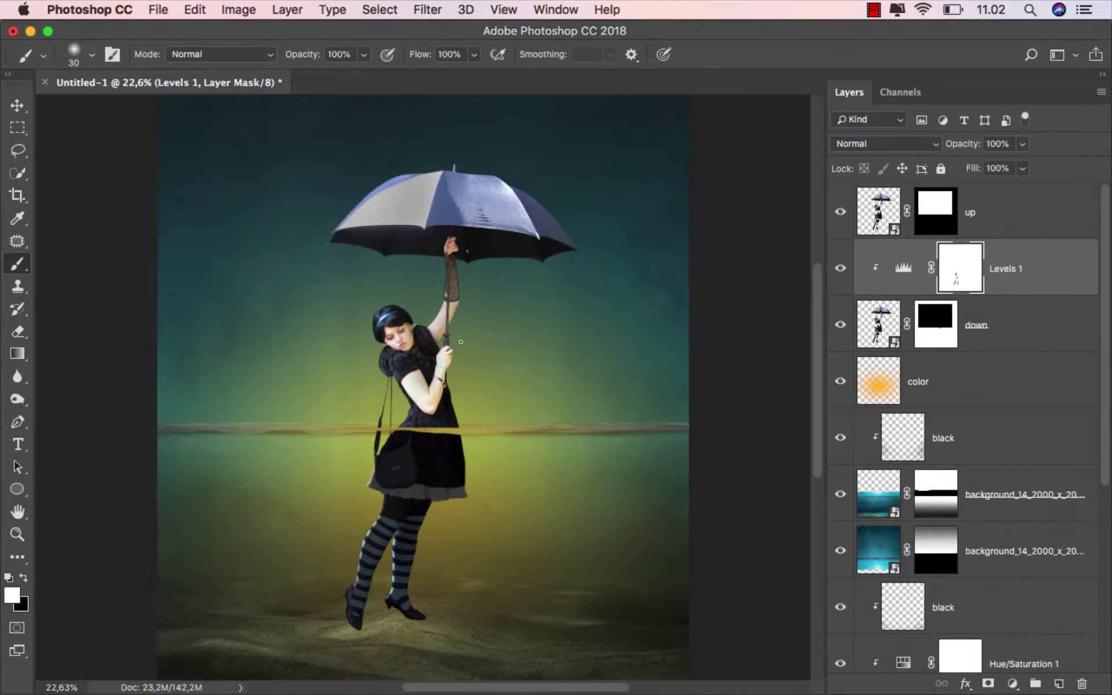
pyautogui.click(841, 268)
pyautogui.scroll(5, 368, 466)
pyautogui.scroll(3, 382, 440)
pyautogui.scroll(1, 405, 405)
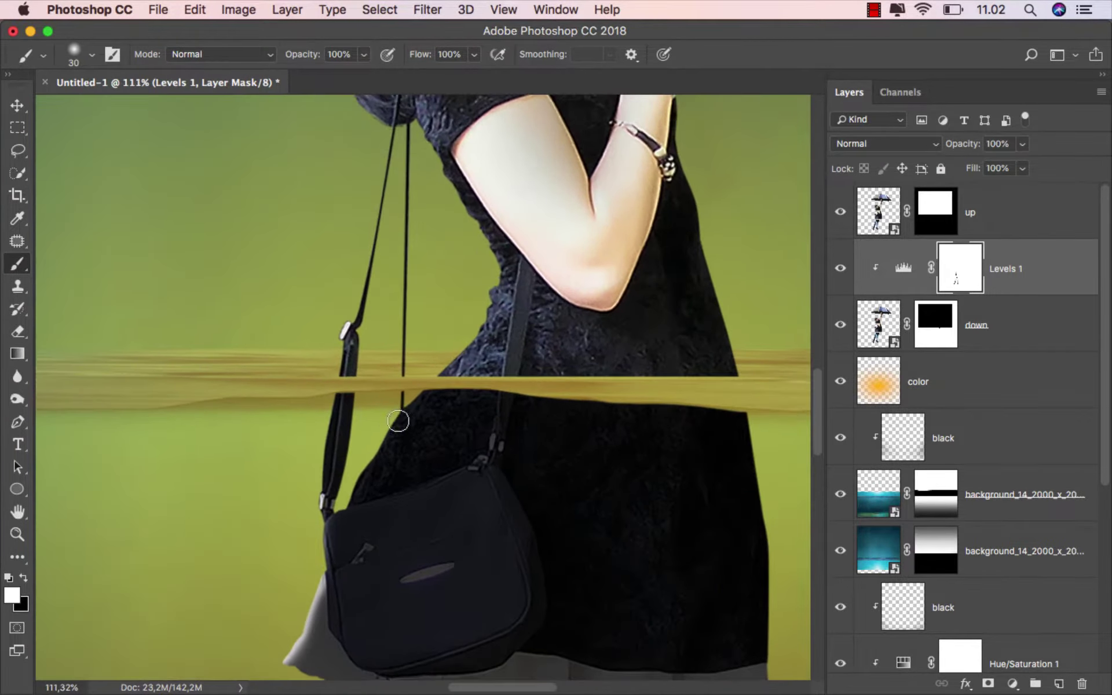
pyautogui.scroll(1, 422, 384)
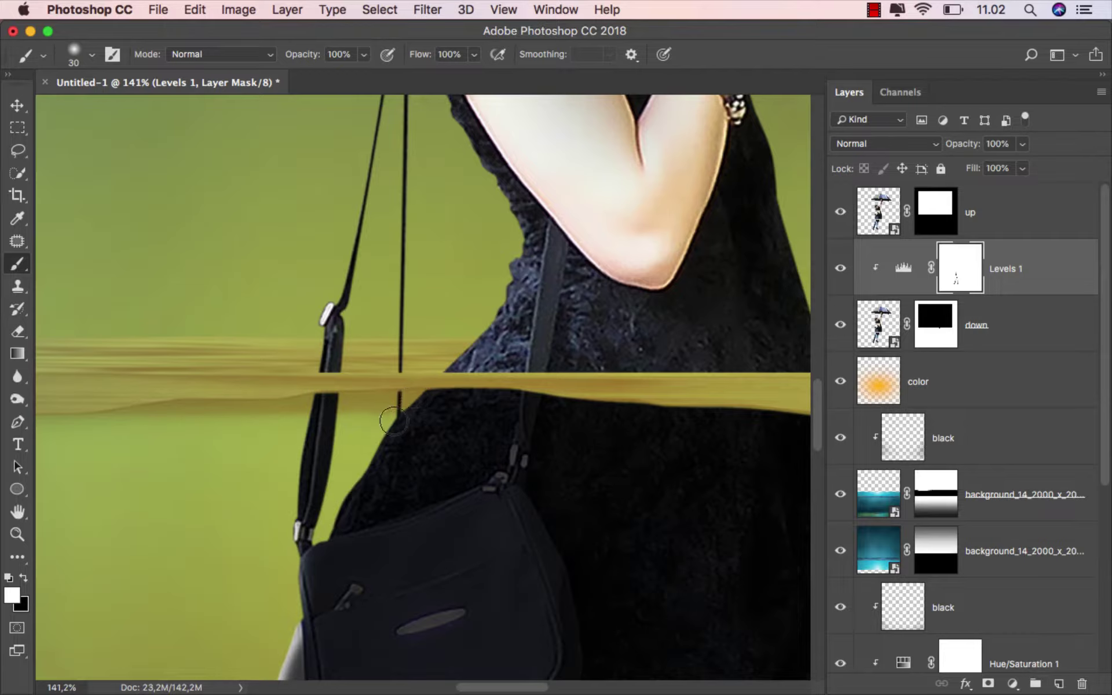
pyautogui.press('x')
pyautogui.moveTo(433, 381)
pyautogui.mouseDown()
pyautogui.moveTo(375, 441)
pyautogui.moveTo(329, 532)
pyautogui.moveTo(333, 501)
pyautogui.mouseUp()
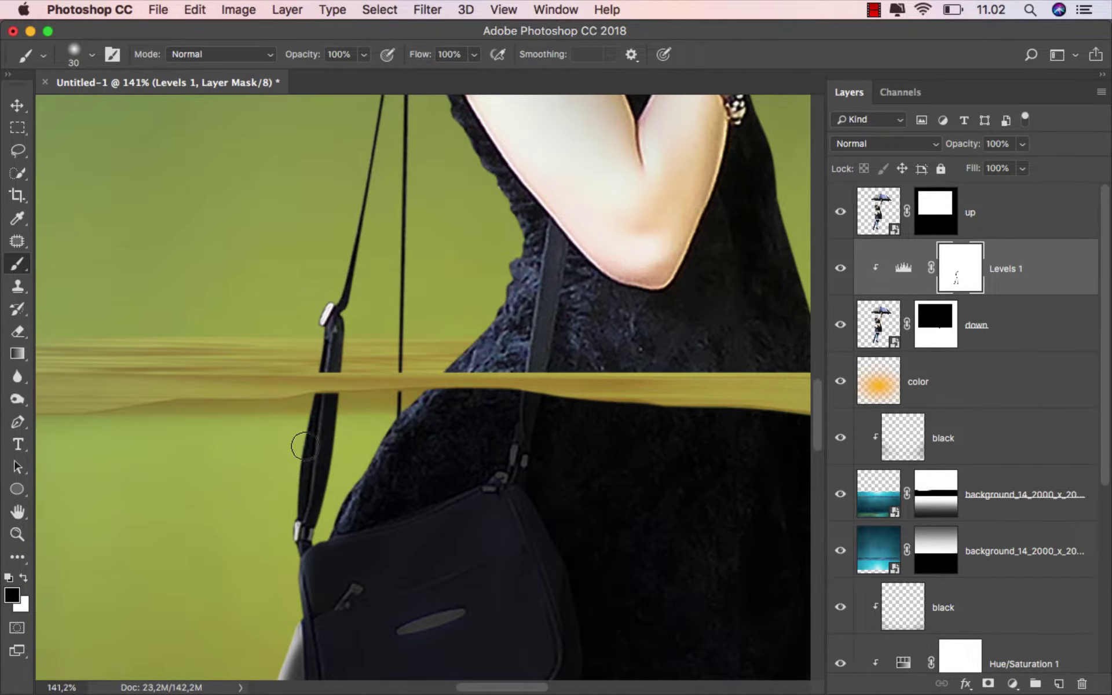
pyautogui.scroll(-5, 328, 443)
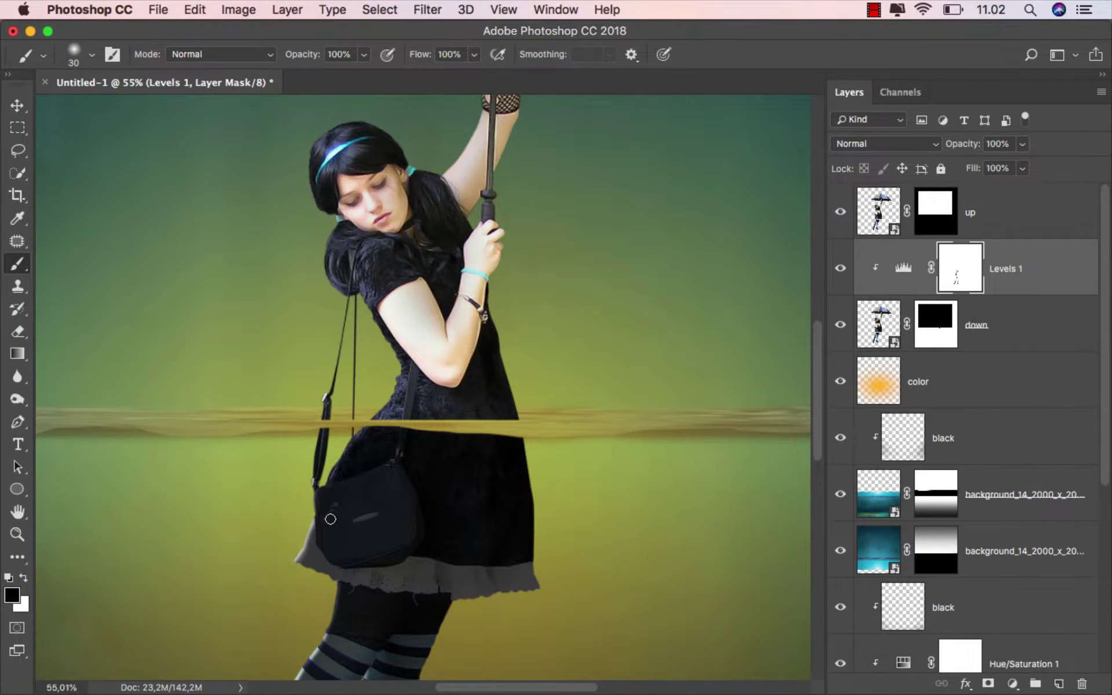
pyautogui.press('v')
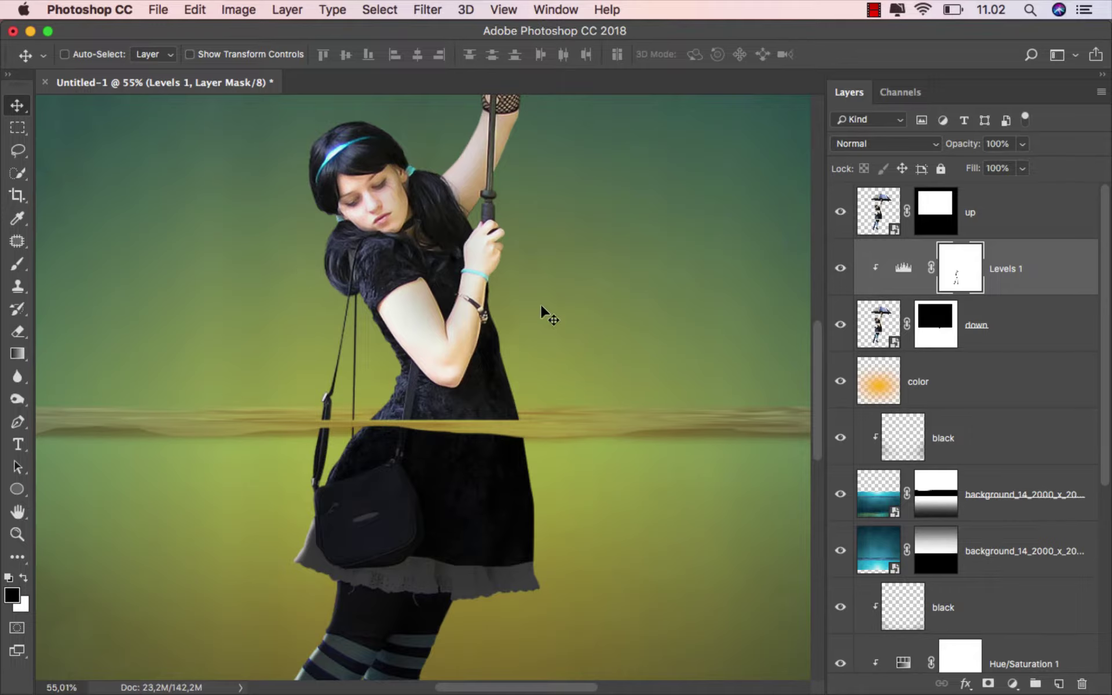
pyautogui.press('super+0')
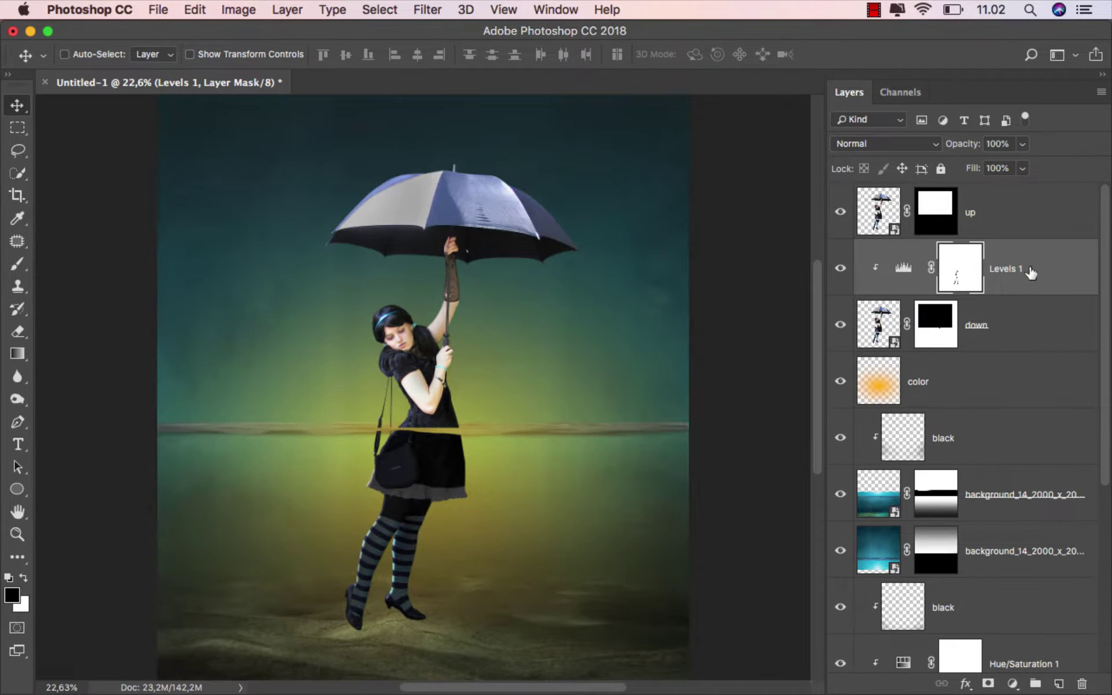
# Step: Add a new layer above Levels 1, clip it to the layers below, and name it 'color'
pyautogui.click(1001, 272)
pyautogui.click(841, 269)
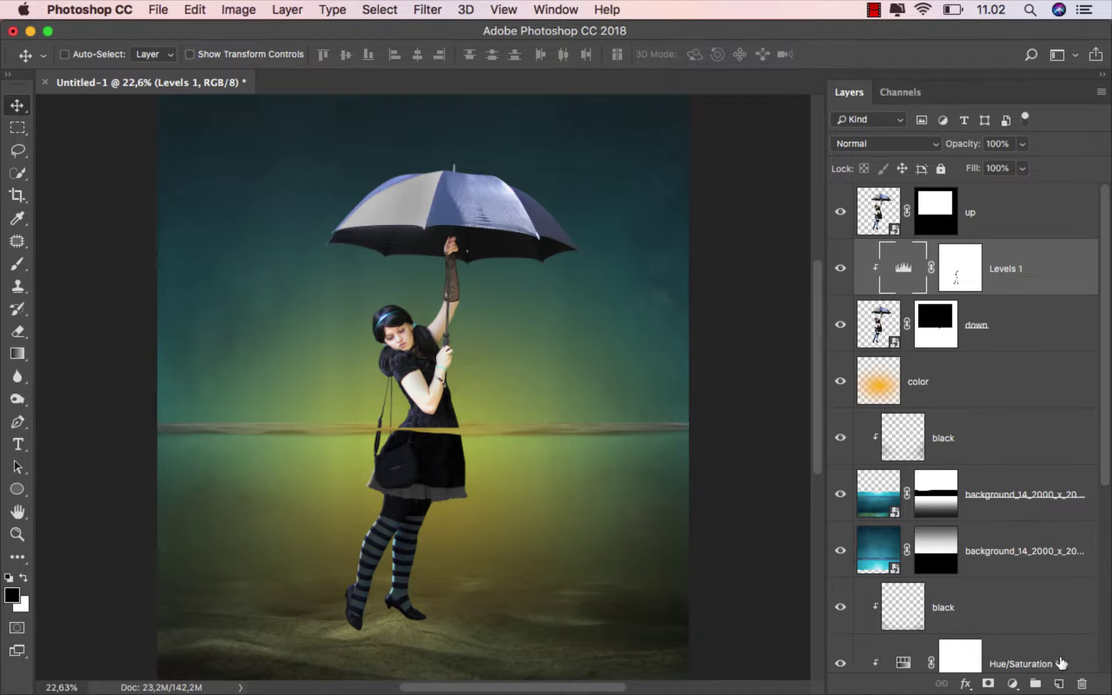
pyautogui.click(1059, 684)
pyautogui.rightClick(947, 280)
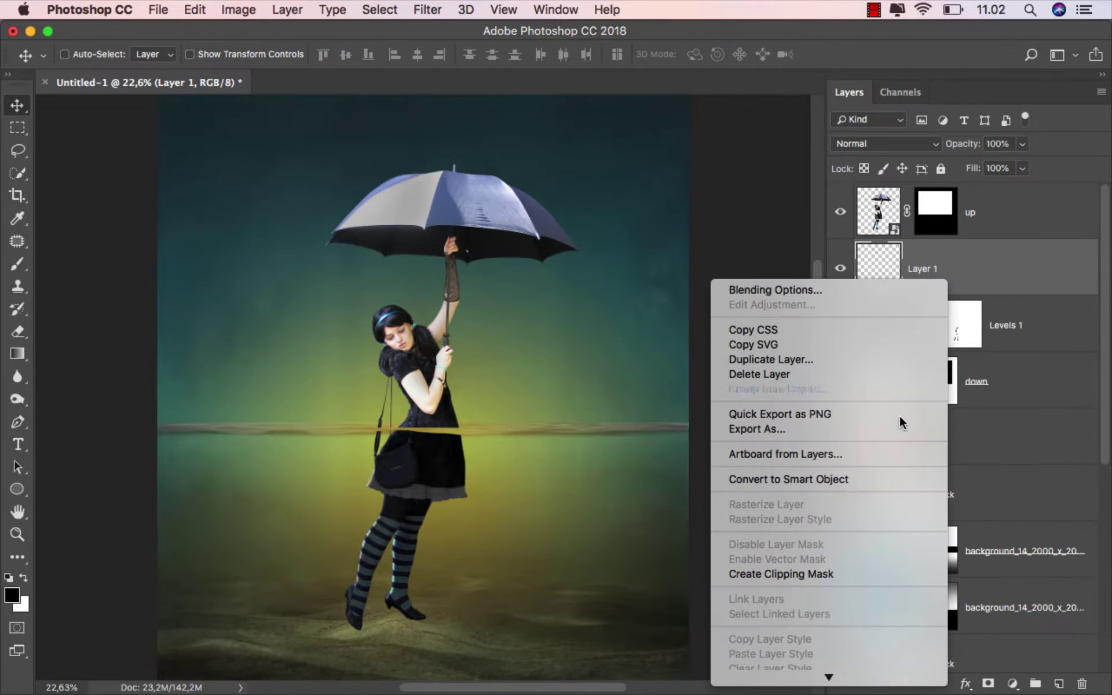
pyautogui.click(837, 575)
pyautogui.write('d')
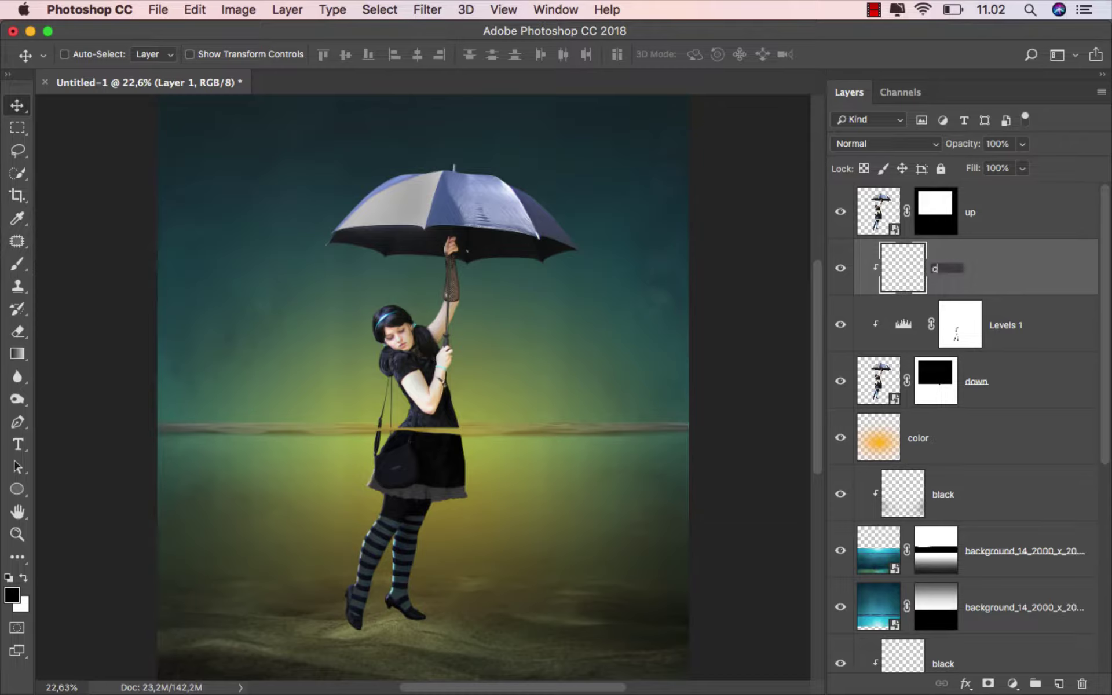
pyautogui.write('r')
pyautogui.press('Return')
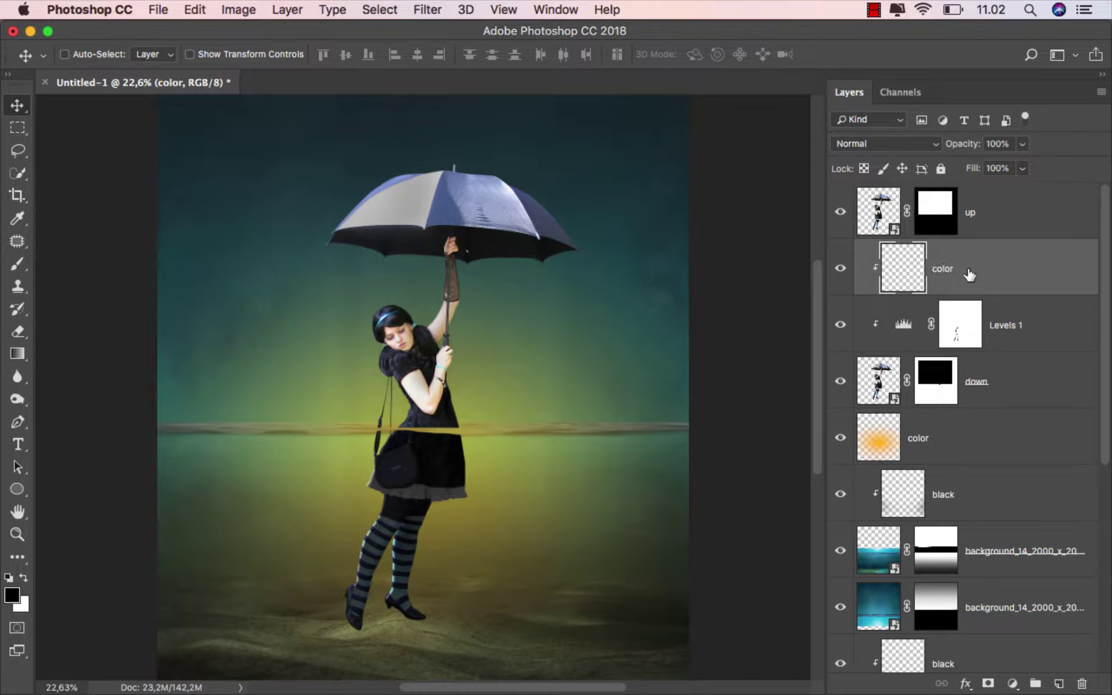
pyautogui.click(17, 353)
# Step: Set the foreground colour to brown #946635 by sampling the water and shifting its hue
pyautogui.click(61, 353)
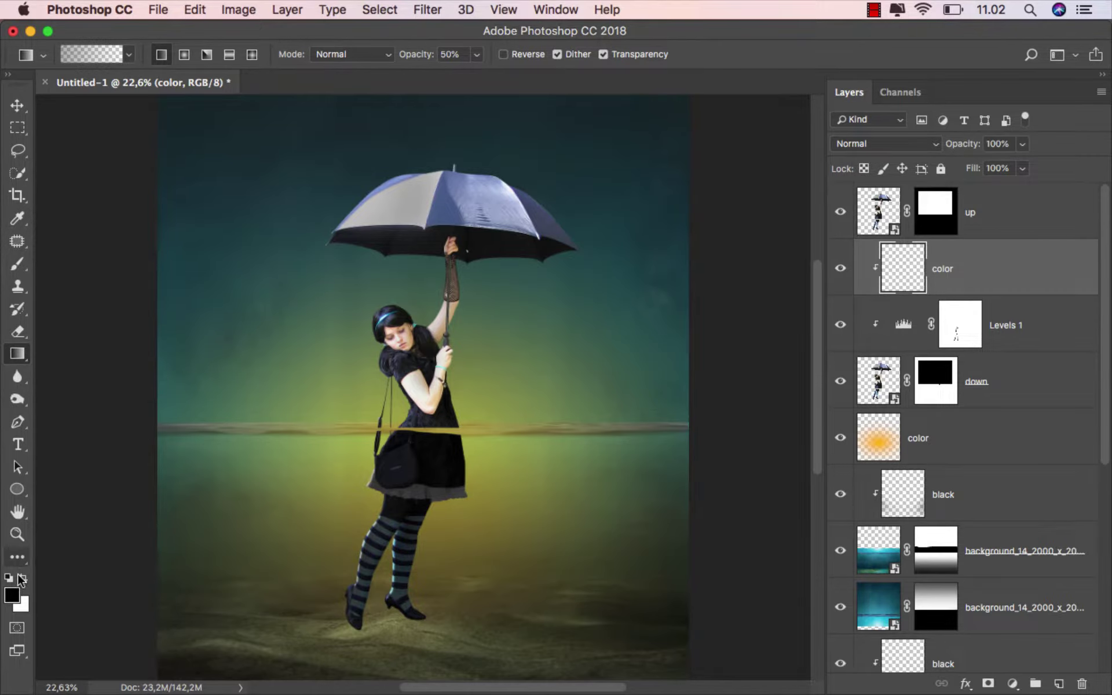
pyautogui.click(12, 595)
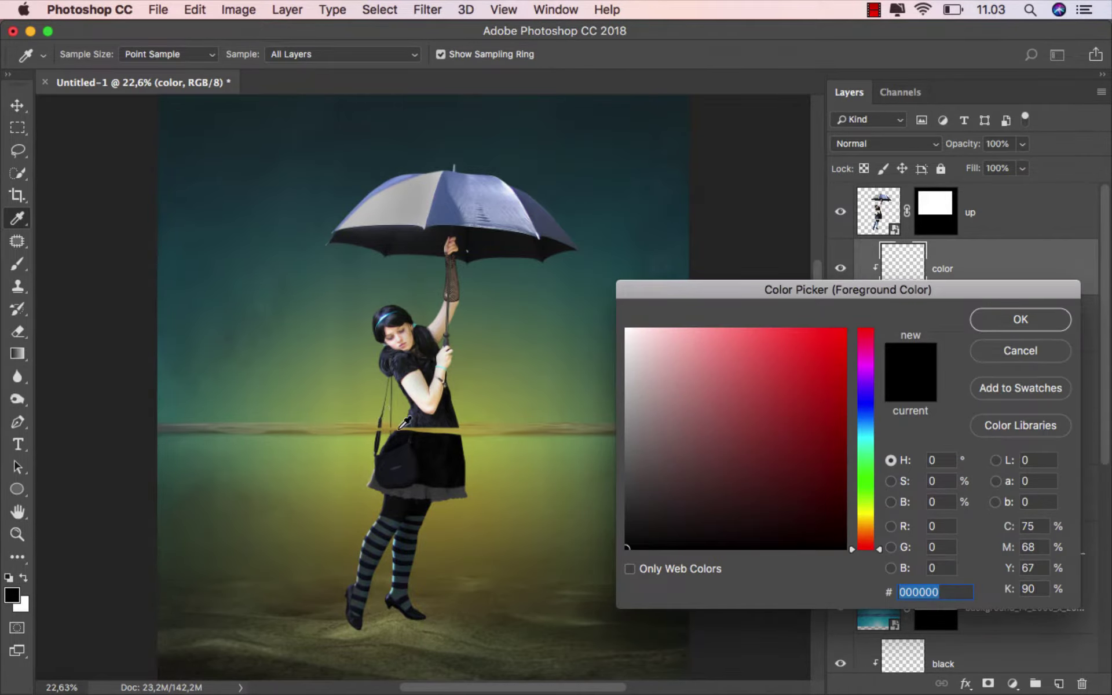
pyautogui.click(451, 508)
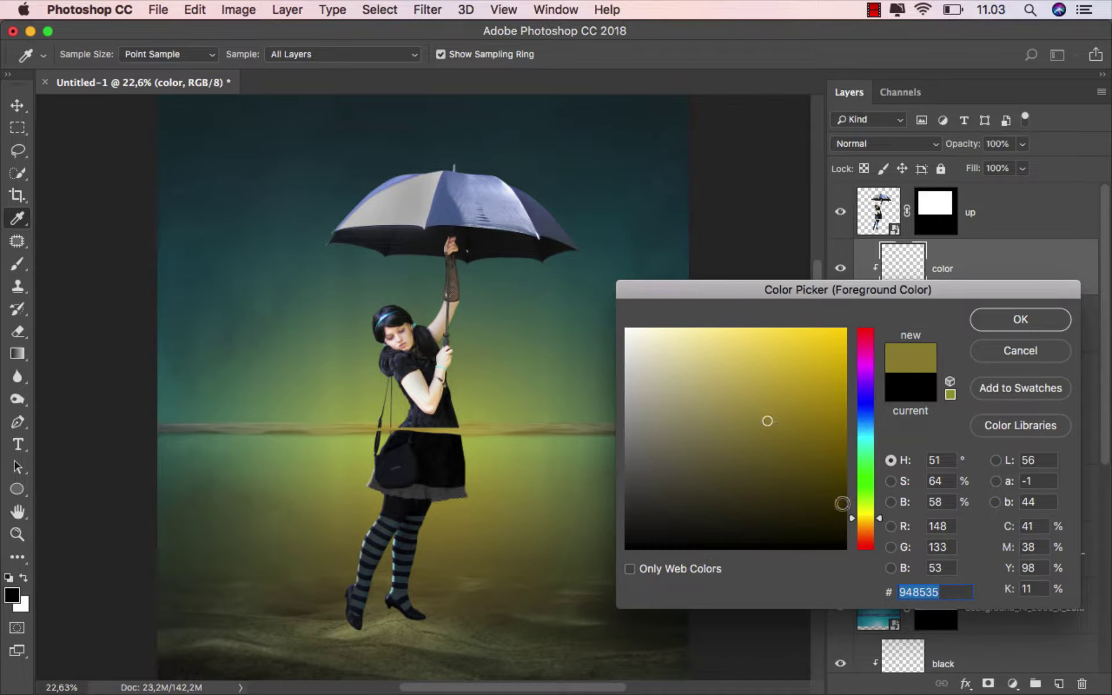
pyautogui.click(868, 532)
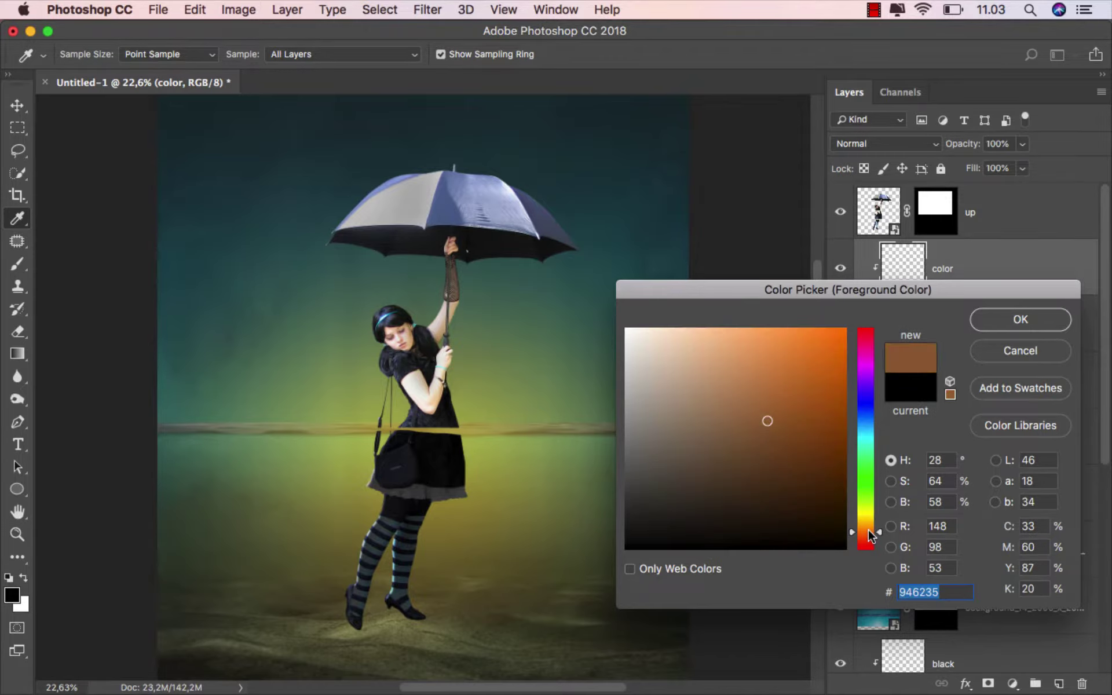
pyautogui.moveTo(868, 530); pyautogui.dragTo(868, 528)
pyautogui.click(1003, 327)
pyautogui.press('g')
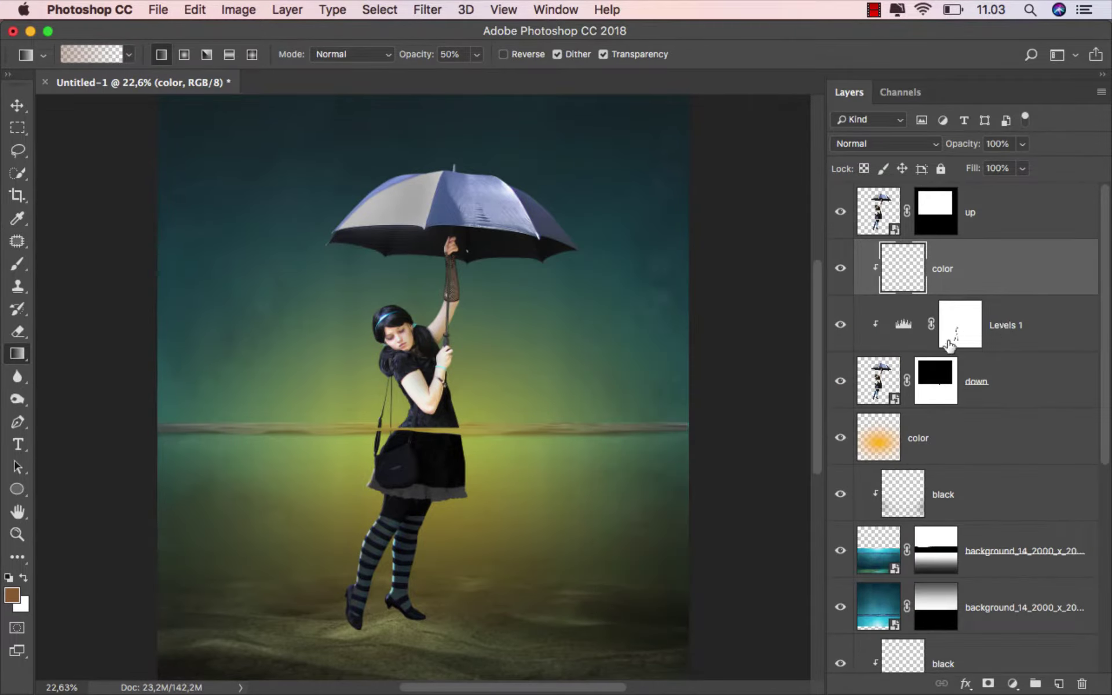
# Step: Draw a brown gradient fading down from the waterline and set the layer to Screen
pyautogui.moveTo(408, 428); pyautogui.dragTo(407, 656)
pyautogui.moveTo(406, 655); pyautogui.dragTo(406, 638)
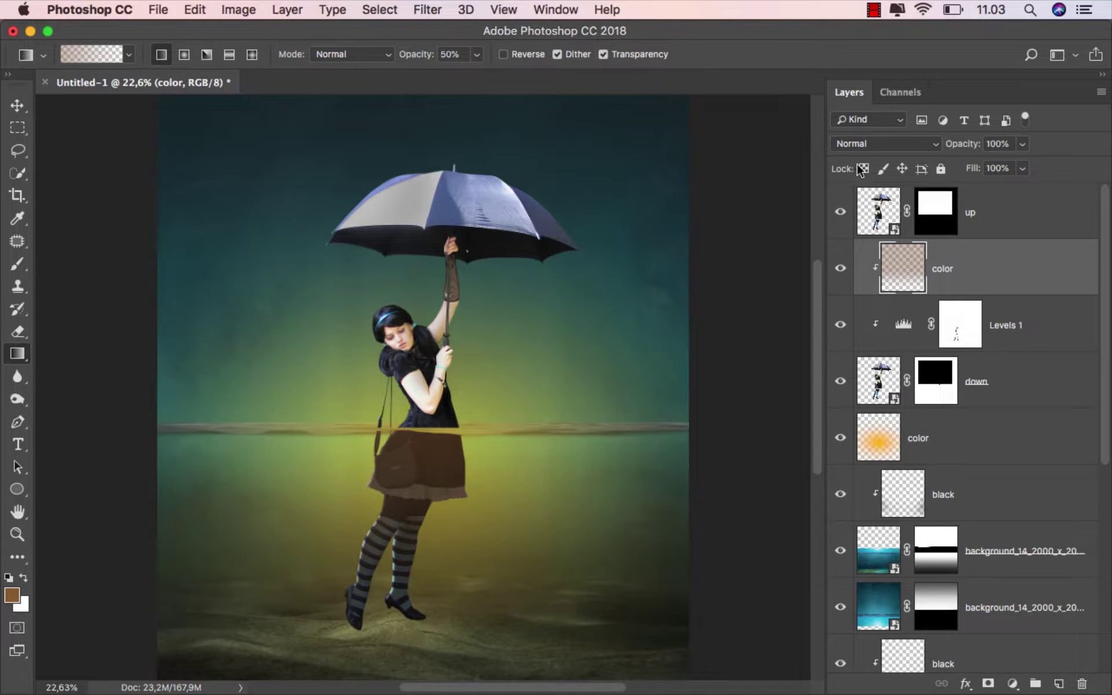
pyautogui.click(860, 144)
pyautogui.click(873, 269)
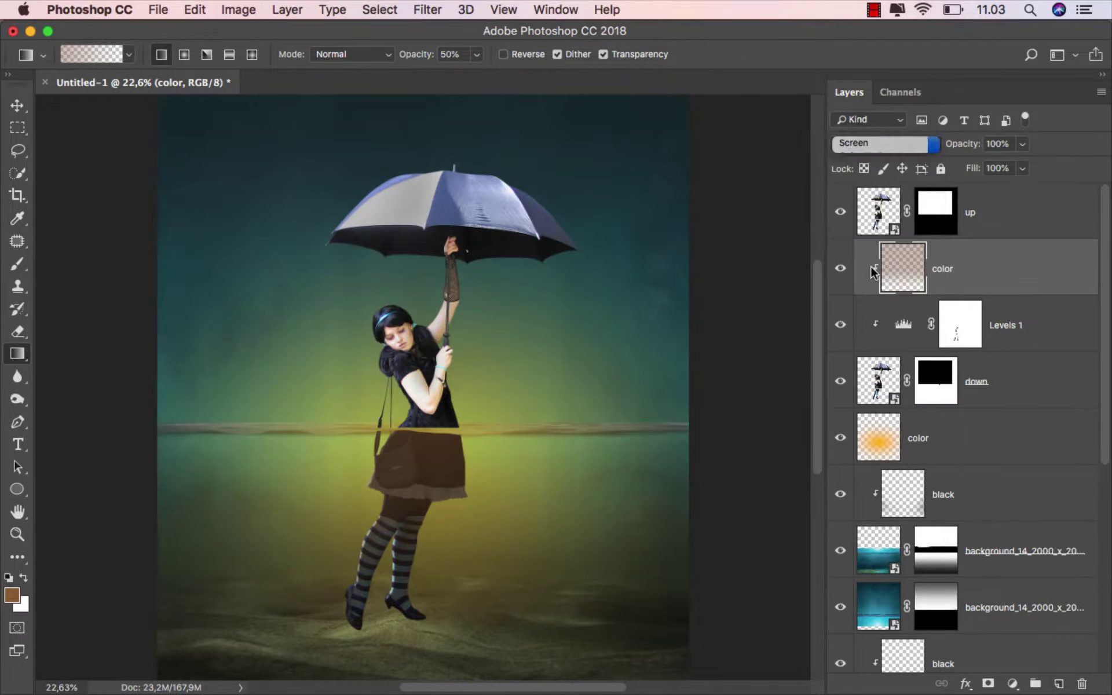
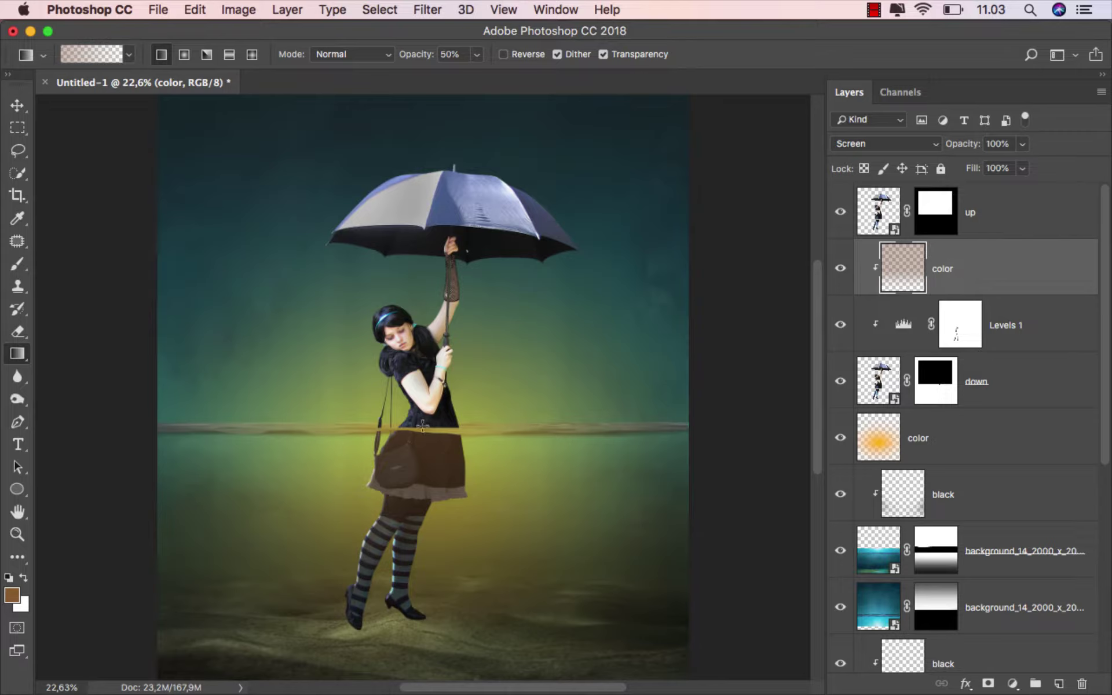
# Step: Drag a gradient on the color layer from the waterline to the bottom, then set its Fill to 79%
pyautogui.moveTo(422, 427); pyautogui.dragTo(412, 653)
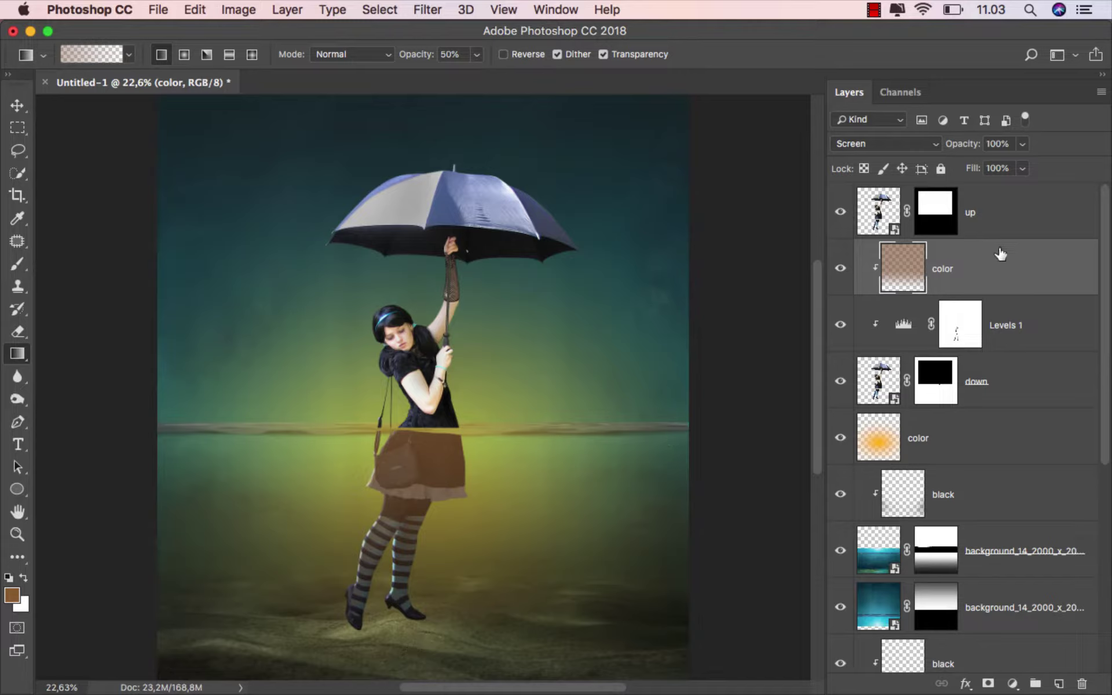
pyautogui.moveTo(1023, 172); pyautogui.dragTo(1010, 192)
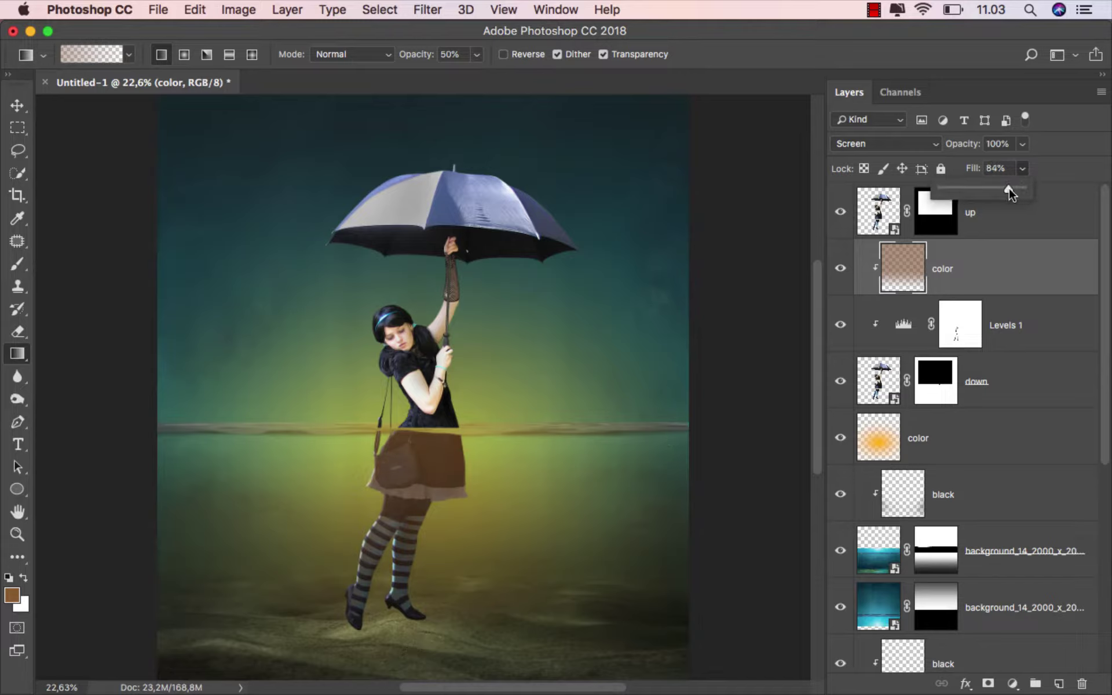
pyautogui.moveTo(1008, 193); pyautogui.dragTo(1006, 193)
pyautogui.click(965, 264)
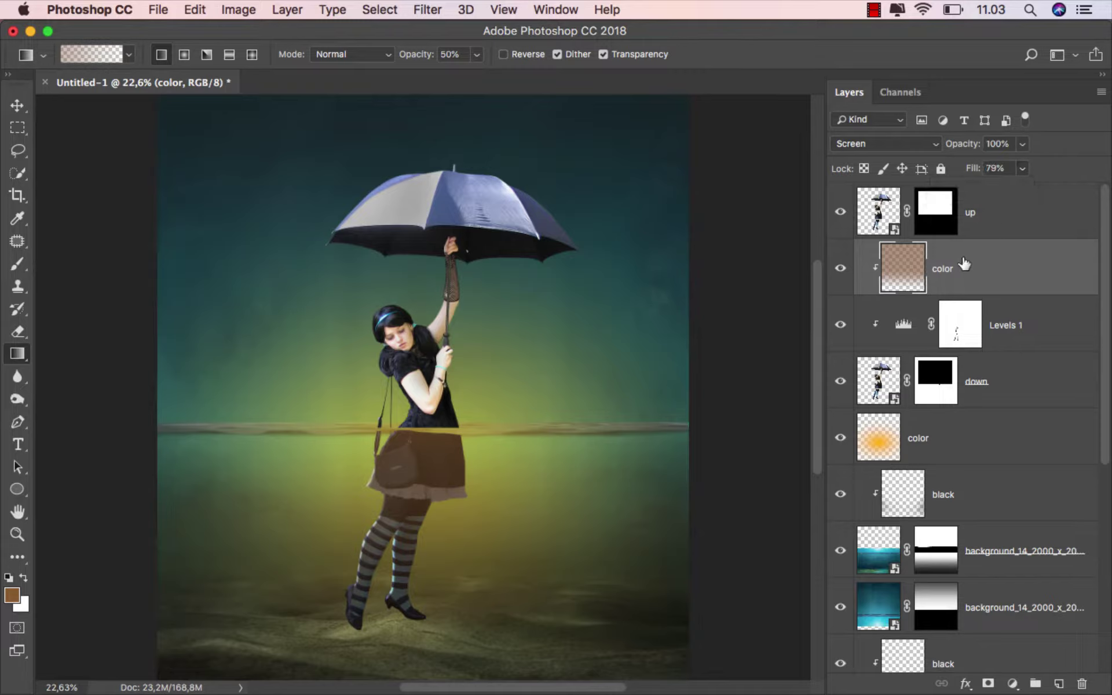
# Step: Give the down layer a white Overlay Inner Shadow: 100% opacity, 122° angle, 8 px distance
pyautogui.press('v')
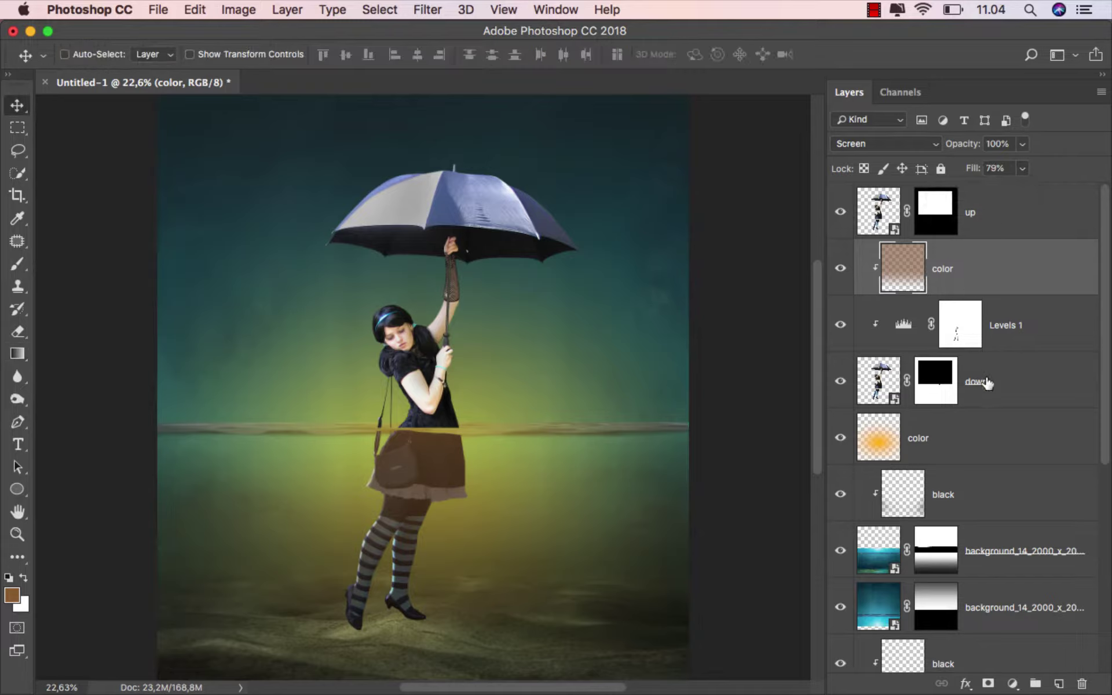
pyautogui.click(987, 382)
pyautogui.rightClick(999, 380)
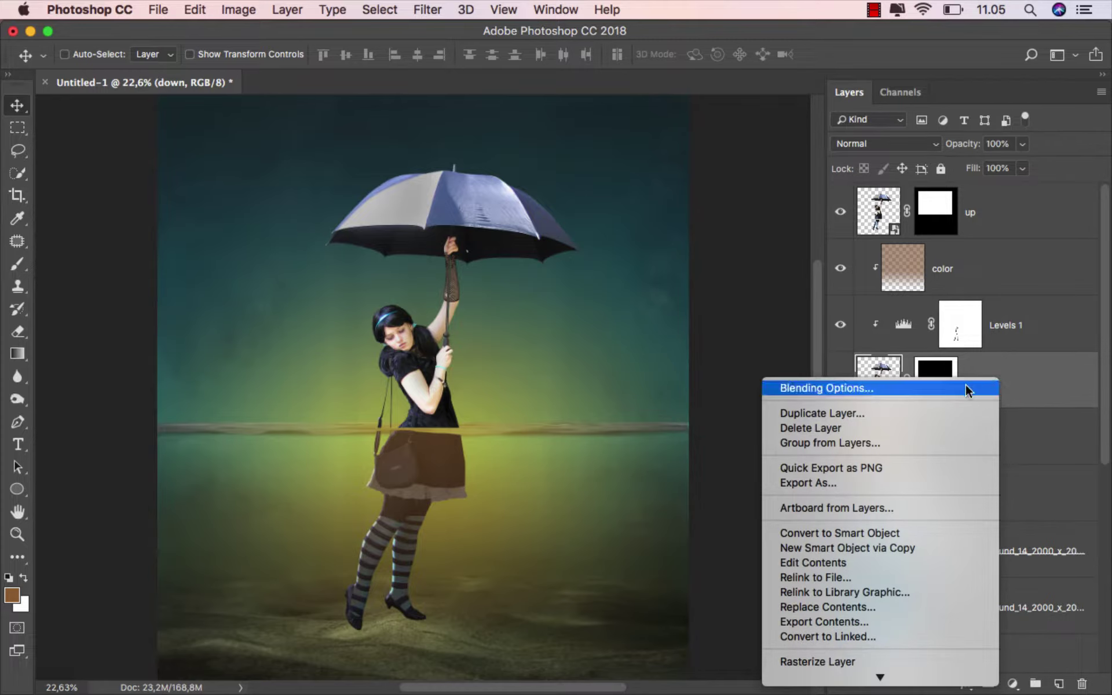
pyautogui.click(900, 388)
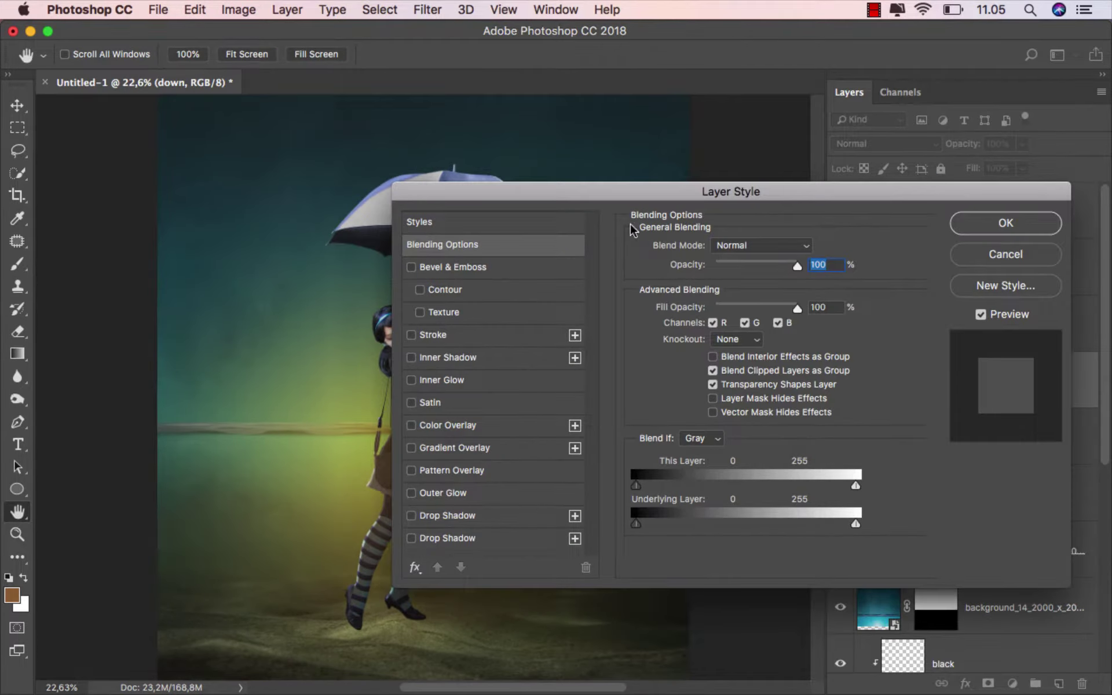
pyautogui.moveTo(579, 197); pyautogui.dragTo(763, 189)
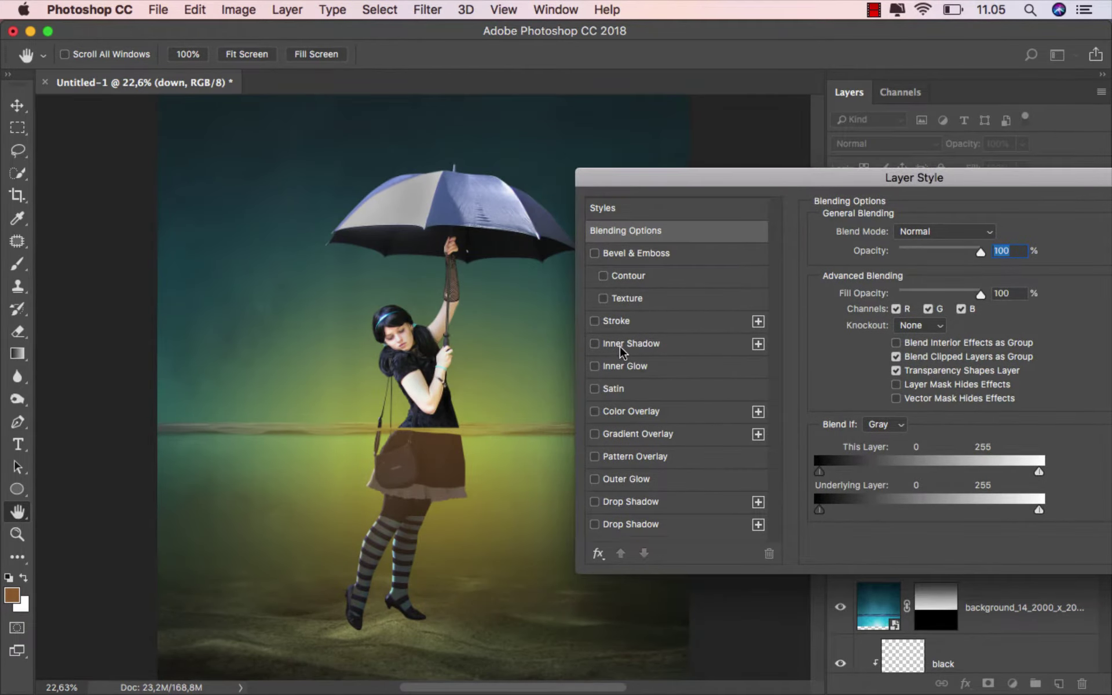
pyautogui.click(620, 346)
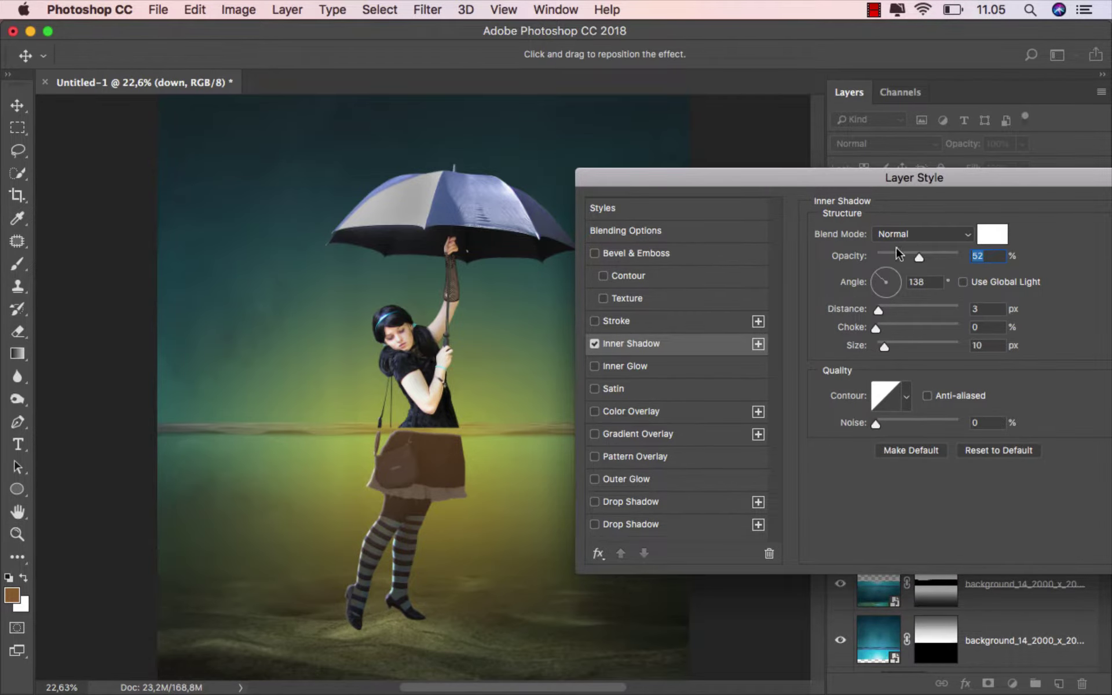
pyautogui.moveTo(918, 258); pyautogui.dragTo(992, 258)
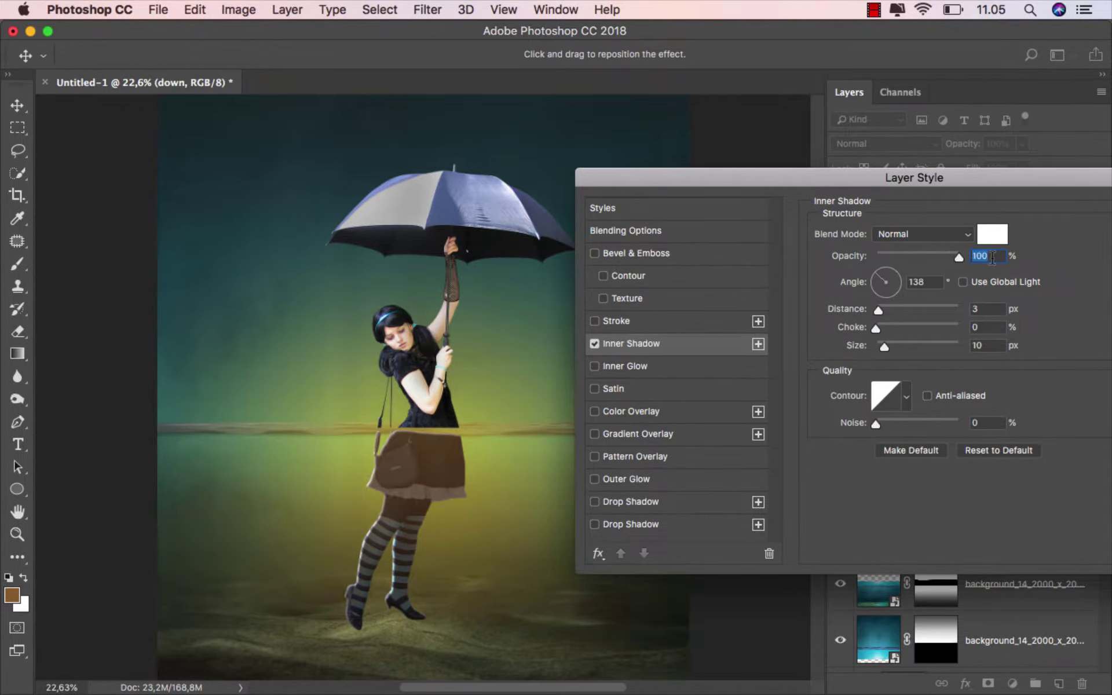
pyautogui.click(908, 235)
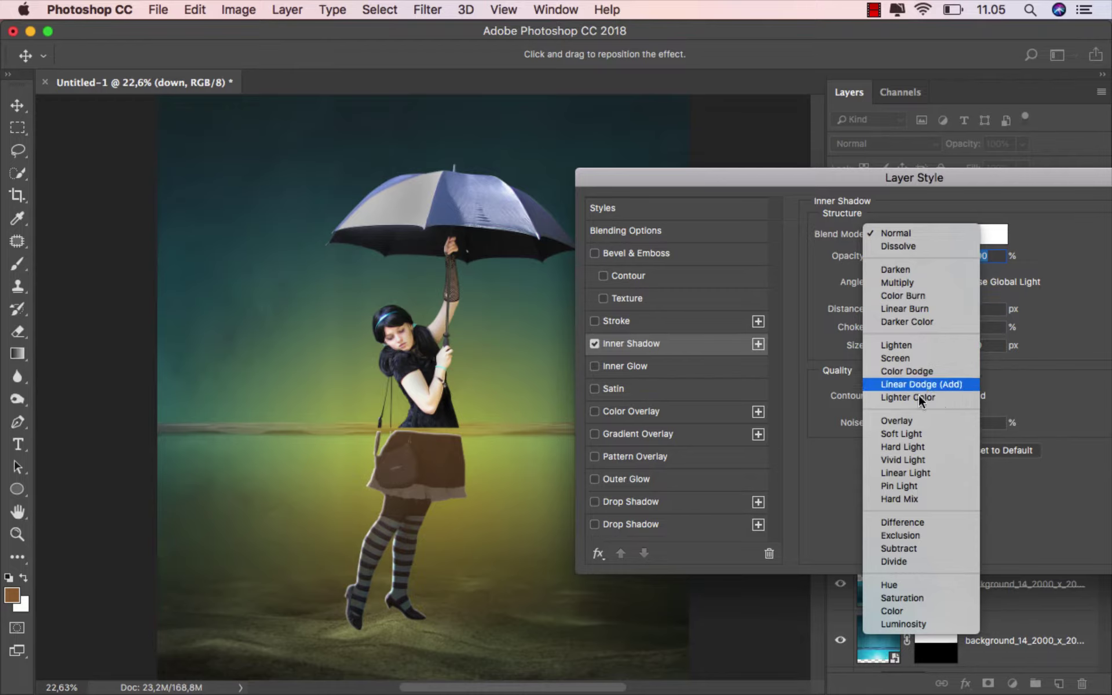
pyautogui.click(919, 417)
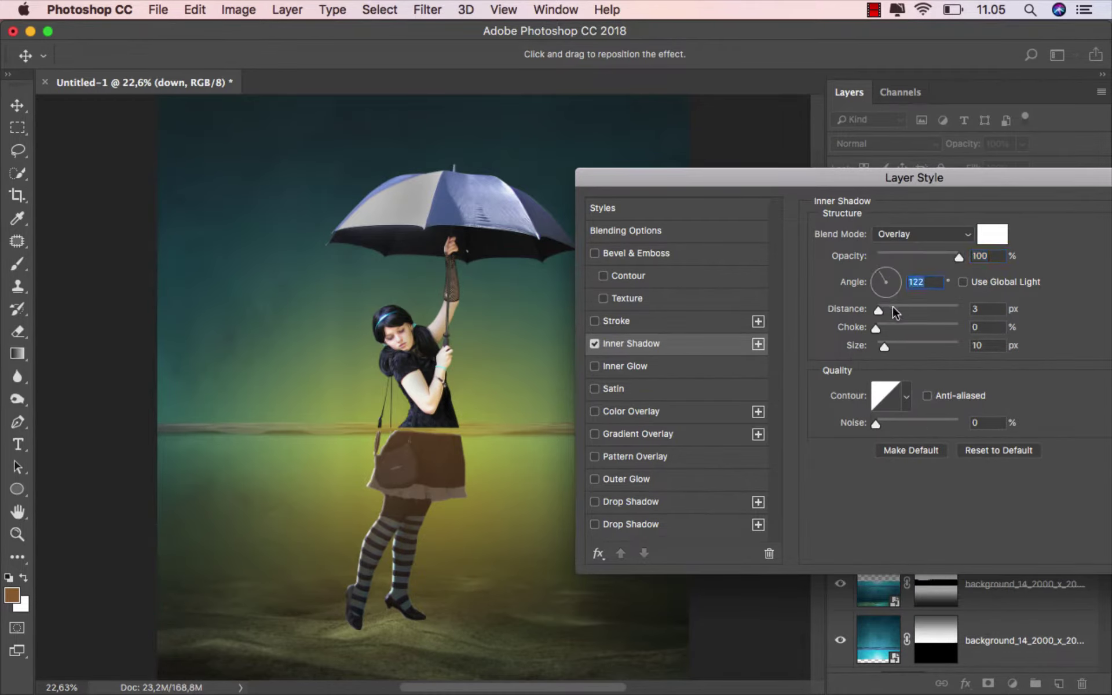
pyautogui.moveTo(879, 308); pyautogui.dragTo(887, 346)
pyautogui.moveTo(891, 180); pyautogui.dragTo(669, 181)
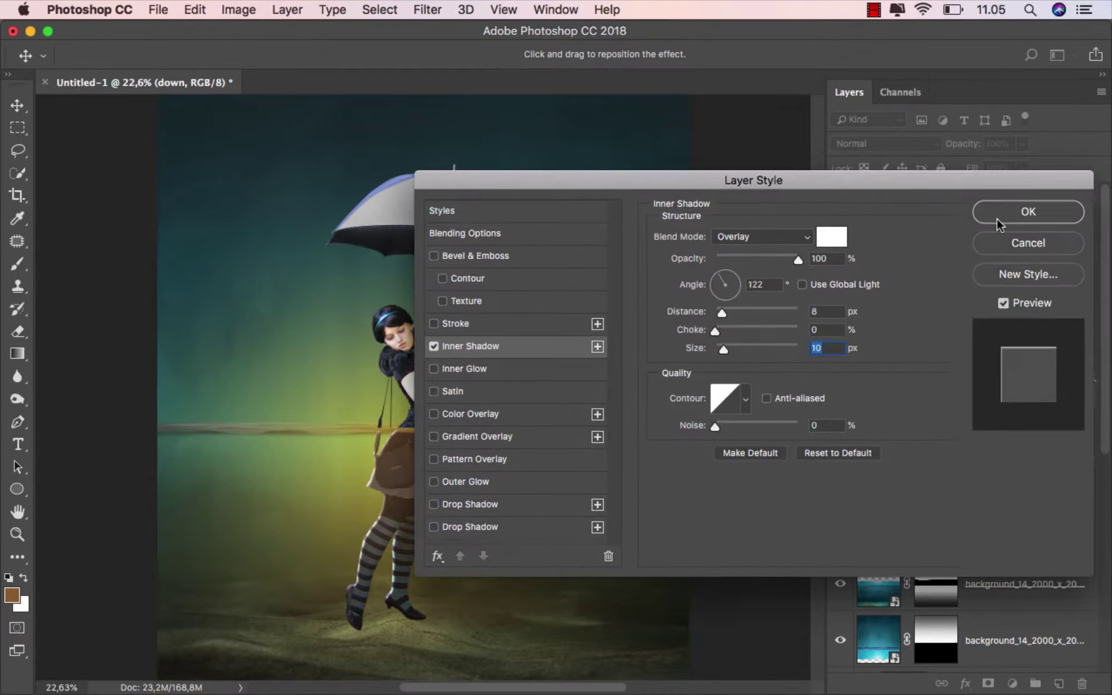
pyautogui.click(999, 218)
# Step: Split down's inner shadow into its own layer above color, with an inverted black mask
pyautogui.rightClick(930, 434)
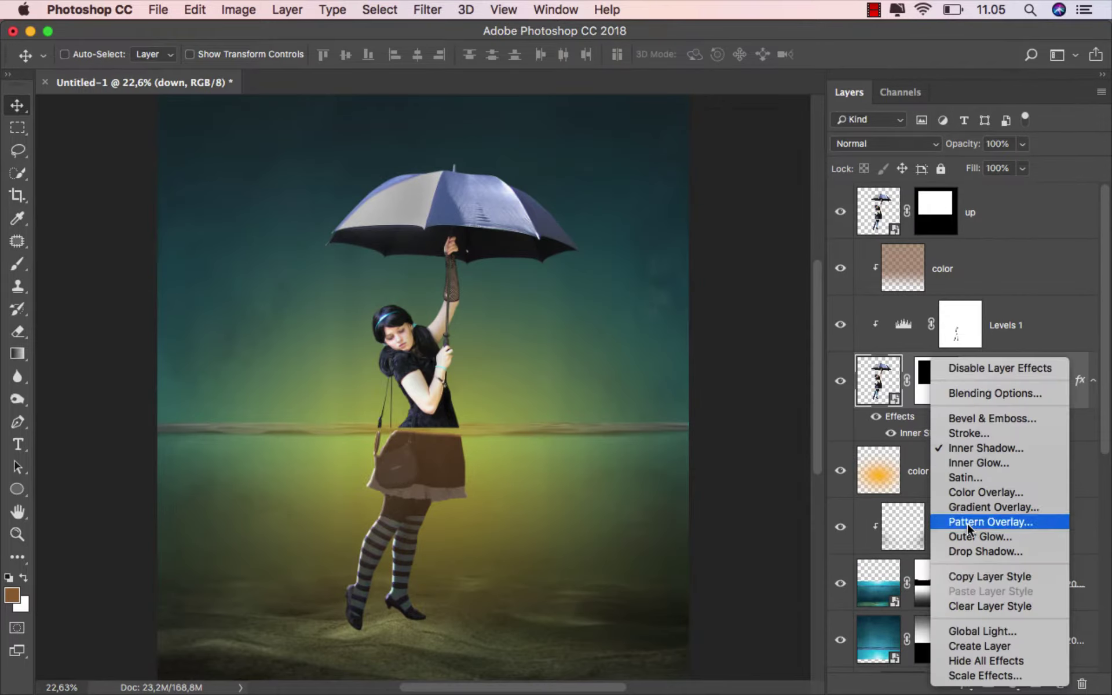
pyautogui.click(982, 641)
pyautogui.moveTo(984, 381); pyautogui.dragTo(989, 262)
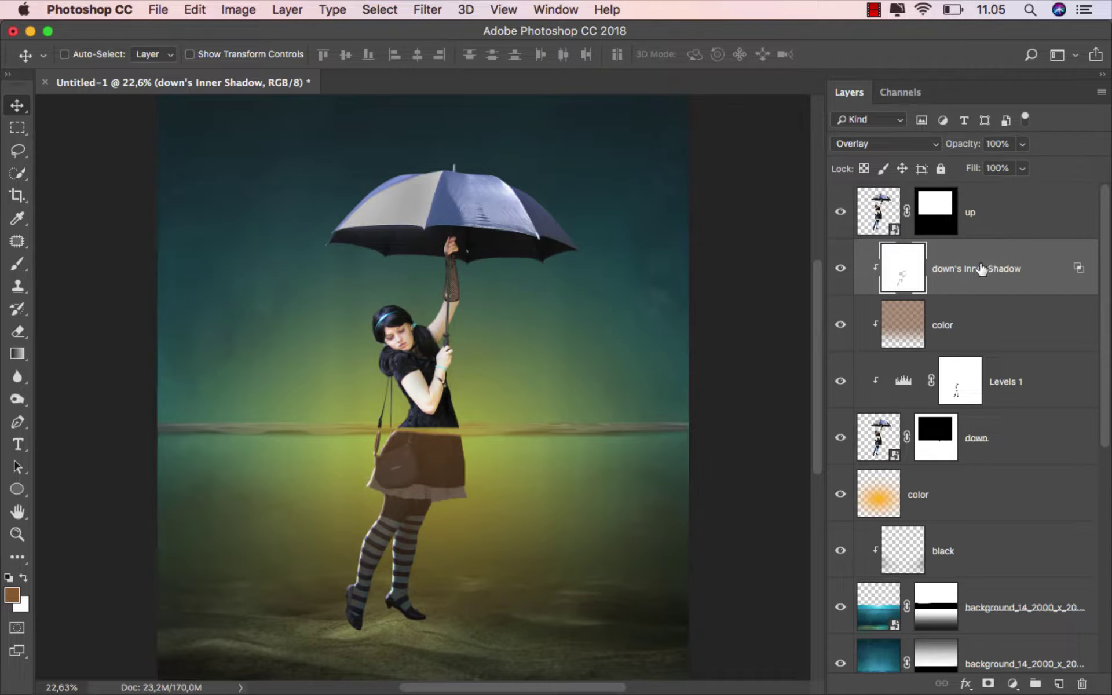
pyautogui.click(988, 683)
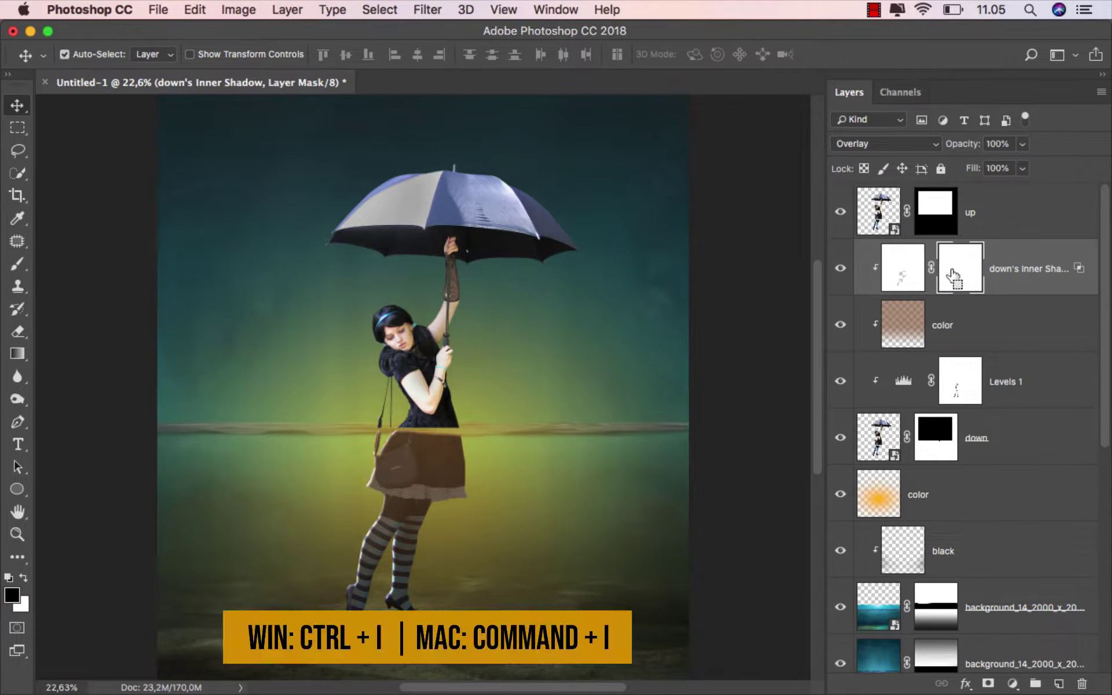
pyautogui.press('super+i')
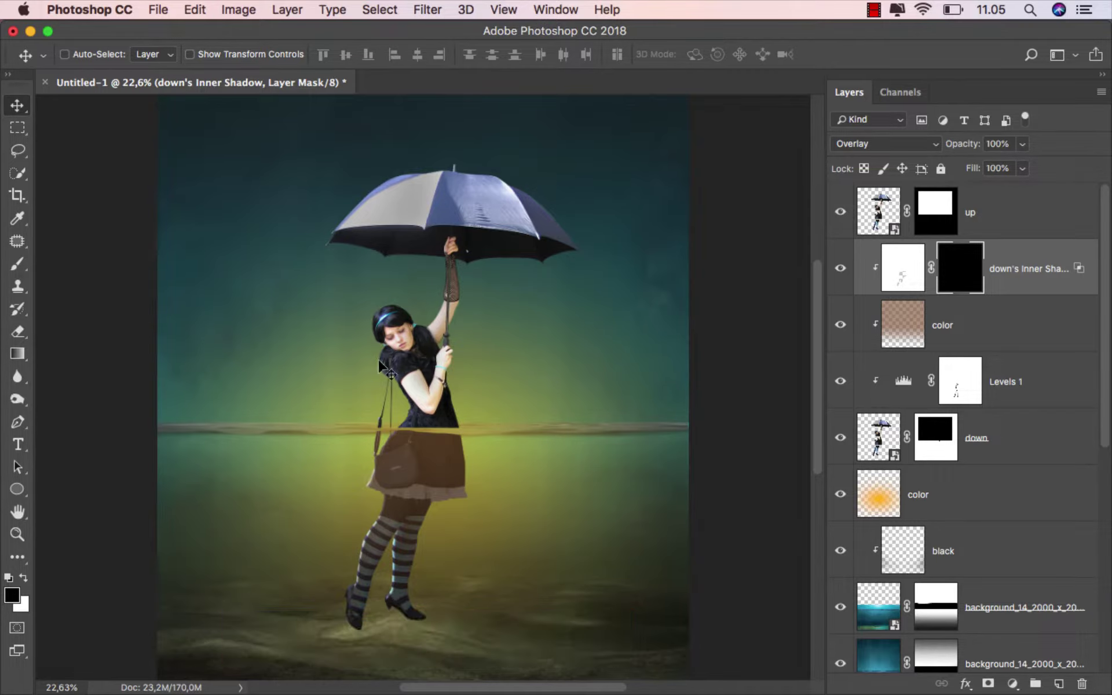
# Step: With a 115 px white brush, reveal the shadow along the bag strap and both legs
pyautogui.click(17, 264)
pyautogui.click(87, 262)
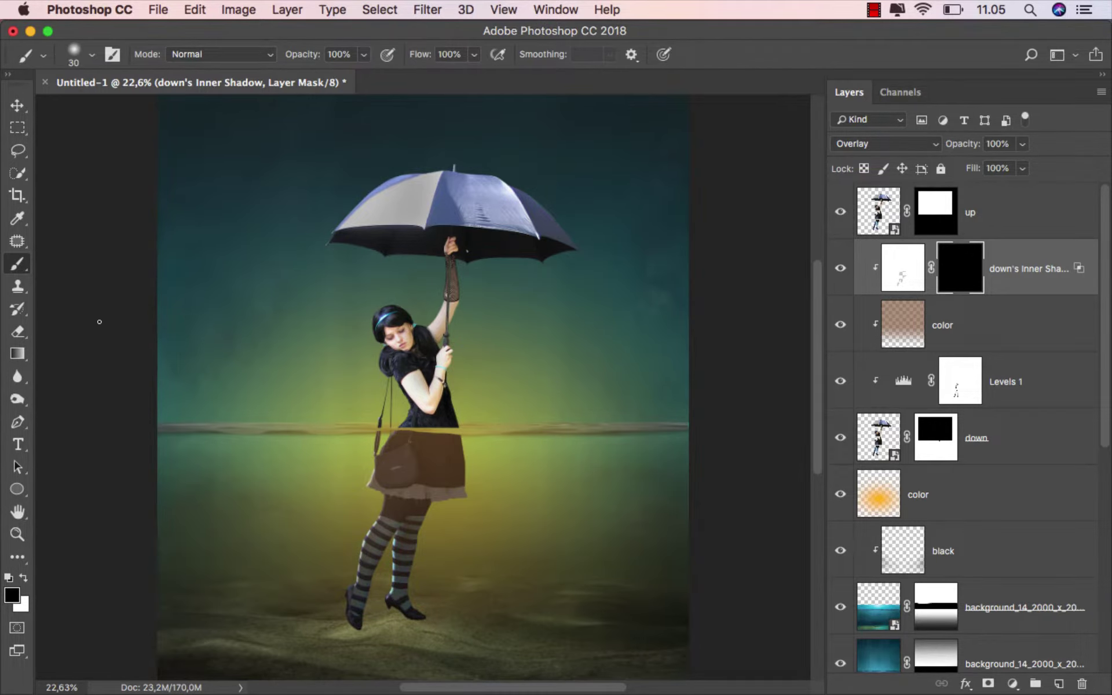
pyautogui.click(24, 577)
pyautogui.scroll(5, 434, 467)
pyautogui.rightClick(416, 399)
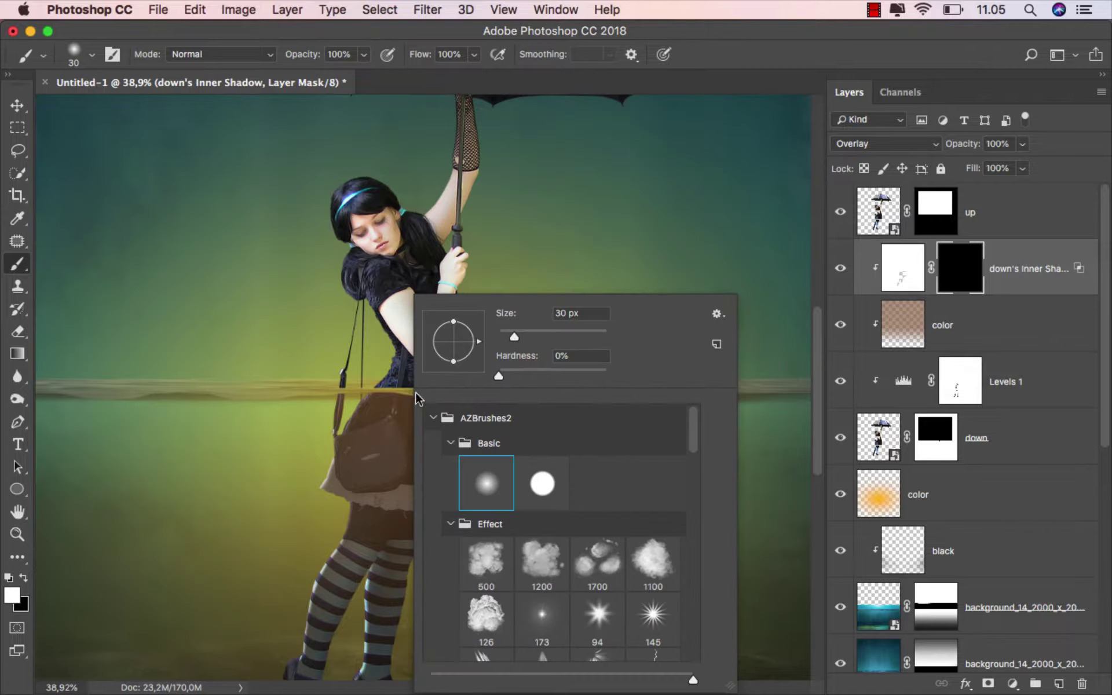
pyautogui.moveTo(356, 414)
pyautogui.mouseDown()
pyautogui.moveTo(377, 406)
pyautogui.moveTo(443, 306)
pyautogui.mouseUp()
pyautogui.moveTo(385, 339); pyautogui.dragTo(360, 423)
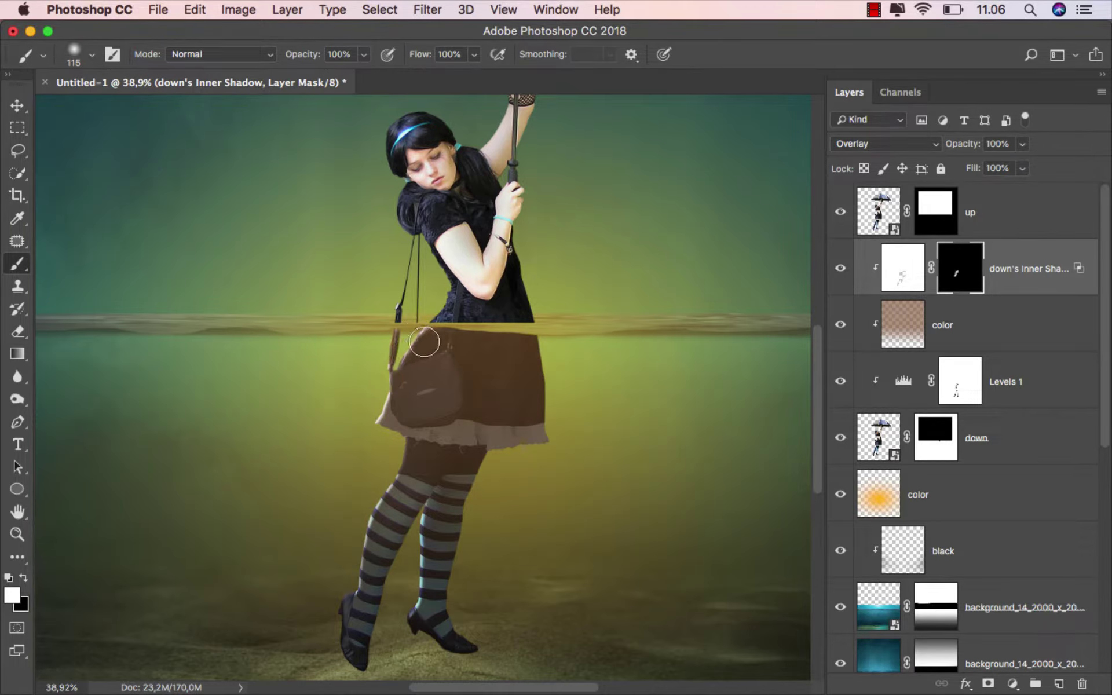
pyautogui.scroll(1, 405, 353)
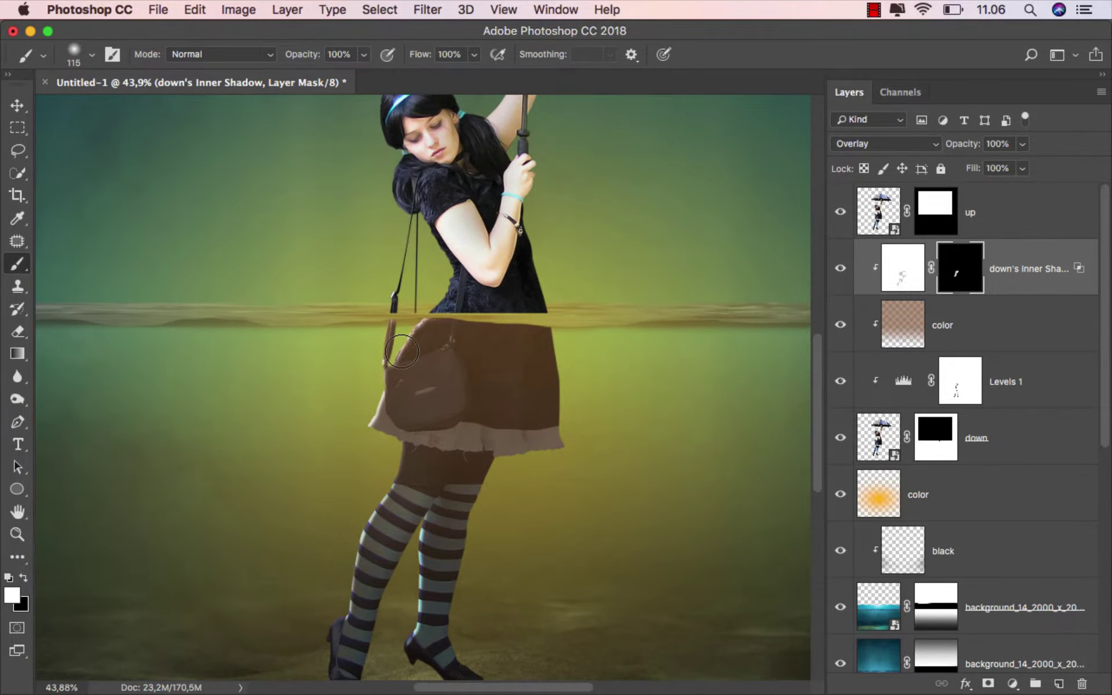
pyautogui.scroll(-2, 420, 347)
pyautogui.scroll(-3, 422, 367)
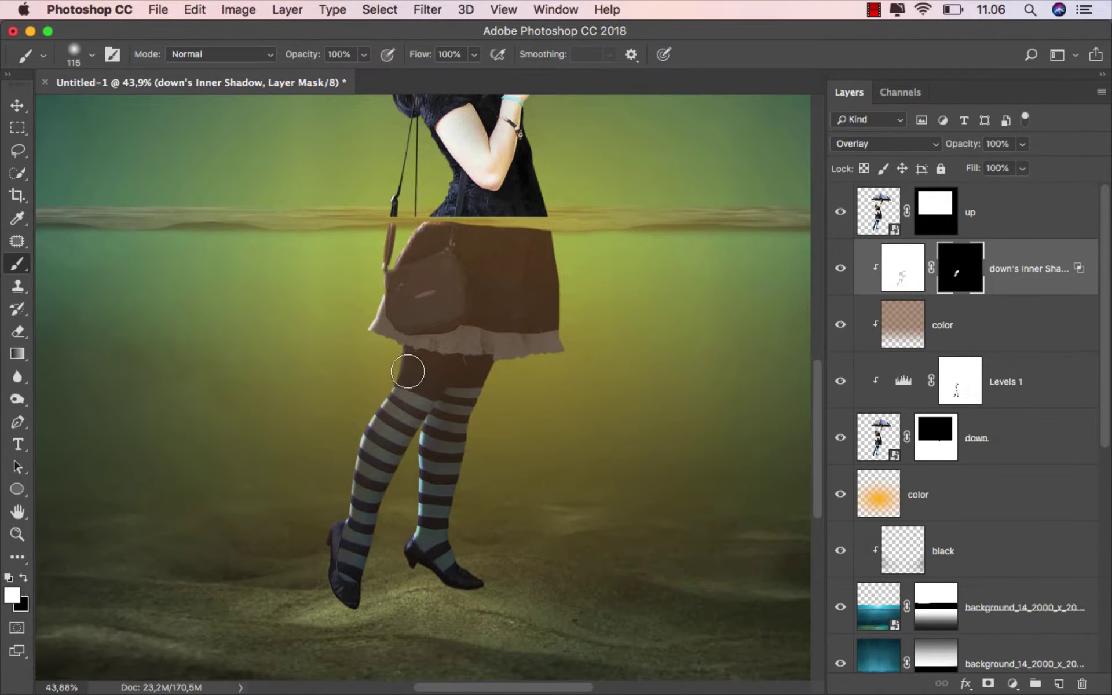
pyautogui.moveTo(391, 369); pyautogui.dragTo(336, 511)
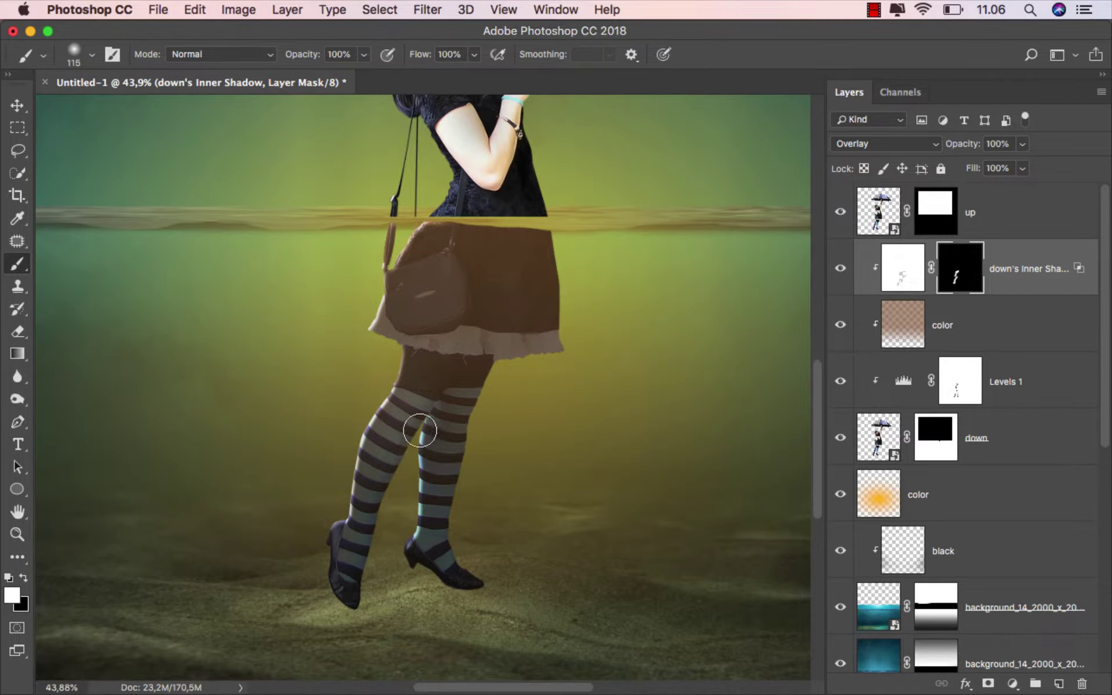
pyautogui.moveTo(422, 427); pyautogui.dragTo(404, 528)
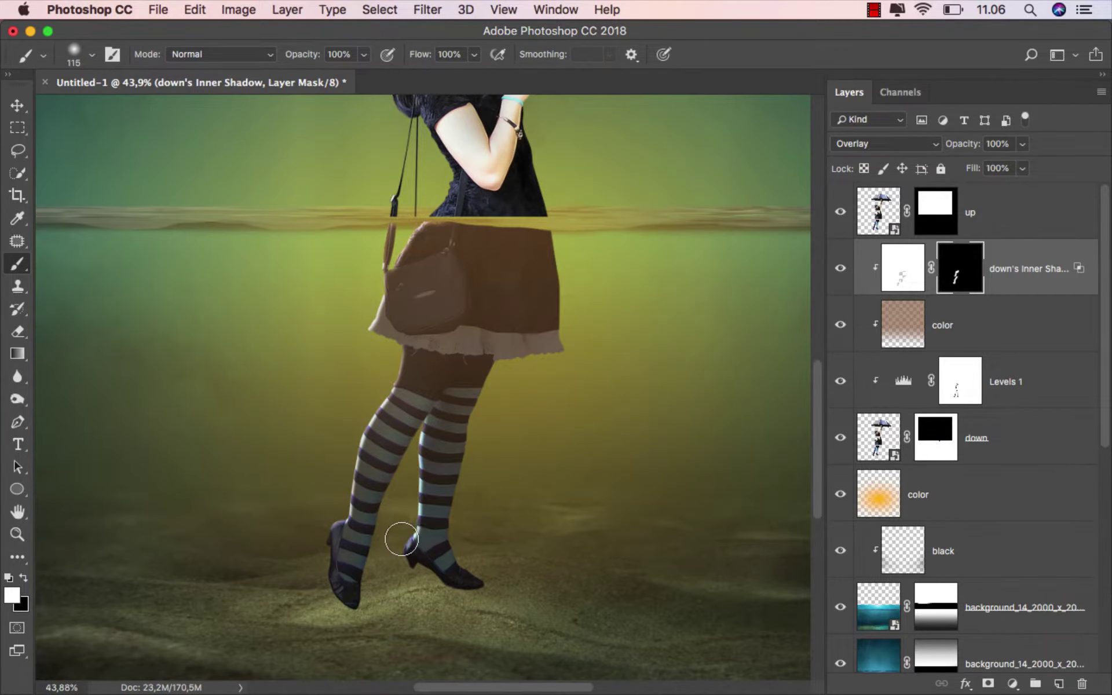
# Step: Paint black on the mask to hide the shadow at the top of the skirt
pyautogui.scroll(2, 480, 405)
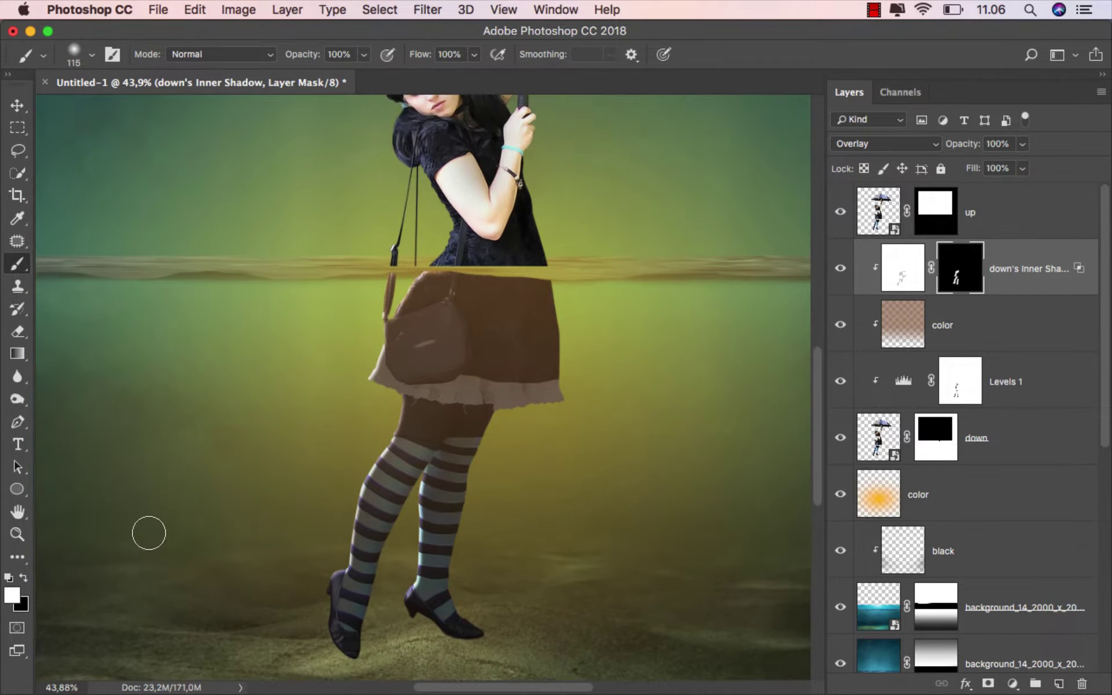
pyautogui.click(24, 578)
pyautogui.moveTo(432, 281)
pyautogui.mouseDown()
pyautogui.moveTo(415, 315)
pyautogui.moveTo(469, 278)
pyautogui.moveTo(401, 277)
pyautogui.moveTo(395, 368)
pyautogui.mouseUp()
pyautogui.scroll(-2, 347, 406)
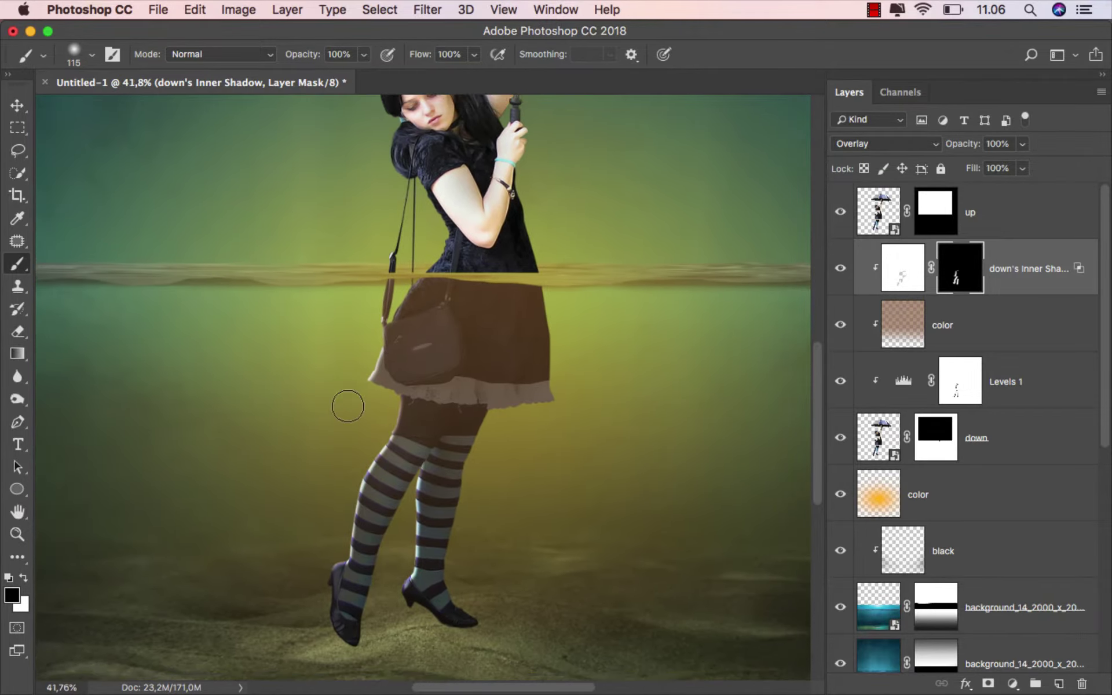
pyautogui.scroll(-5, 348, 406)
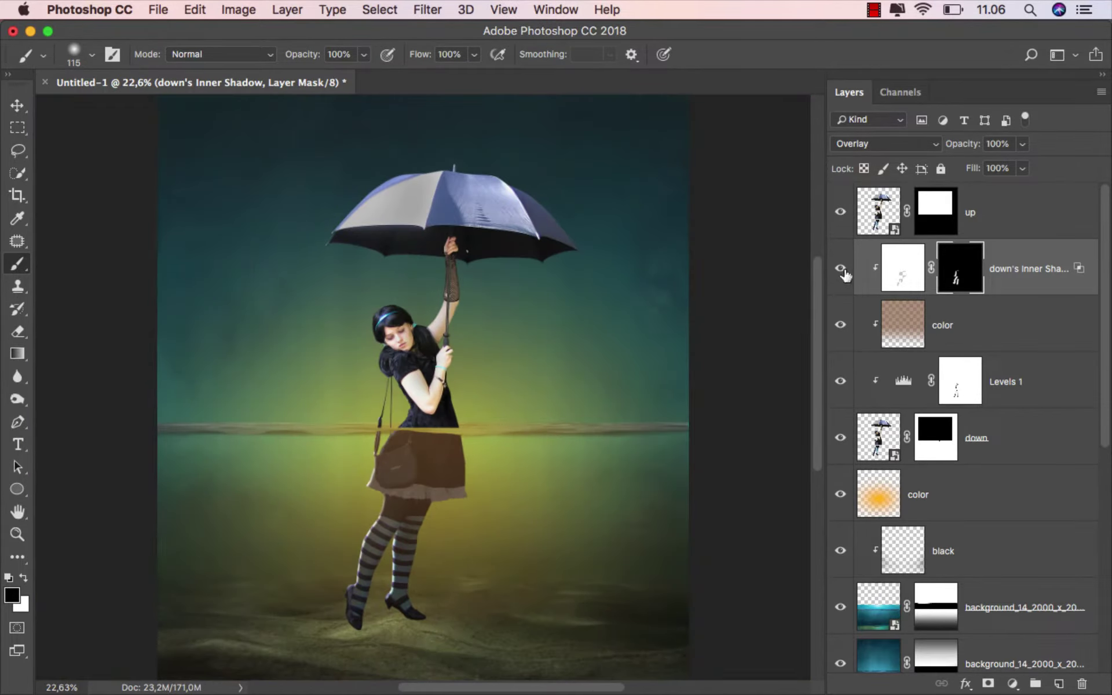
# Step: Add a Hue/Saturation adjustment clipped to the up layer with Saturation at -24
pyautogui.hotkey('ctrl', '2')
pyautogui.press('v')
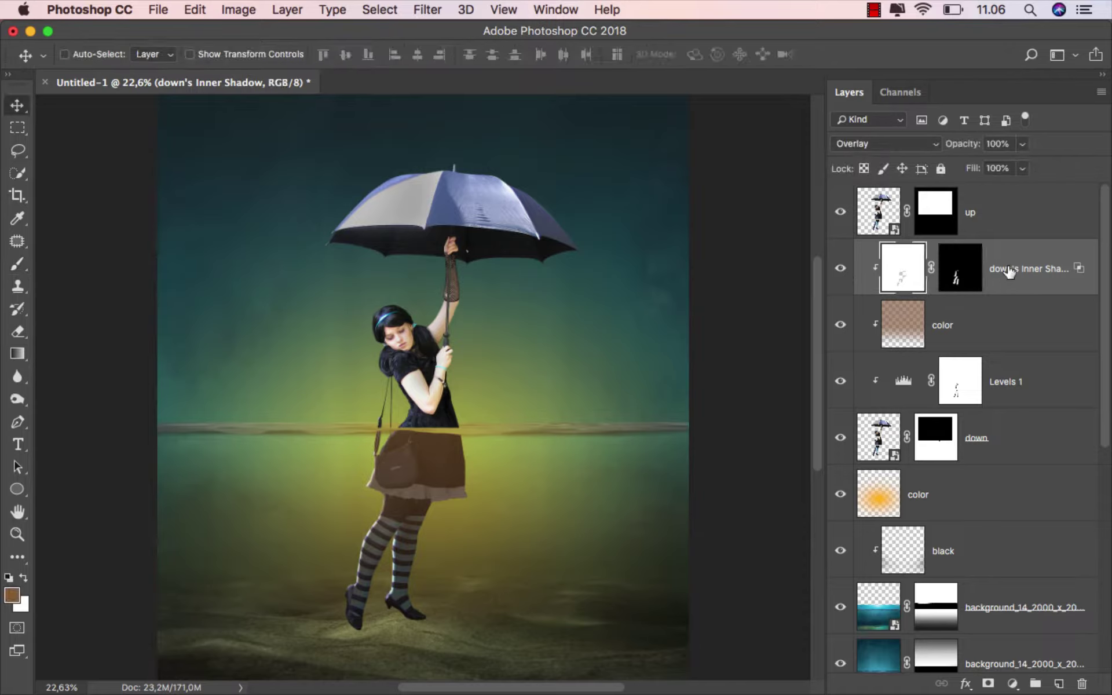
pyautogui.click(989, 217)
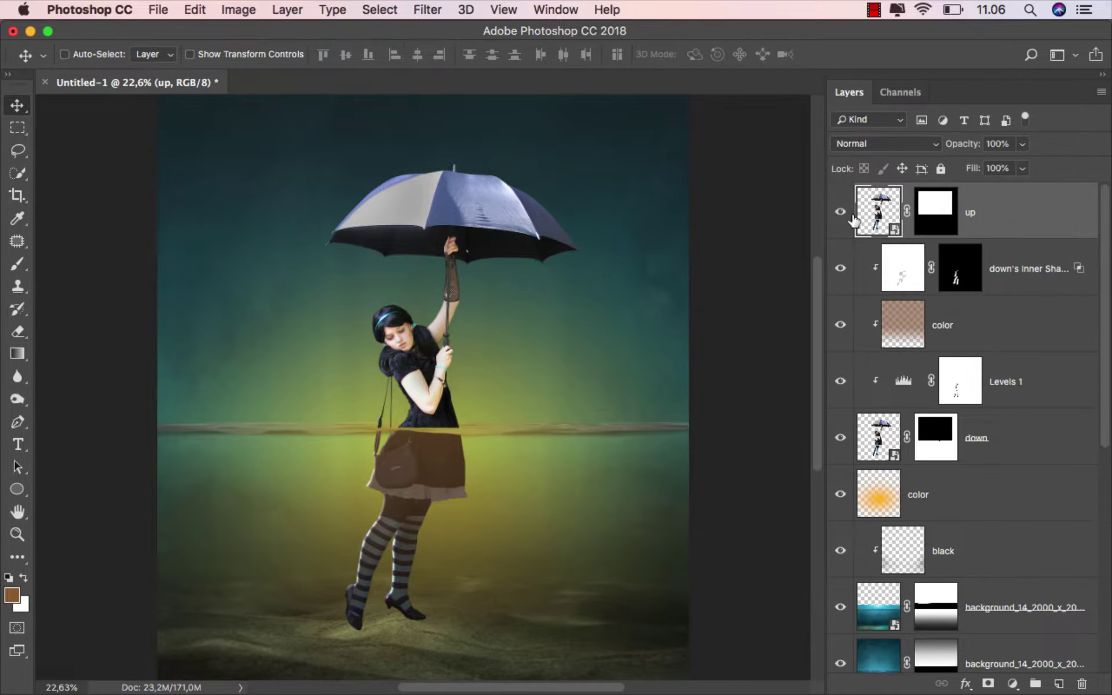
pyautogui.click(840, 219)
pyautogui.click(1012, 684)
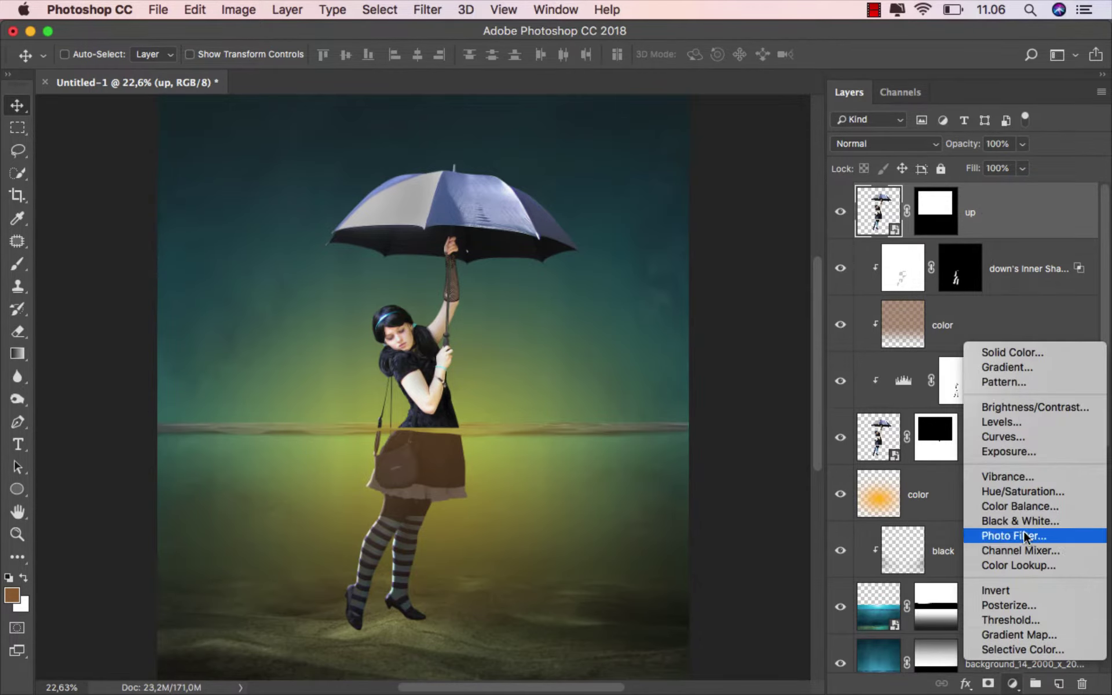
pyautogui.click(1034, 493)
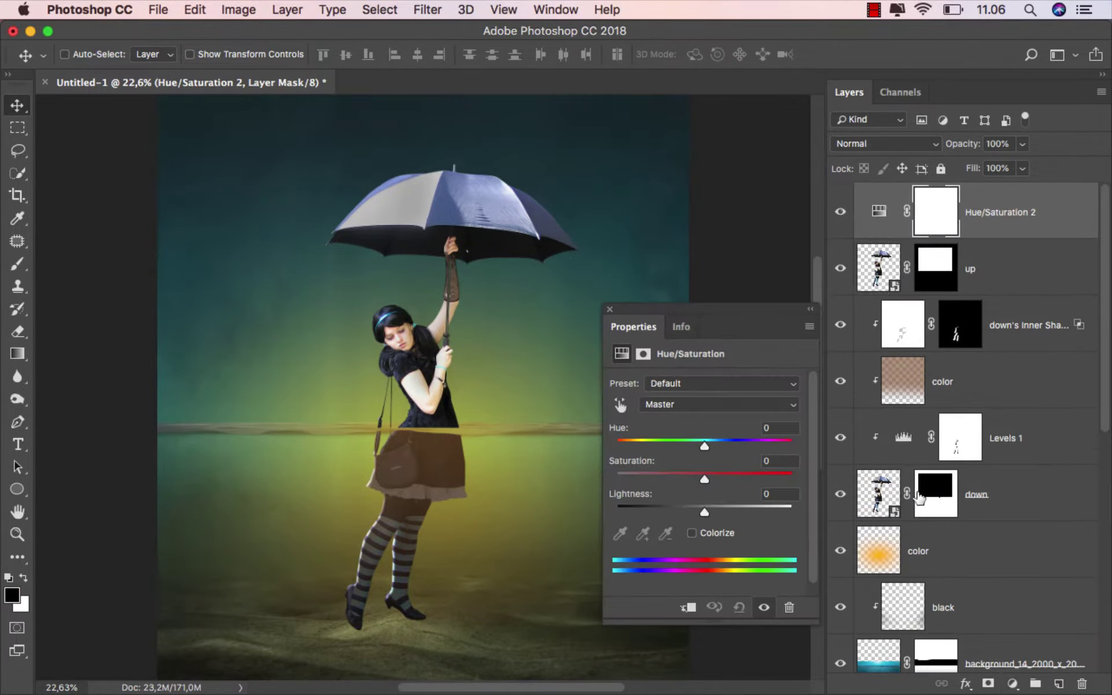
pyautogui.click(689, 608)
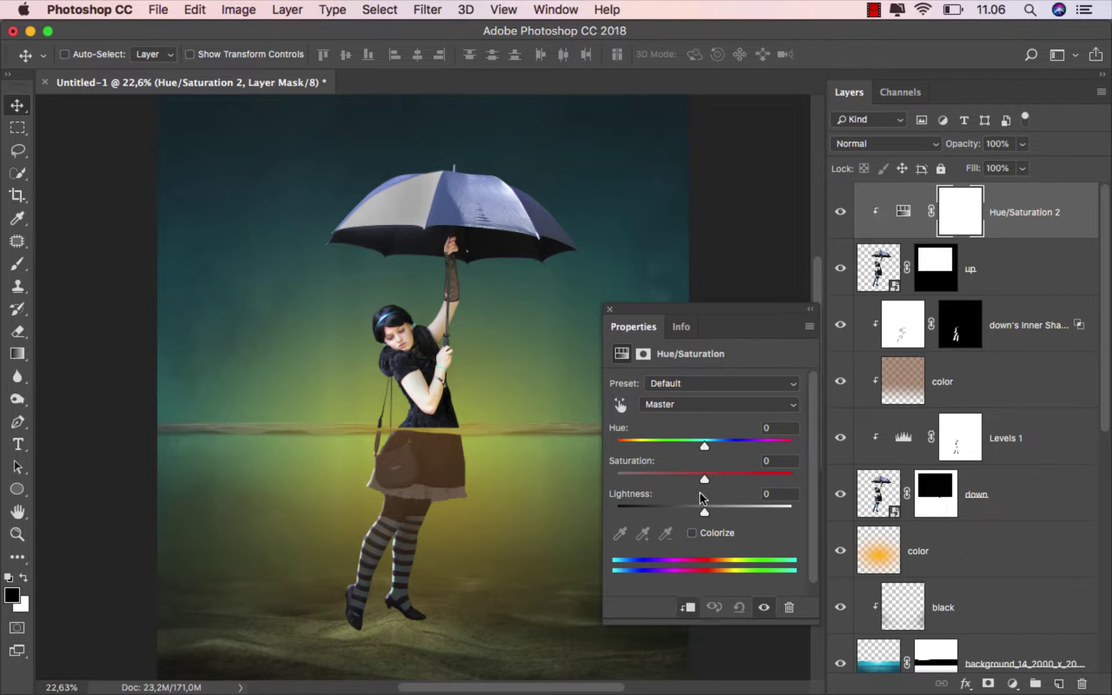
pyautogui.moveTo(704, 478); pyautogui.dragTo(683, 483)
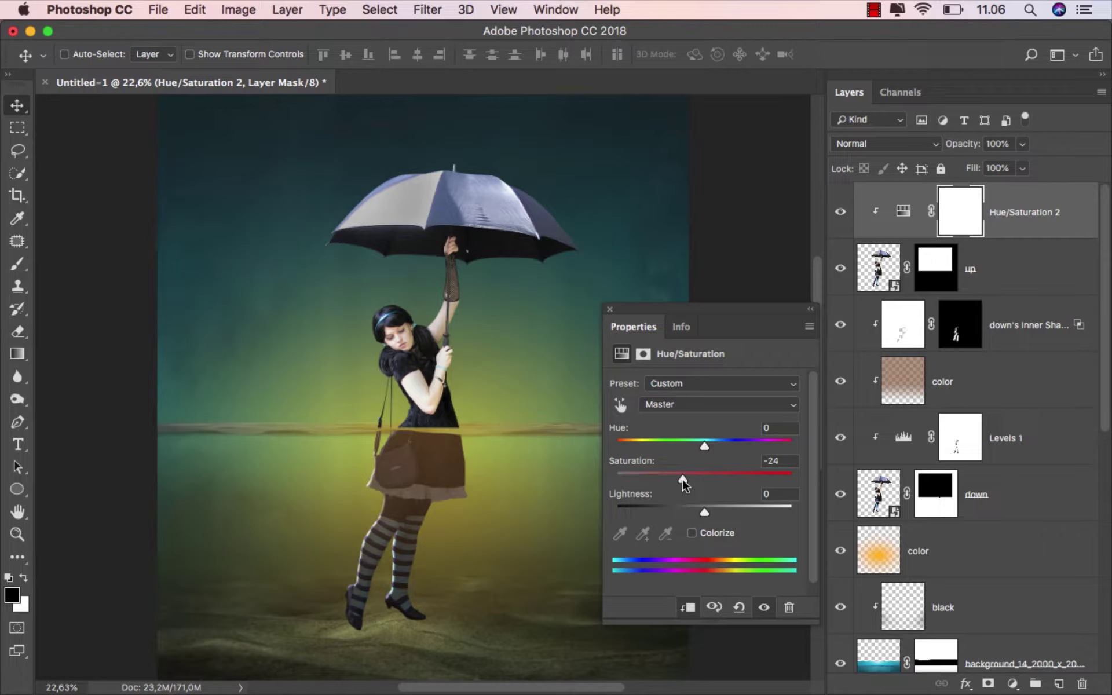
pyautogui.click(605, 307)
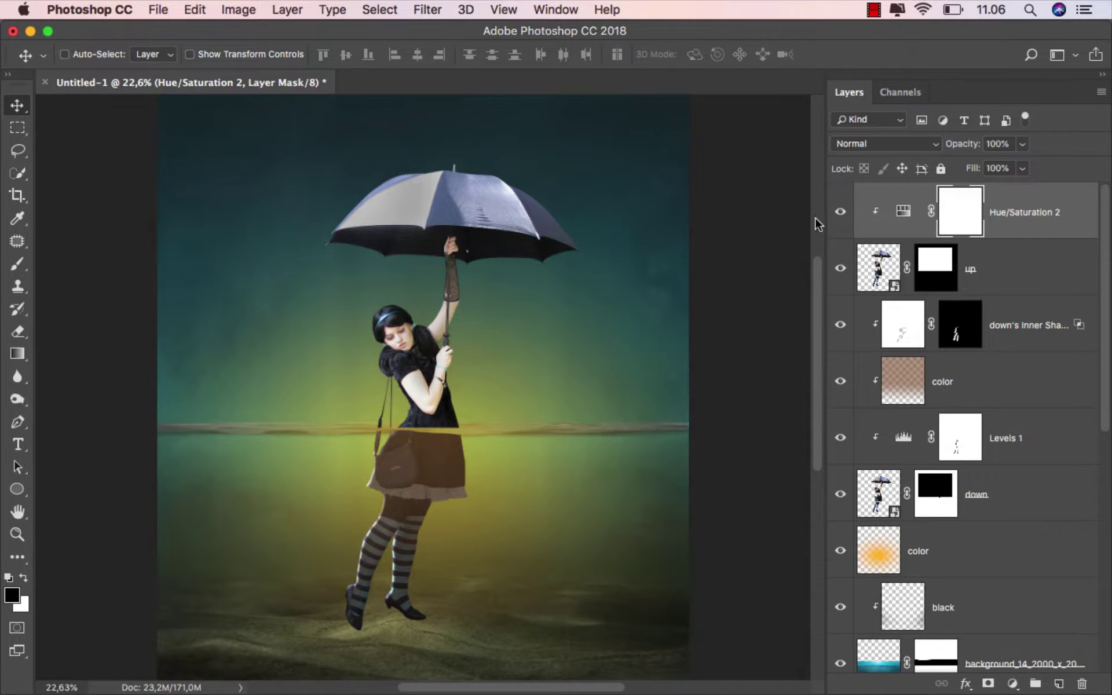
# Step: Add a clipped Levels 2 adjustment with output white lowered to 212
pyautogui.click(994, 217)
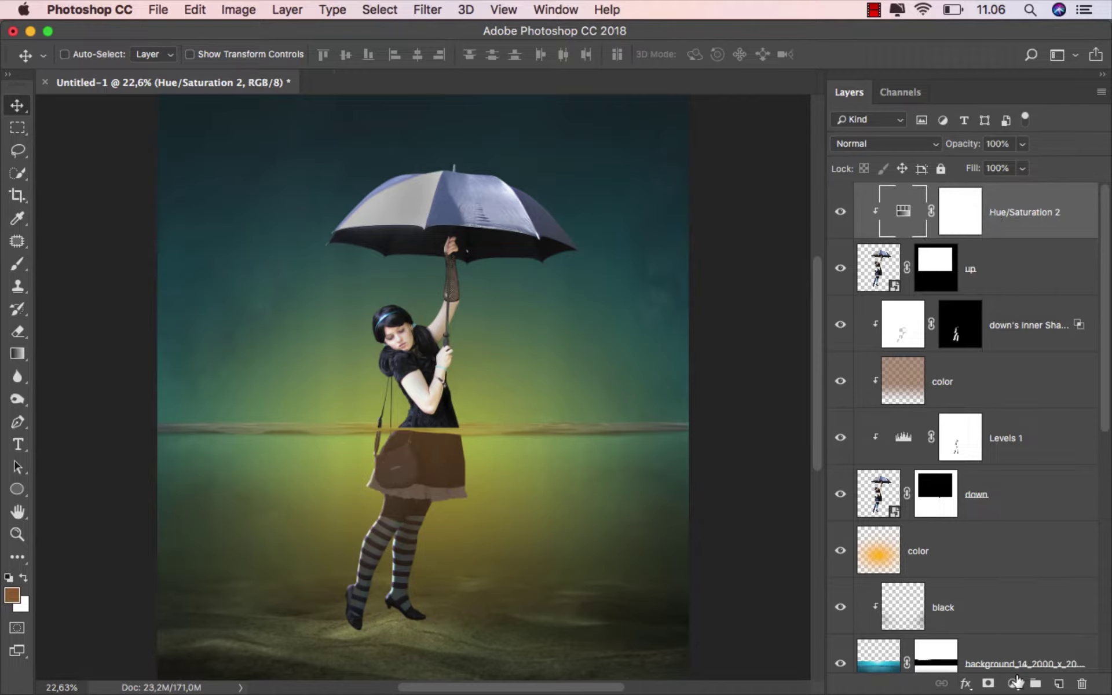
pyautogui.click(1014, 682)
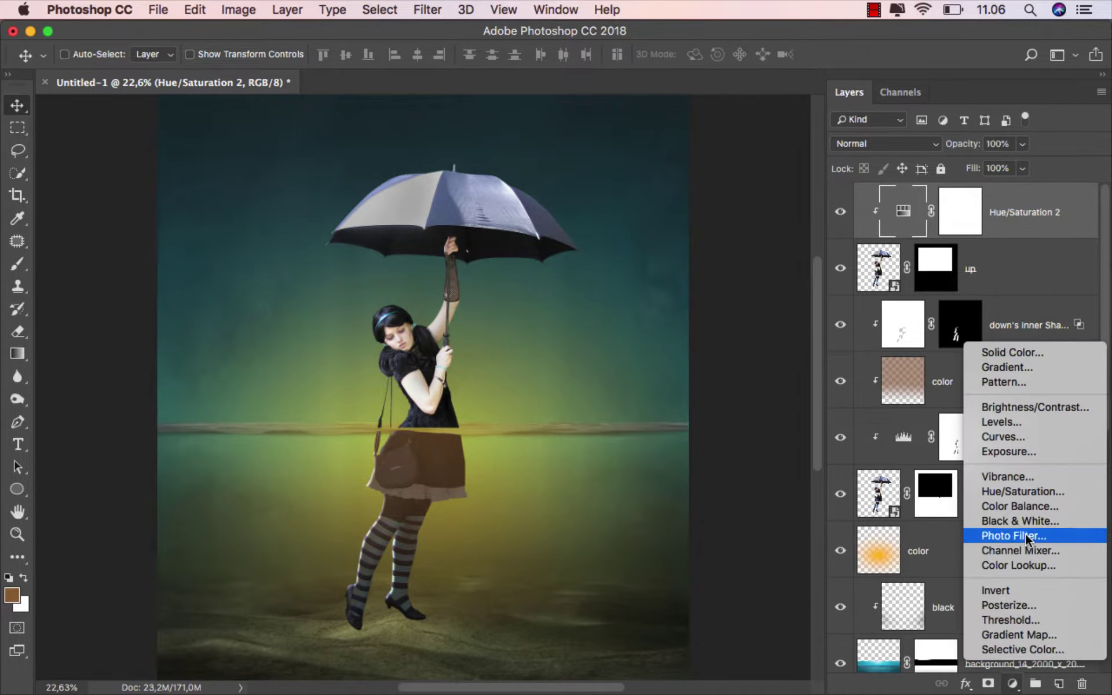
pyautogui.click(1031, 425)
pyautogui.click(690, 607)
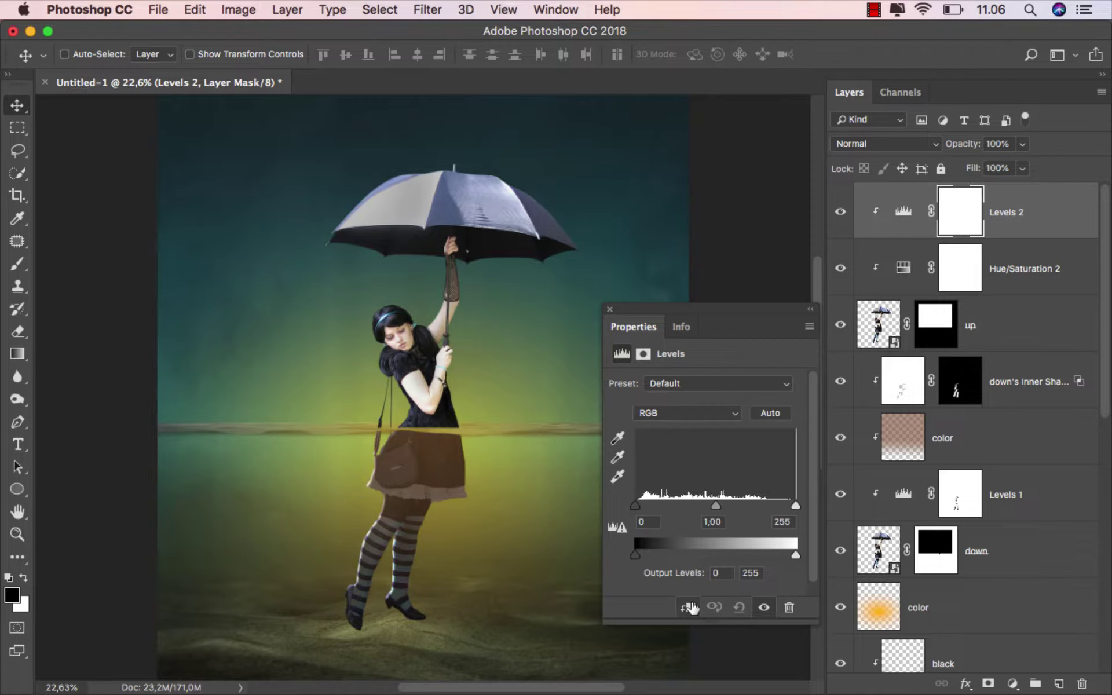
pyautogui.moveTo(795, 555); pyautogui.dragTo(768, 554)
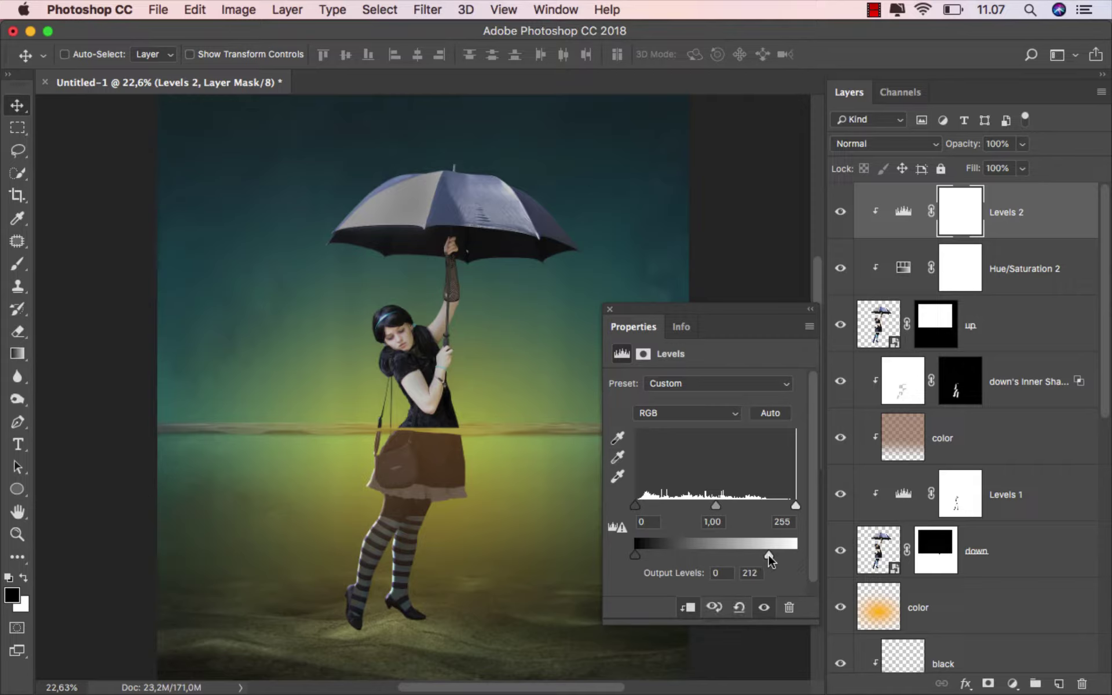
pyautogui.click(609, 309)
pyautogui.click(847, 218)
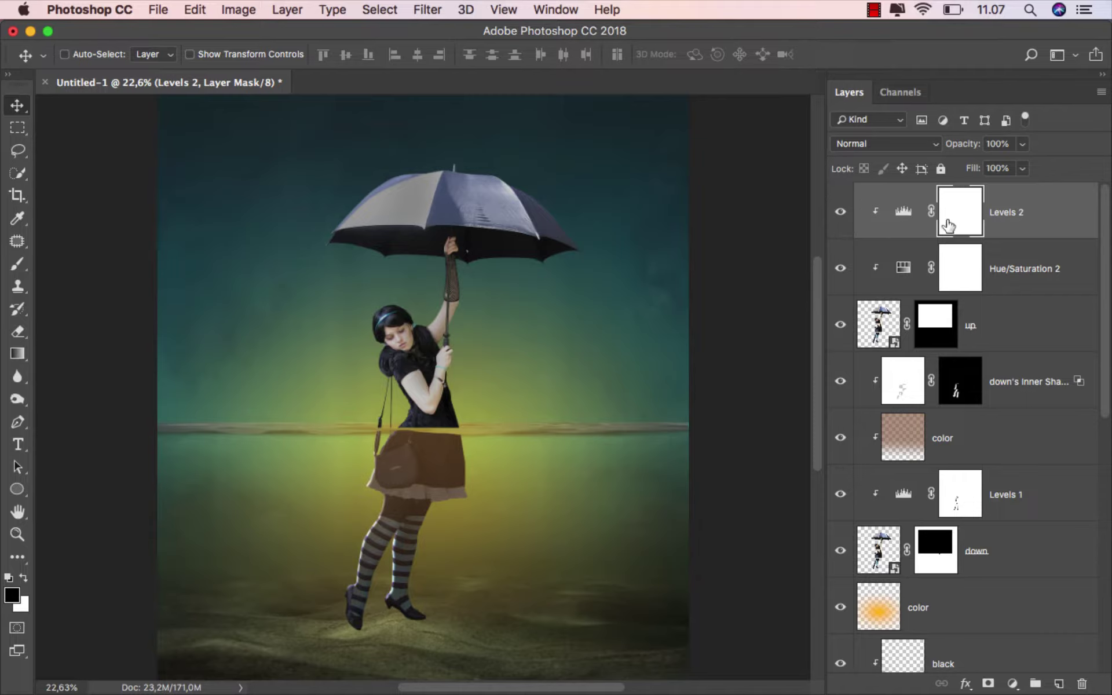
pyautogui.click(1021, 221)
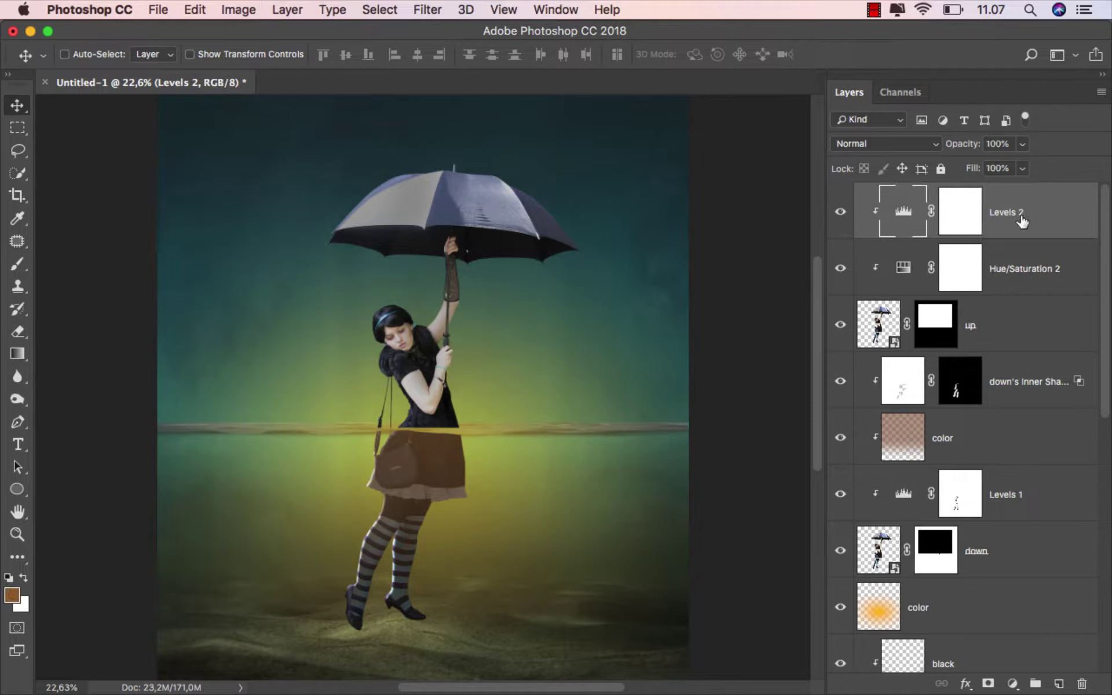
# Step: Brush black and white on the up layer's mask so the dress edge meets the waterline cleanly
pyautogui.click(935, 325)
pyautogui.click(17, 264)
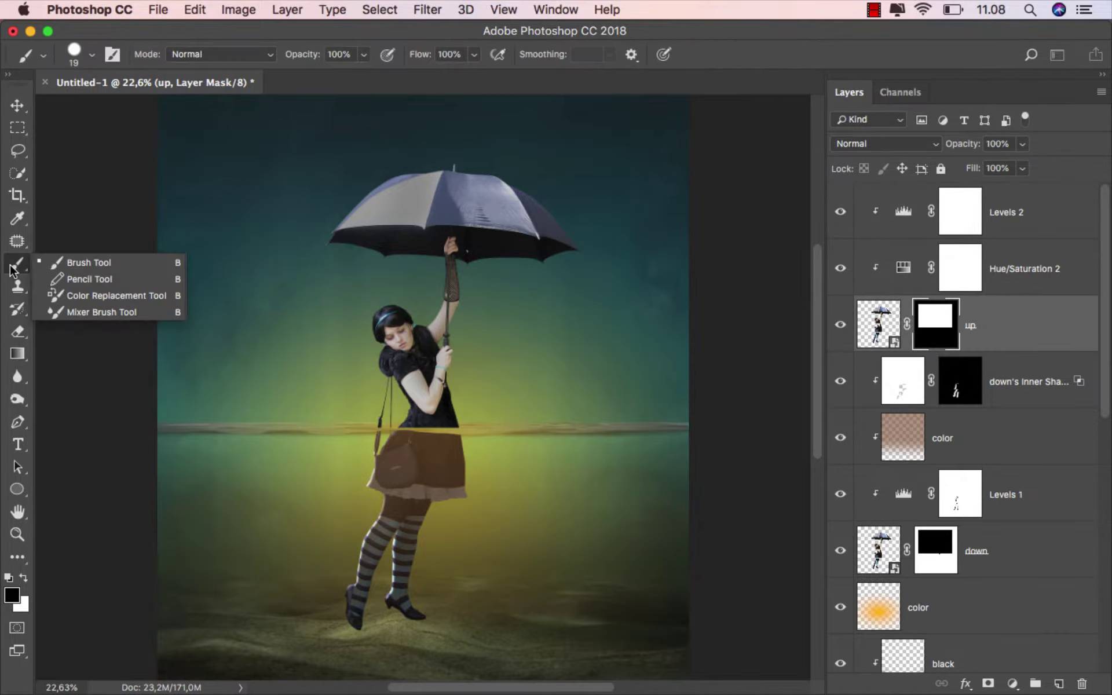
pyautogui.click(75, 267)
pyautogui.scroll(2, 489, 425)
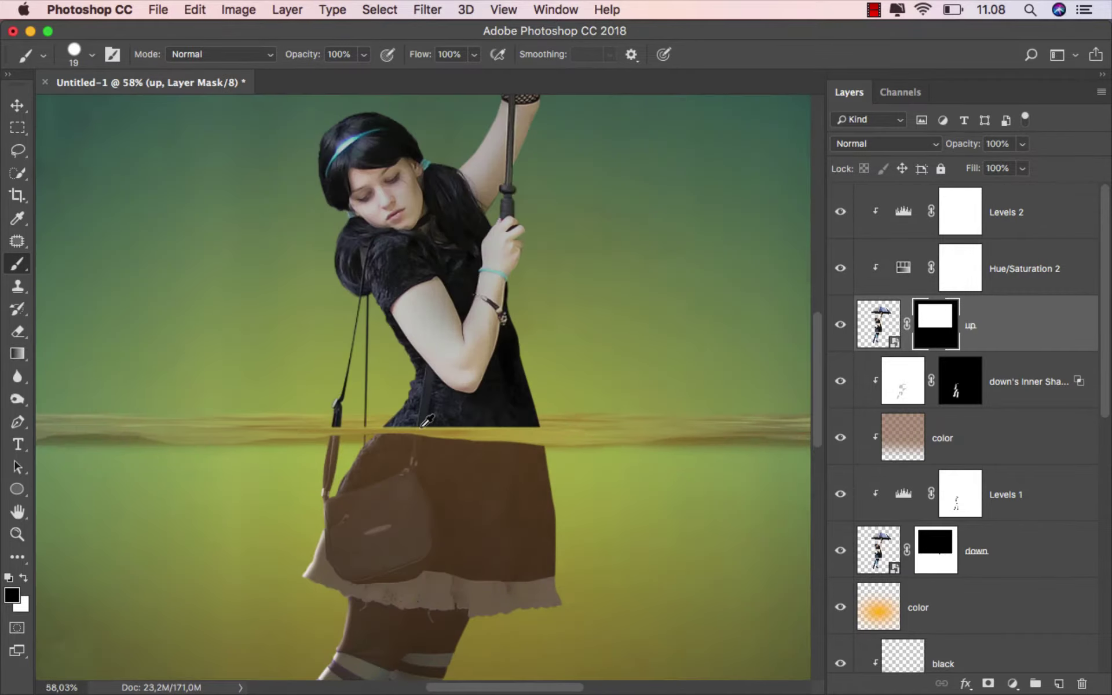
pyautogui.scroll(2, 488, 426)
pyautogui.scroll(1, 488, 426)
pyautogui.scroll(1, 488, 426)
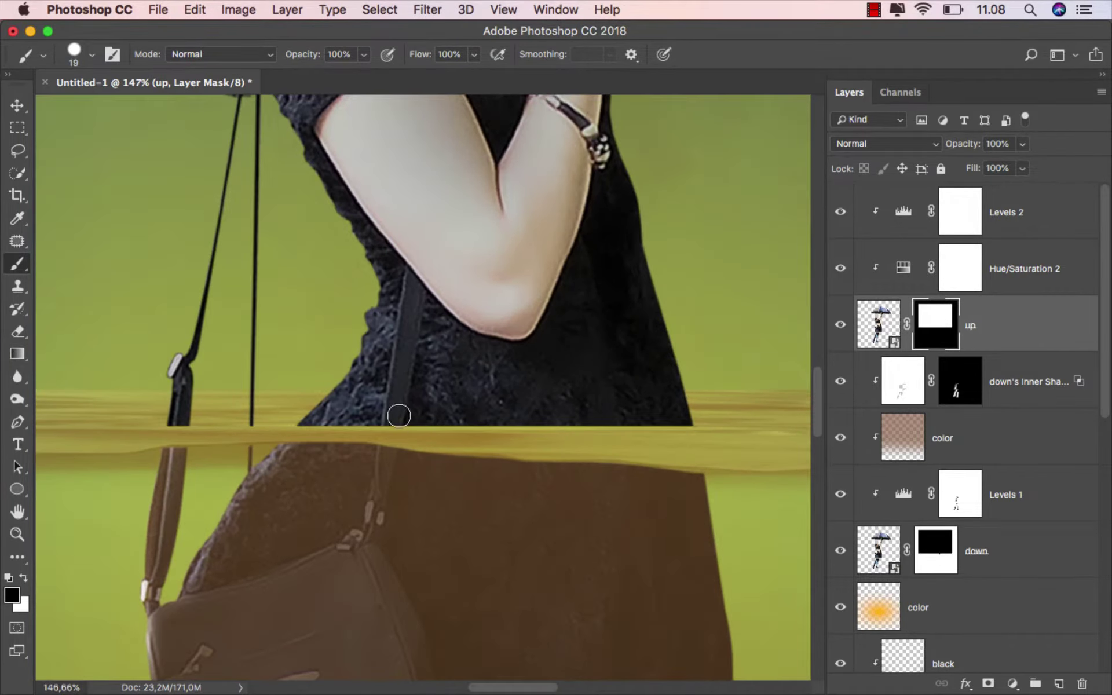
pyautogui.click(464, 425)
pyautogui.click(462, 430)
pyautogui.click(24, 577)
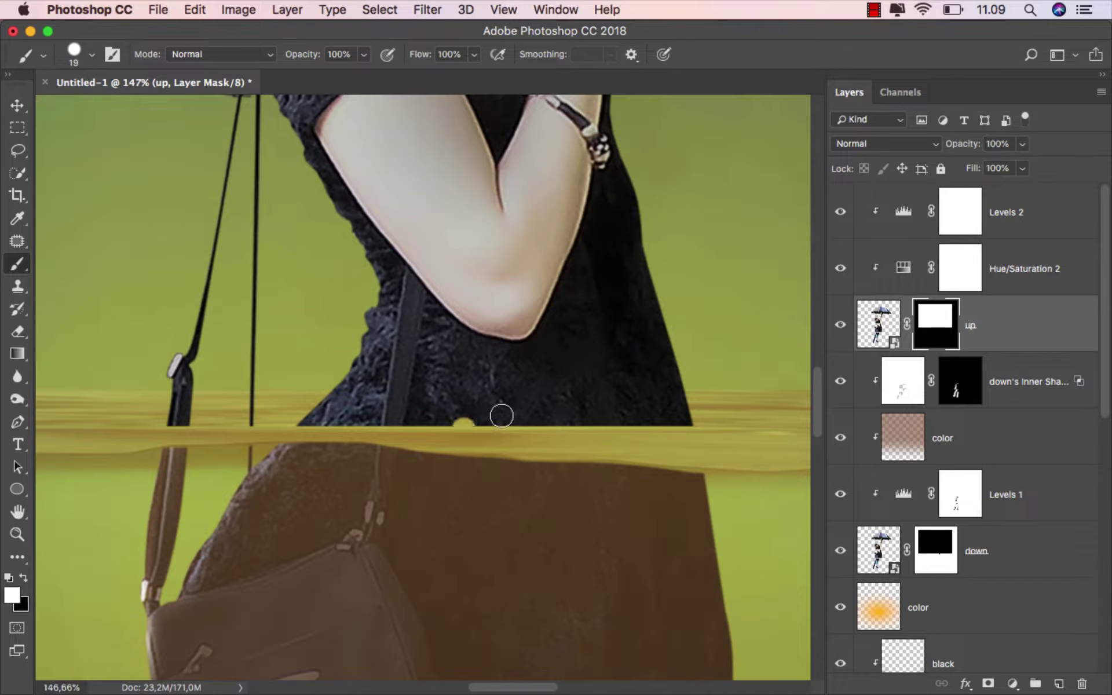
pyautogui.click(465, 421)
pyautogui.moveTo(310, 413); pyautogui.dragTo(712, 428)
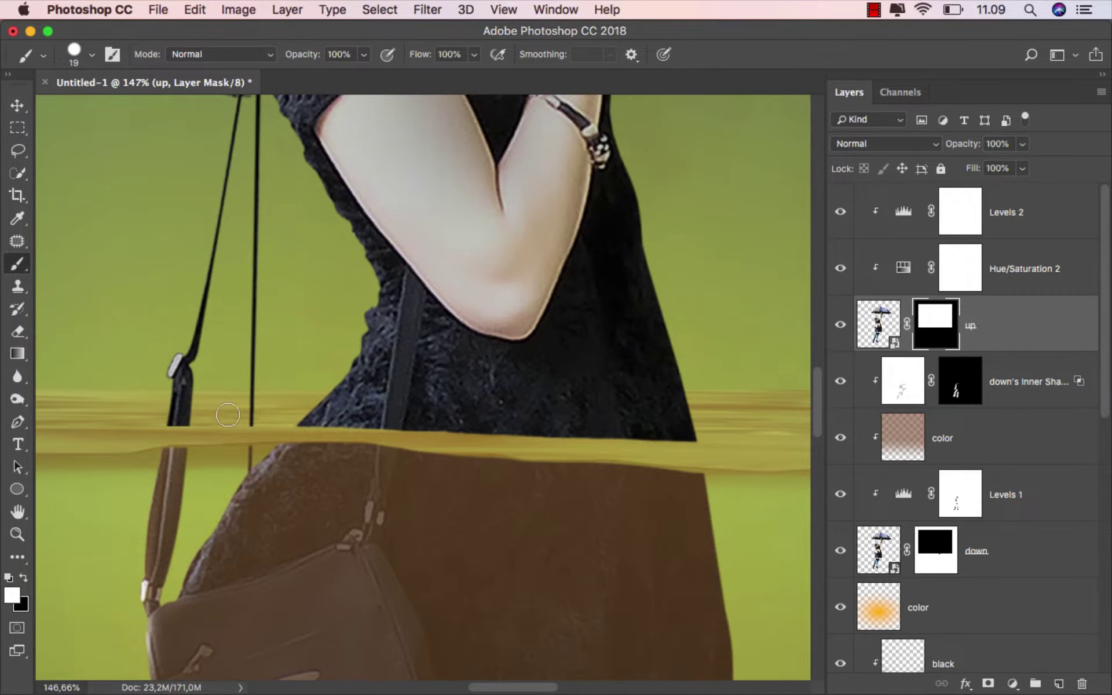
pyautogui.scroll(-2, 243, 410)
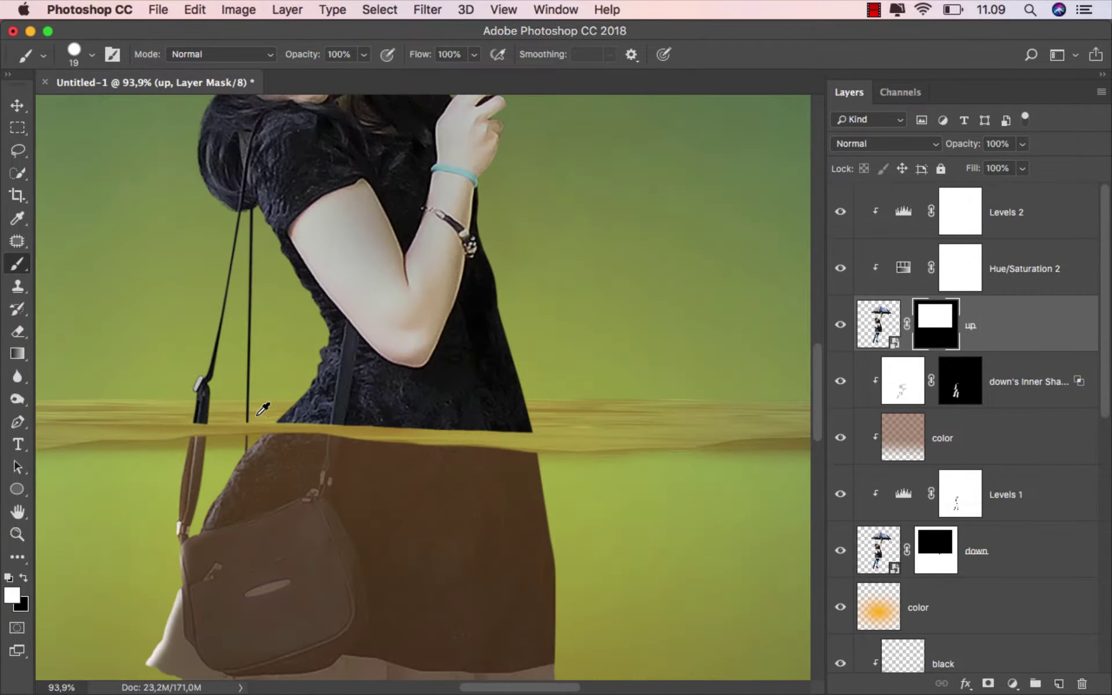
pyautogui.scroll(-2, 261, 408)
pyautogui.scroll(-1, 266, 414)
pyautogui.scroll(-3, 269, 418)
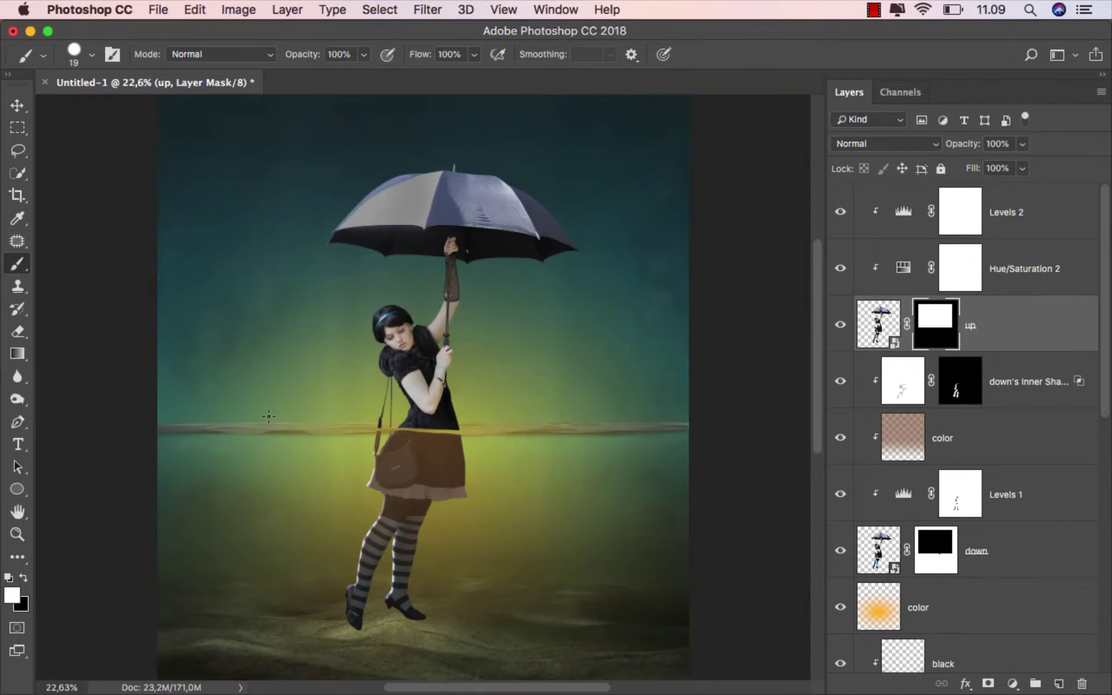
# Step: Add a new empty Layer 1 above Levels 2
pyautogui.hotkey('ctrl', '2')
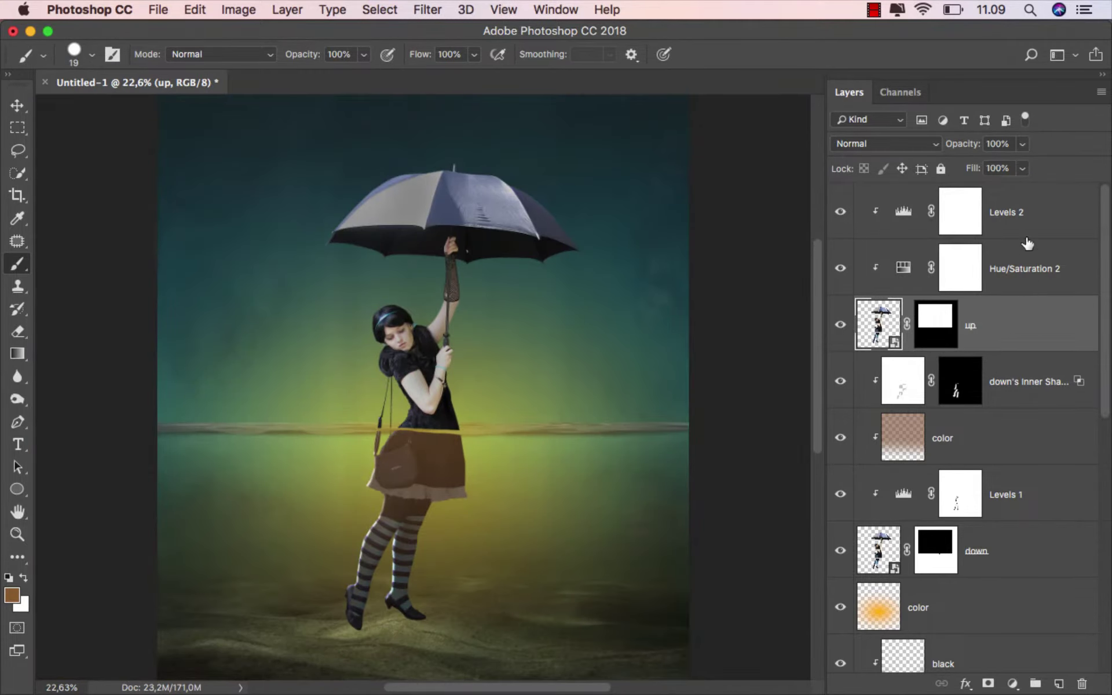
pyautogui.click(1027, 243)
pyautogui.click(1059, 683)
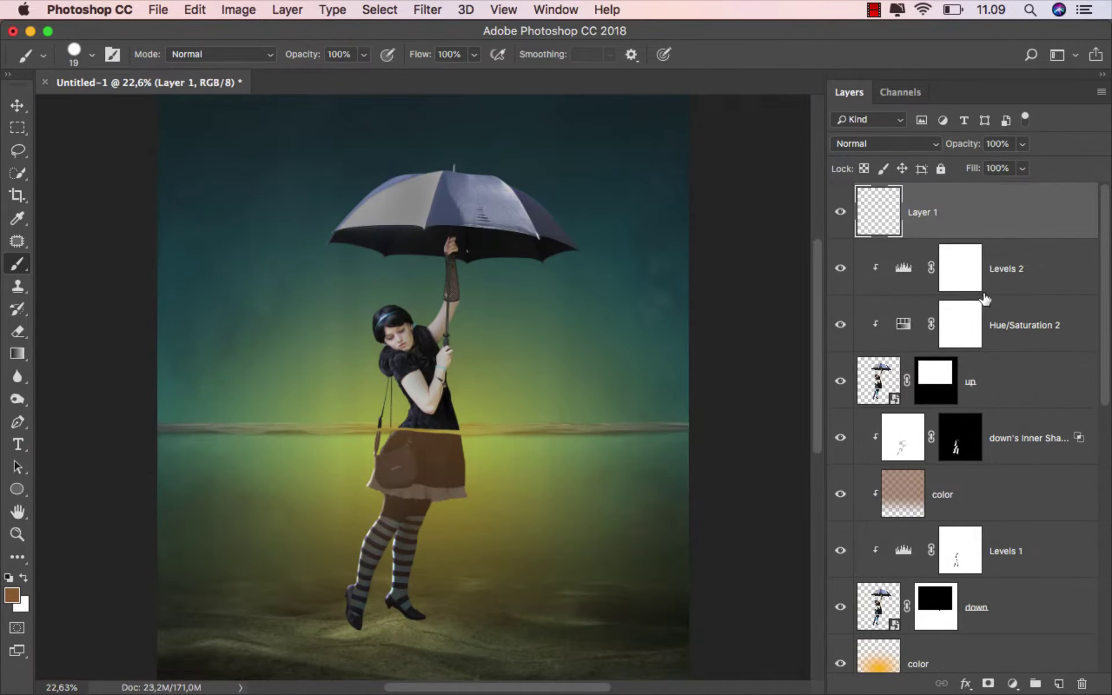
# Step: Clip Layer 1, rename it 'black' and set its blend mode to Soft Light
pyautogui.rightClick(949, 215)
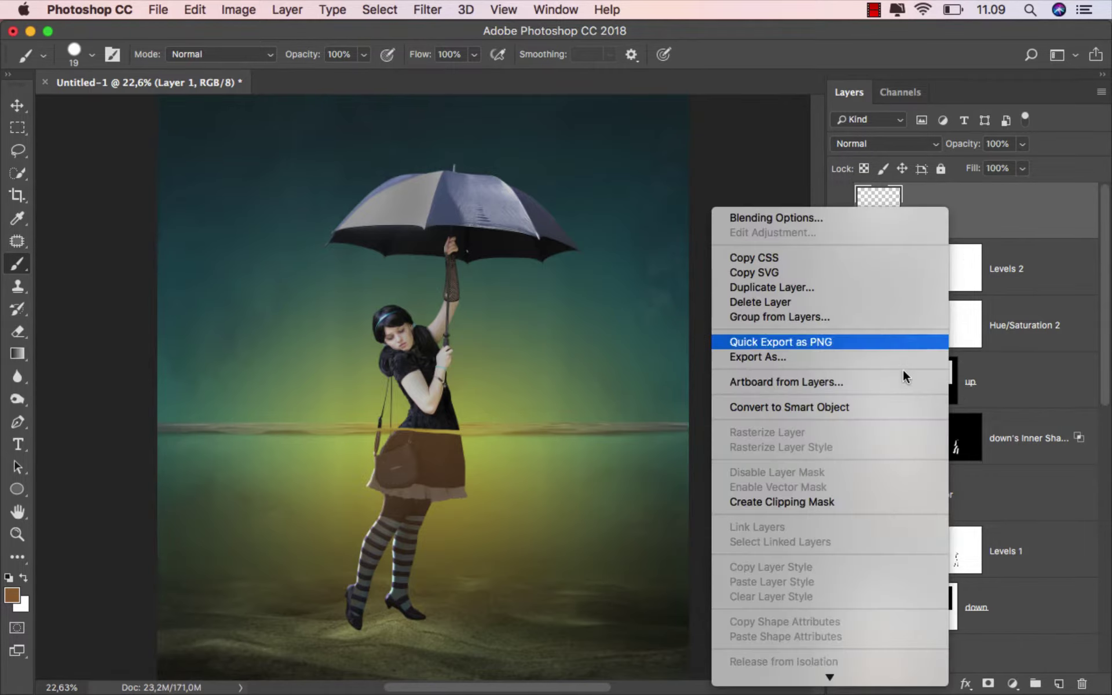
pyautogui.click(846, 496)
pyautogui.doubleClick(935, 213)
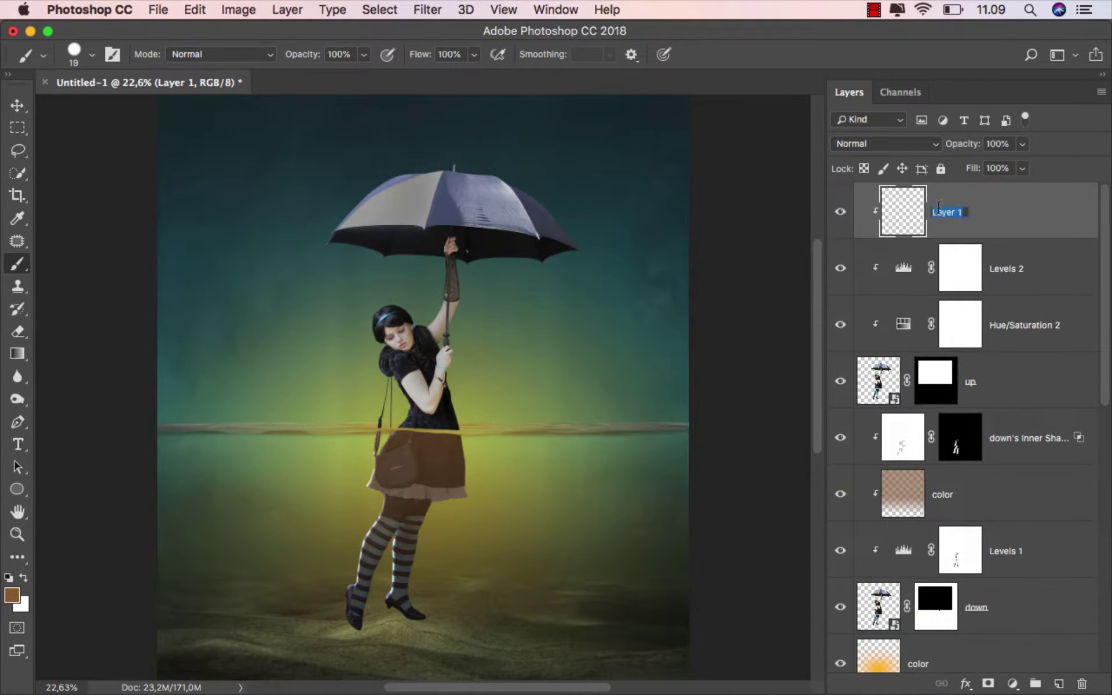
pyautogui.write('black')
pyautogui.press('Return')
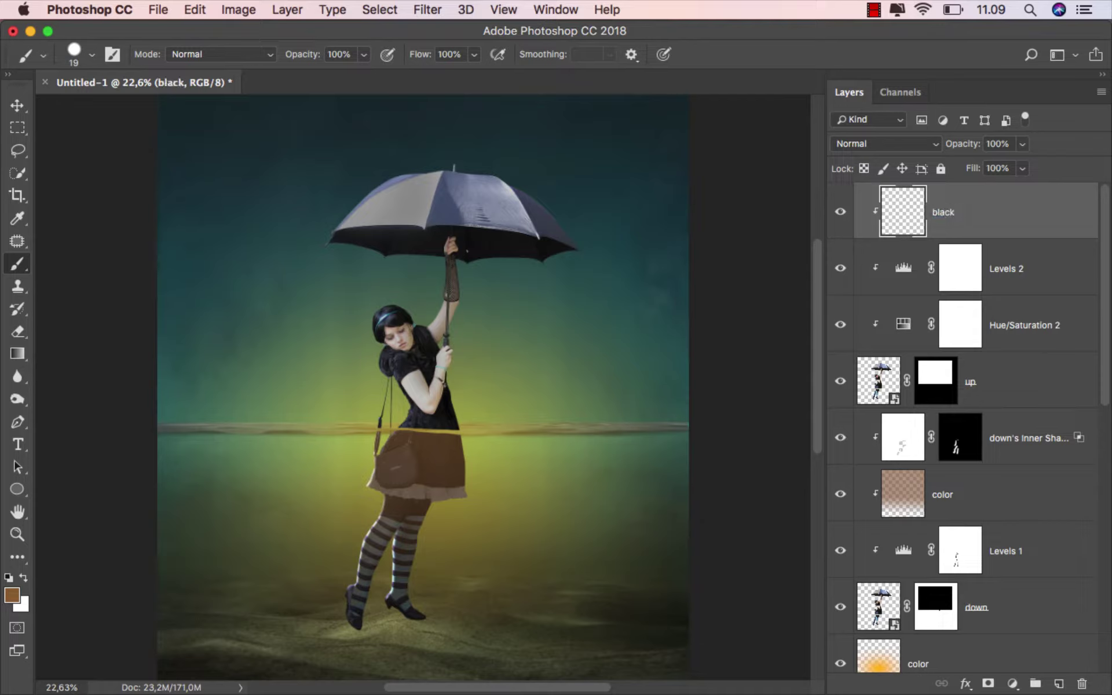
pyautogui.click(883, 149)
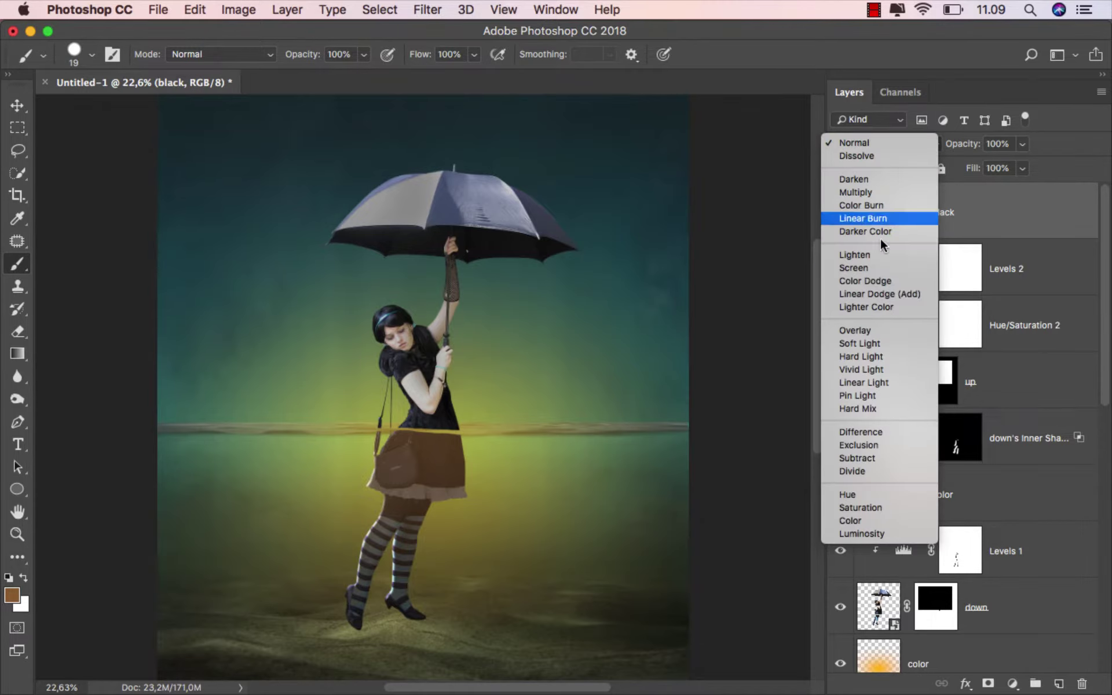
pyautogui.click(878, 340)
# Step: Set up a black soft round brush at 10% opacity and 75 px size
pyautogui.press('d')
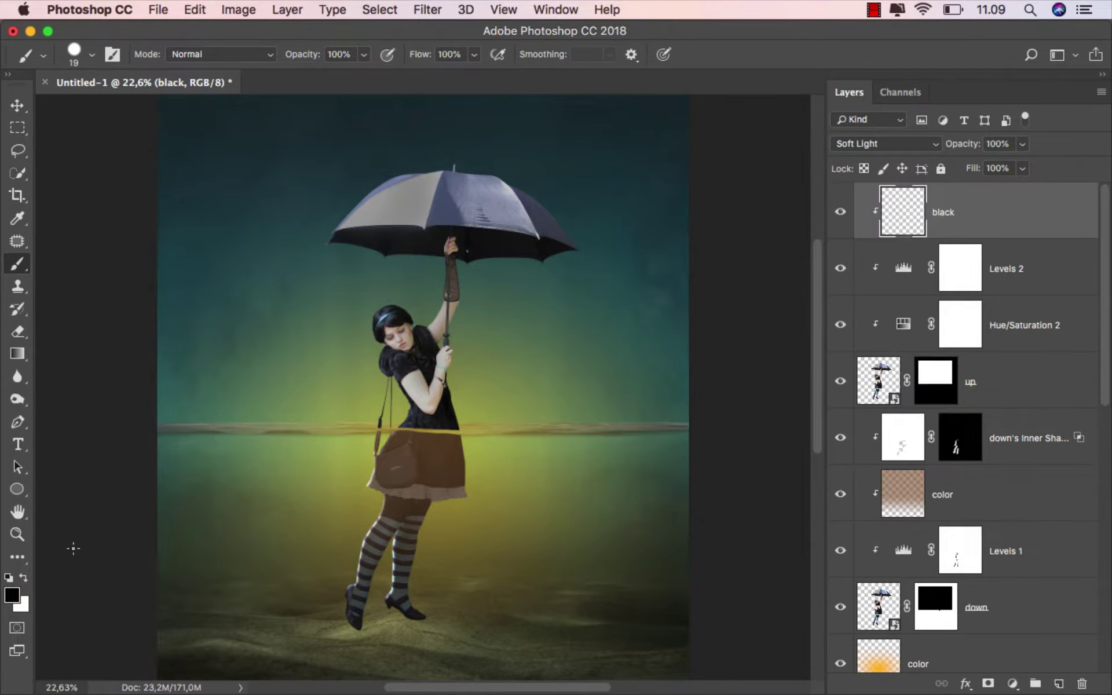
pyautogui.rightClick(407, 263)
pyautogui.click(473, 432)
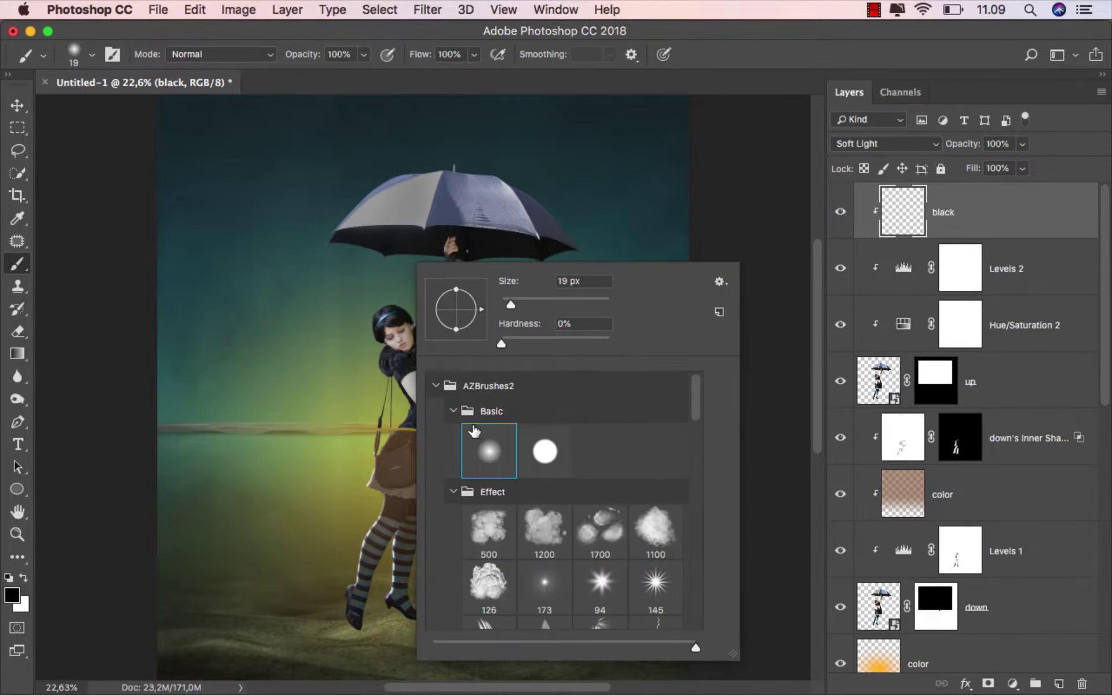
pyautogui.click(363, 54)
pyautogui.moveTo(364, 73); pyautogui.dragTo(290, 77)
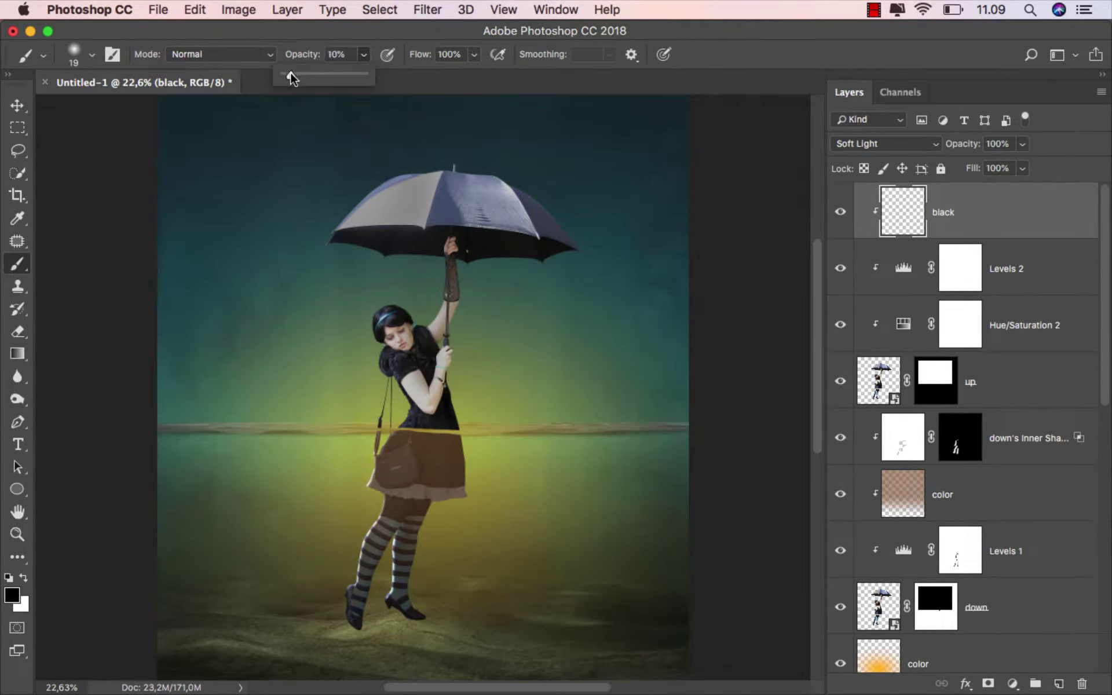
pyautogui.scroll(2, 426, 342)
pyautogui.scroll(2, 429, 402)
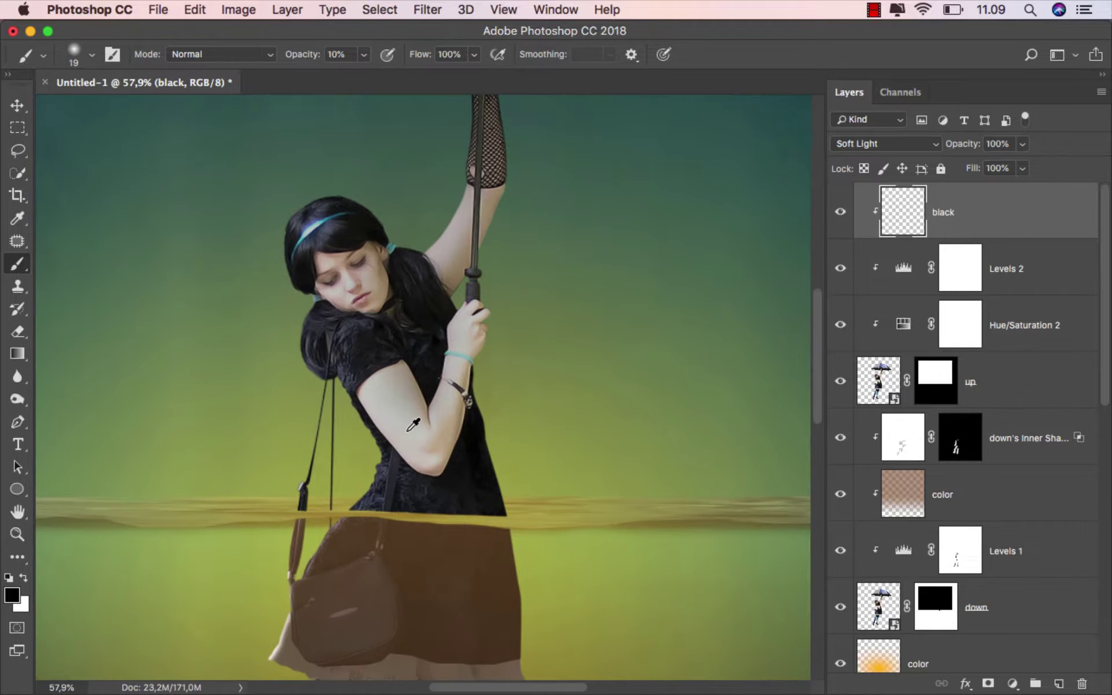
pyautogui.scroll(2, 403, 429)
pyautogui.moveTo(339, 362); pyautogui.dragTo(370, 362)
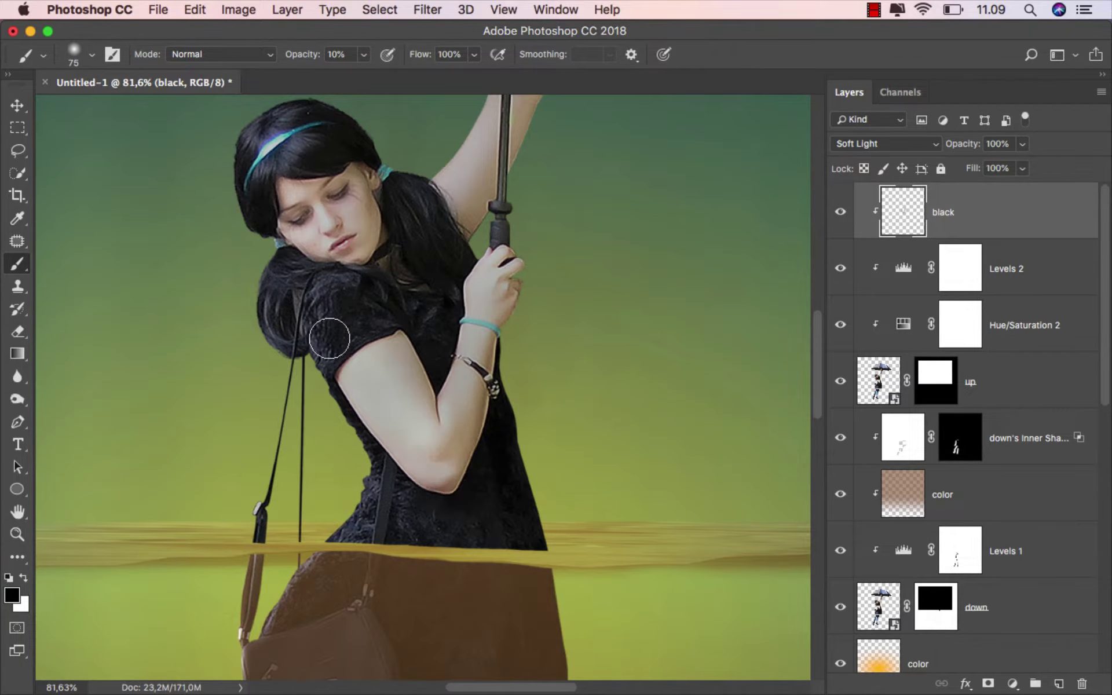
# Step: Paint faint black shading along the waterline and toggle the black layer to compare
pyautogui.moveTo(385, 482); pyautogui.dragTo(333, 601)
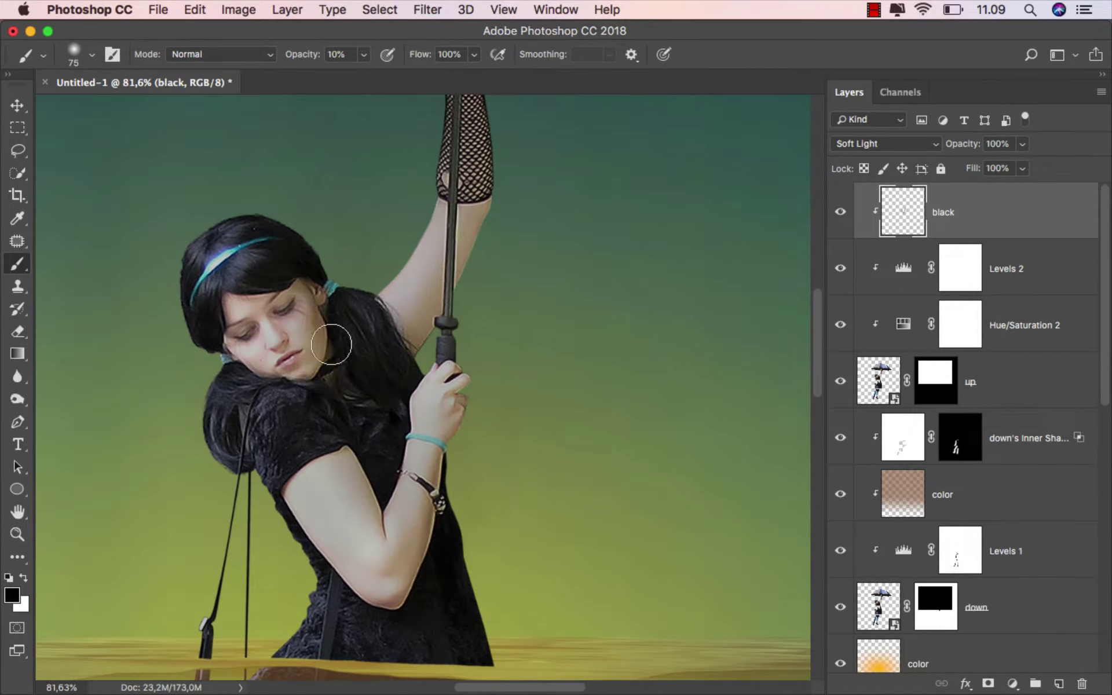
pyautogui.moveTo(390, 323); pyautogui.dragTo(310, 459)
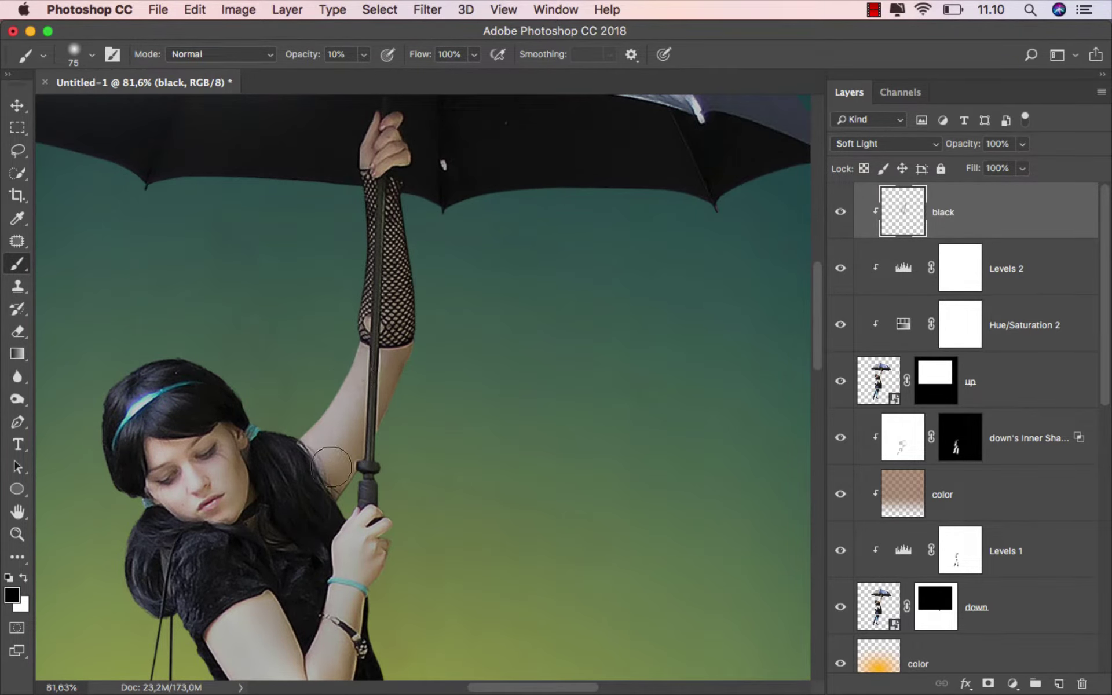
pyautogui.scroll(3, 446, 342)
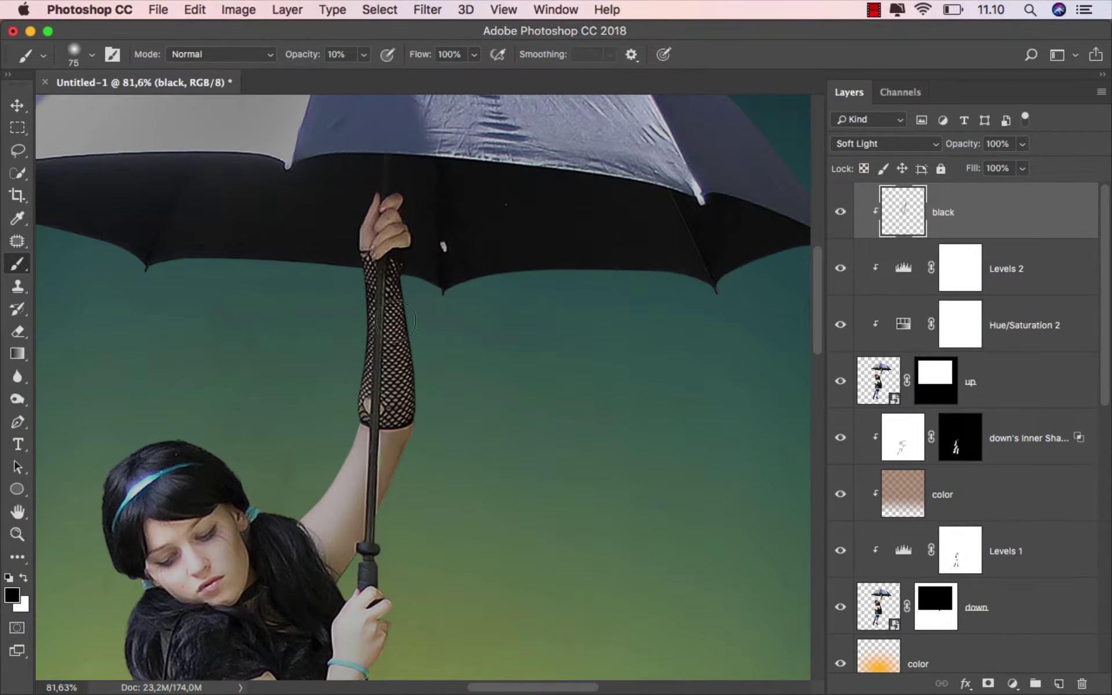
pyautogui.scroll(-3, 417, 286)
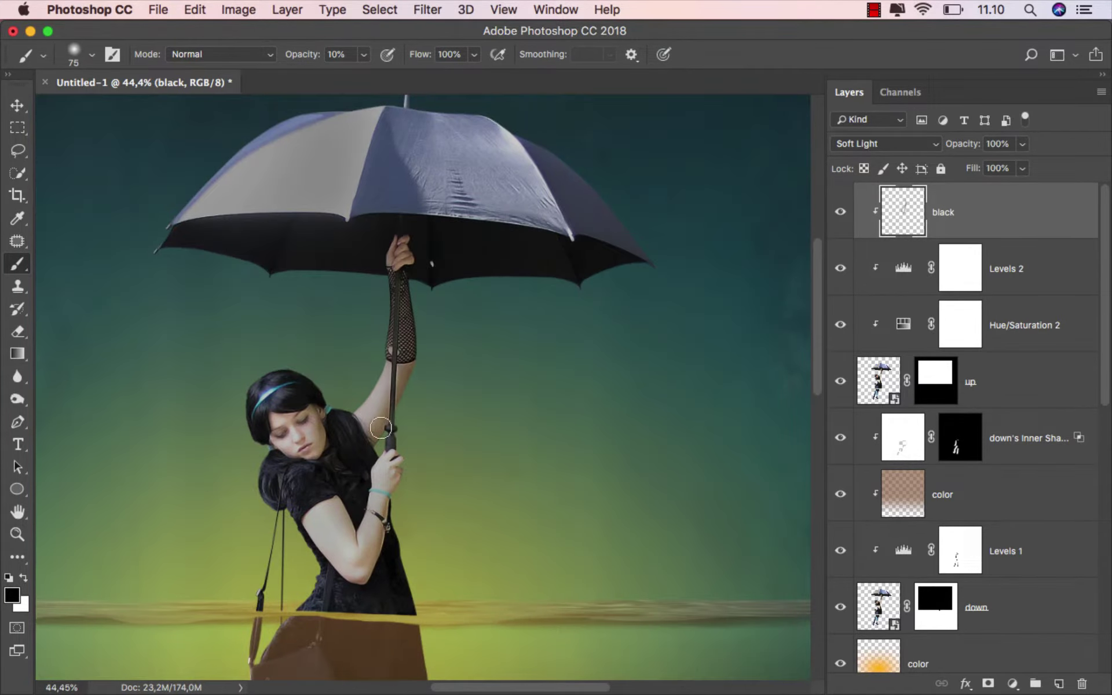
pyautogui.scroll(-5, 440, 356)
pyautogui.press(']')
pyautogui.press(']')
pyautogui.press(']')
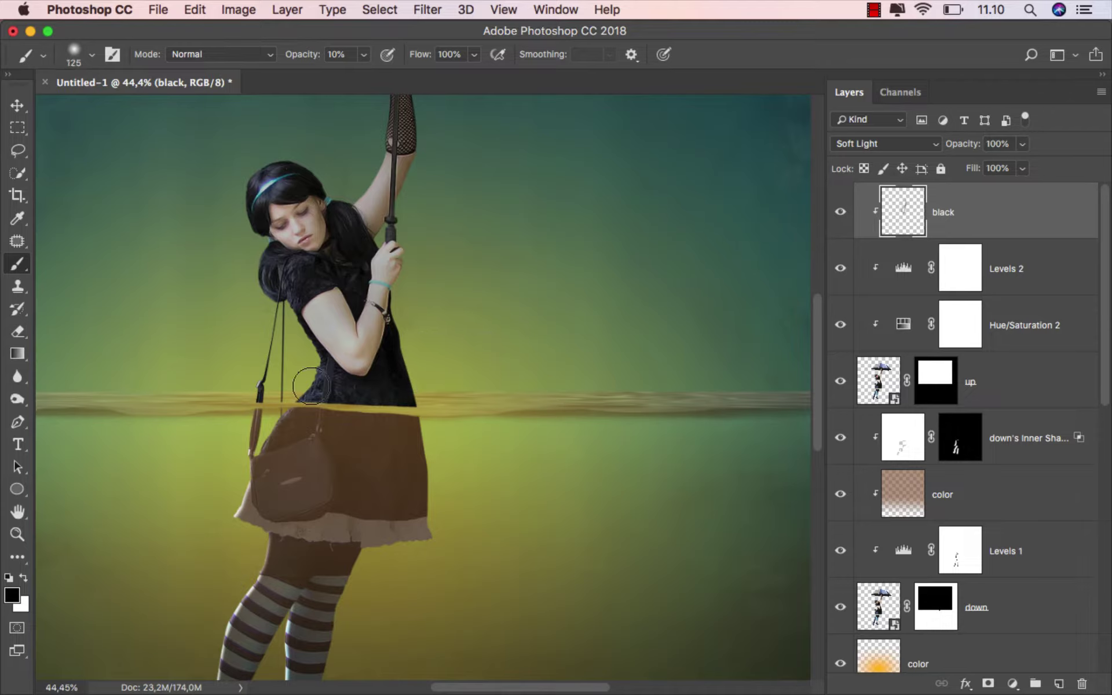
pyautogui.moveTo(416, 411); pyautogui.dragTo(505, 416)
pyautogui.scroll(-3, 505, 417)
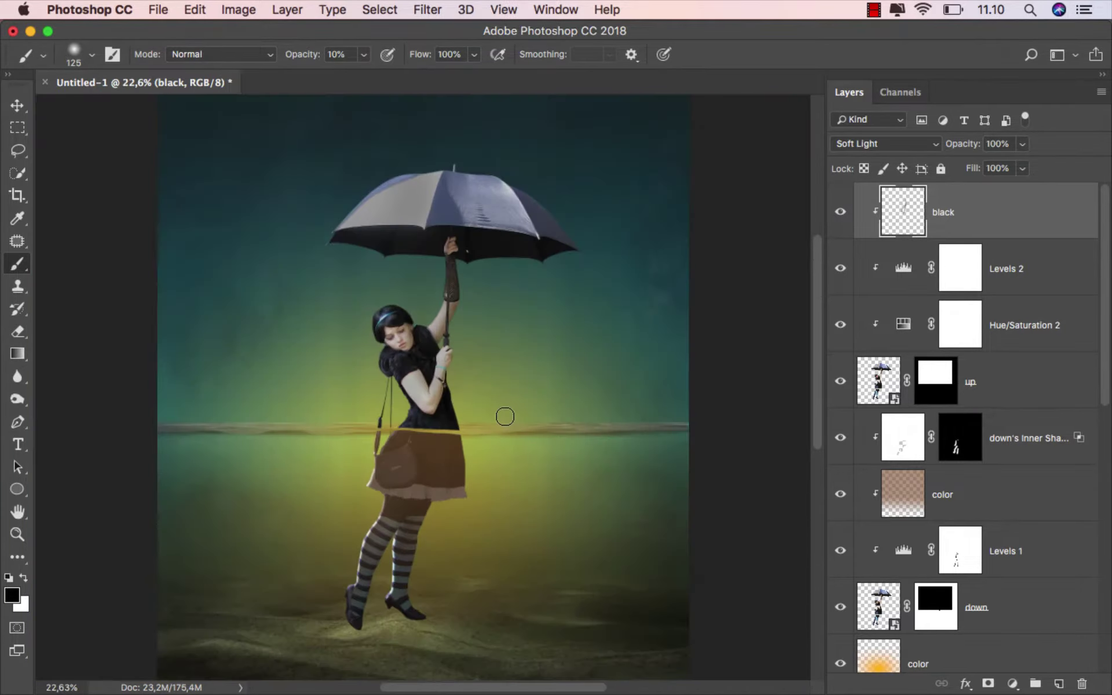
pyautogui.click(840, 211)
# Step: Add a white Overlay inner shadow at 134° to the up layer
pyautogui.press('v')
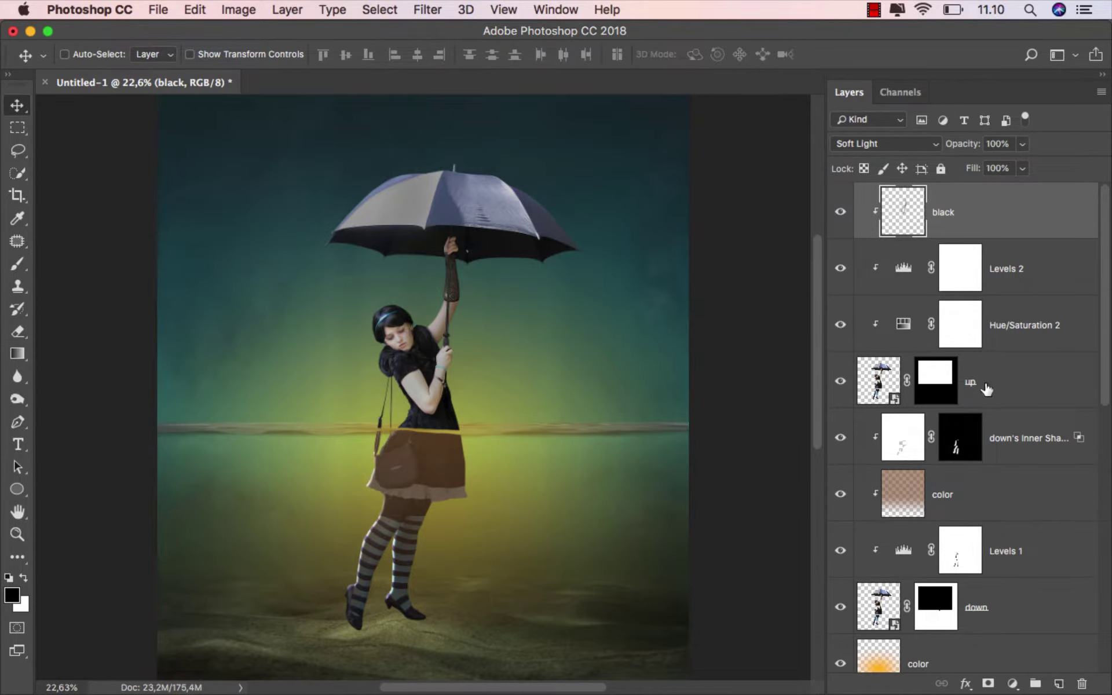
pyautogui.click(988, 382)
pyautogui.rightClick(991, 379)
pyautogui.click(867, 381)
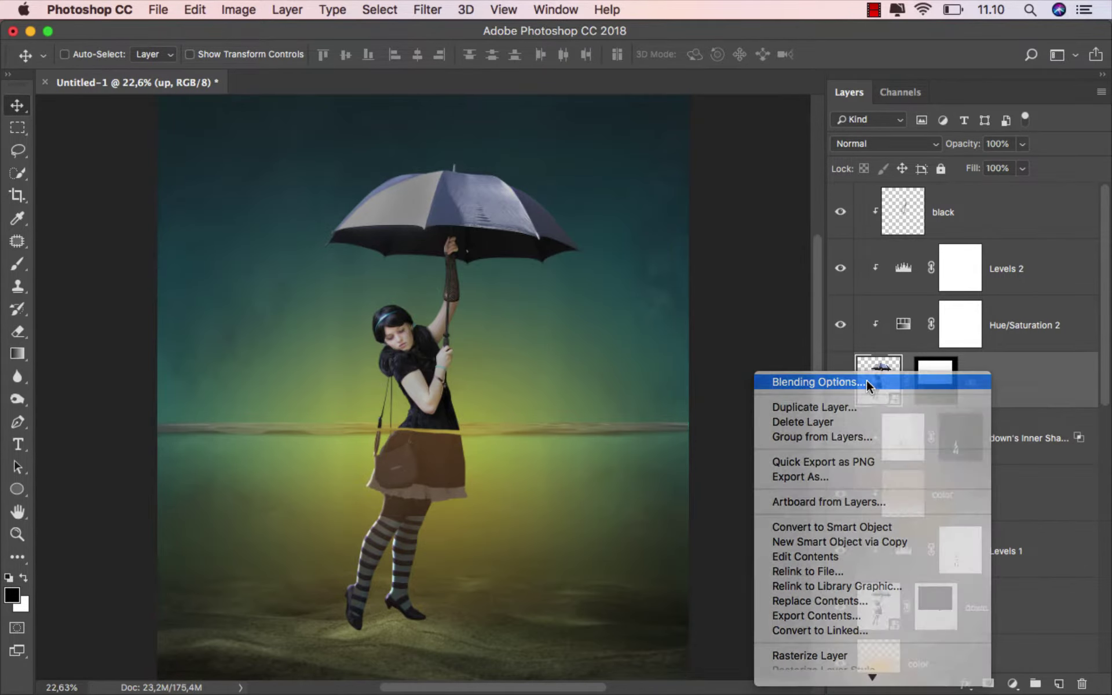
pyautogui.moveTo(560, 180); pyautogui.dragTo(629, 198)
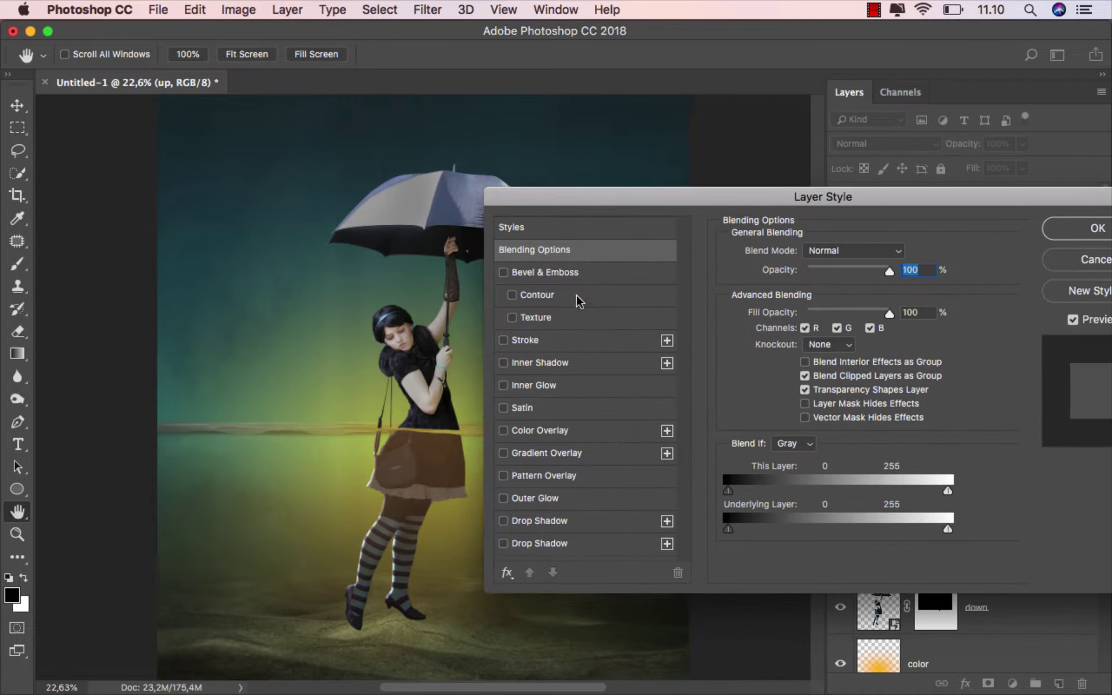
pyautogui.click(529, 362)
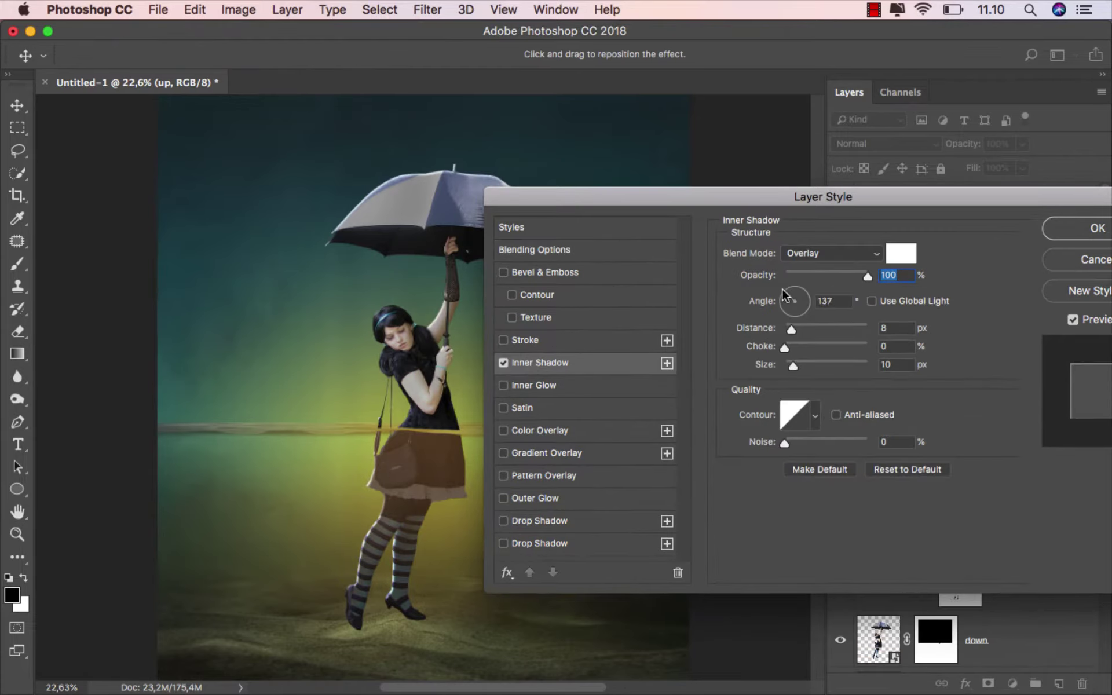
pyautogui.press('Tab')
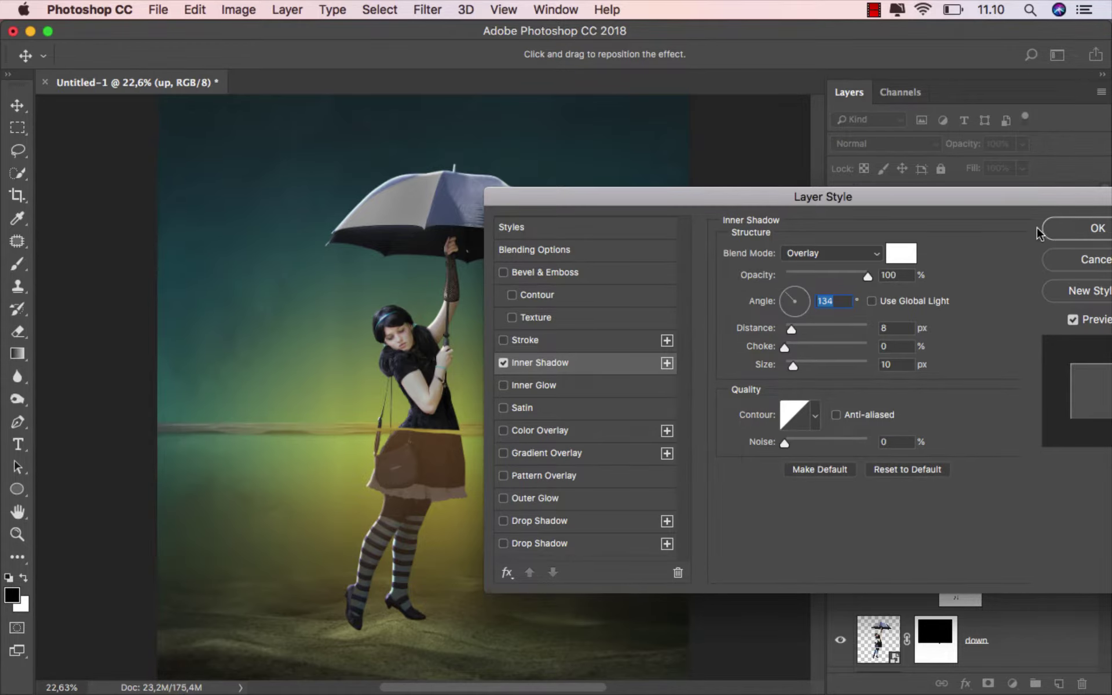
pyautogui.click(1062, 230)
# Step: Turn up's inner shadow into its own layer and move it to the top of the stack
pyautogui.rightClick(917, 435)
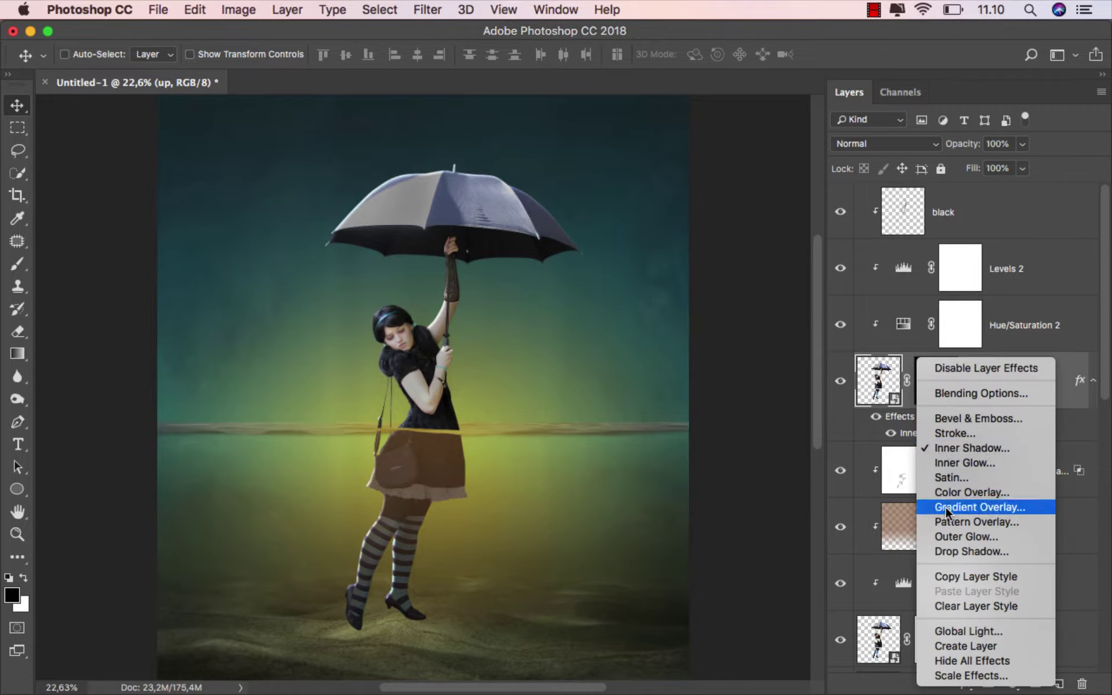
pyautogui.click(964, 646)
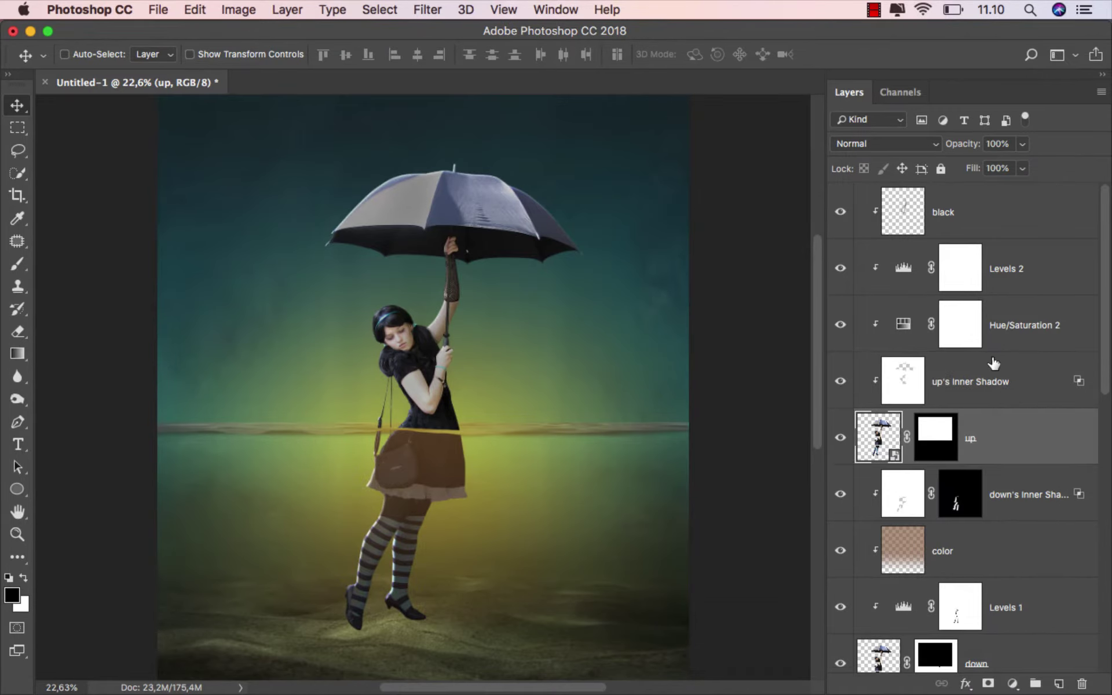
pyautogui.click(952, 359)
pyautogui.moveTo(977, 377); pyautogui.dragTo(963, 201)
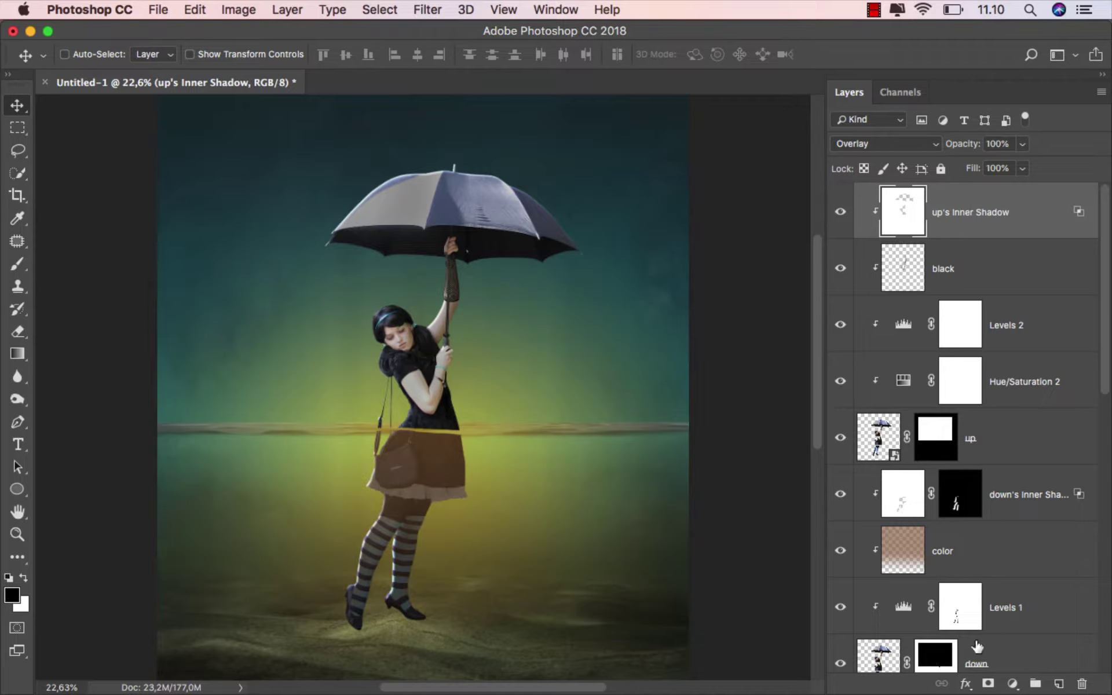
# Step: Give up's Inner Shadow an inverted black mask and set the brush to 100% opacity, 88 px
pyautogui.click(988, 684)
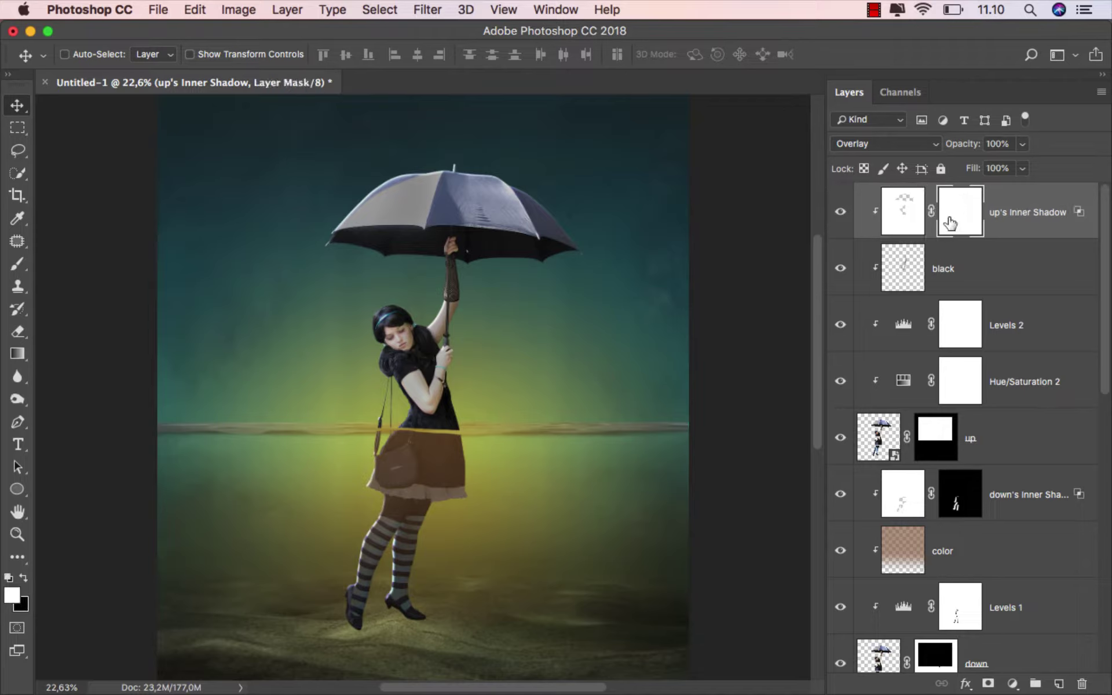
pyautogui.press('super')
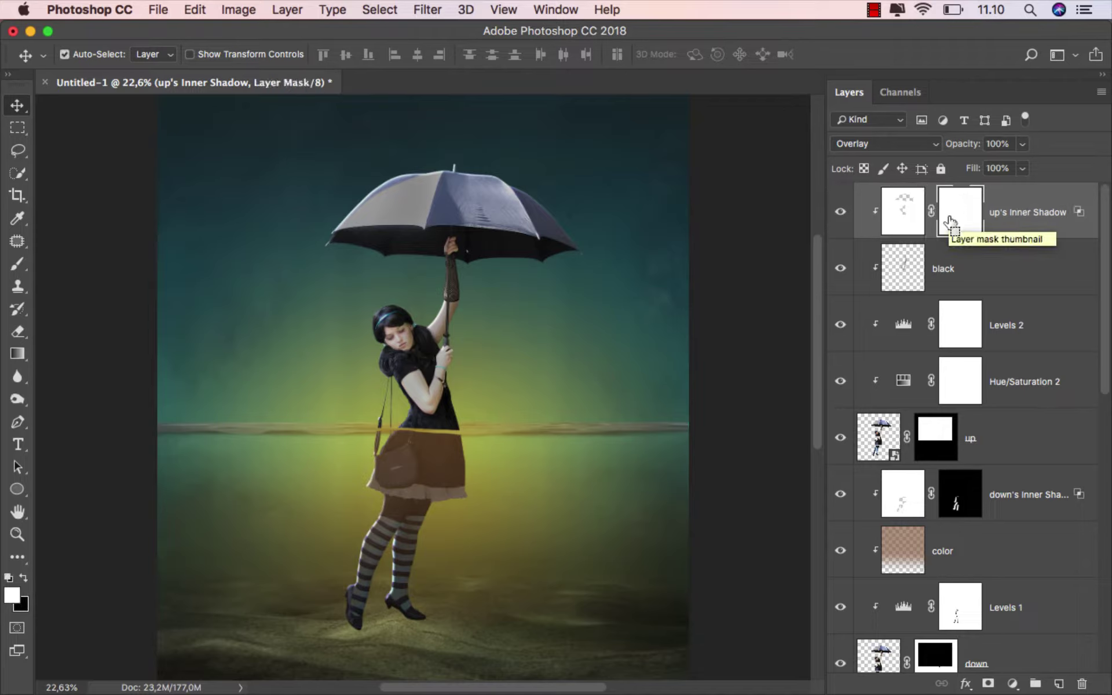
pyautogui.press('super+i')
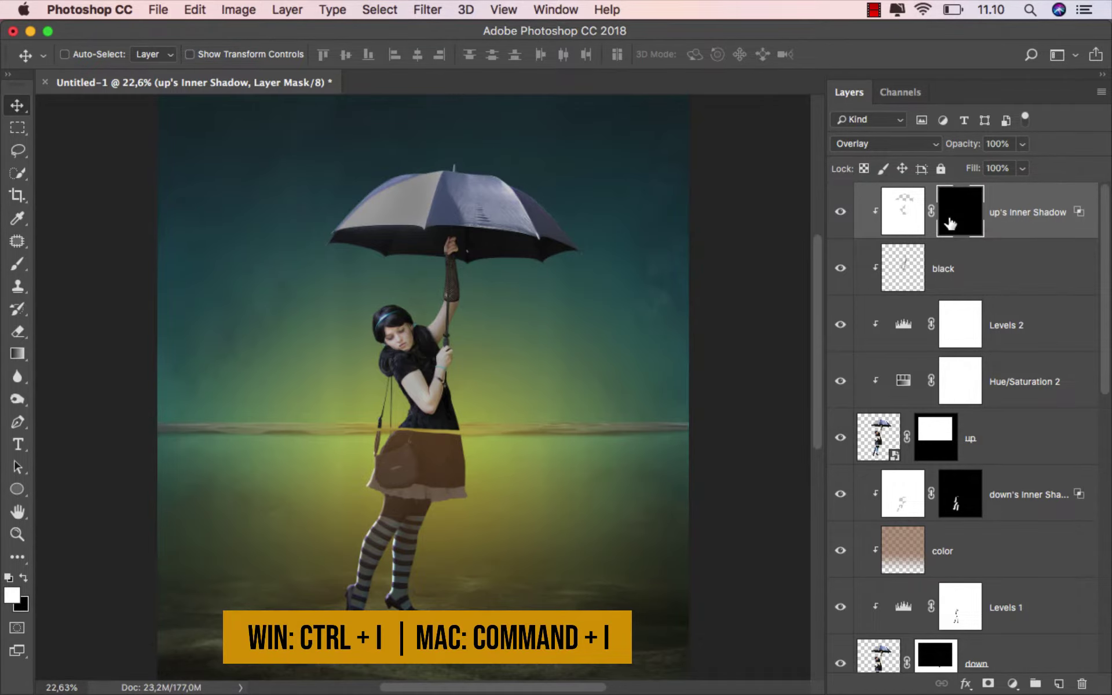
pyautogui.click(22, 265)
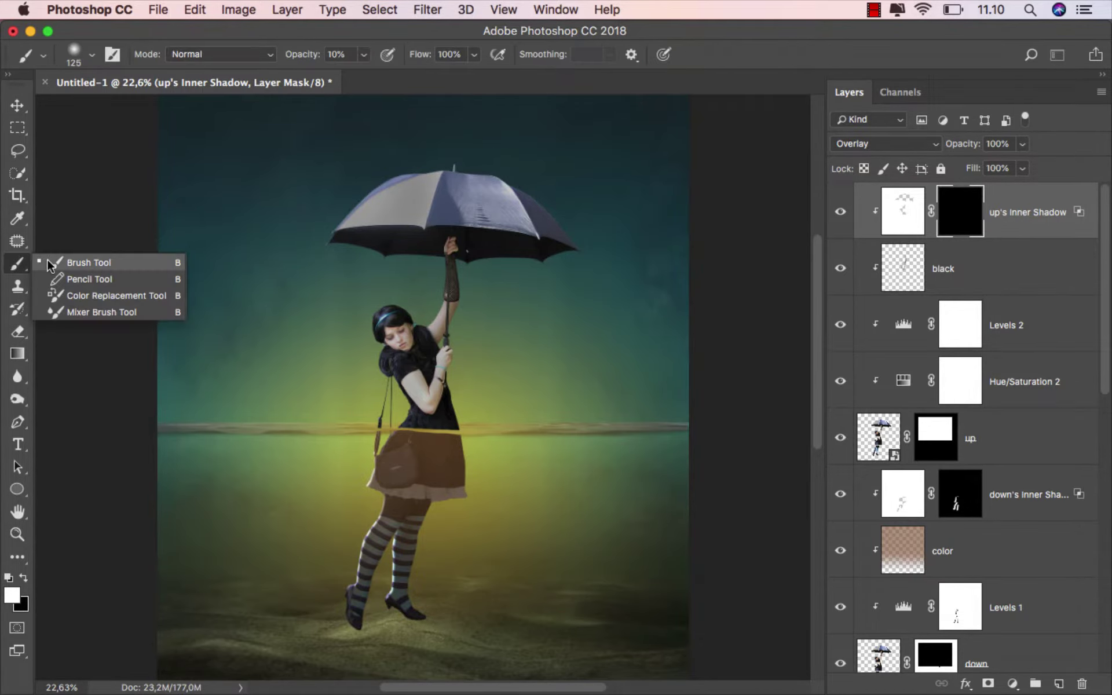
pyautogui.scroll(3, 417, 304)
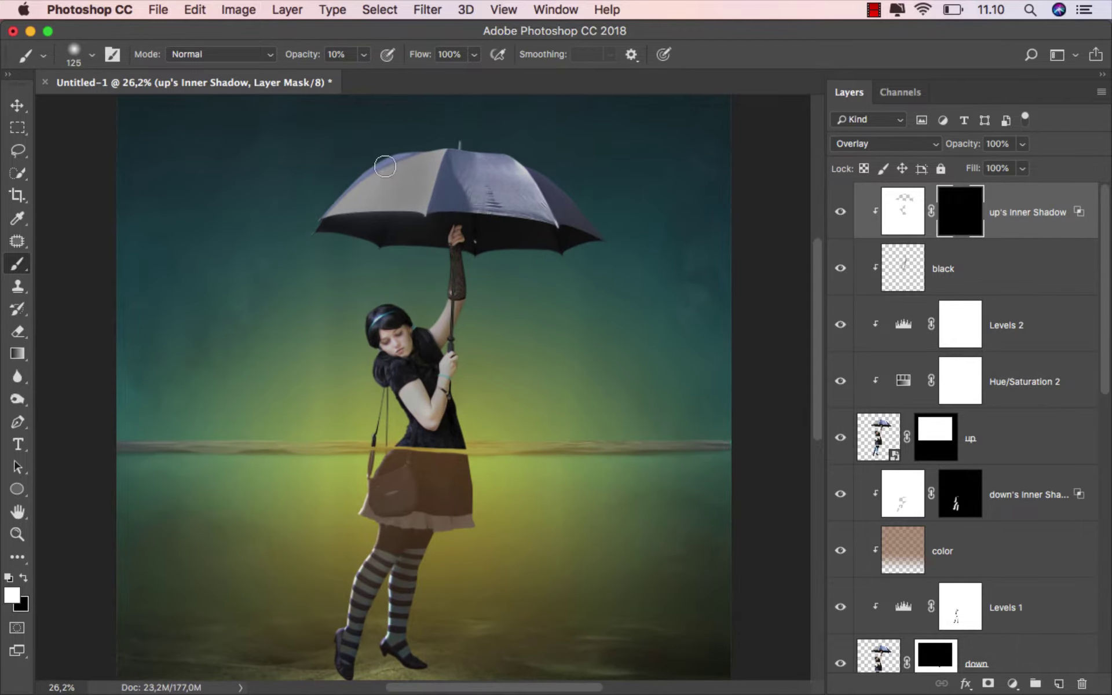
pyautogui.click(365, 58)
pyautogui.moveTo(377, 79); pyautogui.dragTo(460, 81)
pyautogui.scroll(2, 443, 266)
pyautogui.scroll(3, 443, 265)
pyautogui.moveTo(443, 265); pyautogui.dragTo(432, 266)
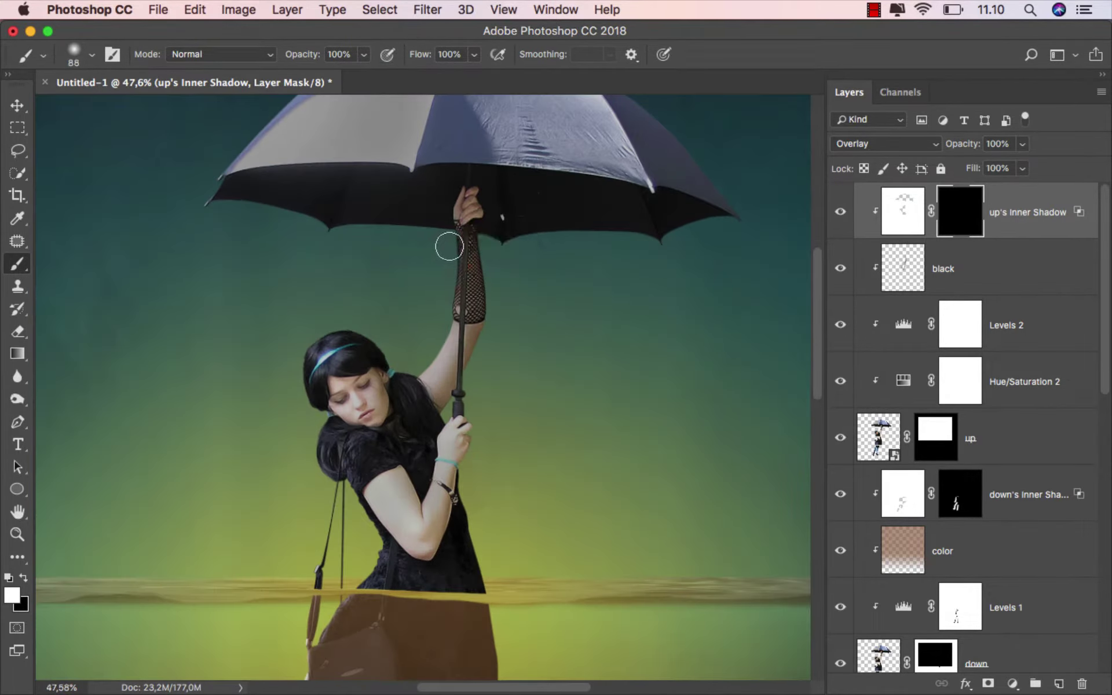
# Step: Paint white on the mask to reveal the shadow along the raised arm and bag strap
pyautogui.moveTo(439, 341); pyautogui.dragTo(404, 372)
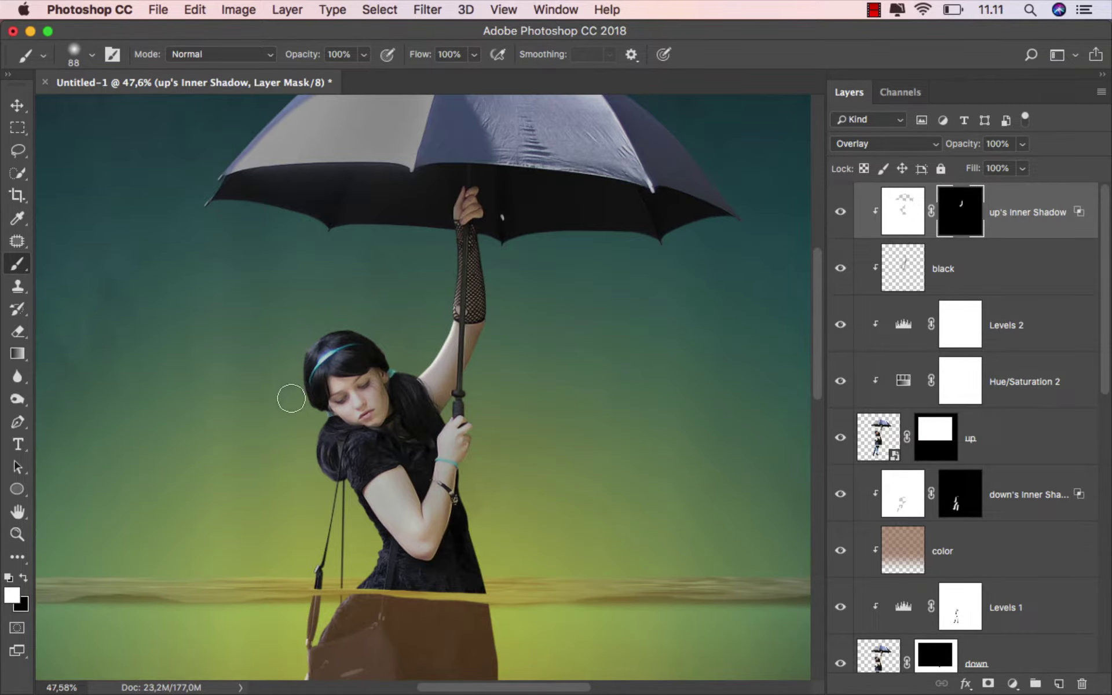
pyautogui.scroll(-3, 370, 268)
pyautogui.hscroll(-1, 371, 268)
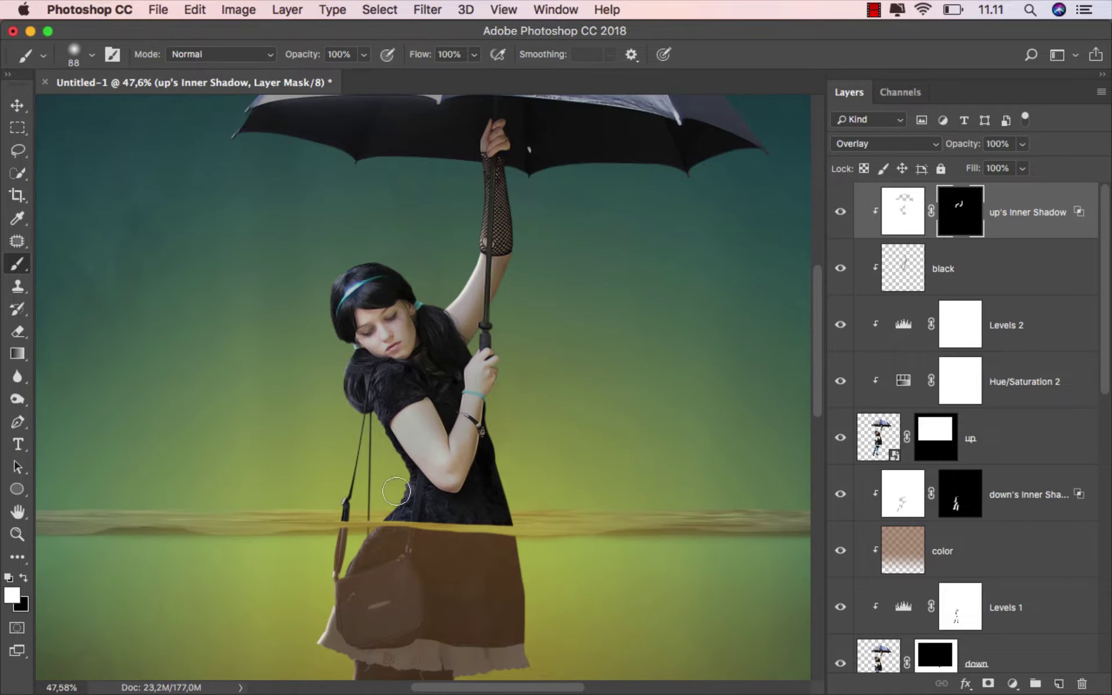
pyautogui.moveTo(338, 505); pyautogui.dragTo(355, 426)
pyautogui.scroll(3, 448, 389)
pyautogui.scroll(-2, 455, 383)
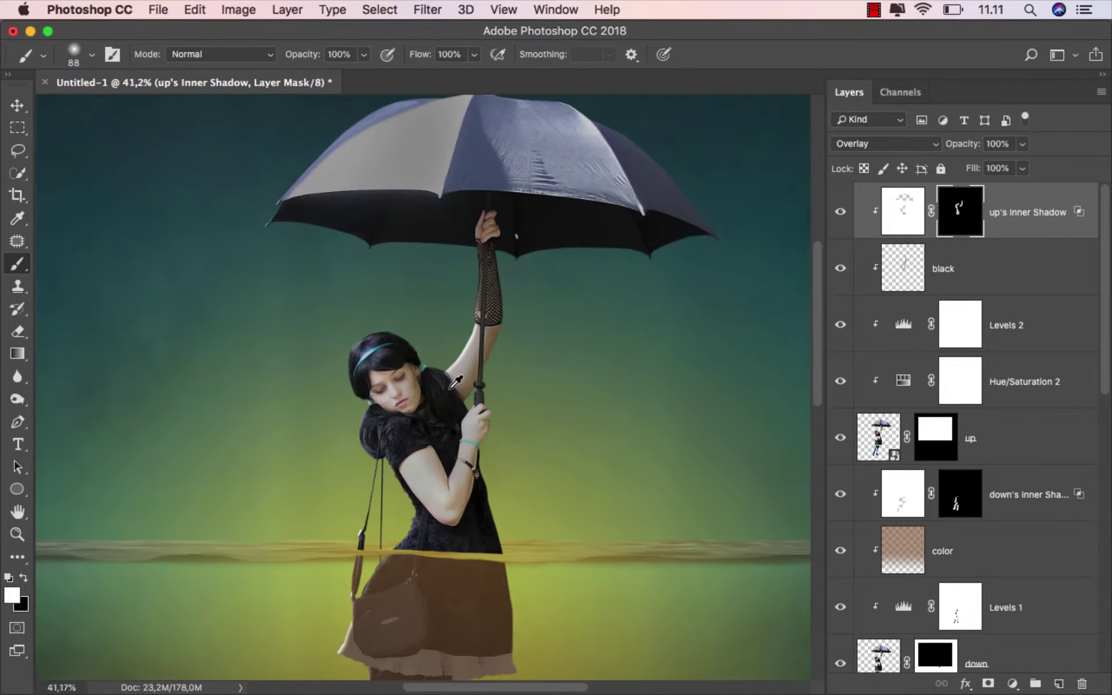
pyautogui.scroll(-1, 446, 384)
pyautogui.click(17, 105)
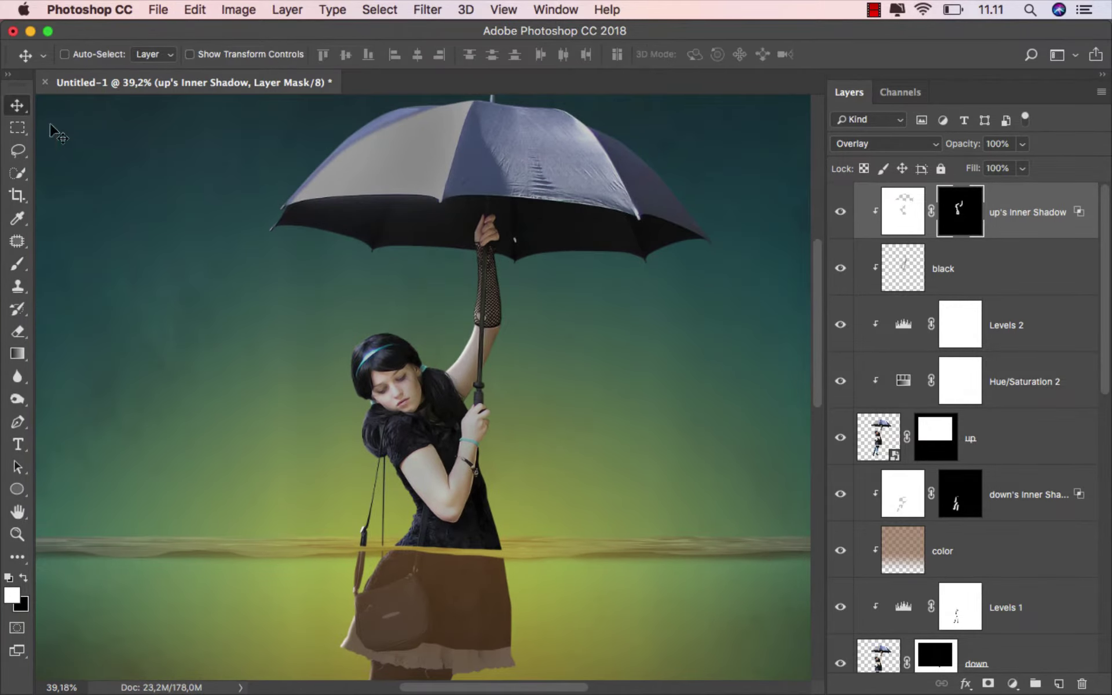
pyautogui.scroll(-3, 546, 348)
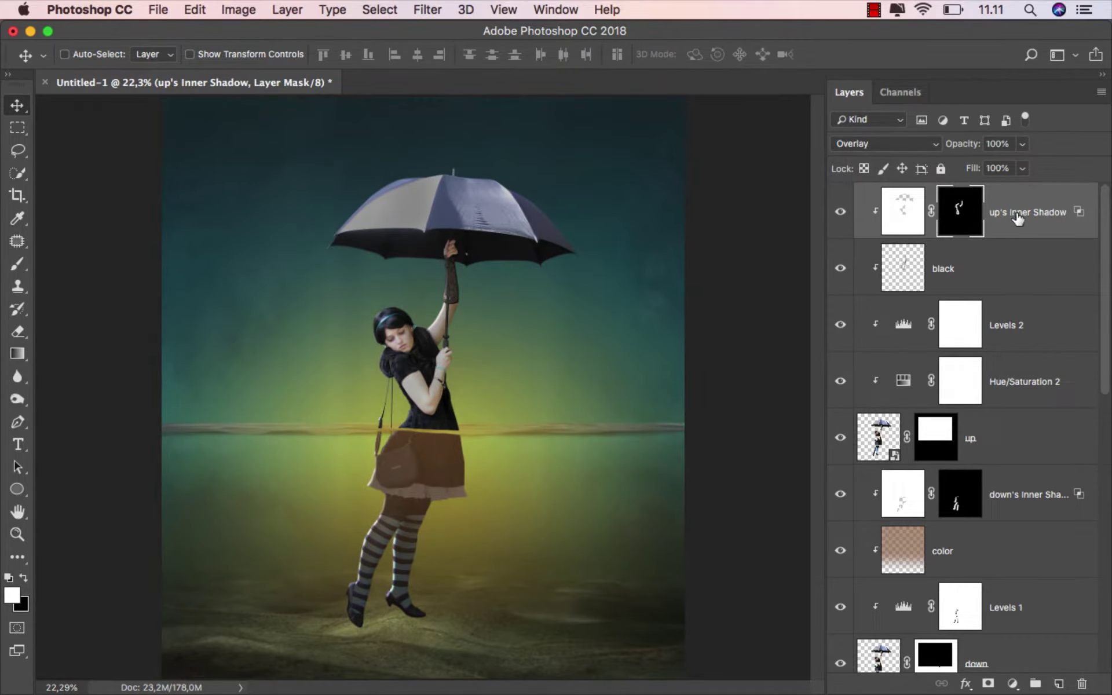
pyautogui.press('super+2')
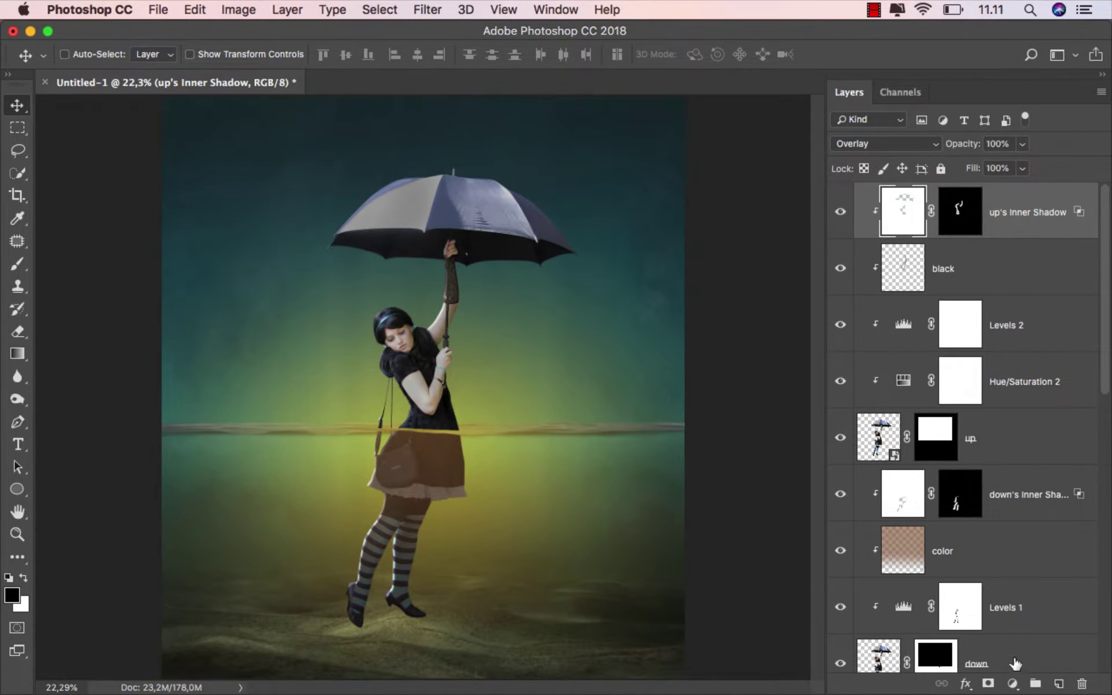
# Step: Add a clipped Color Balance 1 layer with midtones at -5 red, +5 green, -6 yellow/blue
pyautogui.click(1012, 684)
pyautogui.click(979, 505)
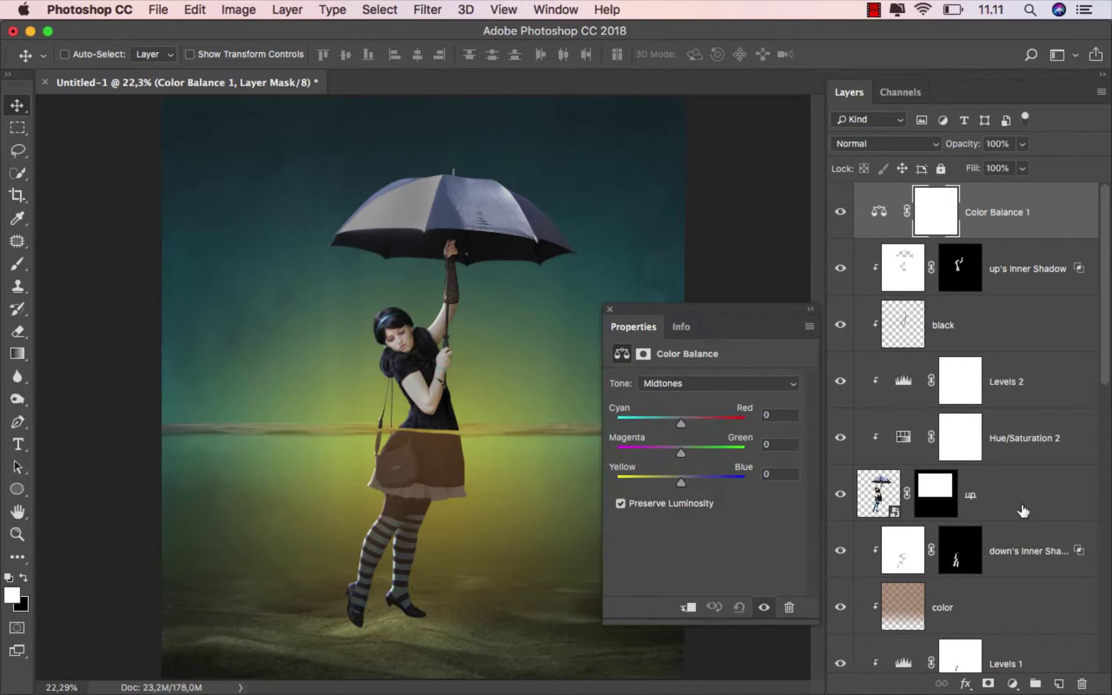
pyautogui.click(688, 606)
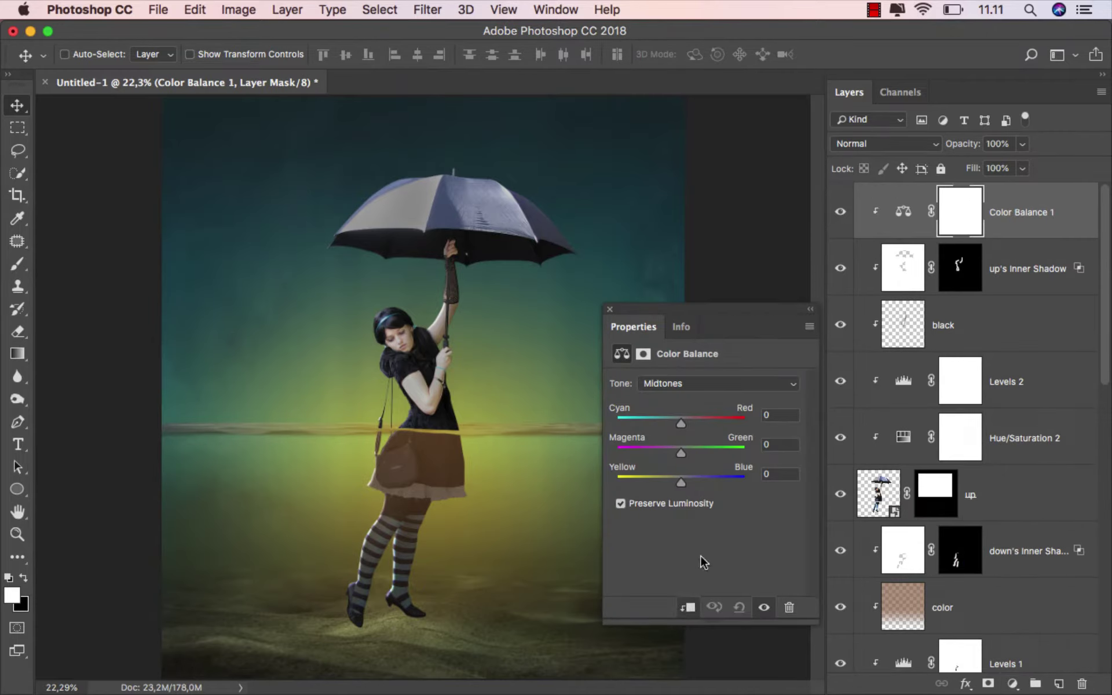
pyautogui.moveTo(676, 421); pyautogui.dragTo(676, 419)
pyautogui.moveTo(681, 449); pyautogui.dragTo(681, 449)
pyautogui.moveTo(681, 483); pyautogui.dragTo(677, 483)
pyautogui.click(609, 309)
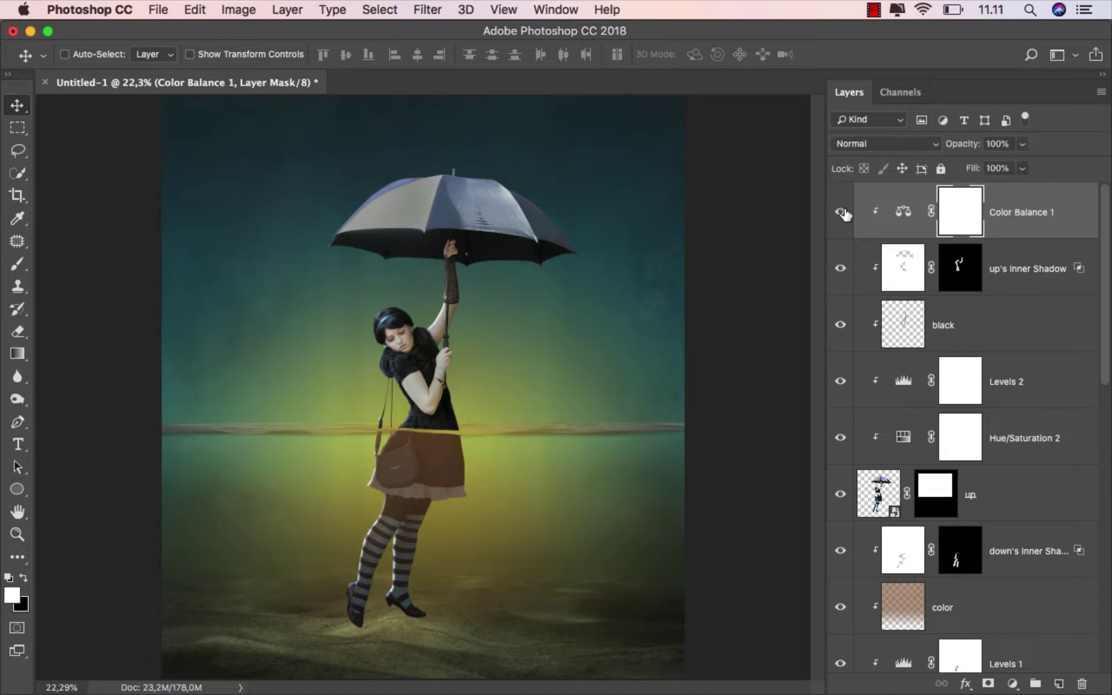
pyautogui.hotkey('ctrl', '2')
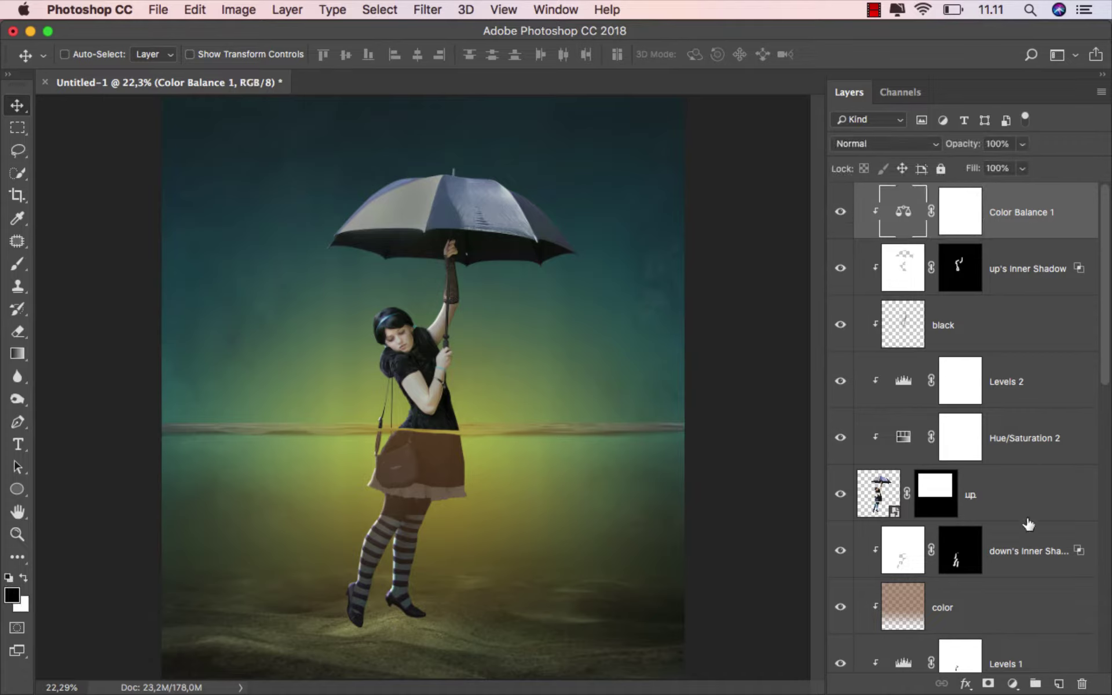
pyautogui.click(1011, 683)
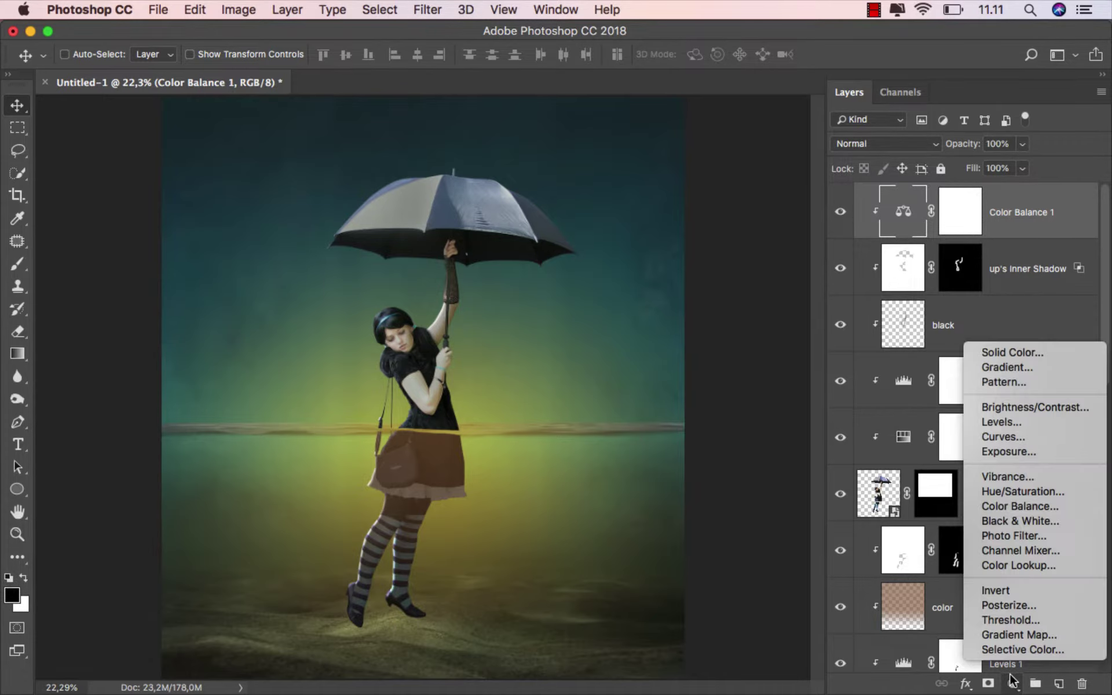
# Step: Add a clipped Hue/Saturation 3 colourise layer with hue 59, saturation 17 and lightness -23
pyautogui.click(1042, 493)
pyautogui.click(688, 607)
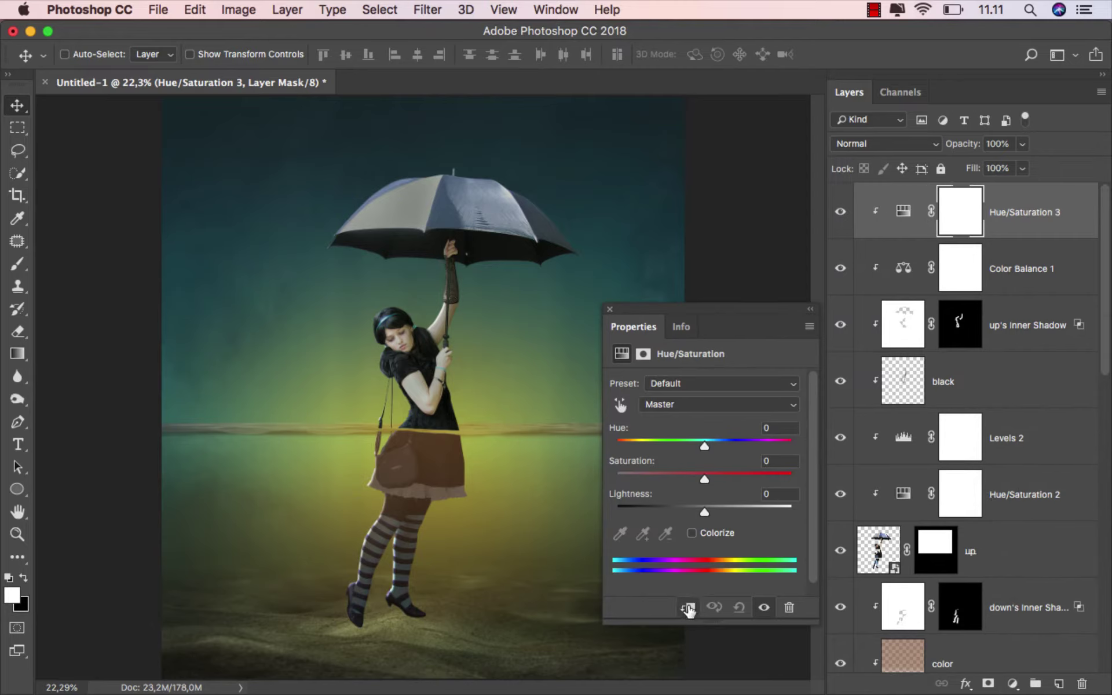
pyautogui.click(692, 533)
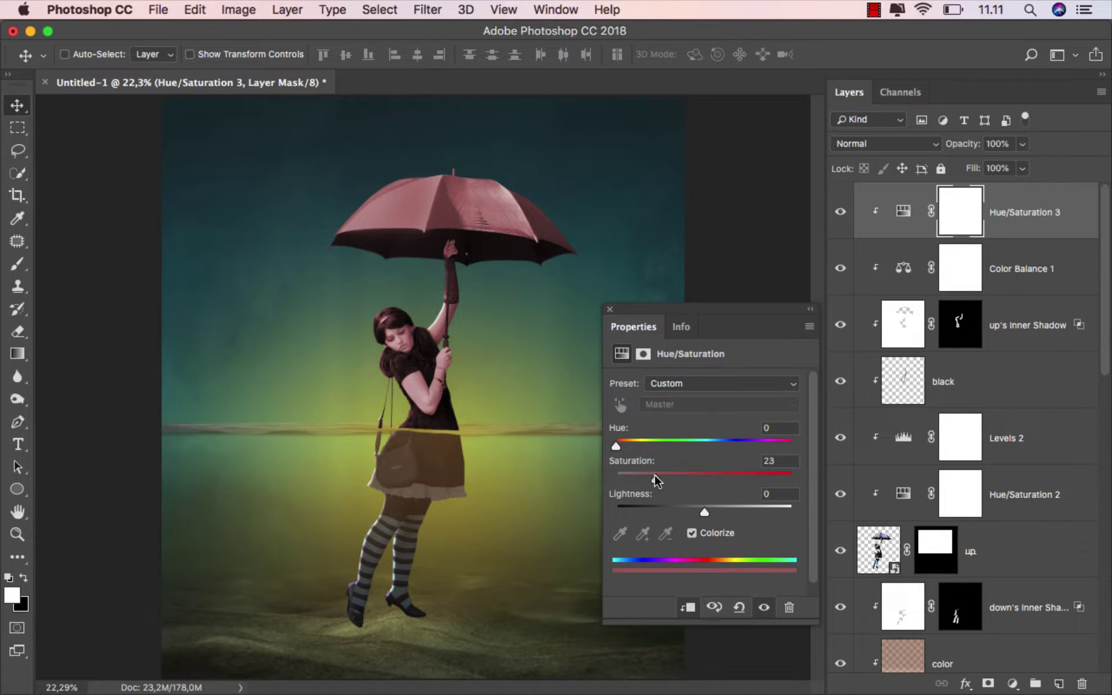
pyautogui.moveTo(655, 479); pyautogui.dragTo(642, 475)
pyautogui.click(644, 440)
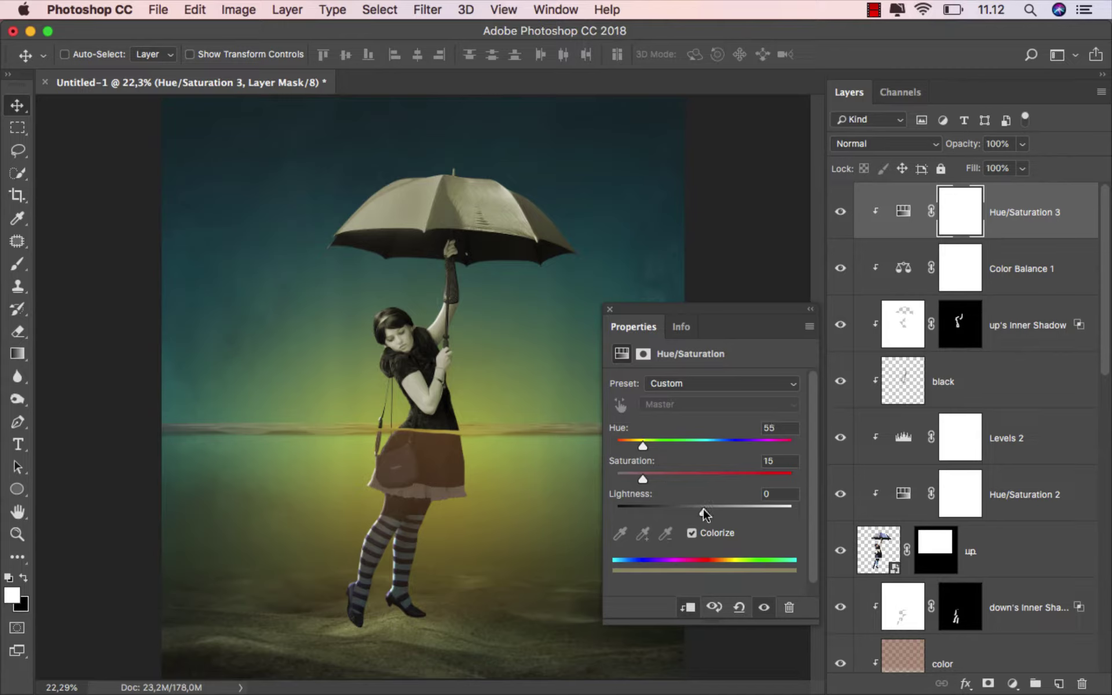
pyautogui.moveTo(703, 508); pyautogui.dragTo(686, 508)
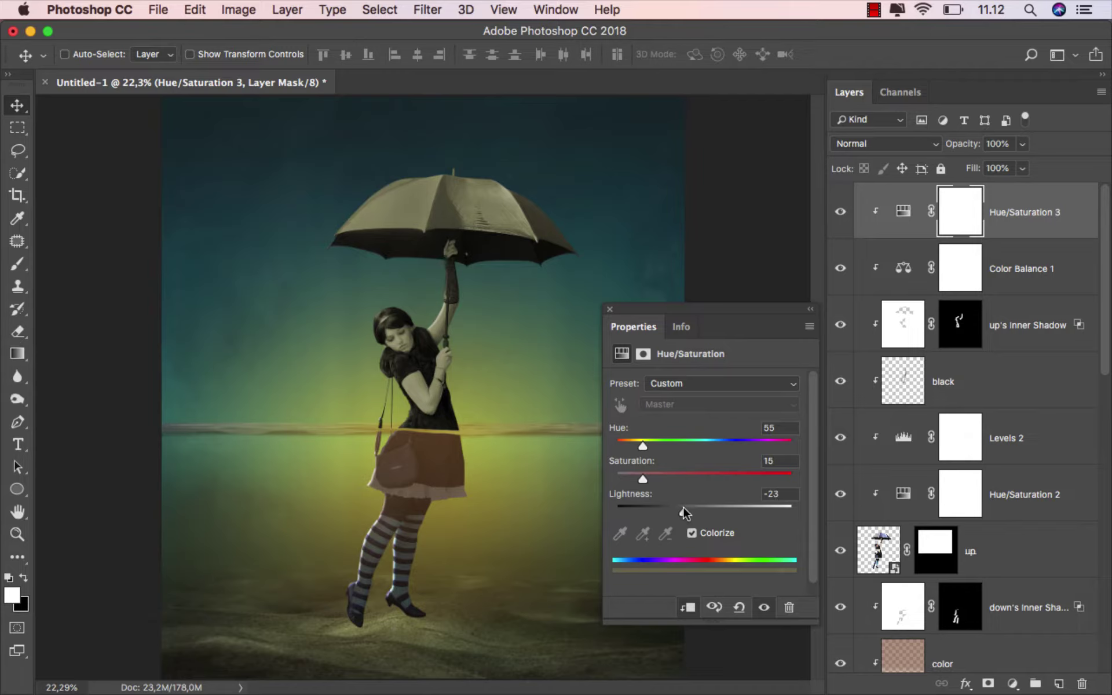
pyautogui.click(610, 309)
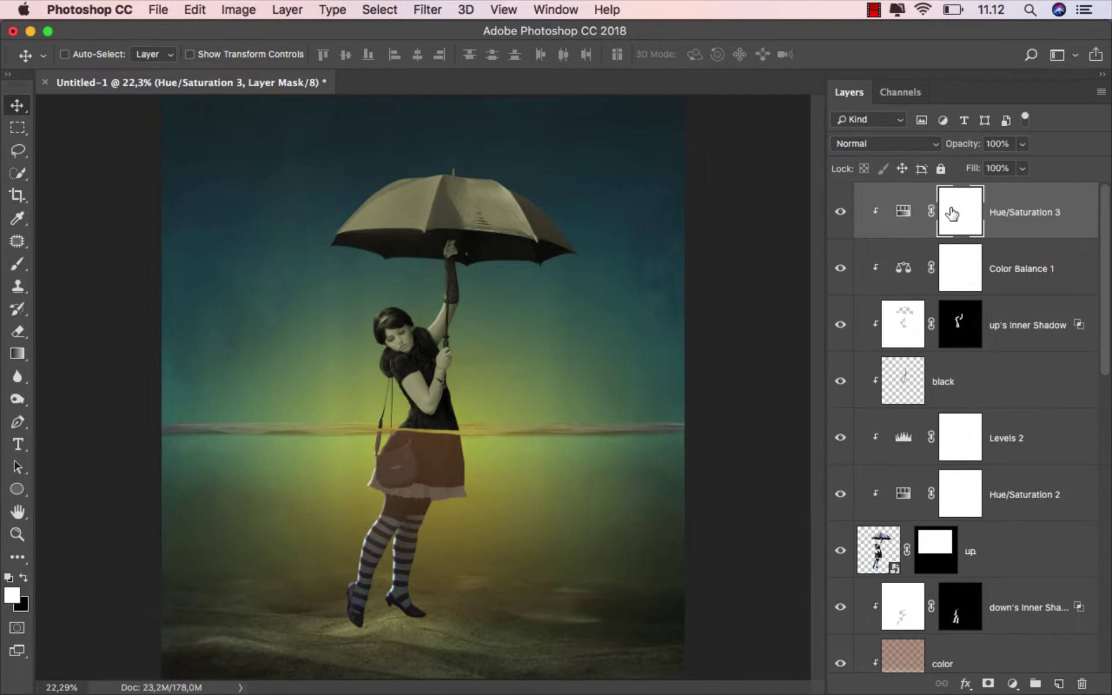
# Step: Invert the tint mask and paint white over the umbrella so only it stays tinted
pyautogui.press('super+i')
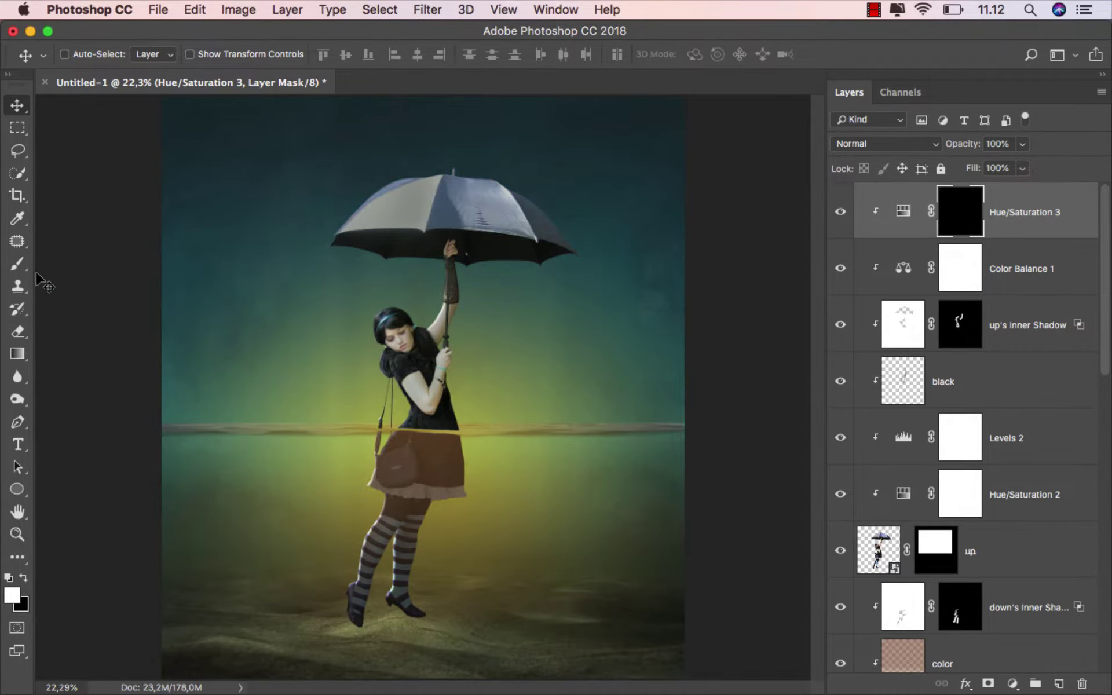
pyautogui.moveTo(17, 264); pyautogui.dragTo(57, 261)
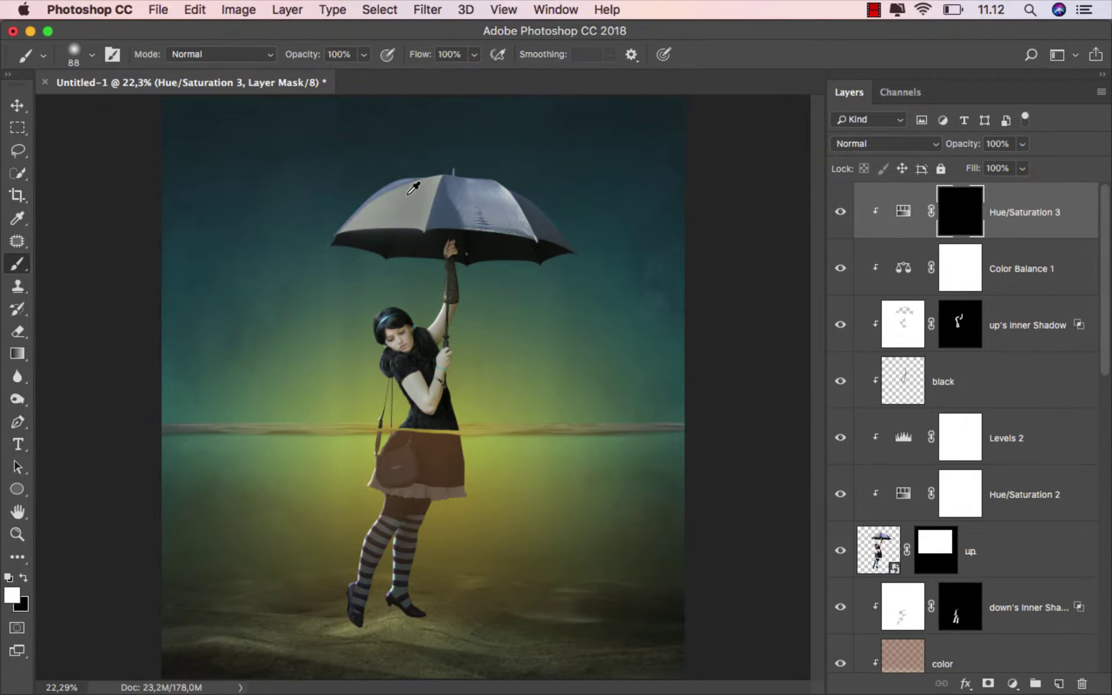
pyautogui.scroll(3, 413, 188)
pyautogui.press(']')
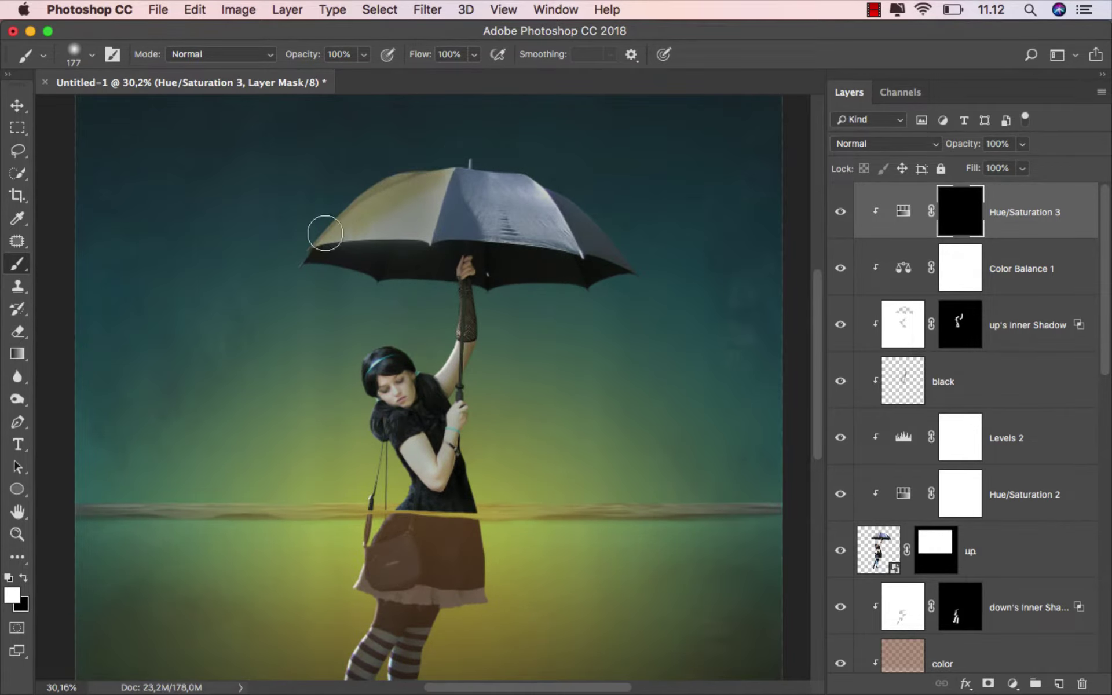
pyautogui.moveTo(325, 233)
pyautogui.mouseDown()
pyautogui.moveTo(478, 230)
pyautogui.moveTo(641, 255)
pyautogui.moveTo(466, 199)
pyautogui.moveTo(607, 198)
pyautogui.moveTo(449, 182)
pyautogui.moveTo(315, 238)
pyautogui.moveTo(555, 208)
pyautogui.moveTo(627, 262)
pyautogui.mouseUp()
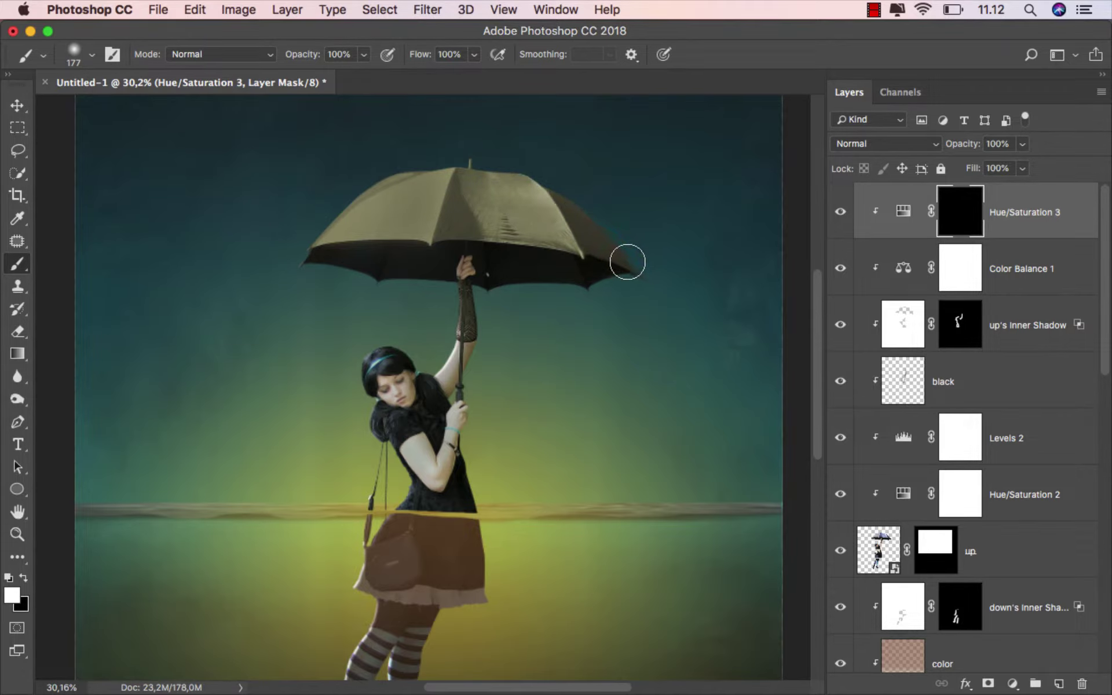
pyautogui.scroll(-1, 633, 304)
pyautogui.scroll(-1, 633, 304)
pyautogui.scroll(-2, 633, 305)
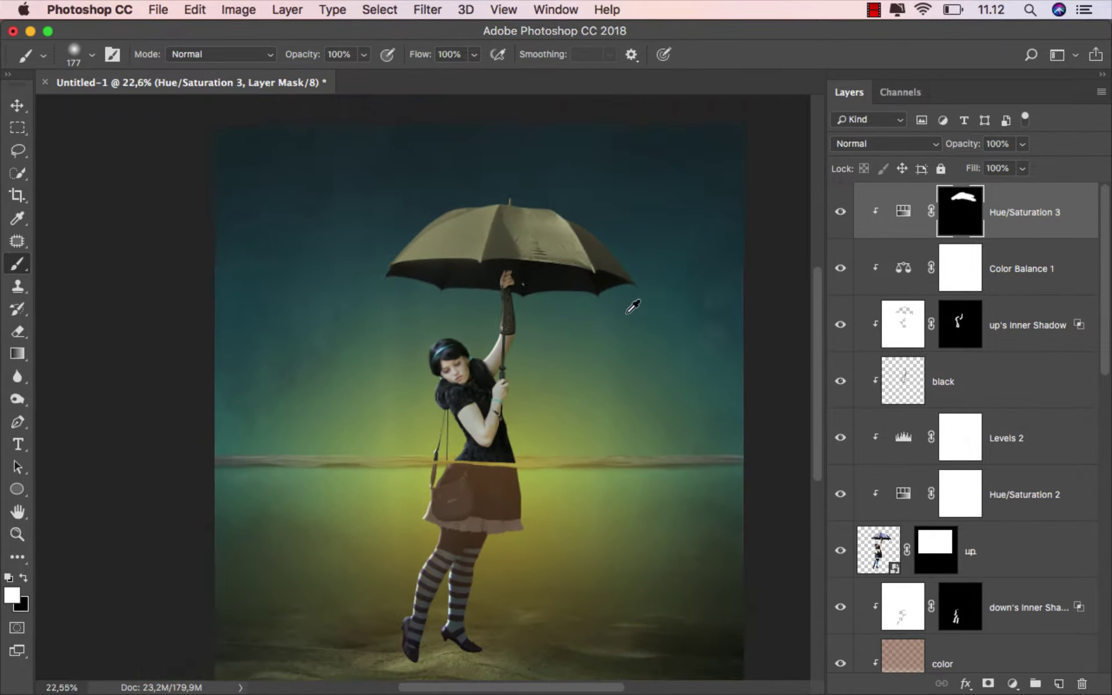
pyautogui.scroll(-1, 633, 306)
pyautogui.click(839, 216)
pyautogui.click(839, 216)
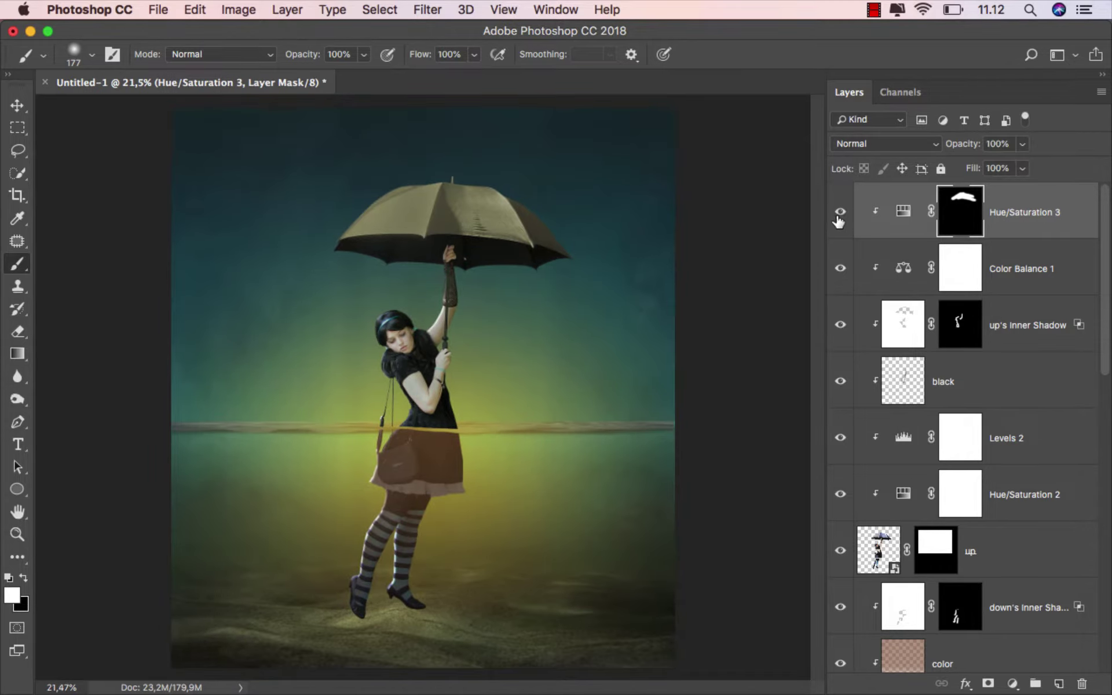
pyautogui.hotkey('ctrl', '2')
# Step: Add a new clipped layer named 'color' in Overlay blend mode
pyautogui.press('v')
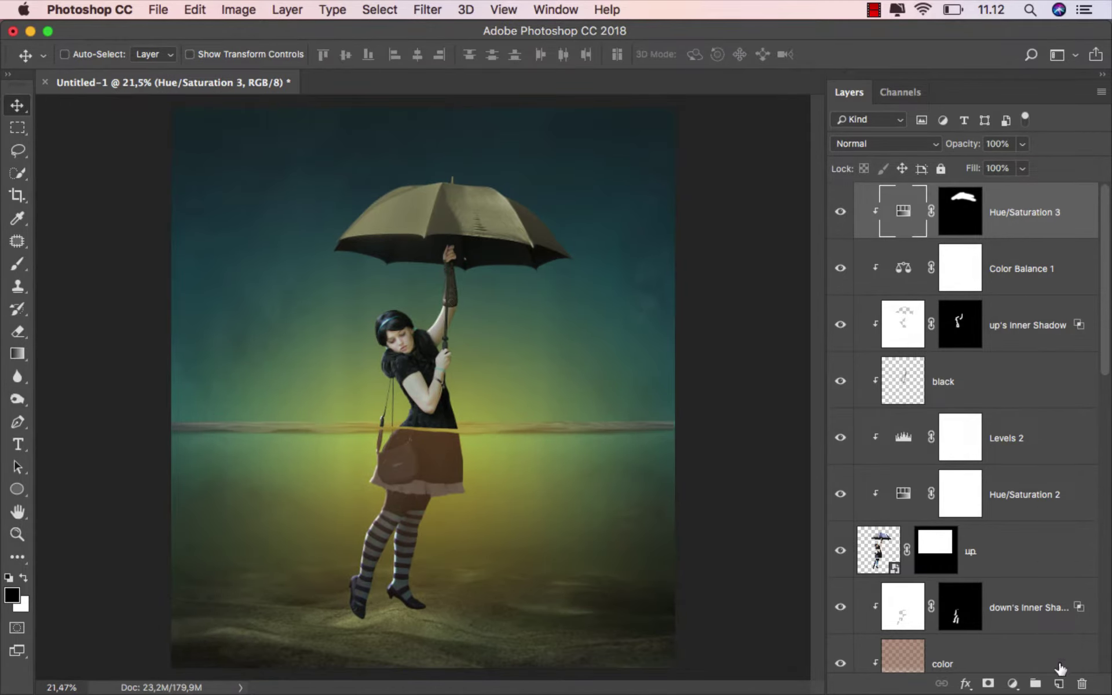
pyautogui.click(1058, 683)
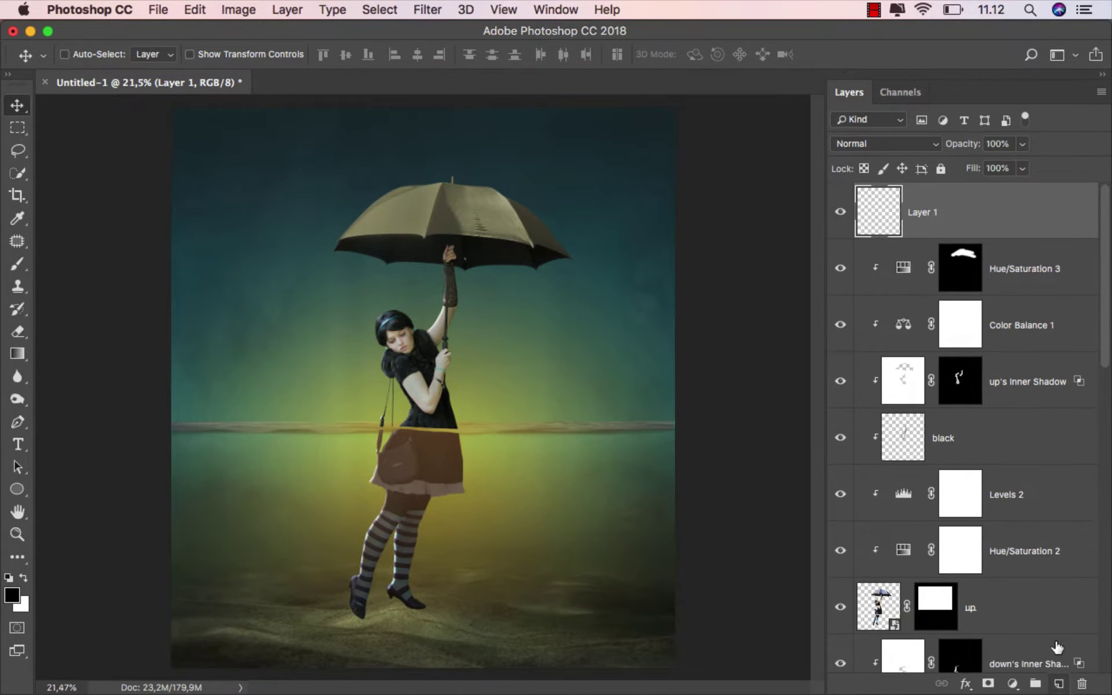
pyautogui.rightClick(949, 219)
pyautogui.click(833, 501)
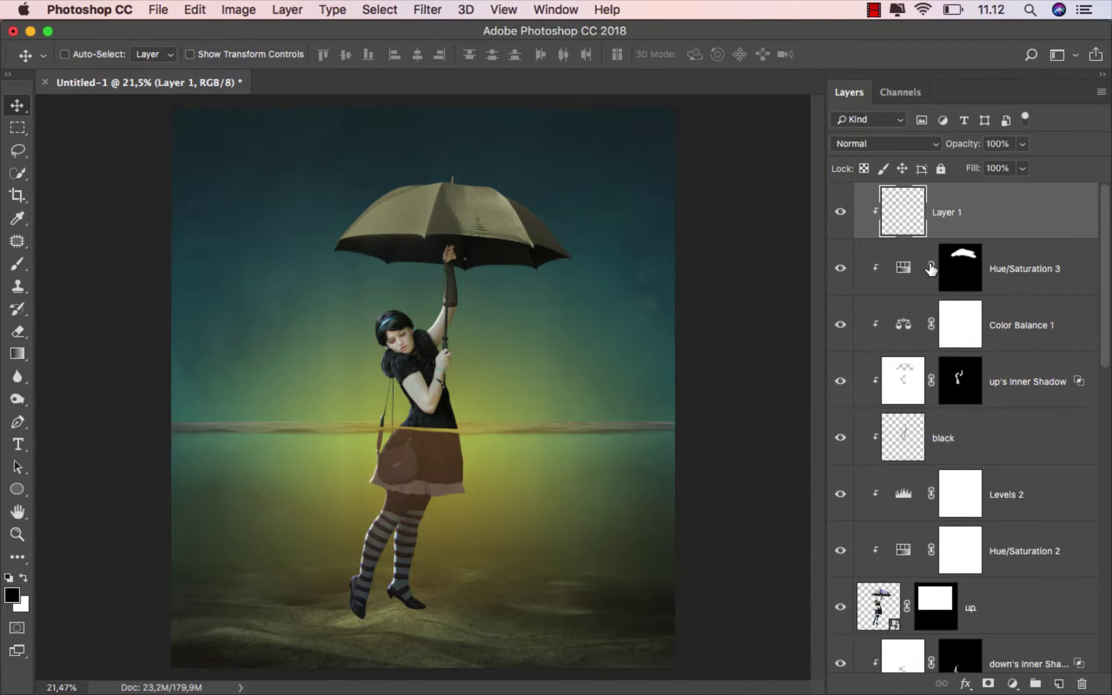
pyautogui.write('color')
pyautogui.press('Return')
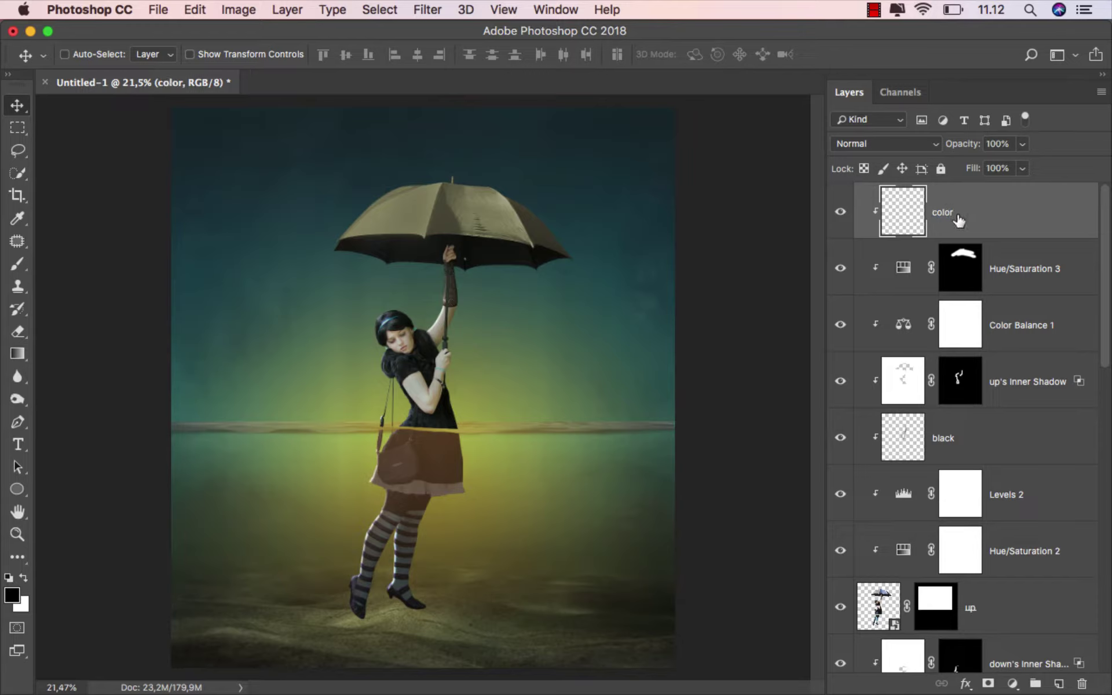
pyautogui.click(895, 151)
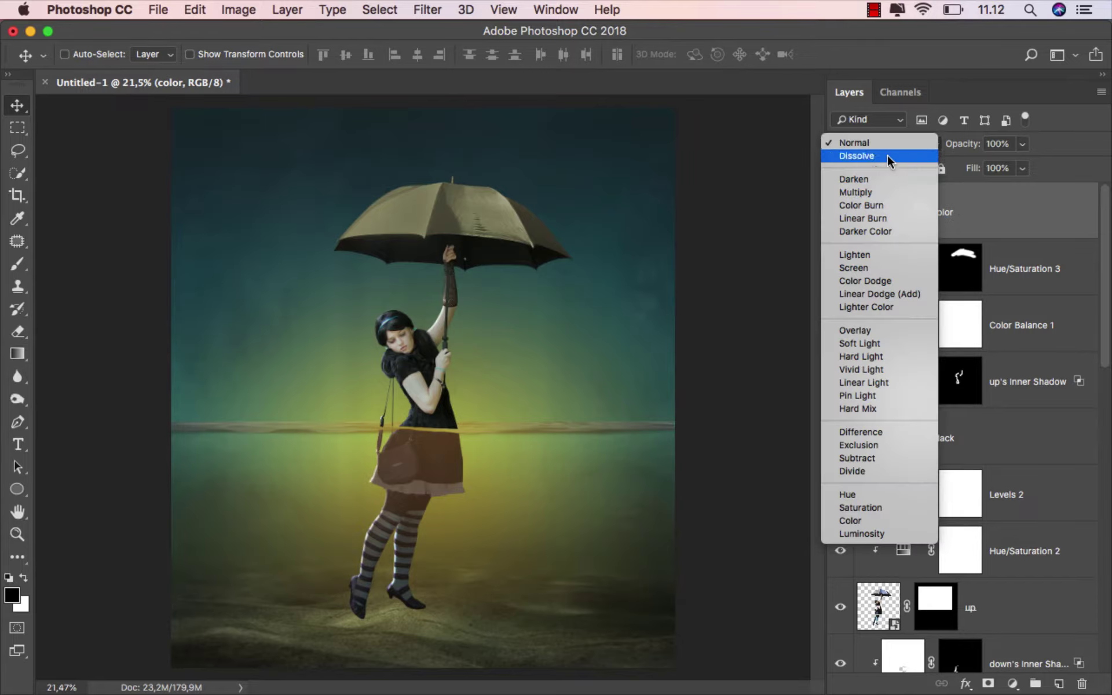
pyautogui.click(880, 328)
# Step: Set the foreground to a dark grey derived from the skirt's brown
pyautogui.moveTo(17, 353); pyautogui.dragTo(69, 355)
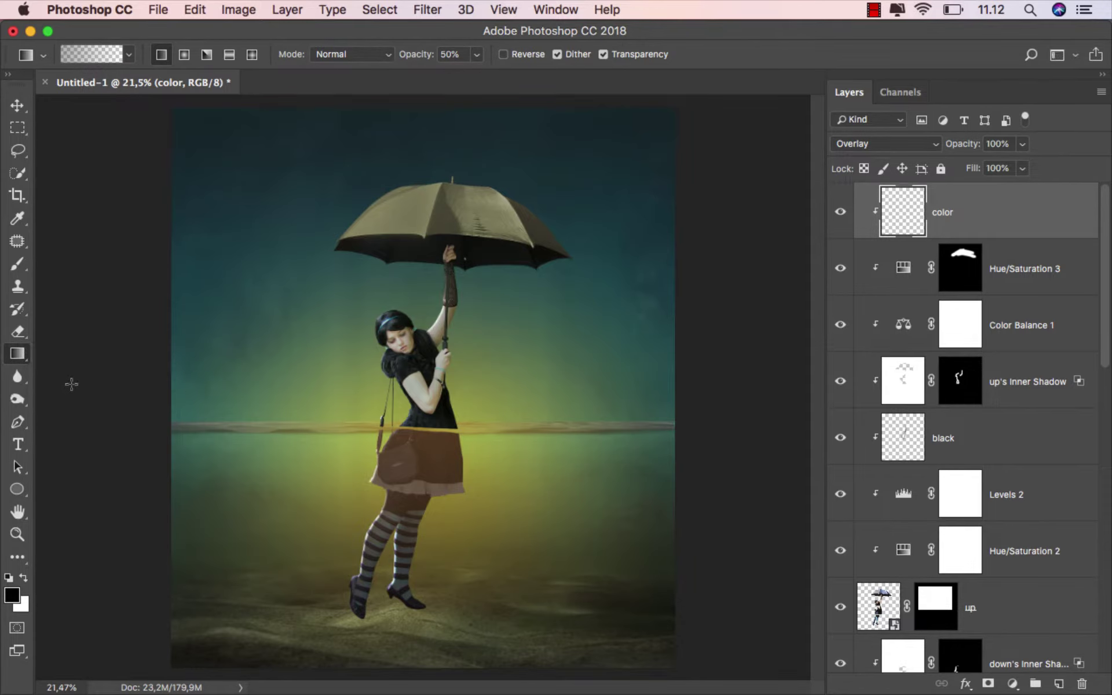
pyautogui.click(12, 596)
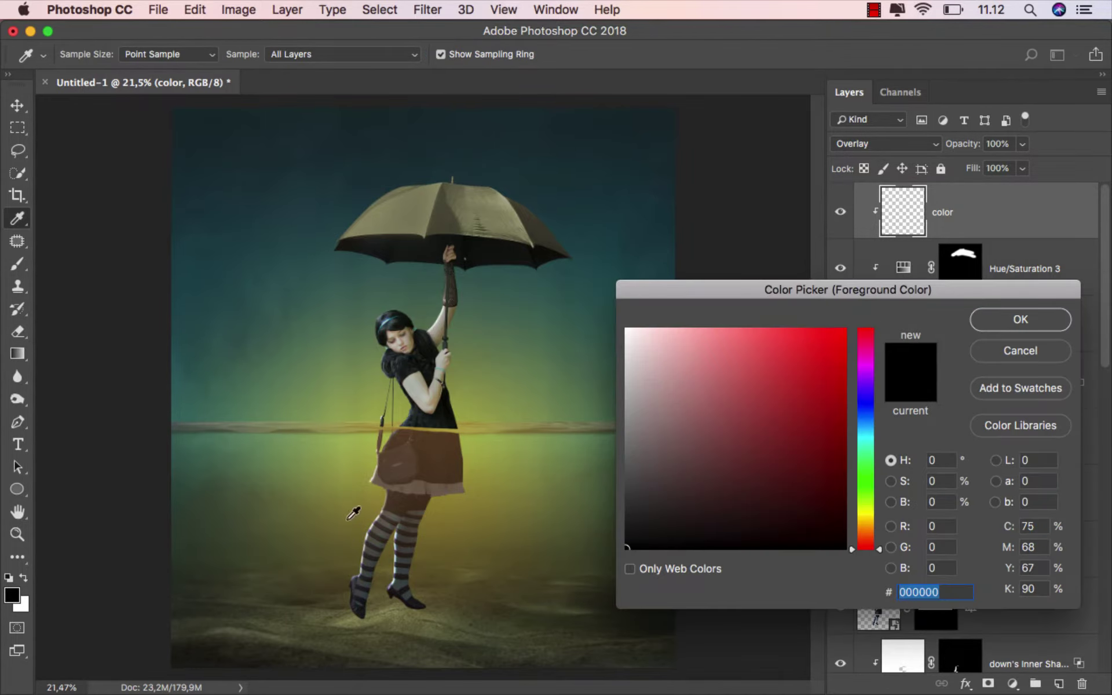
pyautogui.click(439, 451)
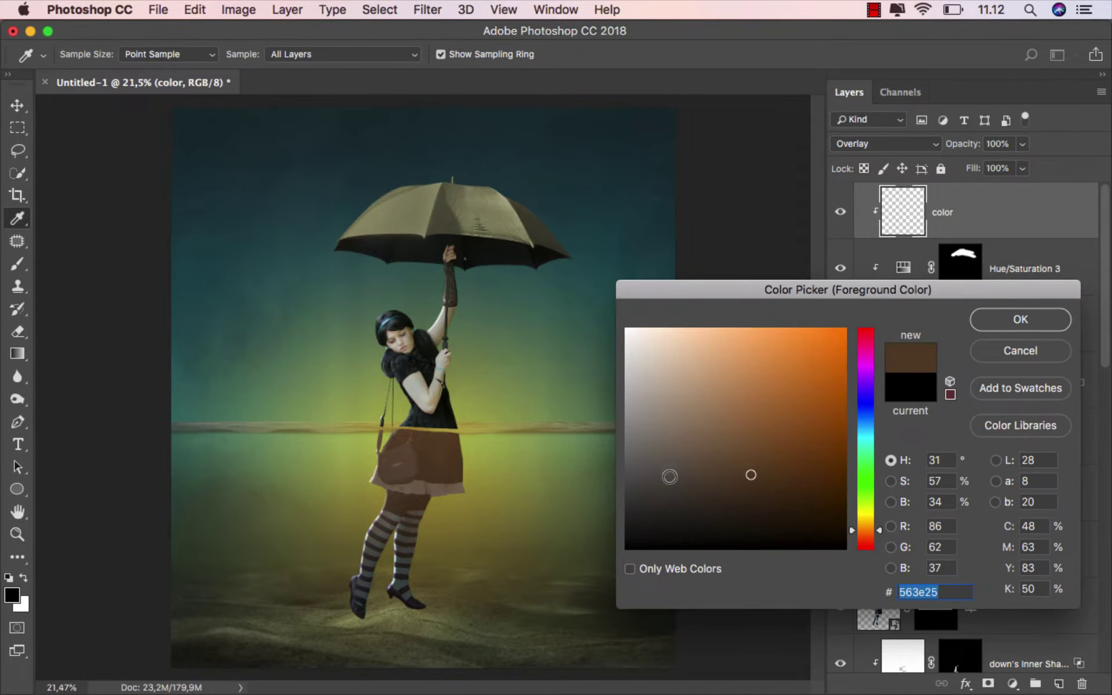
pyautogui.click(662, 473)
pyautogui.moveTo(660, 474); pyautogui.dragTo(653, 484)
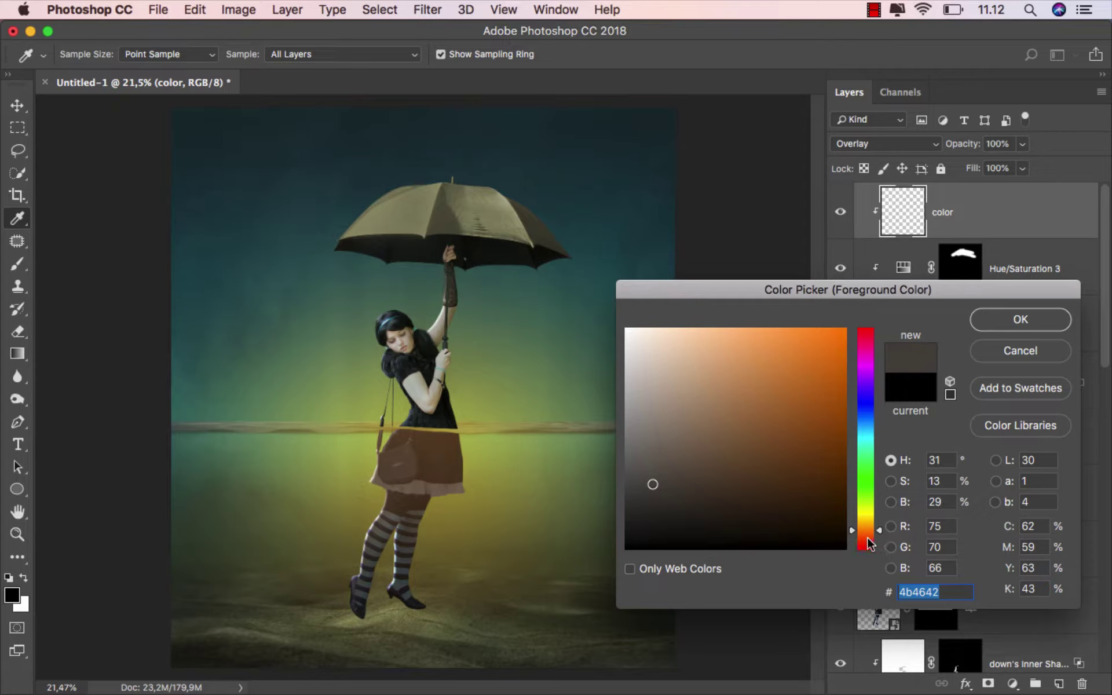
pyautogui.moveTo(867, 539); pyautogui.dragTo(867, 550)
pyautogui.click(998, 328)
# Step: Draw a gradient on the color layer from the sky top down to the umbrella handle
pyautogui.press('g')
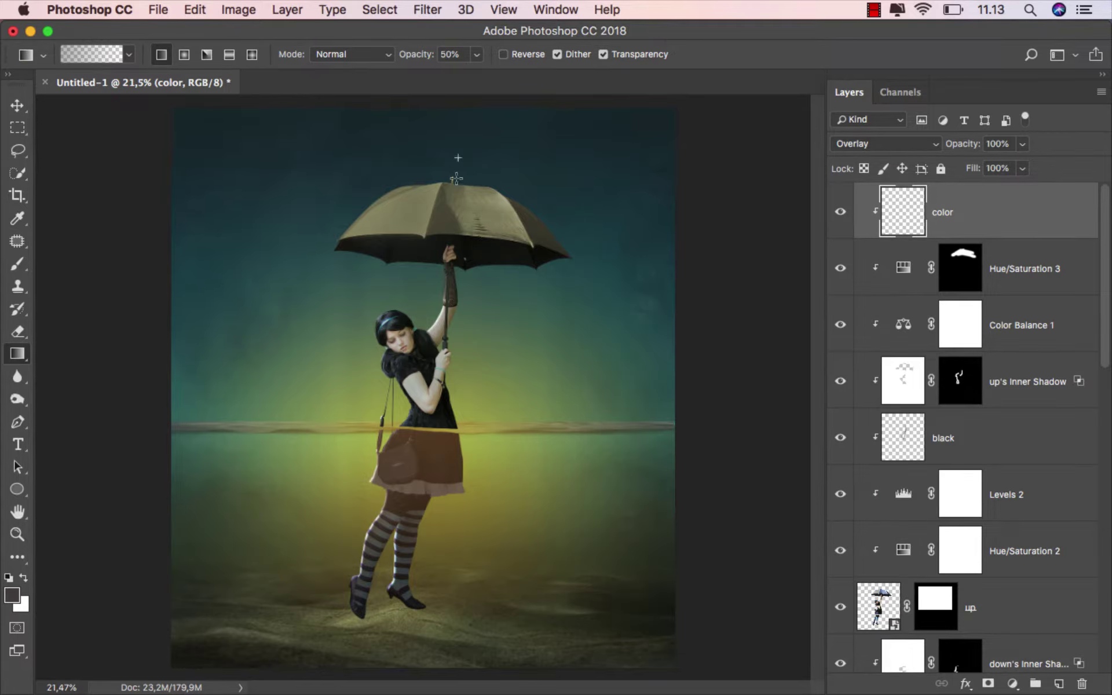
pyautogui.moveTo(458, 158); pyautogui.dragTo(451, 253)
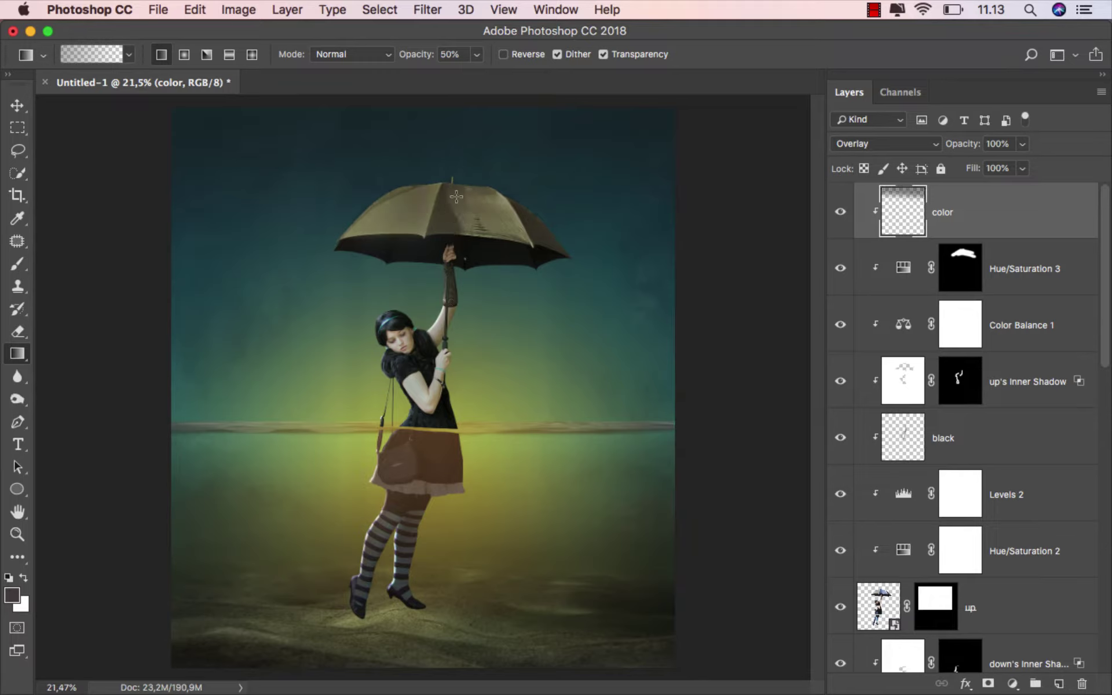
pyautogui.moveTo(465, 122); pyautogui.dragTo(453, 313)
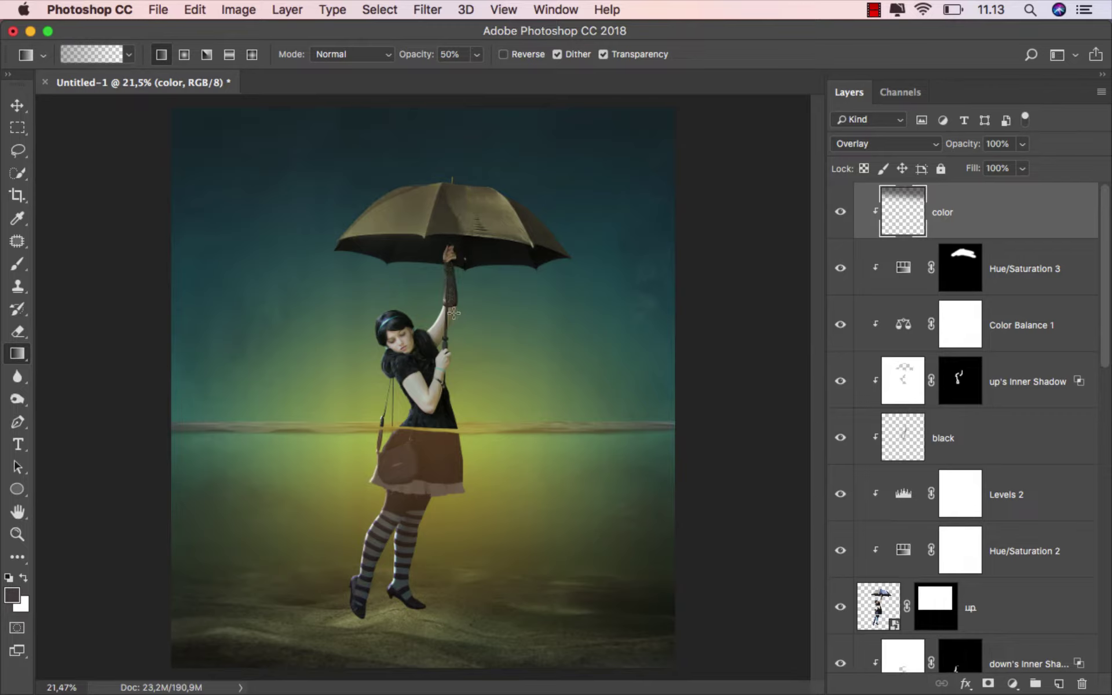
pyautogui.click(840, 212)
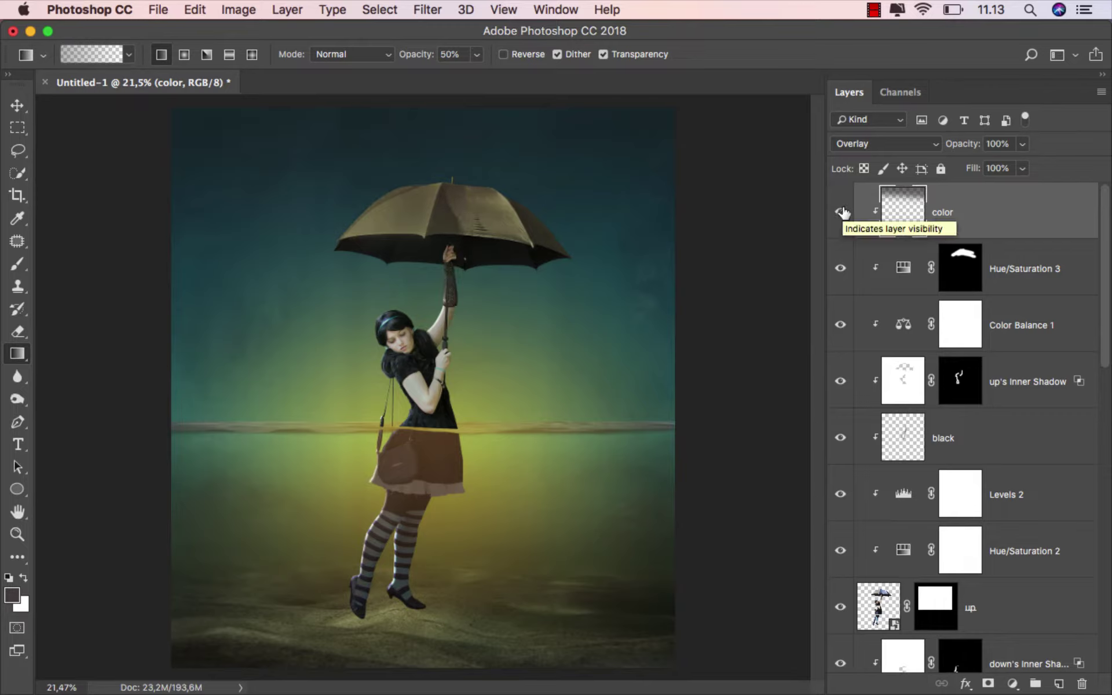
pyautogui.click(841, 212)
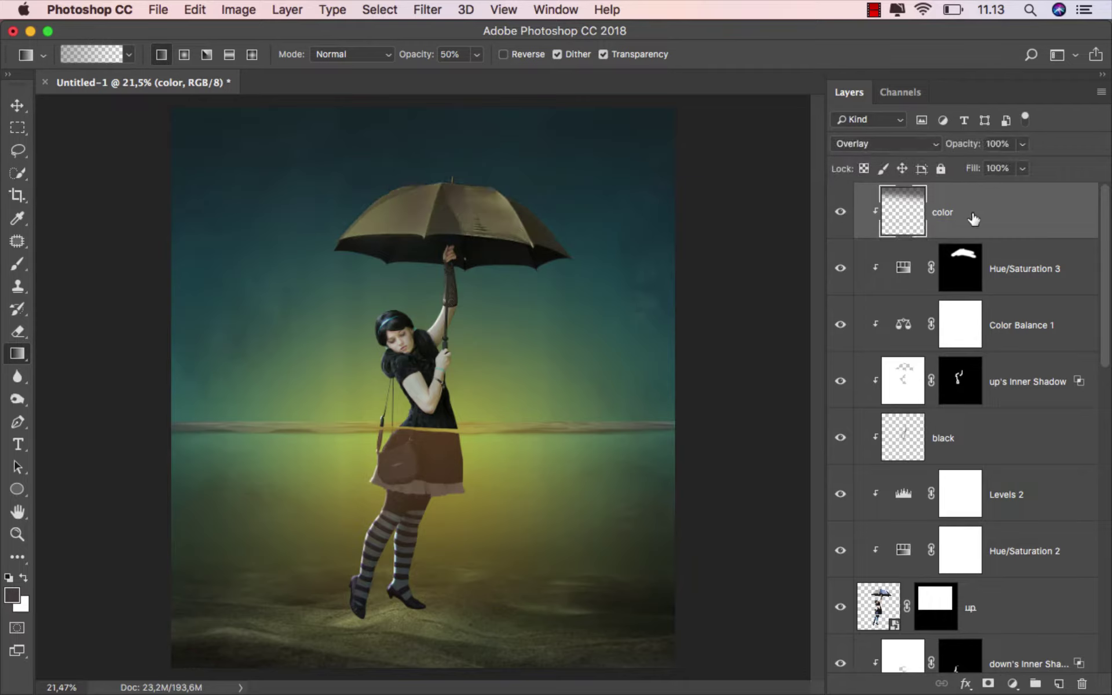
pyautogui.press('v')
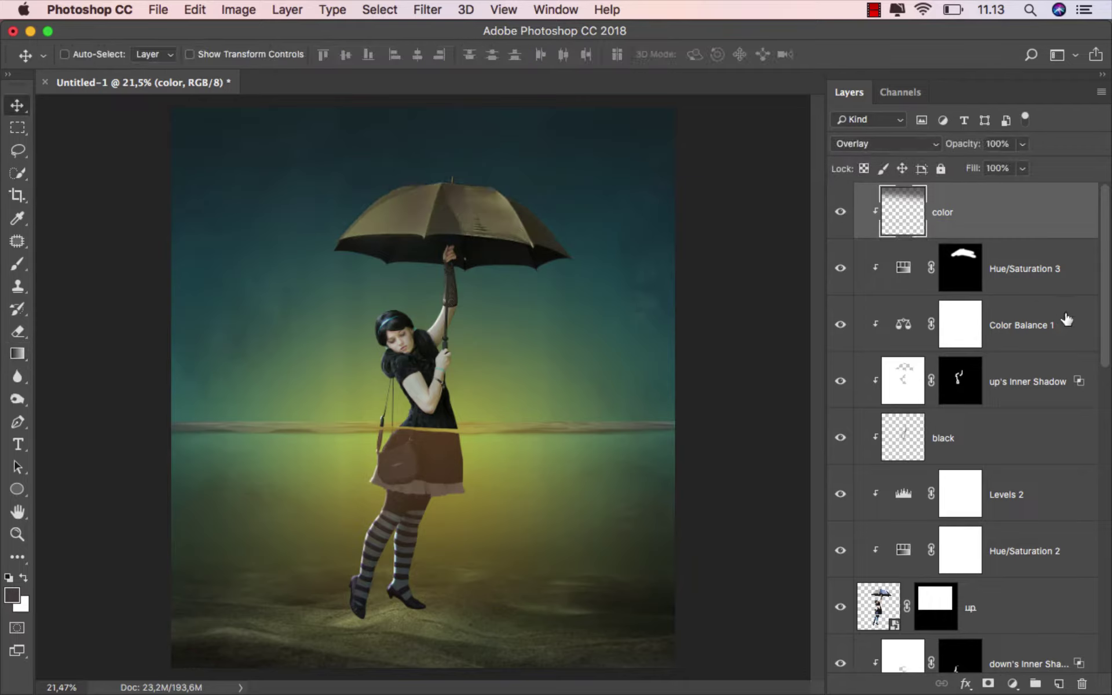
# Step: Select the lower color layer and add a new layer named 'shadow' above it
pyautogui.moveTo(1105, 338); pyautogui.dragTo(1101, 419)
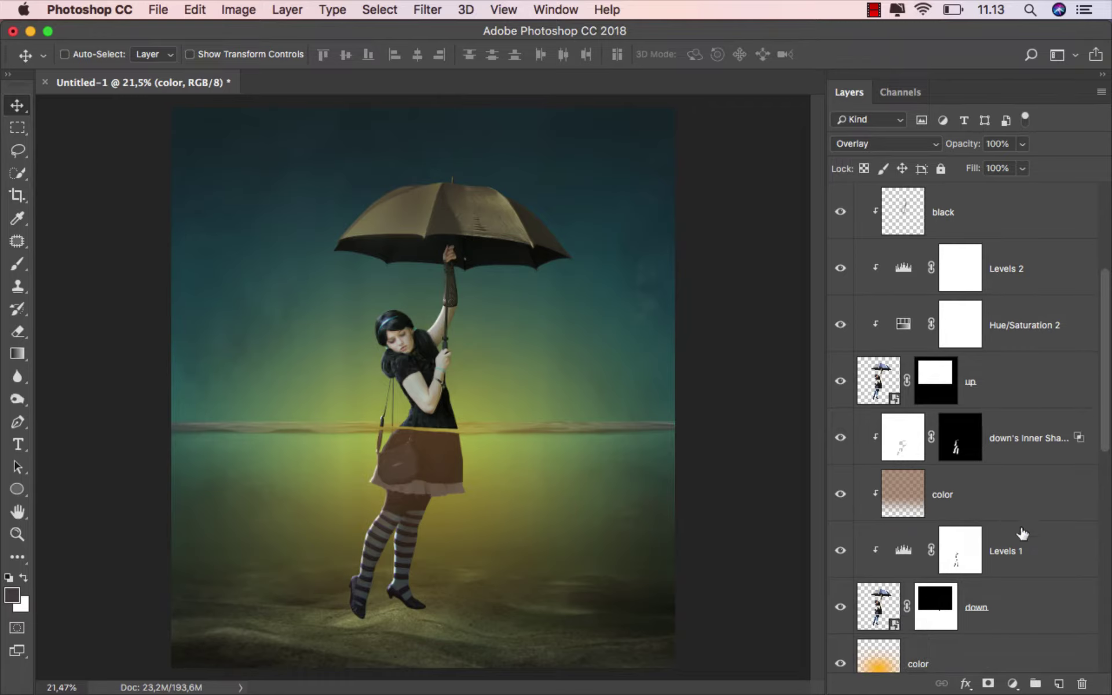
pyautogui.click(1003, 606)
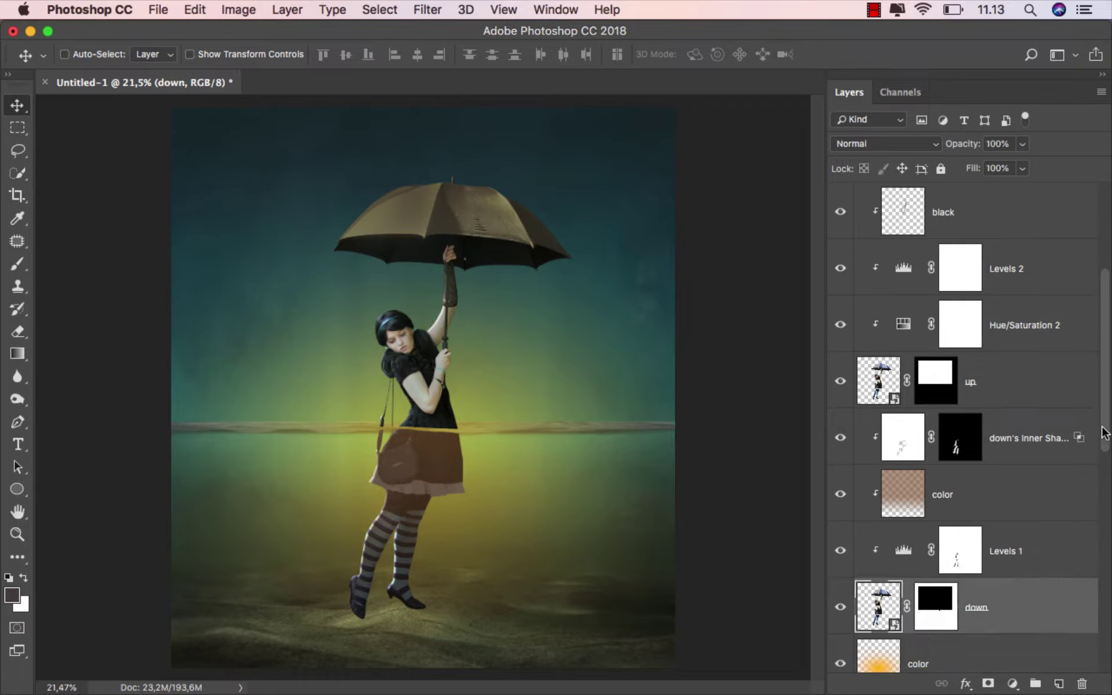
pyautogui.moveTo(1105, 431); pyautogui.dragTo(1104, 501)
pyautogui.click(1009, 478)
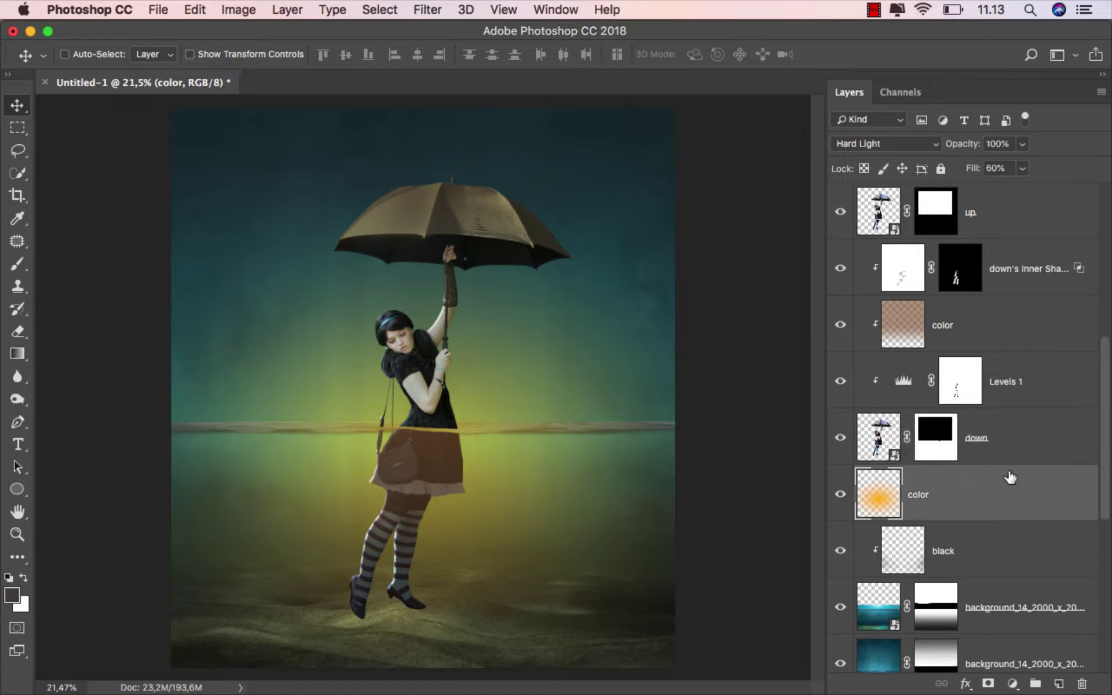
pyautogui.click(1059, 683)
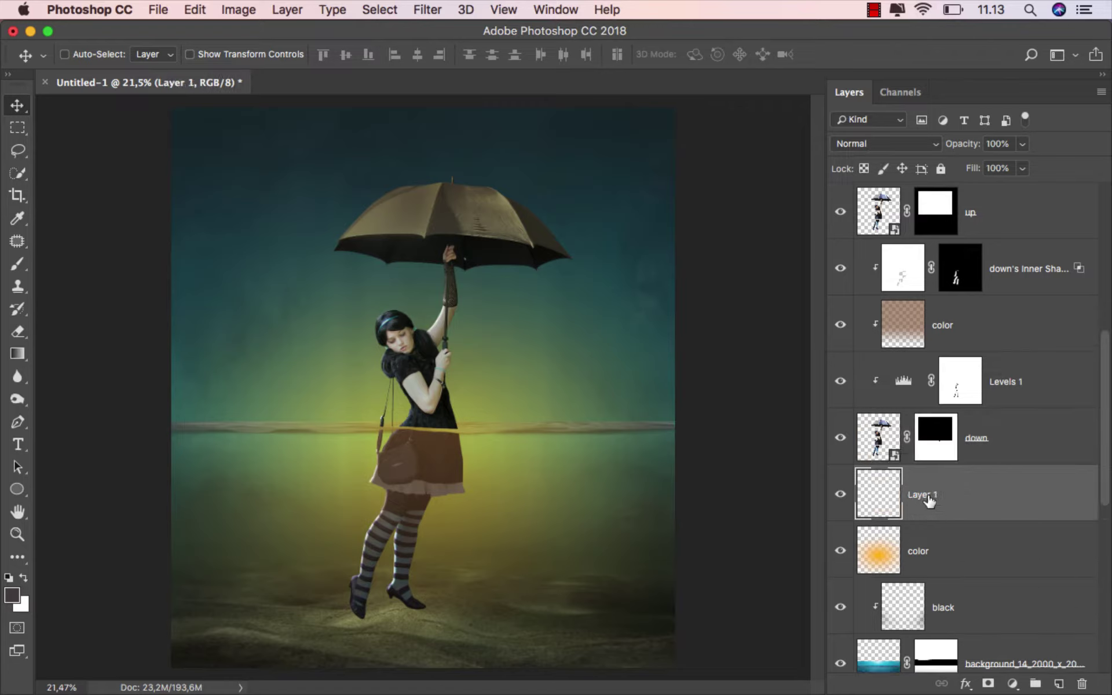
pyautogui.write('shadow')
pyautogui.press('Return')
# Step: Set up a black brush at 10% opacity with a flattened elliptical tip
pyautogui.moveTo(26, 268); pyautogui.dragTo(47, 269)
pyautogui.click(47, 268)
pyautogui.click(8, 578)
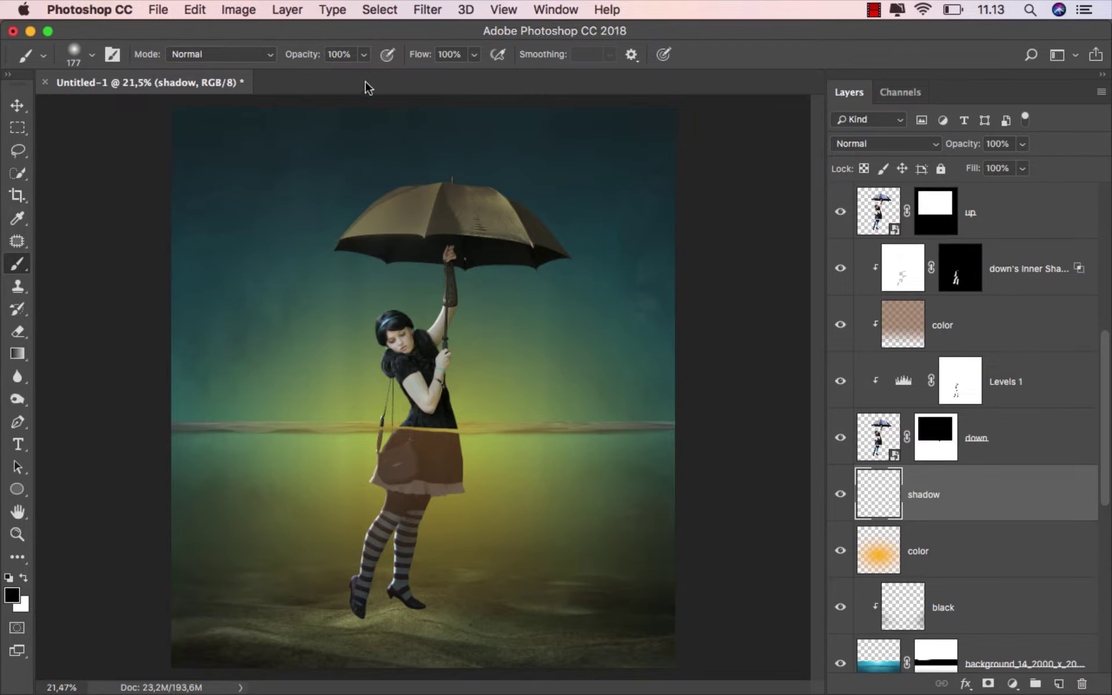
pyautogui.click(364, 57)
pyautogui.moveTo(299, 76); pyautogui.dragTo(293, 75)
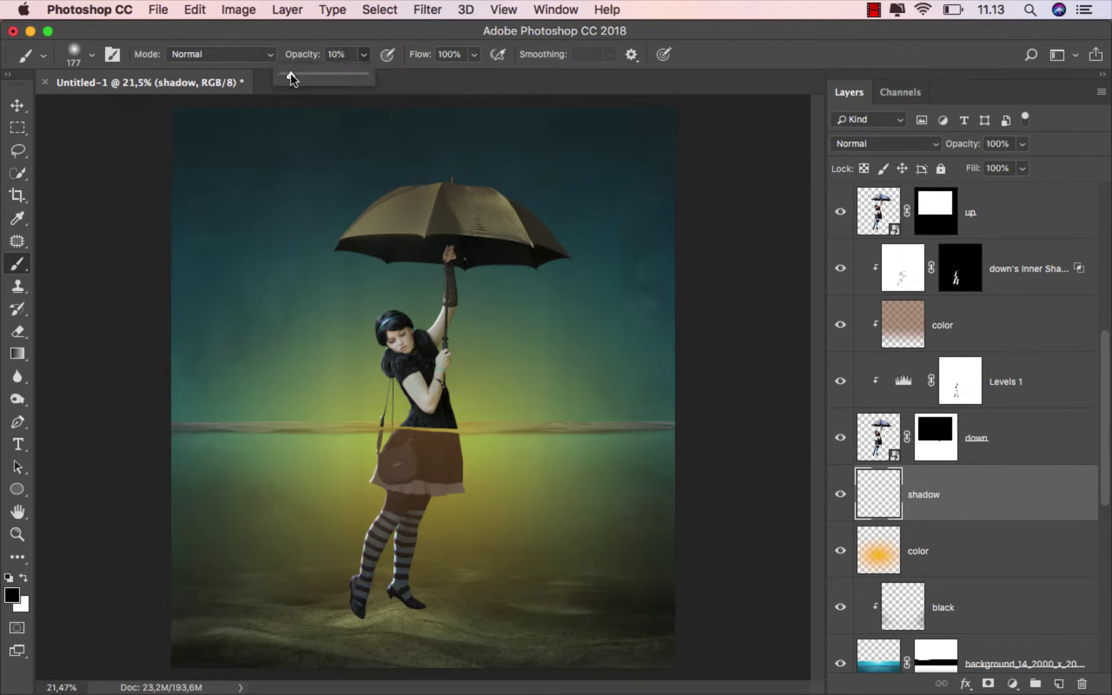
pyautogui.rightClick(422, 391)
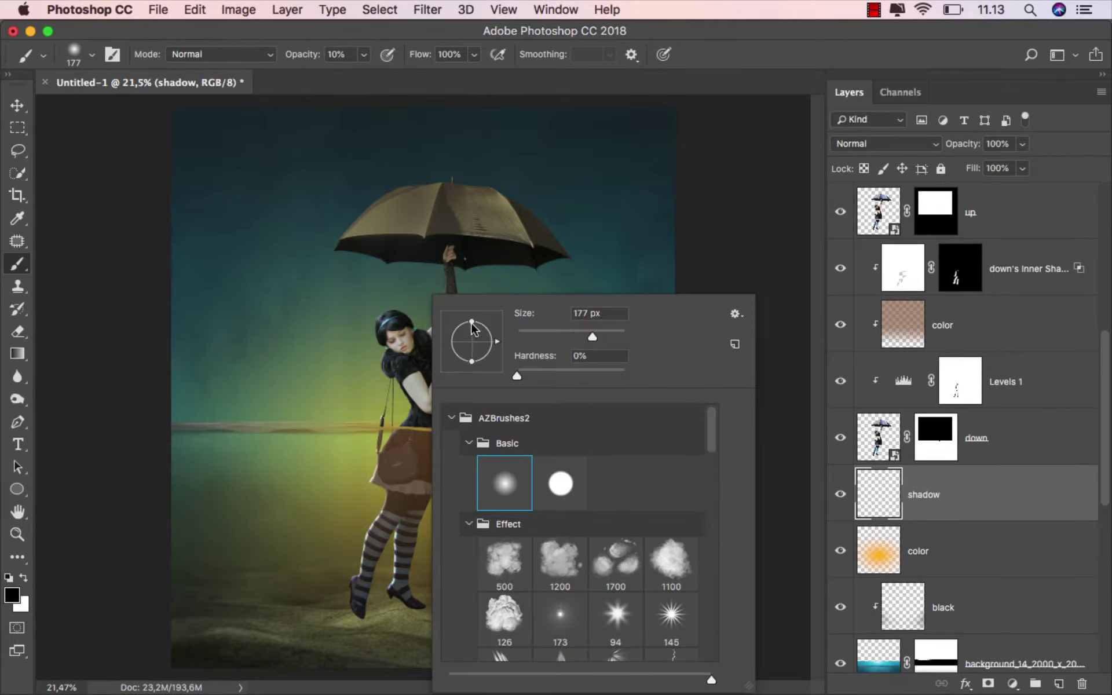
pyautogui.moveTo(472, 323); pyautogui.dragTo(471, 342)
pyautogui.press('Return')
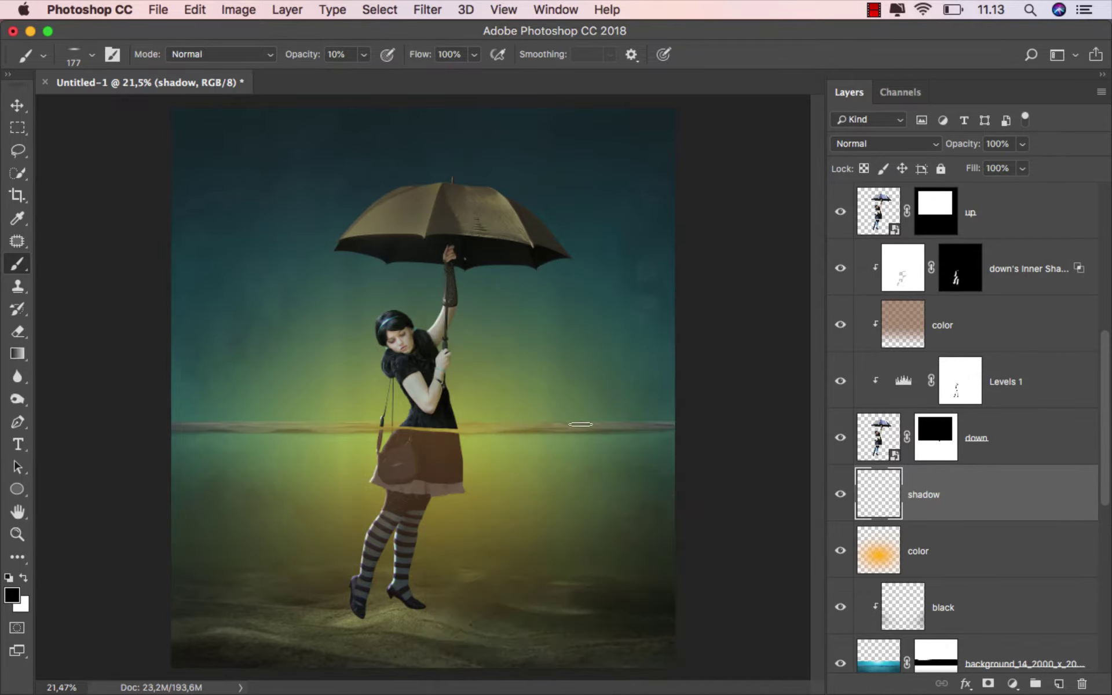
# Step: Paint soft black contact shadows under both shoes, resizing the brush from 71 to 114 px
pyautogui.scroll(1, 442, 594)
pyautogui.scroll(2, 442, 595)
pyautogui.scroll(4, 442, 595)
pyautogui.scroll(2, 441, 595)
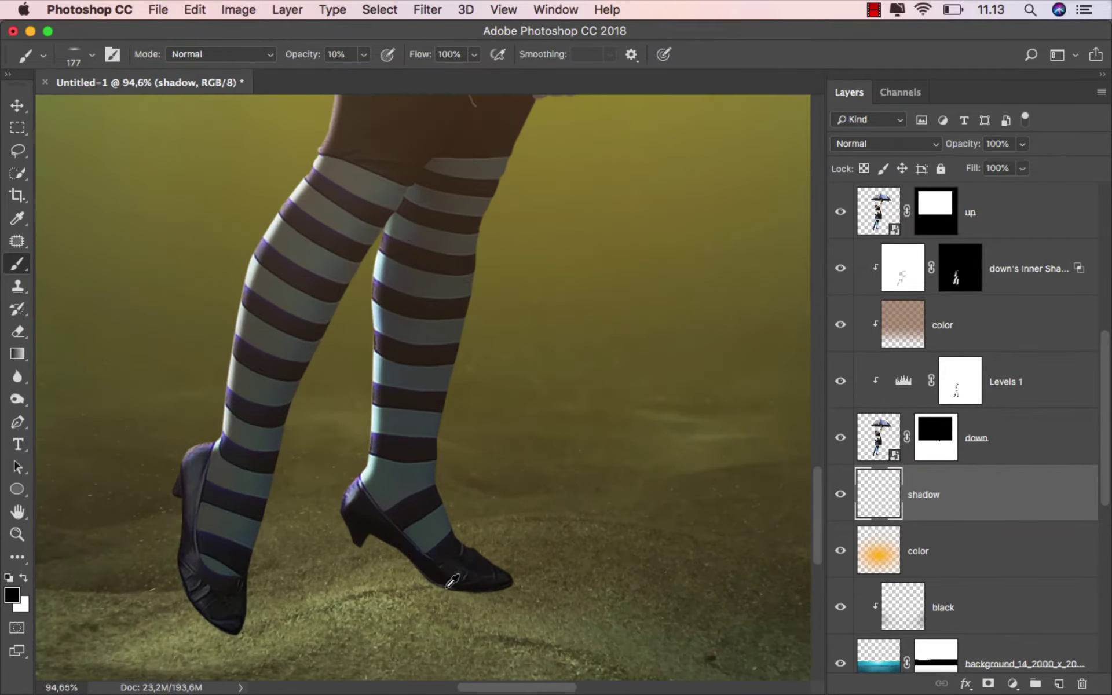
pyautogui.scroll(1, 442, 580)
pyautogui.scroll(1, 443, 576)
pyautogui.scroll(1, 444, 575)
pyautogui.moveTo(444, 575); pyautogui.dragTo(400, 570)
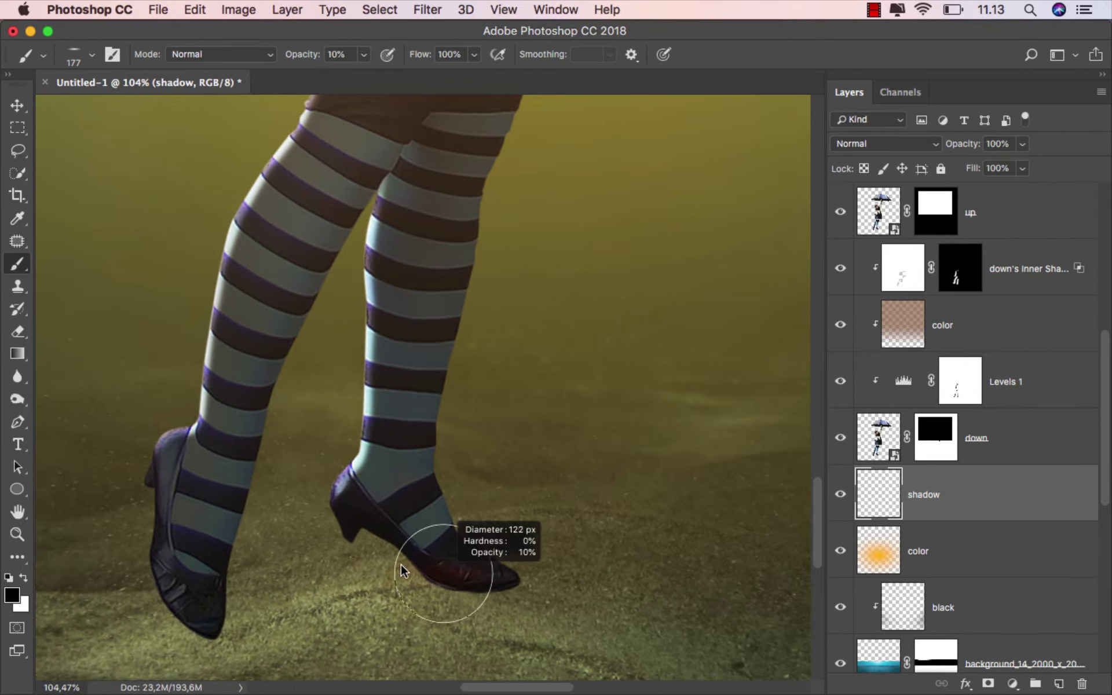
pyautogui.scroll(1, 483, 580)
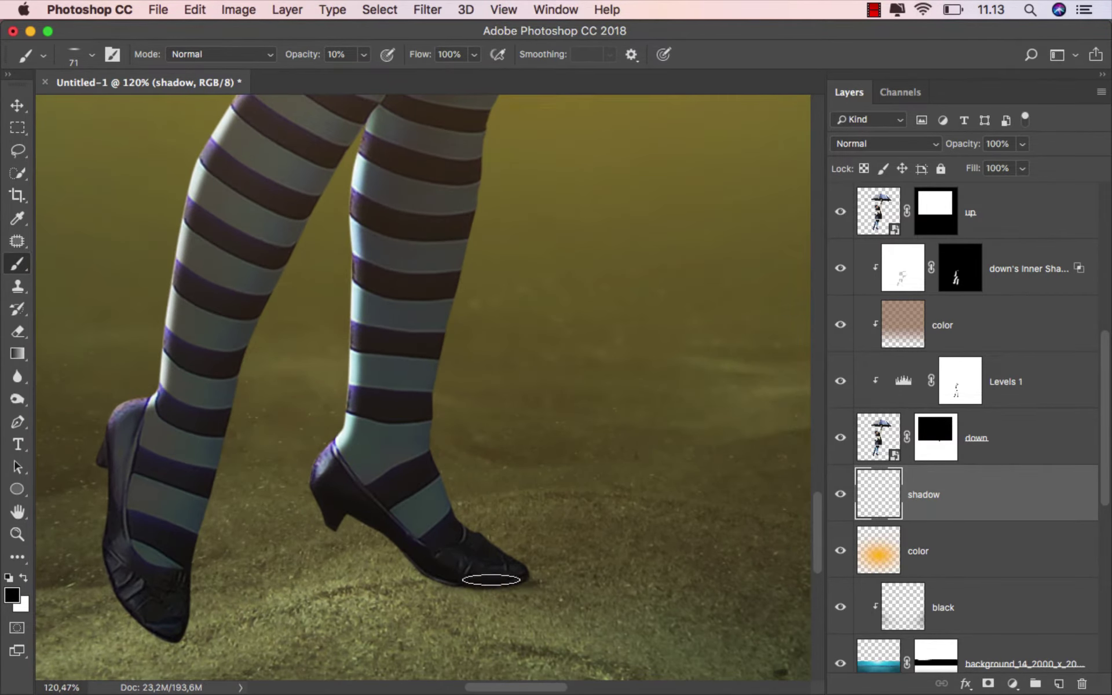
pyautogui.moveTo(397, 550); pyautogui.dragTo(414, 550)
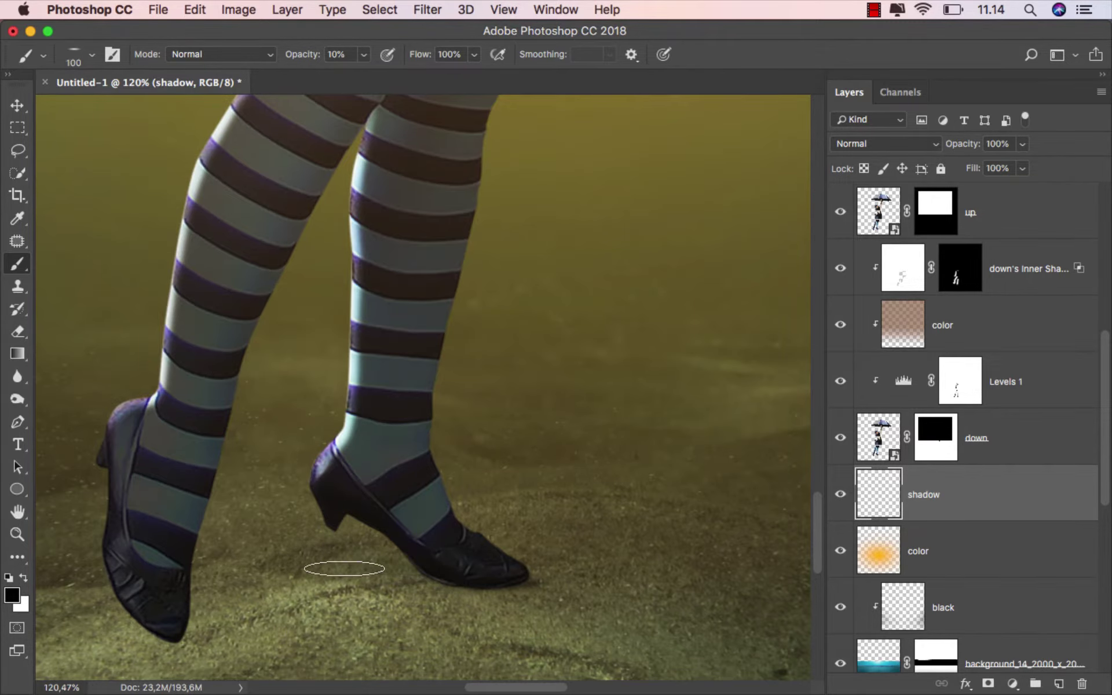
pyautogui.moveTo(432, 580); pyautogui.dragTo(472, 517)
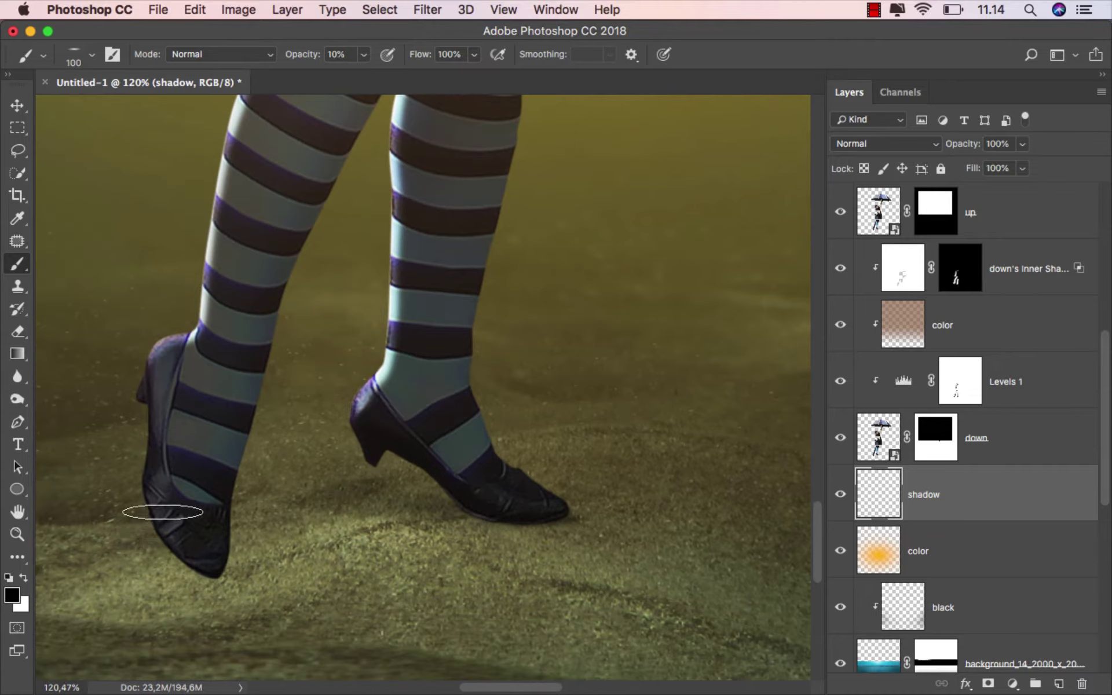
pyautogui.moveTo(161, 508)
pyautogui.mouseDown()
pyautogui.moveTo(198, 546)
pyautogui.moveTo(312, 504)
pyautogui.moveTo(511, 526)
pyautogui.moveTo(347, 461)
pyautogui.moveTo(347, 487)
pyautogui.moveTo(333, 479)
pyautogui.moveTo(216, 541)
pyautogui.moveTo(219, 556)
pyautogui.moveTo(266, 510)
pyautogui.moveTo(372, 486)
pyautogui.moveTo(390, 509)
pyautogui.moveTo(249, 551)
pyautogui.moveTo(217, 548)
pyautogui.moveTo(131, 494)
pyautogui.moveTo(186, 550)
pyautogui.mouseUp()
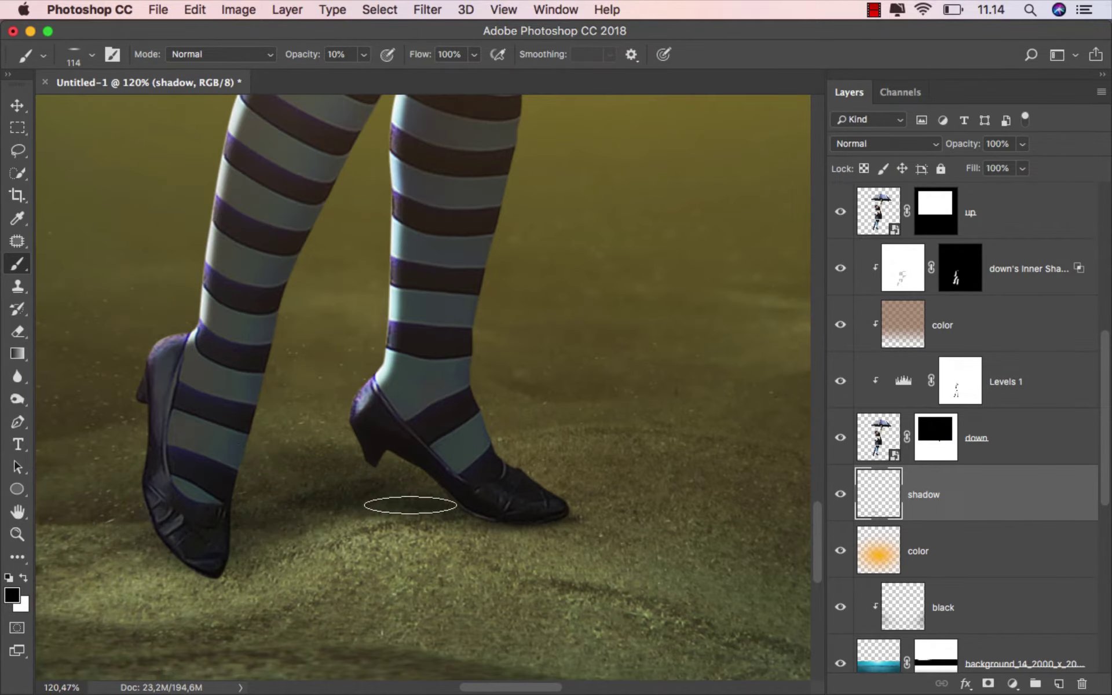
pyautogui.scroll(-2, 417, 502)
pyautogui.scroll(-2, 426, 500)
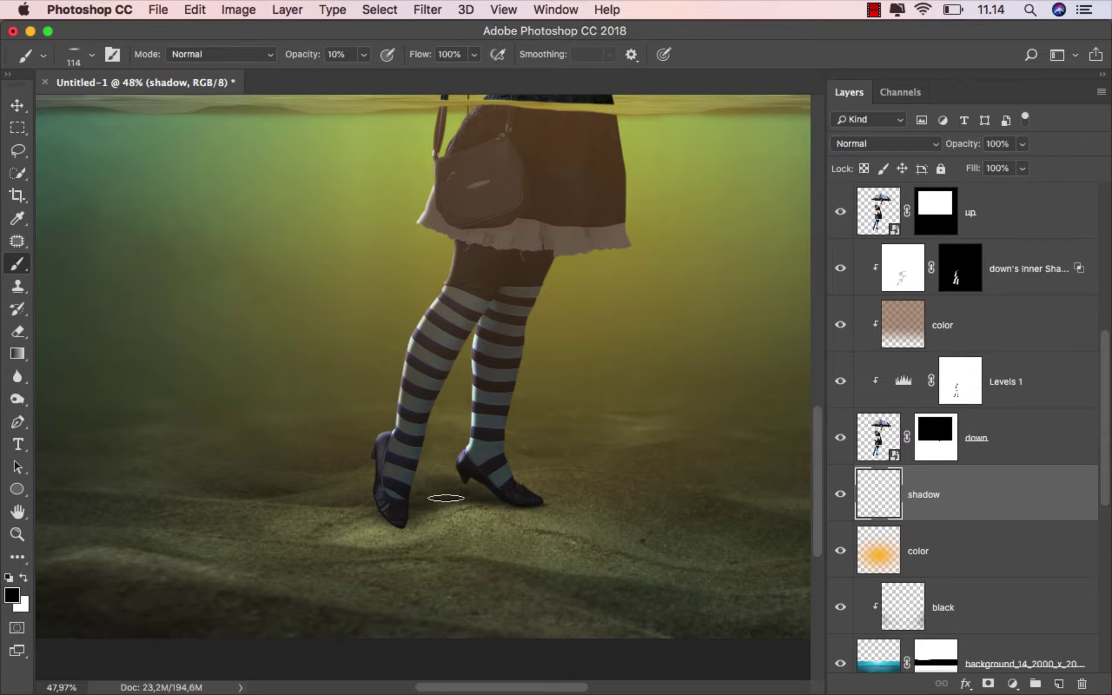
pyautogui.scroll(-1, 355, 491)
pyautogui.scroll(-1, 355, 491)
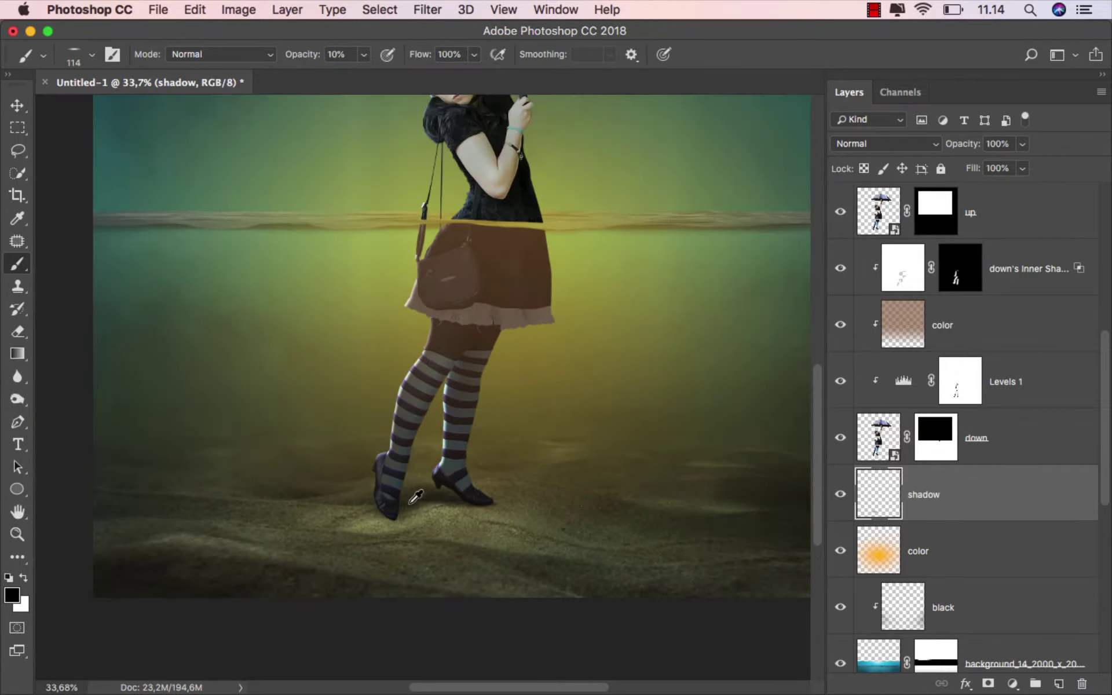
pyautogui.scroll(-1, 354, 491)
# Step: Turn the shadow layer back on, then add a layer mask to the color layer
pyautogui.click(840, 497)
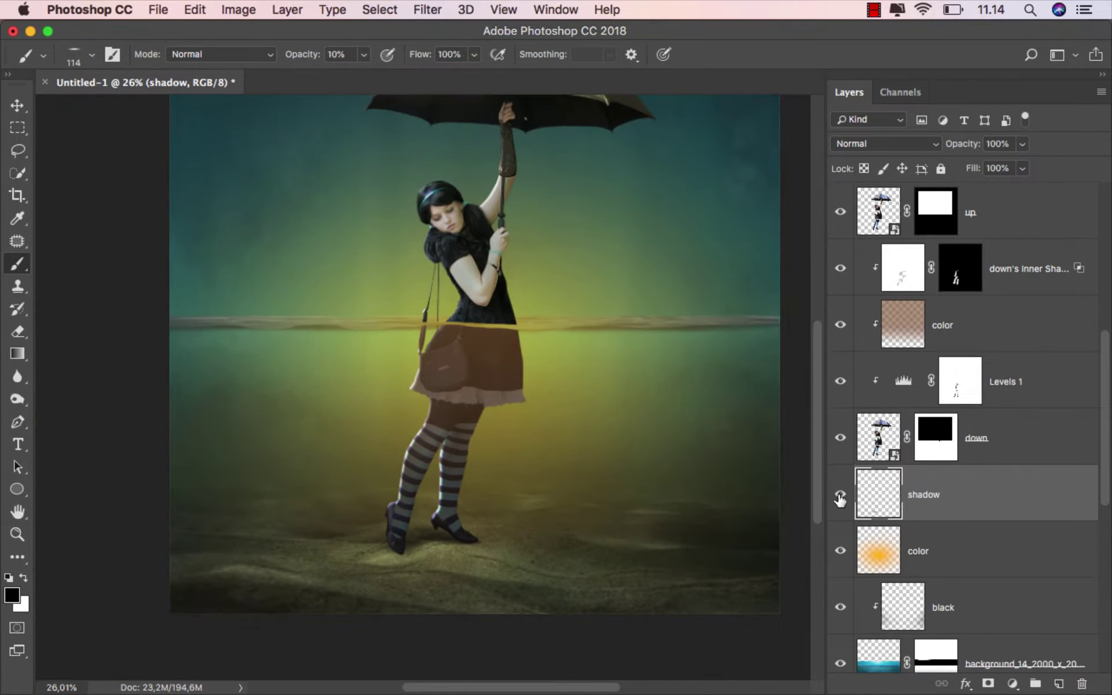
pyautogui.press('v')
pyautogui.scroll(-1, 551, 466)
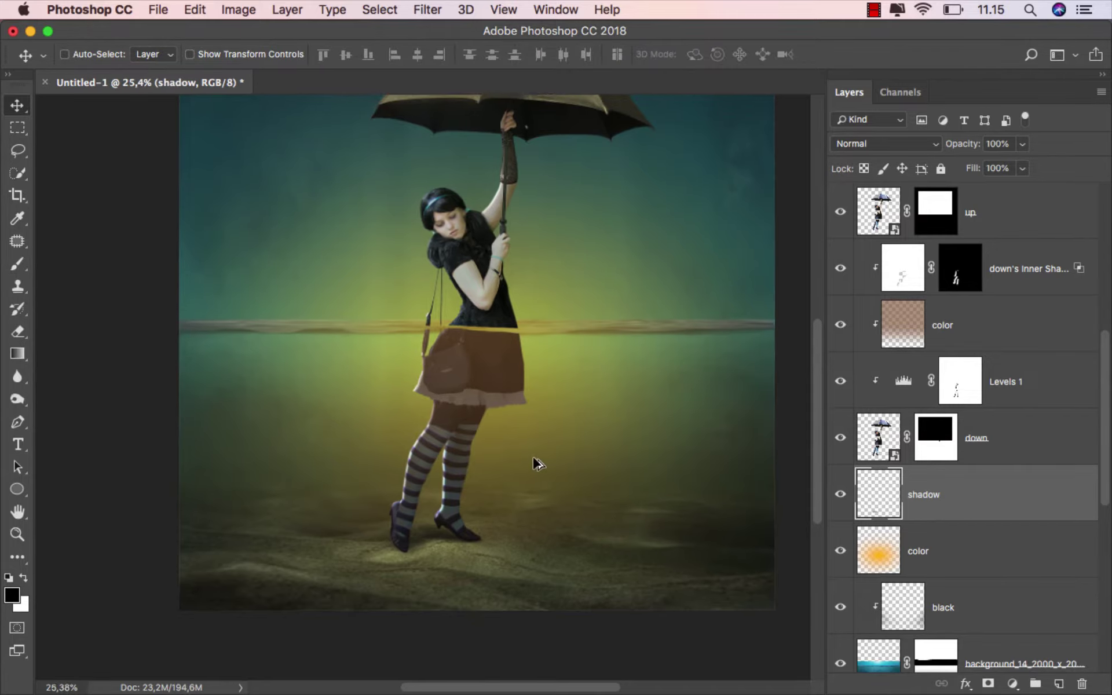
pyautogui.scroll(-2, 524, 462)
pyautogui.scroll(1, 502, 464)
pyautogui.click(840, 551)
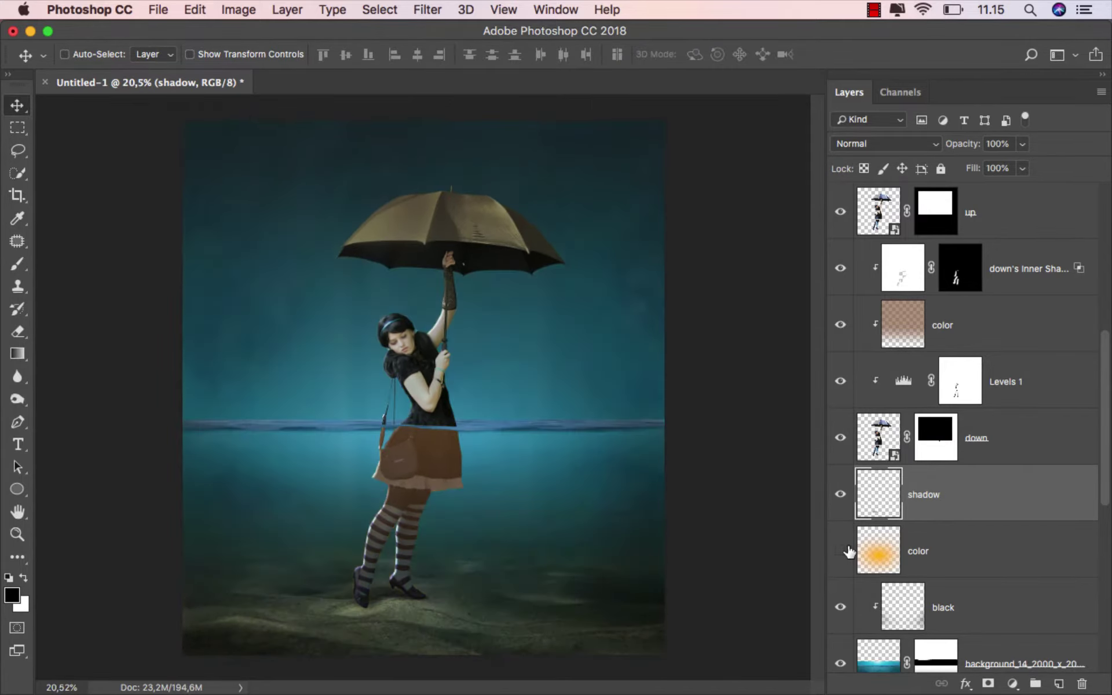
pyautogui.click(862, 551)
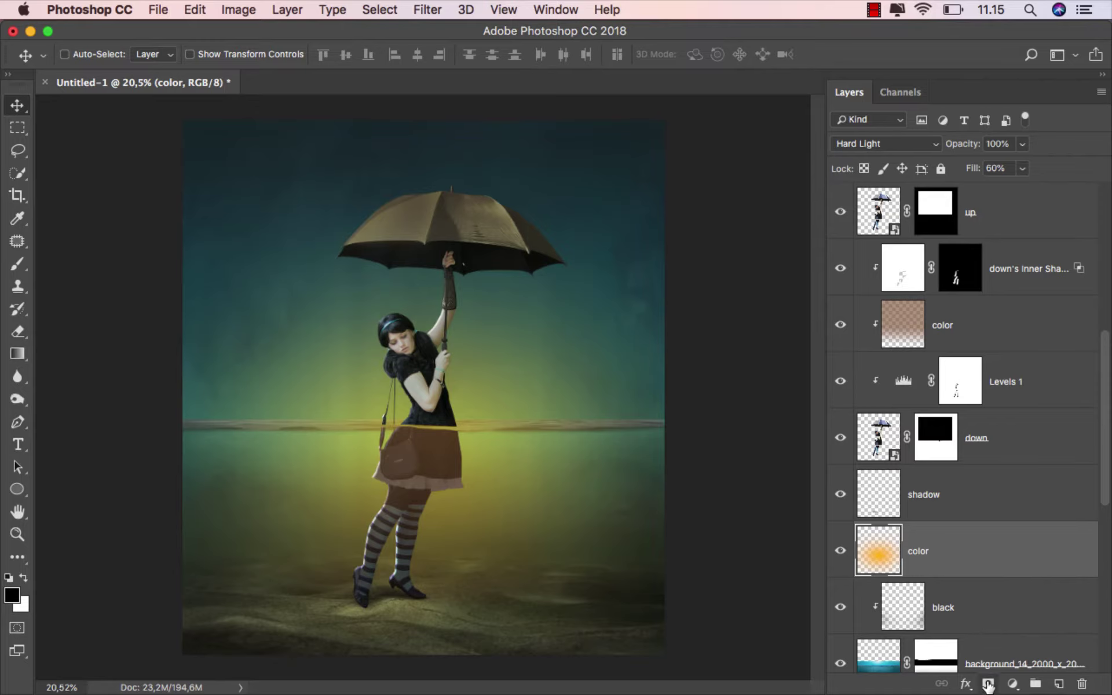
pyautogui.click(987, 683)
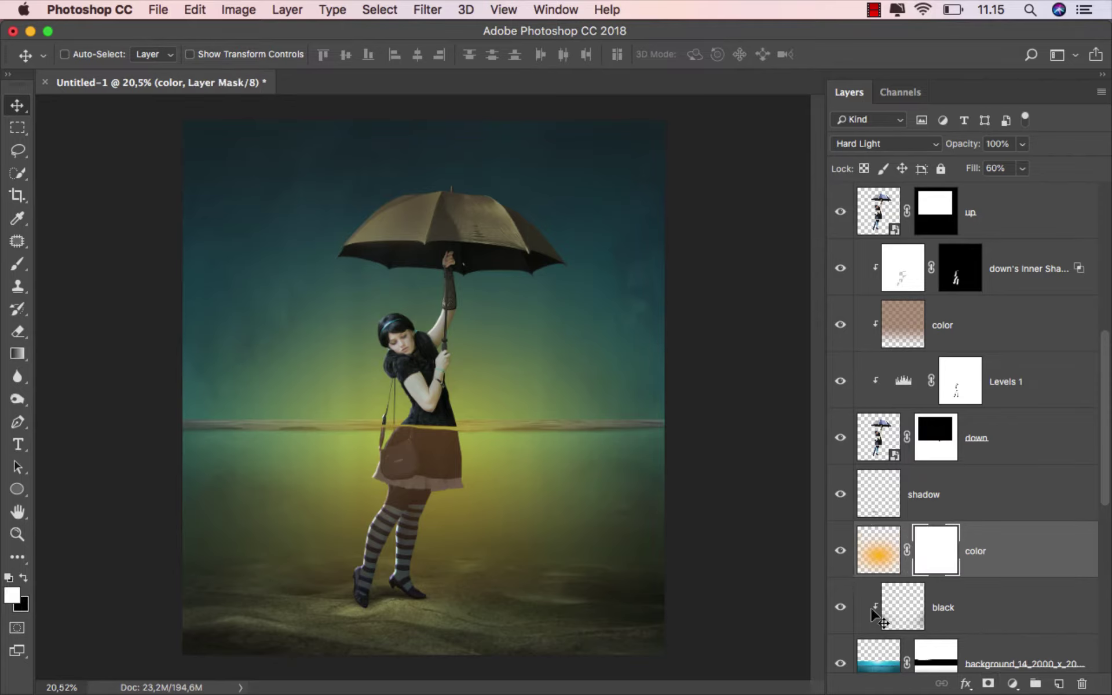
# Step: Fill the color layer's mask with a black gradient from the umbrella top to the horizon
pyautogui.click(18, 353)
pyautogui.click(23, 577)
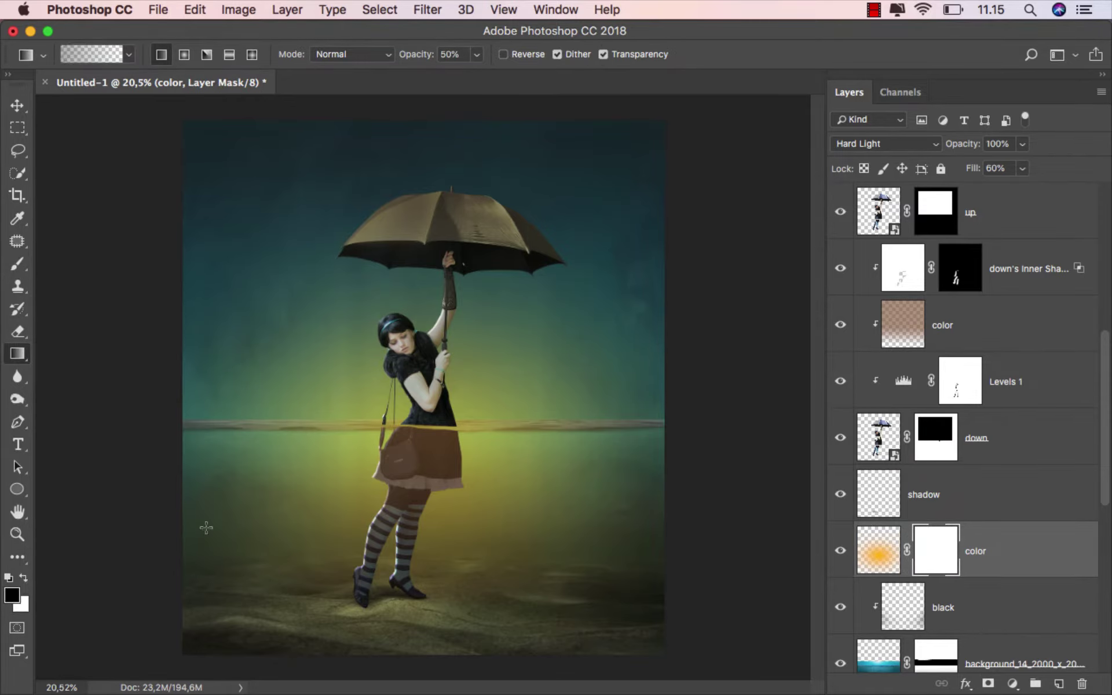
pyautogui.scroll(1, 414, 463)
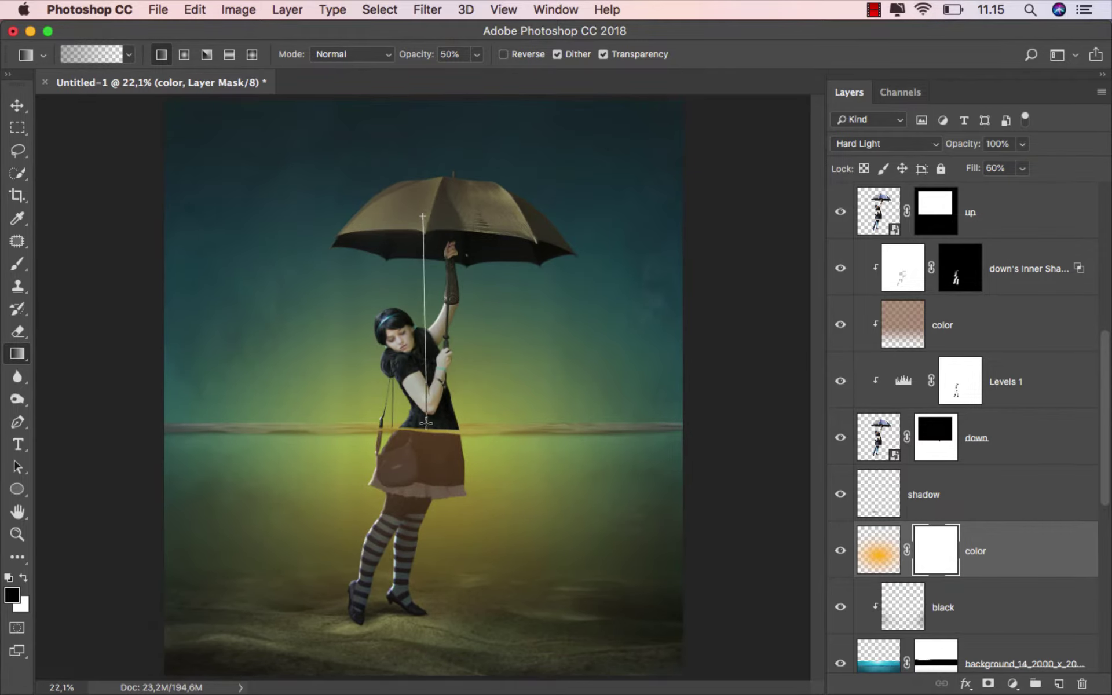
pyautogui.moveTo(425, 292); pyautogui.dragTo(424, 429)
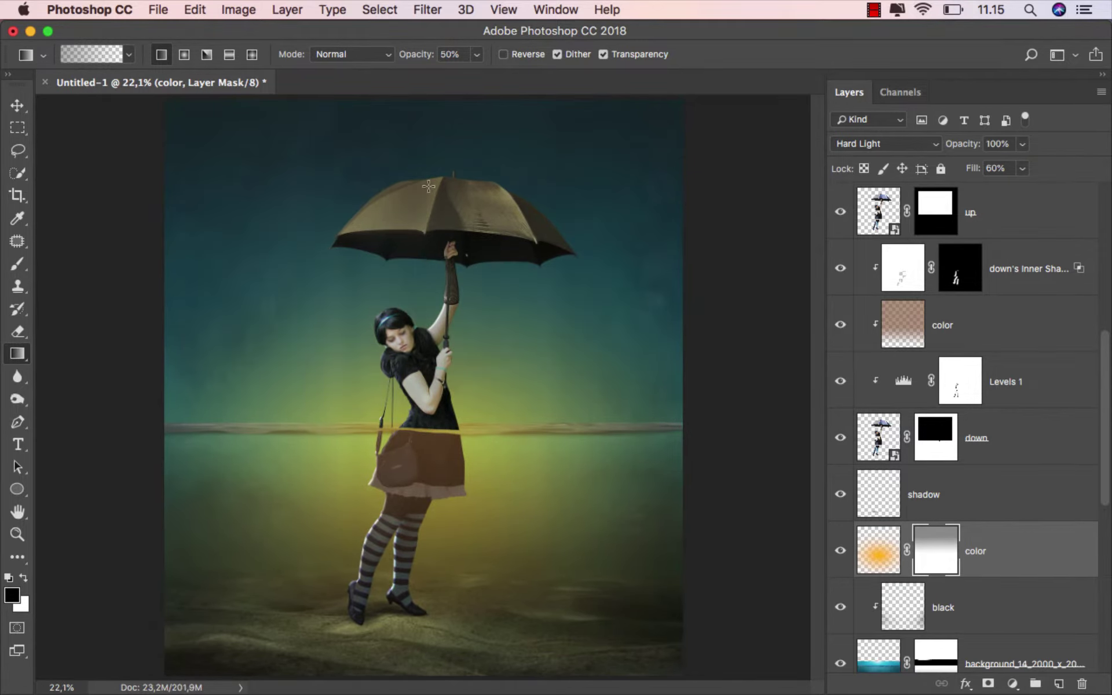
pyautogui.moveTo(423, 132); pyautogui.dragTo(423, 426)
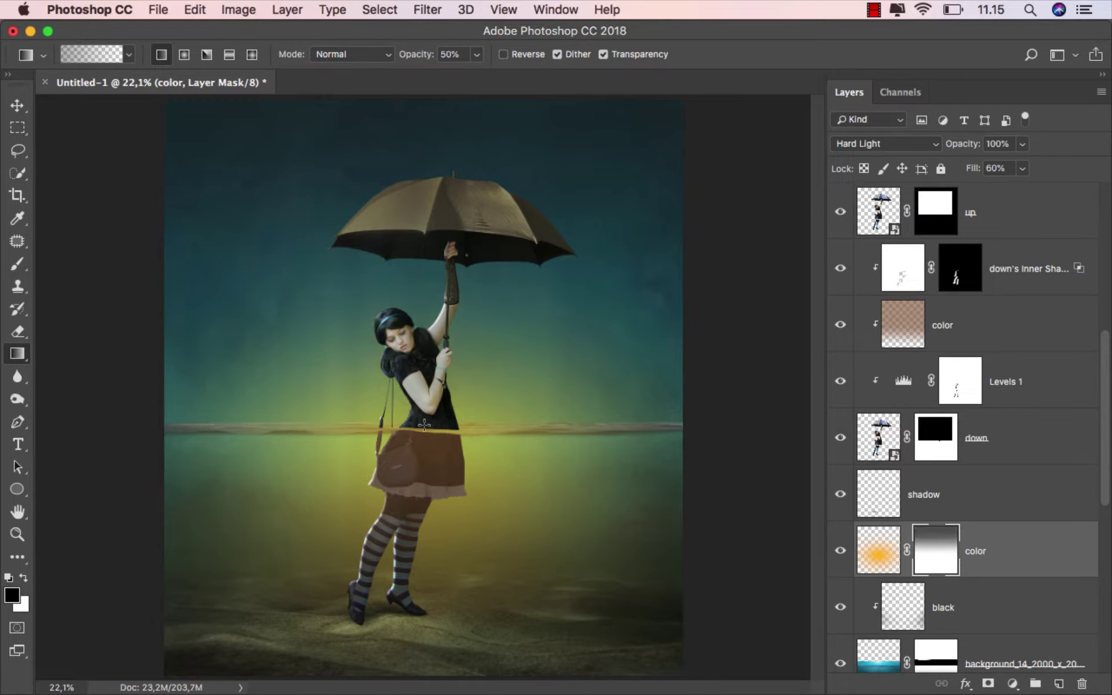
pyautogui.press('v')
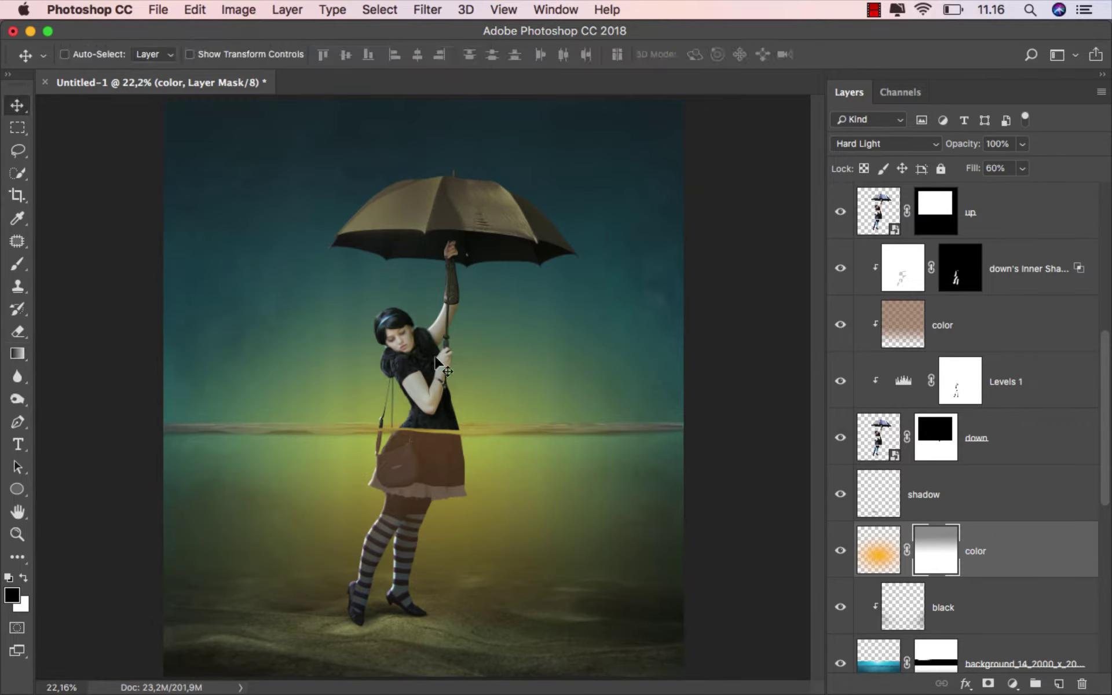
pyautogui.click(840, 550)
# Step: Select the black layer and toggle its visibility to check its effect
pyautogui.hotkey('ctrl', '2')
pyautogui.click(985, 608)
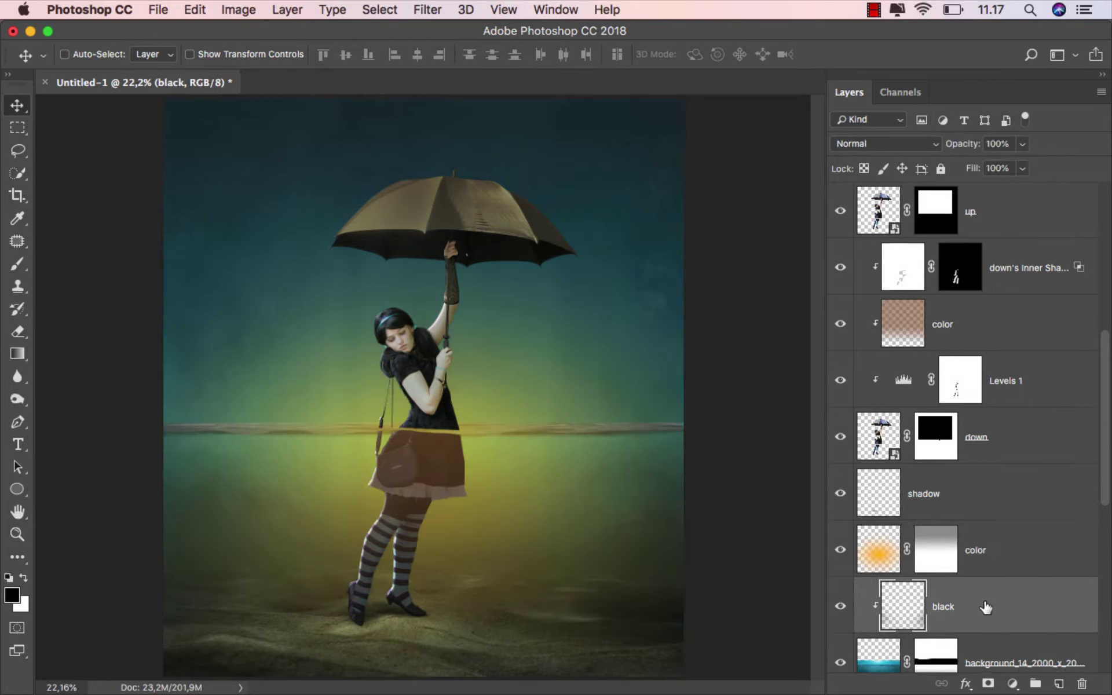
pyautogui.scroll(-3, 980, 599)
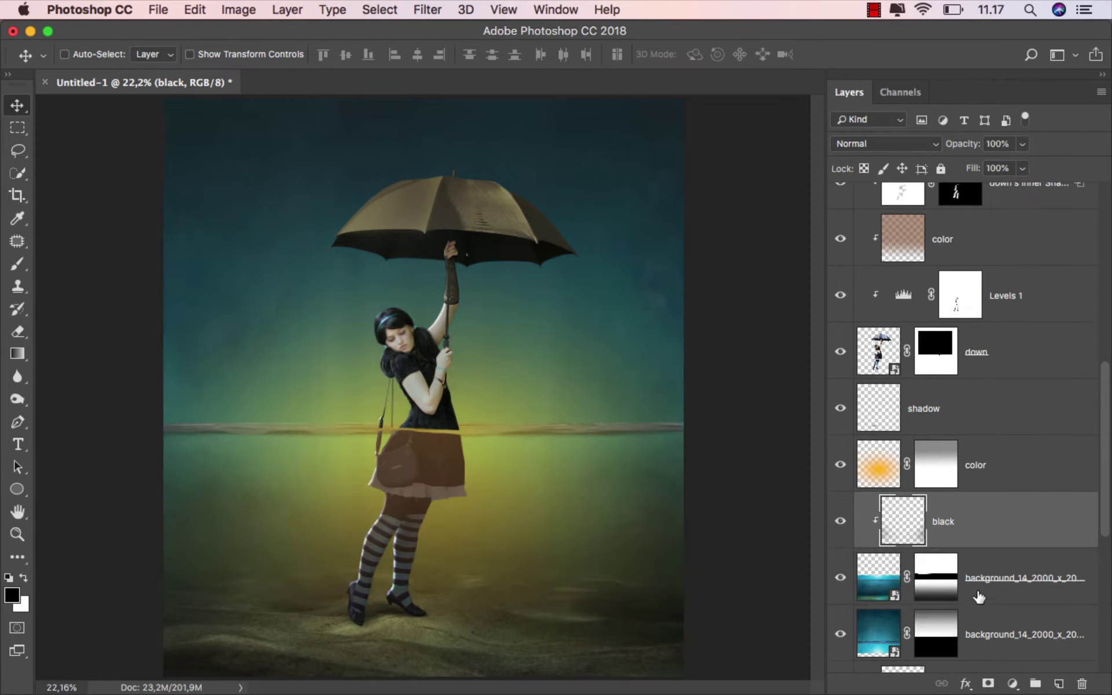
pyautogui.click(841, 524)
# Step: Paint faint black strokes along the waterline at the dress edge with a 31 px brush
pyautogui.moveTo(17, 263); pyautogui.dragTo(129, 267)
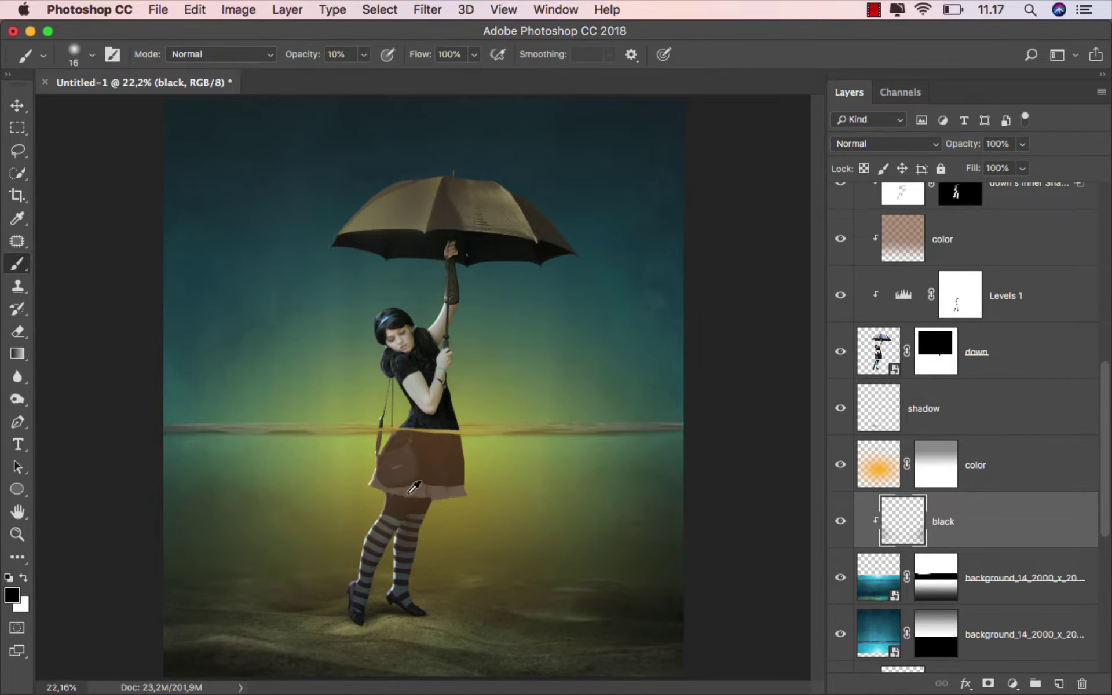
pyautogui.scroll(3, 413, 489)
pyautogui.scroll(5, 400, 469)
pyautogui.scroll(3, 379, 437)
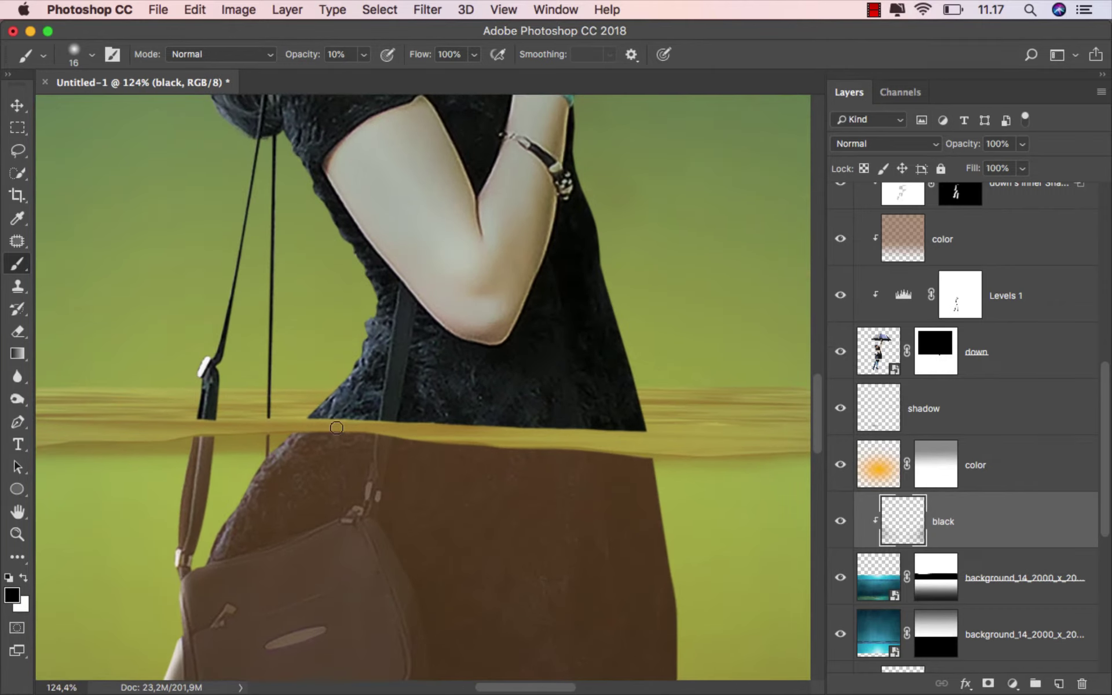
pyautogui.moveTo(336, 427); pyautogui.dragTo(341, 429)
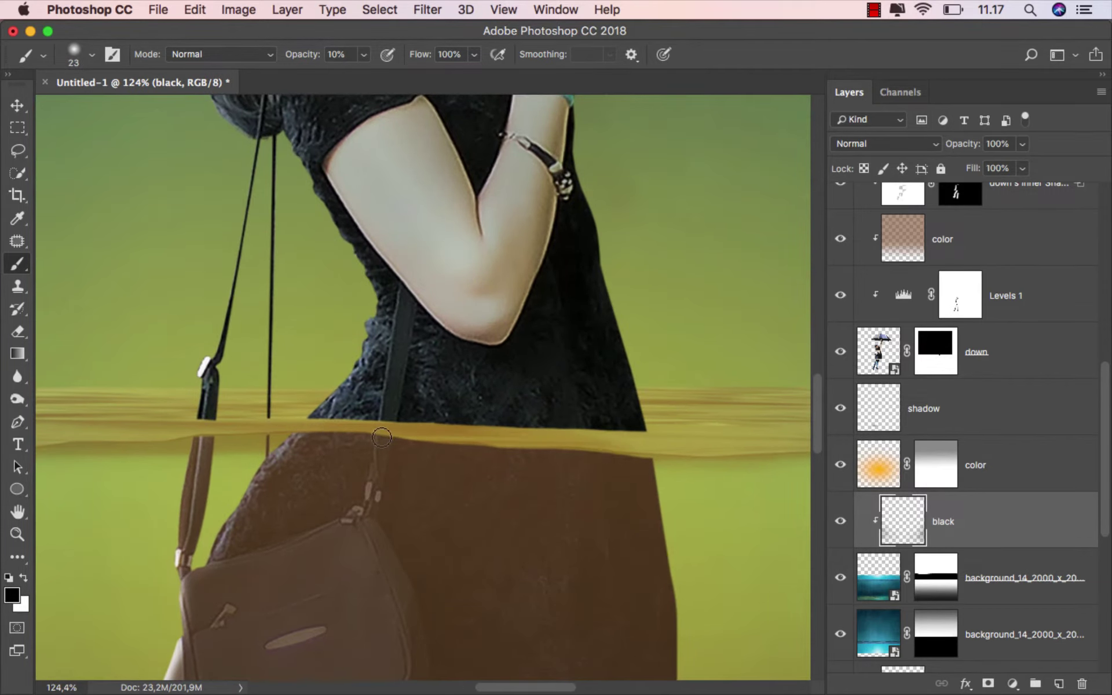
pyautogui.moveTo(641, 456); pyautogui.dragTo(648, 455)
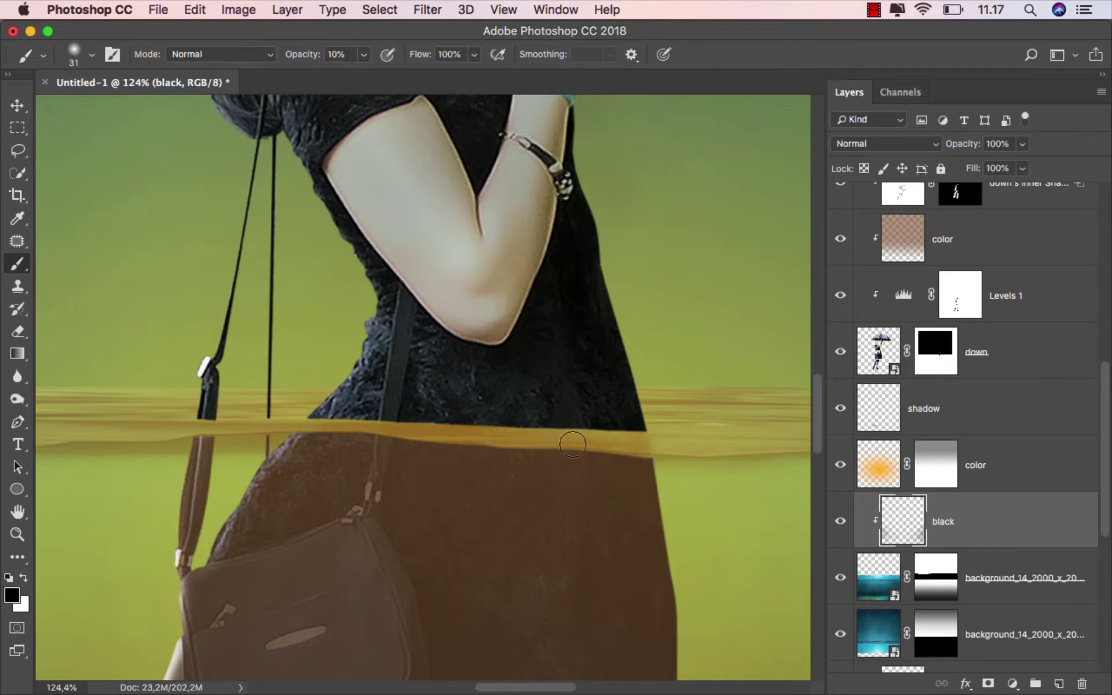
pyautogui.moveTo(572, 444); pyautogui.dragTo(674, 448)
pyautogui.moveTo(311, 431); pyautogui.dragTo(627, 435)
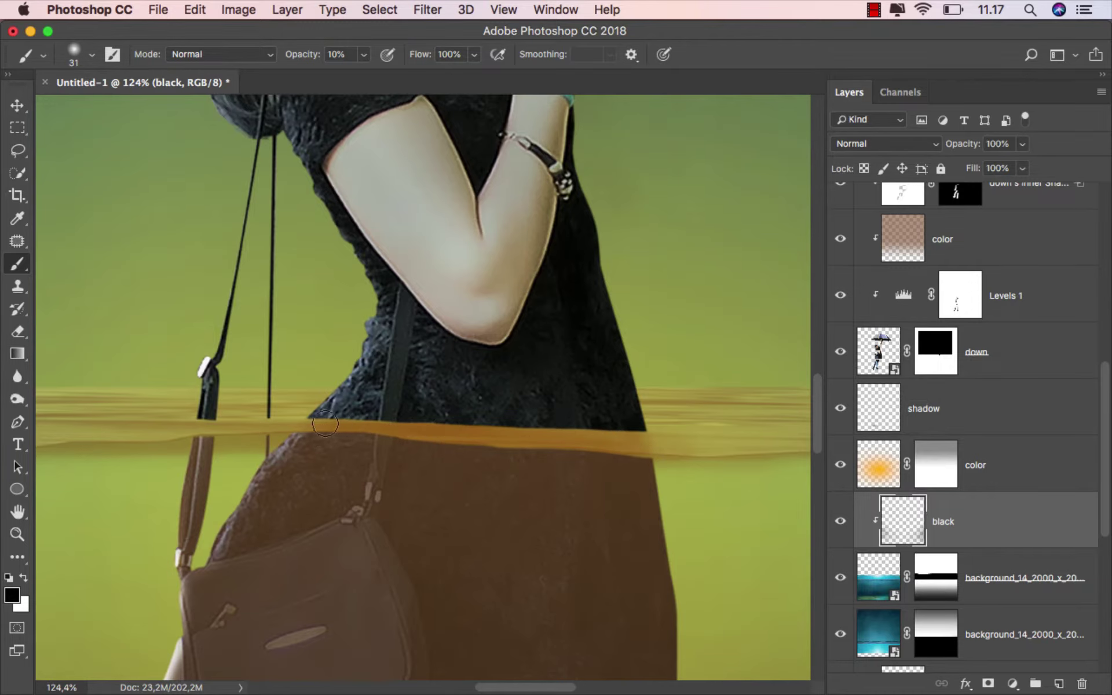
pyautogui.scroll(-5, 527, 431)
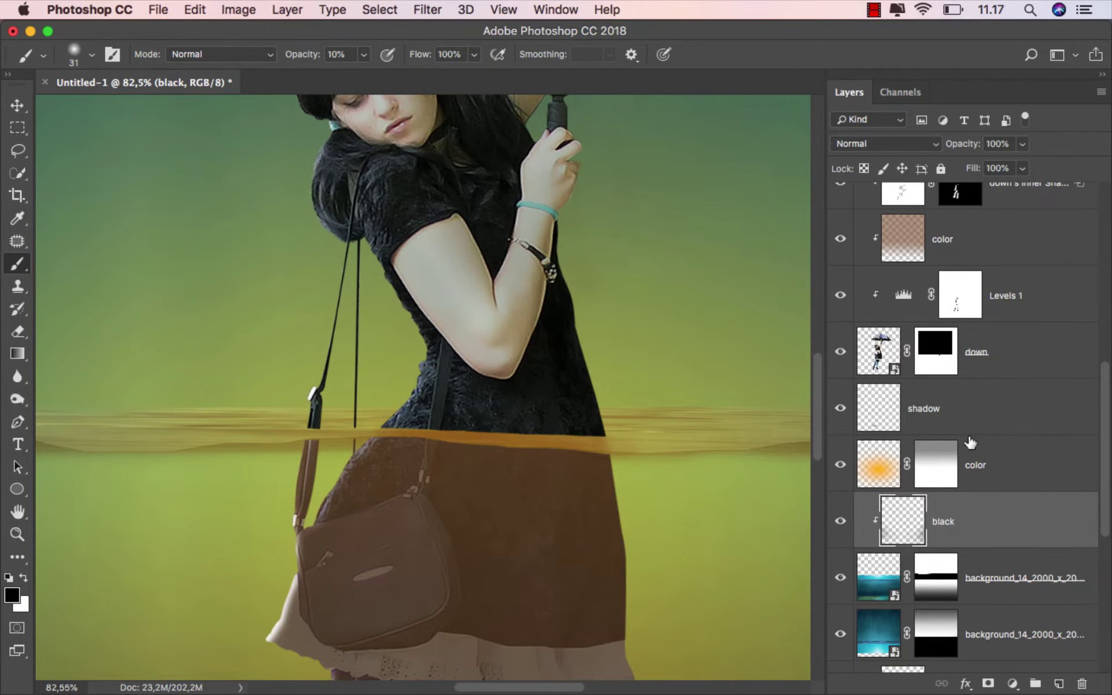
# Step: Add a new layer named 'black' above the color layer
pyautogui.click(1003, 454)
pyautogui.click(1058, 683)
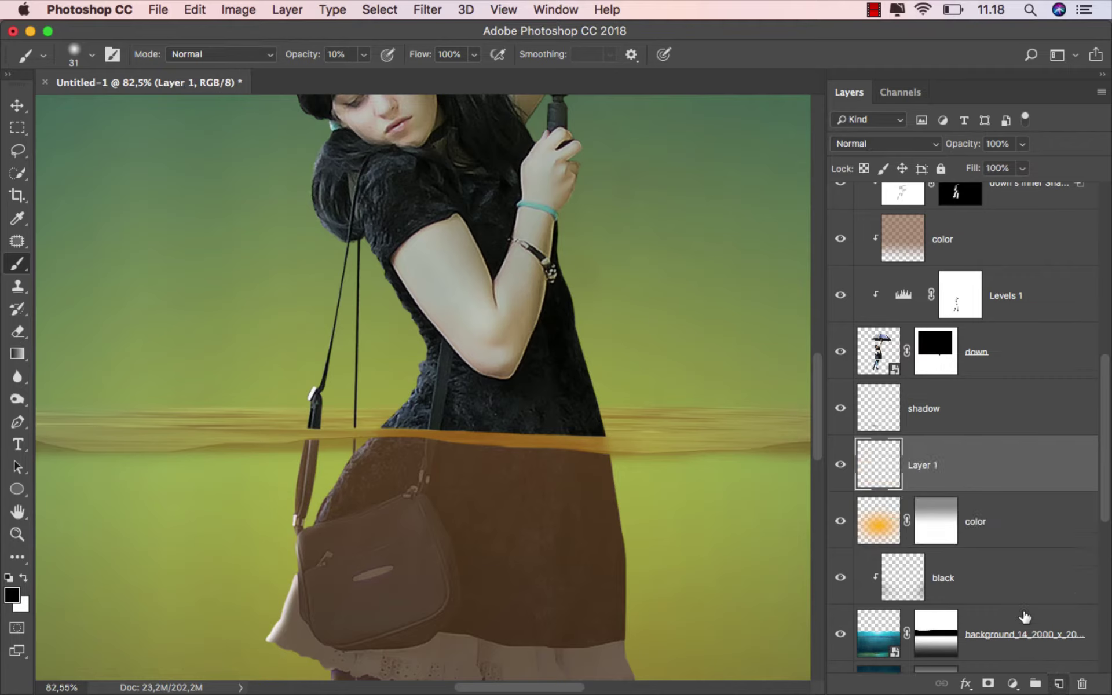
pyautogui.write('bl')
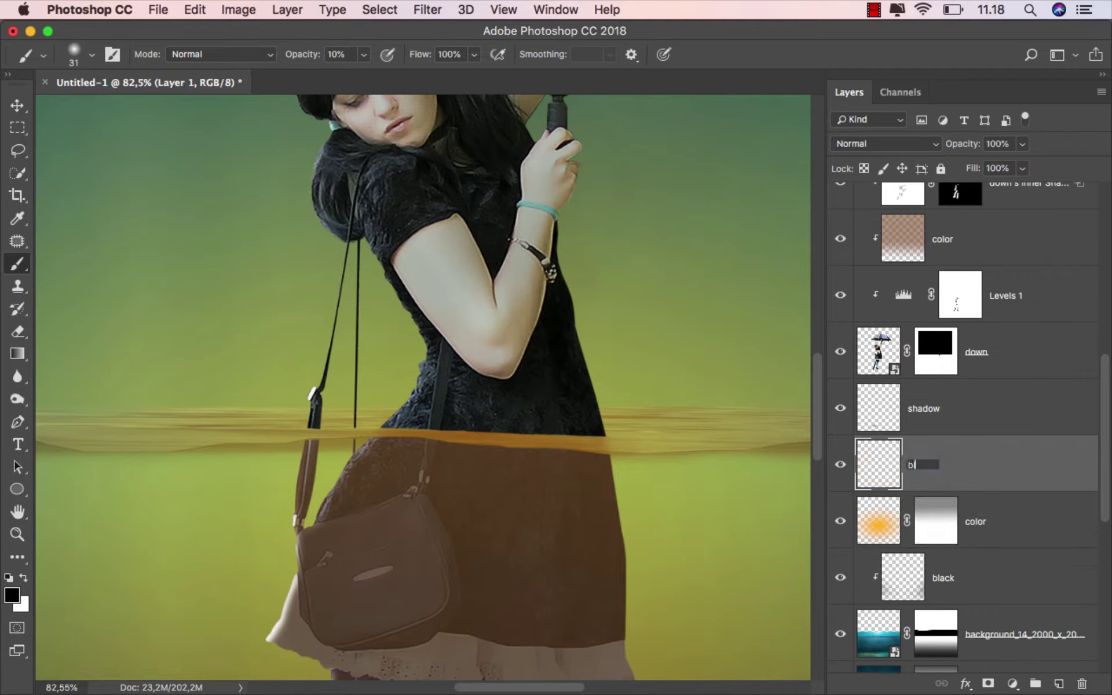
pyautogui.write('ack')
pyautogui.press('Return')
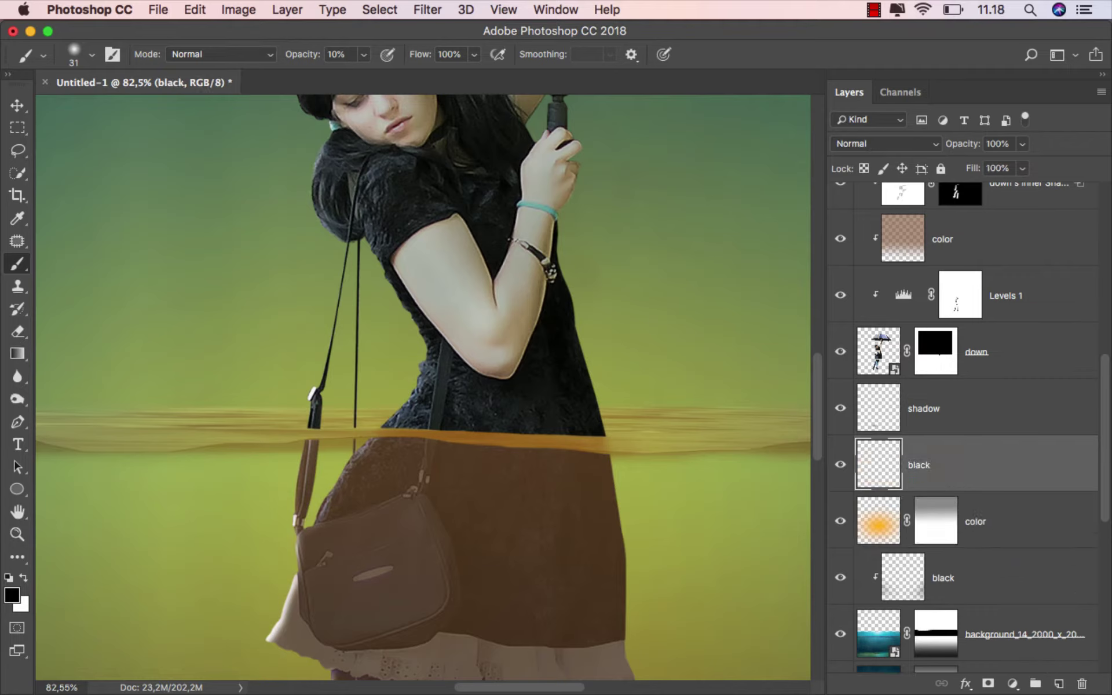
# Step: Paint more faint black strokes along the dress's waterline with a 26 px brush
pyautogui.keyDown('alt'); pyautogui.scroll(2, 439, 455); pyautogui.keyUp('alt')
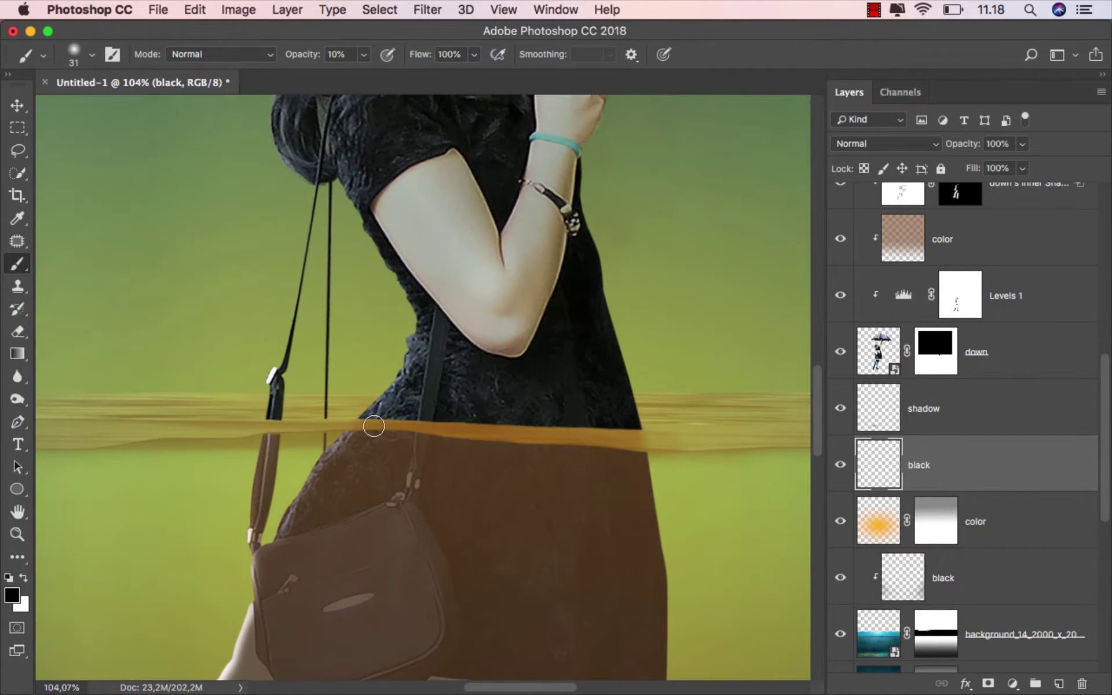
pyautogui.moveTo(364, 427); pyautogui.dragTo(624, 441)
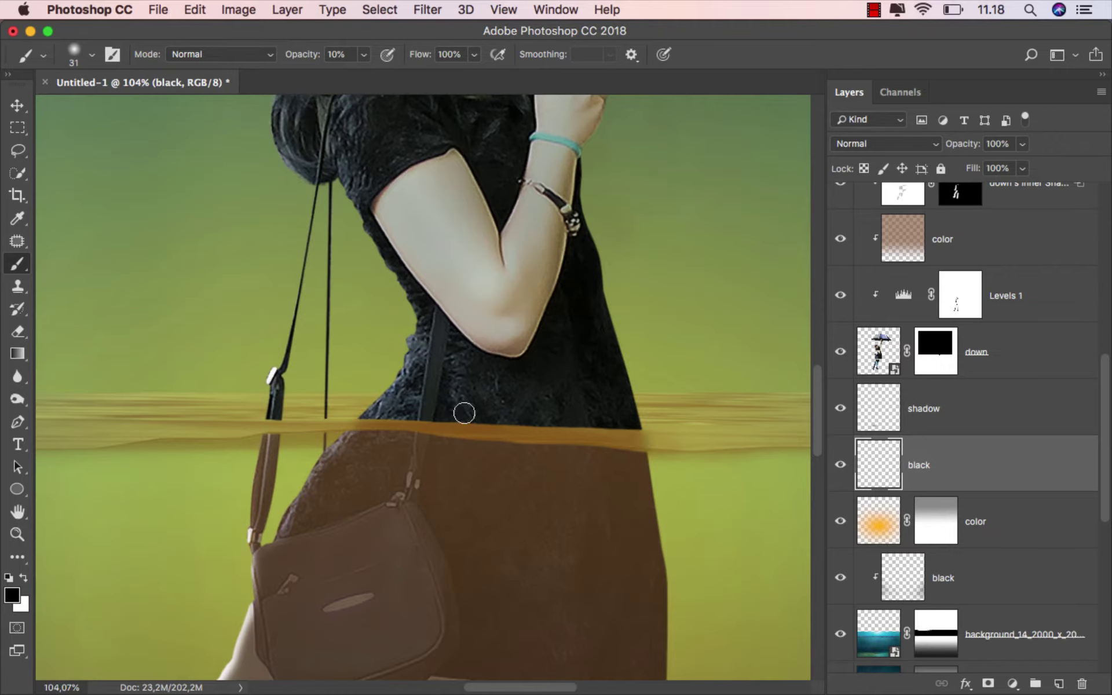
pyautogui.keyDown('alt'); pyautogui.scroll(-1, 464, 413); pyautogui.keyUp('alt')
pyautogui.keyDown('alt'); pyautogui.scroll(-3, 489, 435); pyautogui.keyUp('alt')
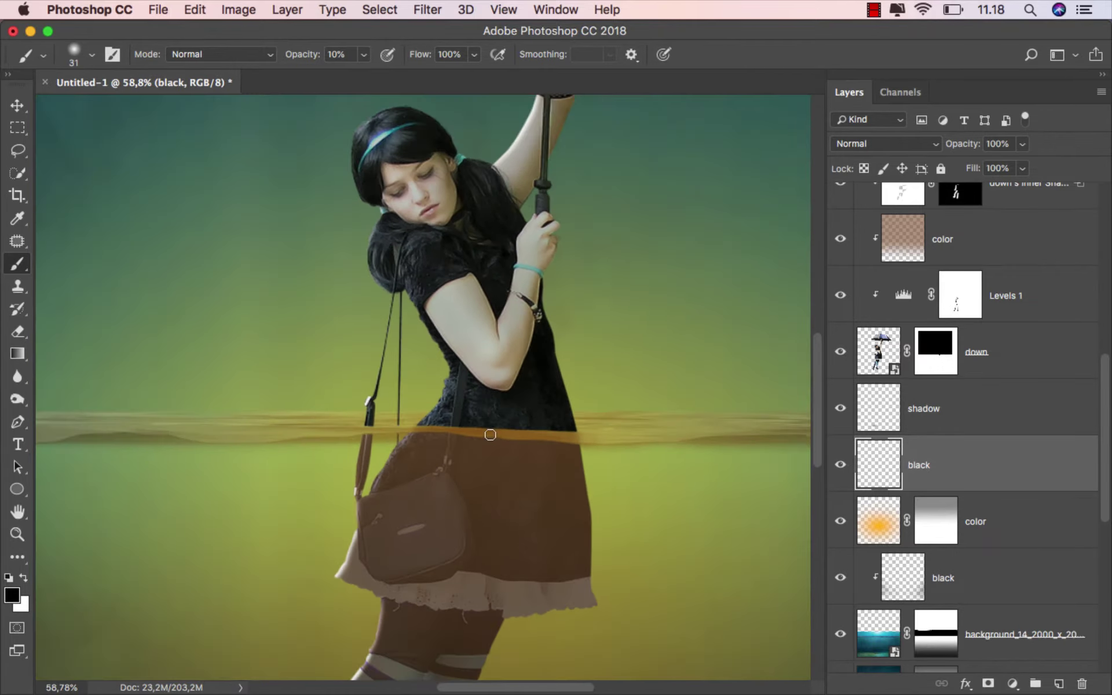
pyautogui.click(840, 465)
pyautogui.scroll(3, 460, 432)
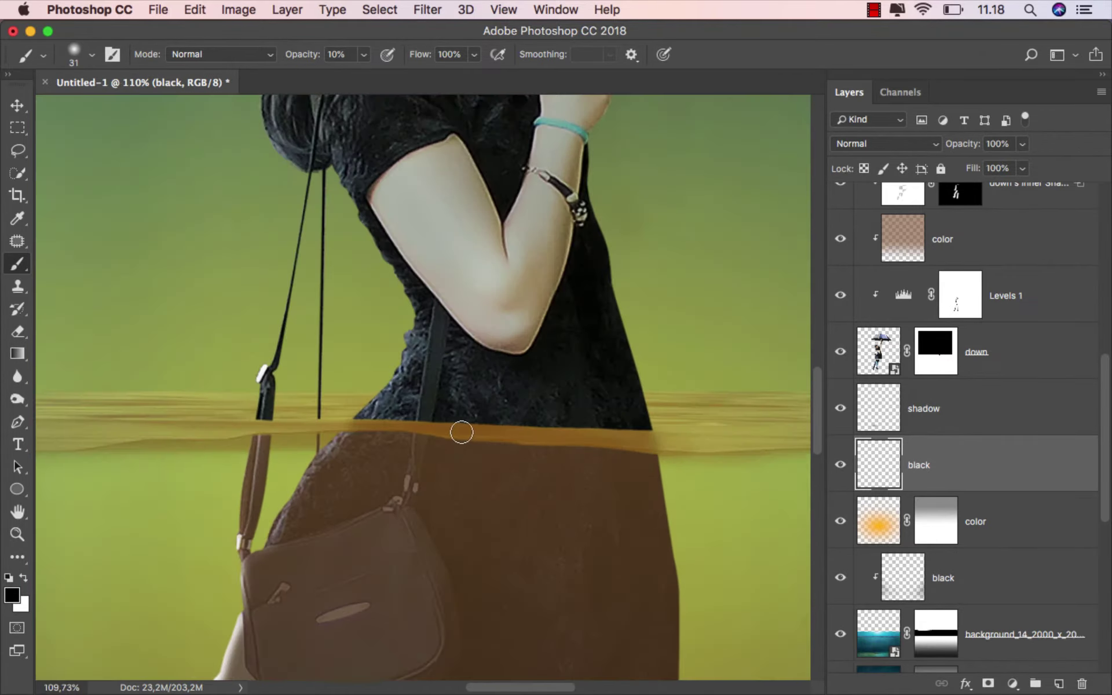
pyautogui.moveTo(459, 432); pyautogui.dragTo(438, 434)
pyautogui.moveTo(358, 424); pyautogui.dragTo(665, 446)
pyautogui.moveTo(409, 433); pyautogui.dragTo(350, 427)
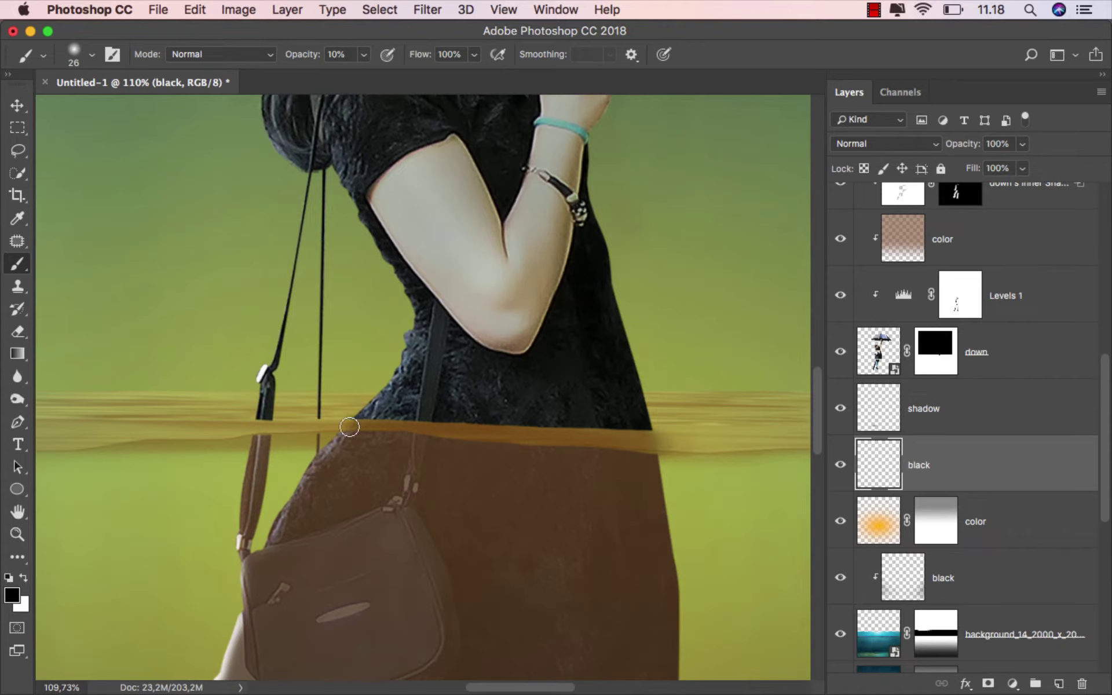
pyautogui.scroll(-2, 417, 445)
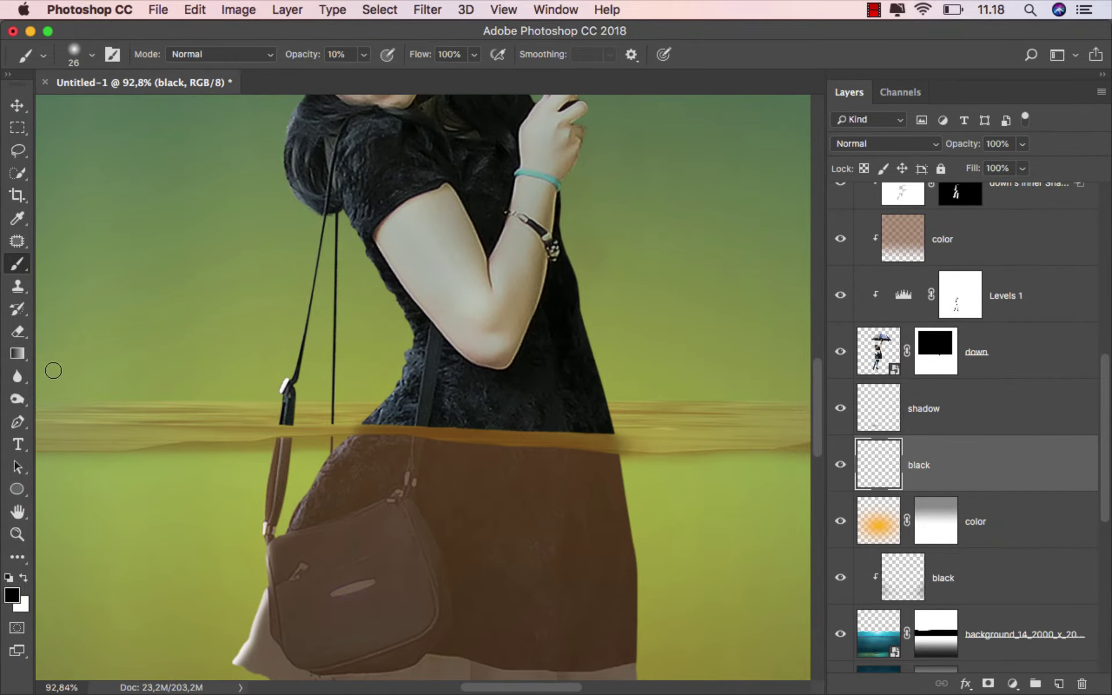
# Step: Erase part of the dark waterline band near the bag strap with an 86 px, 30% eraser
pyautogui.click(17, 331)
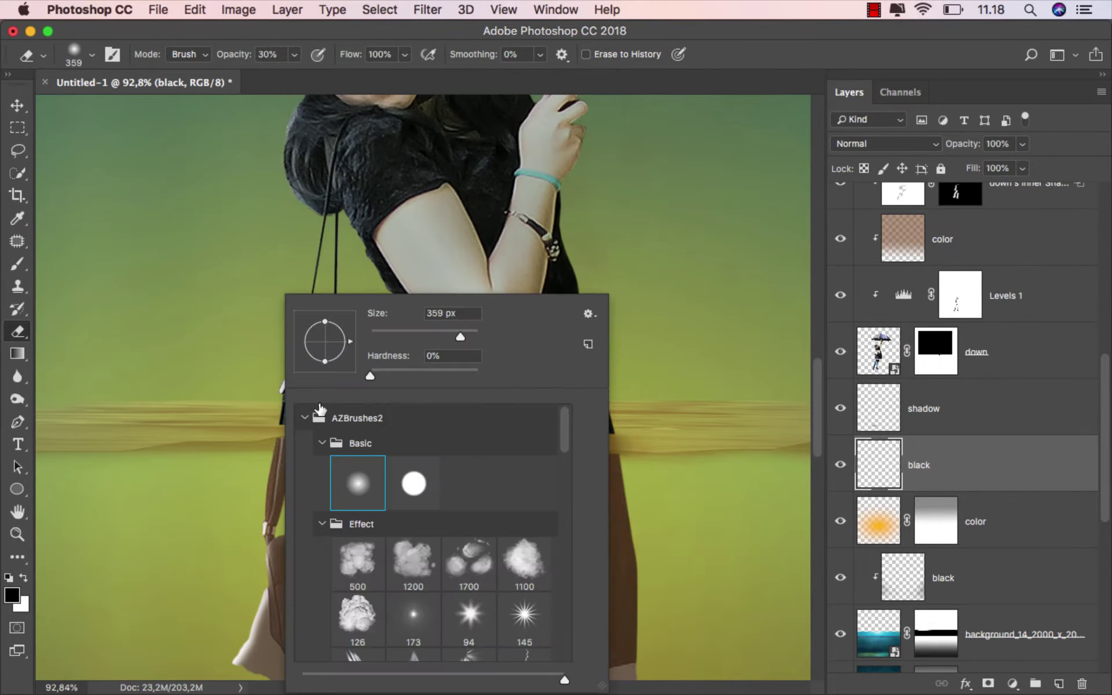
pyautogui.rightClick(286, 295)
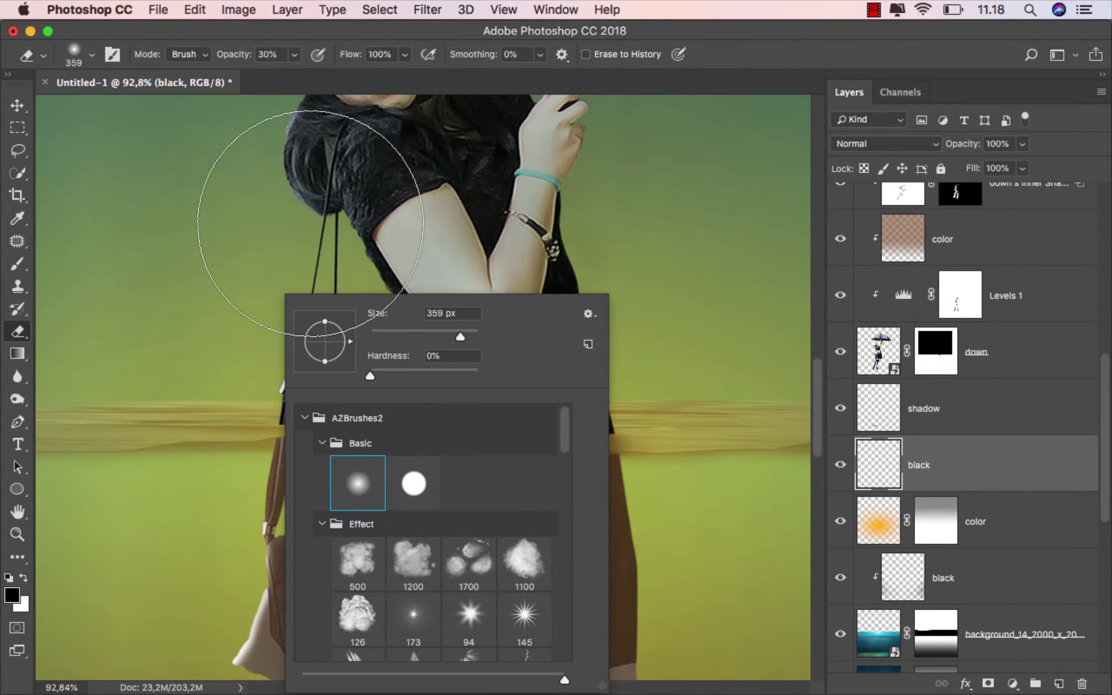
pyautogui.moveTo(308, 224); pyautogui.dragTo(230, 238)
pyautogui.scroll(1, 650, 442)
pyautogui.moveTo(651, 442); pyautogui.dragTo(621, 442)
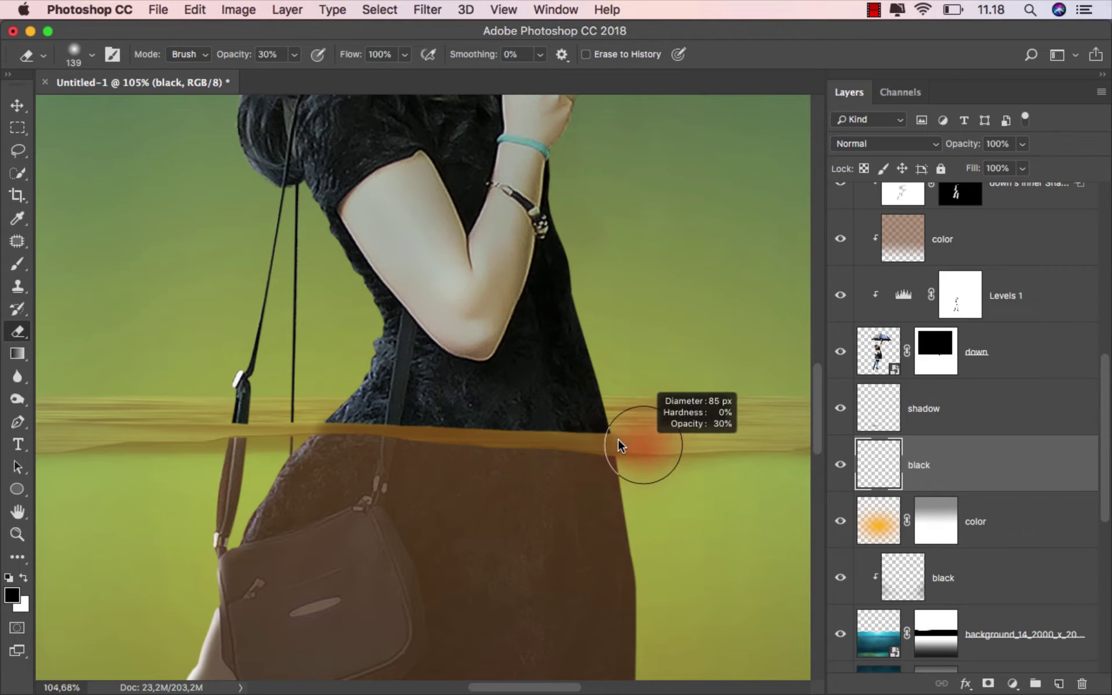
pyautogui.moveTo(331, 457)
pyautogui.mouseDown()
pyautogui.moveTo(297, 409)
pyautogui.moveTo(298, 442)
pyautogui.mouseUp()
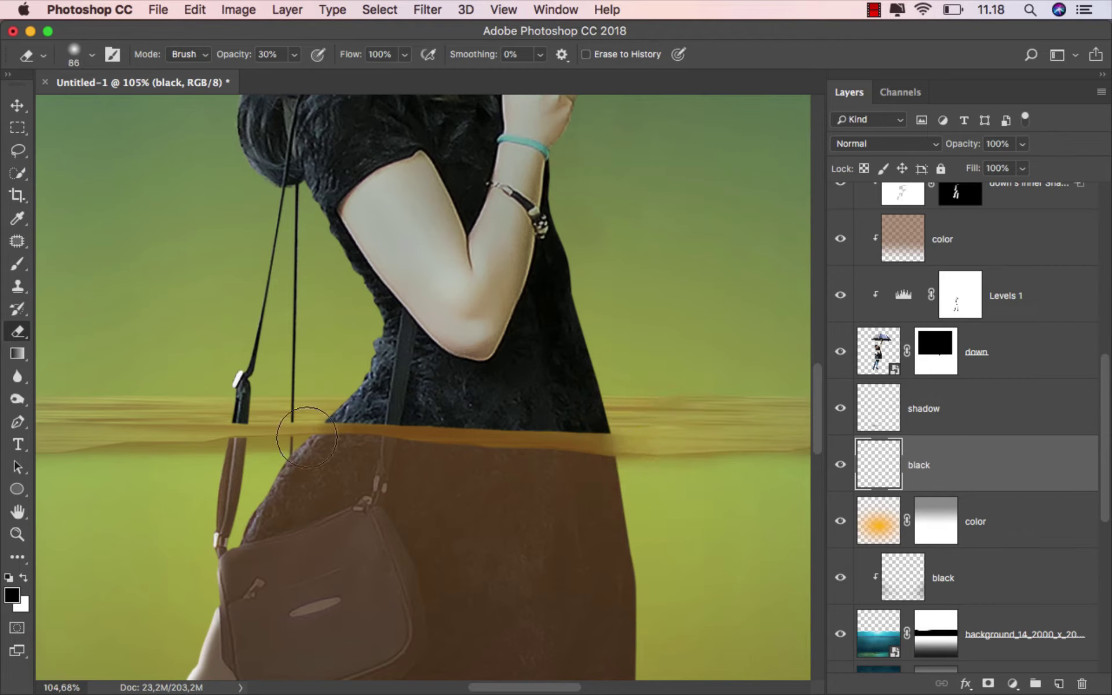
# Step: Toggle the lower clipped black layer to compare, then select it for editing
pyautogui.hscroll(2, 603, 476)
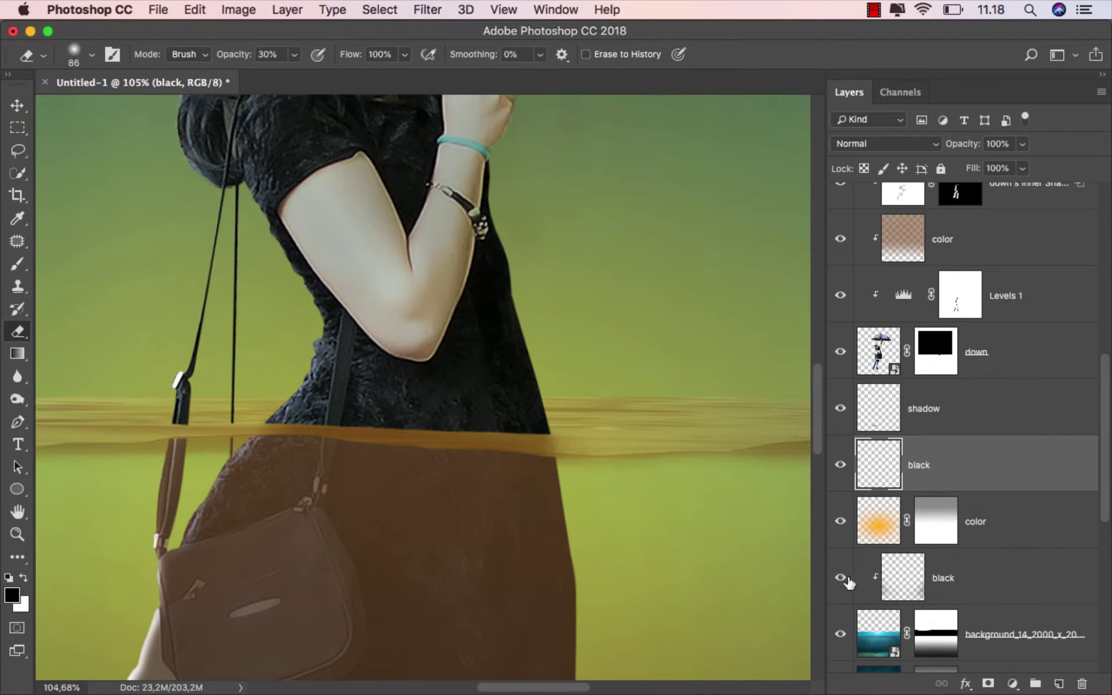
pyautogui.click(846, 581)
pyautogui.click(921, 588)
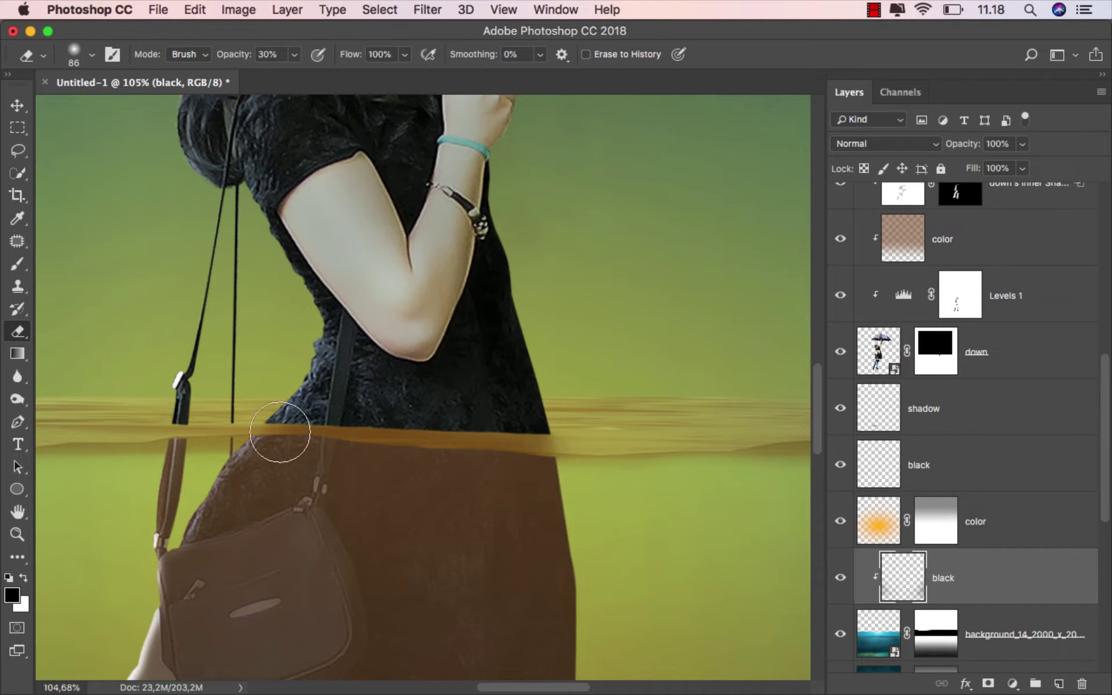
pyautogui.scroll(-2, 380, 454)
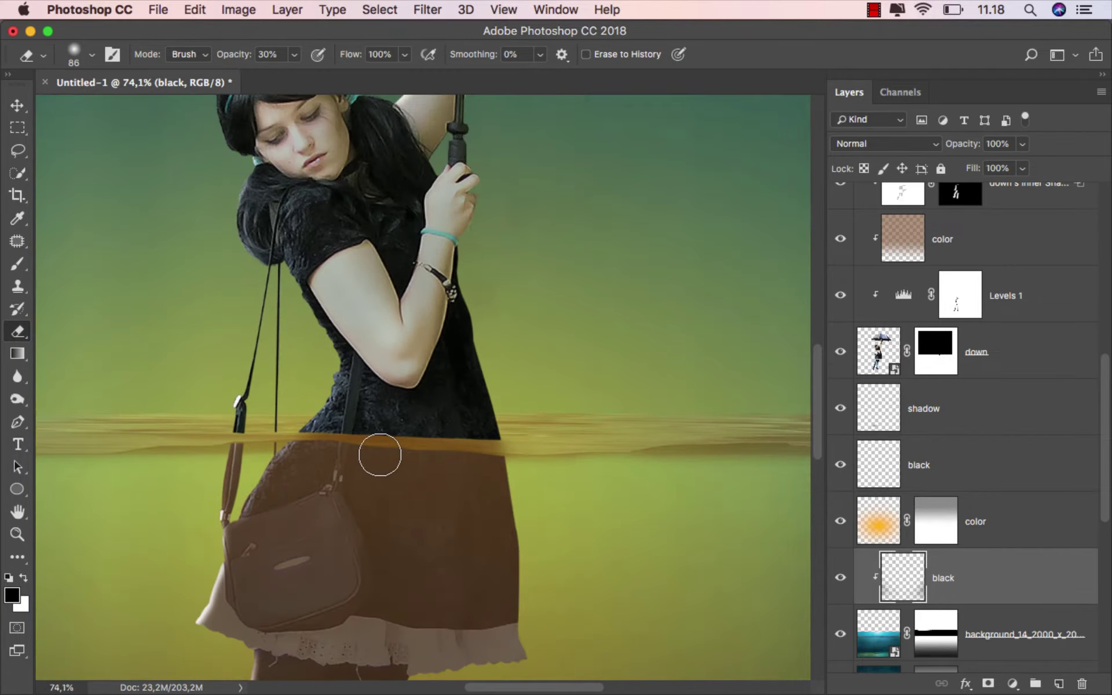
pyautogui.scroll(-1, 380, 455)
pyautogui.scroll(-1, 378, 454)
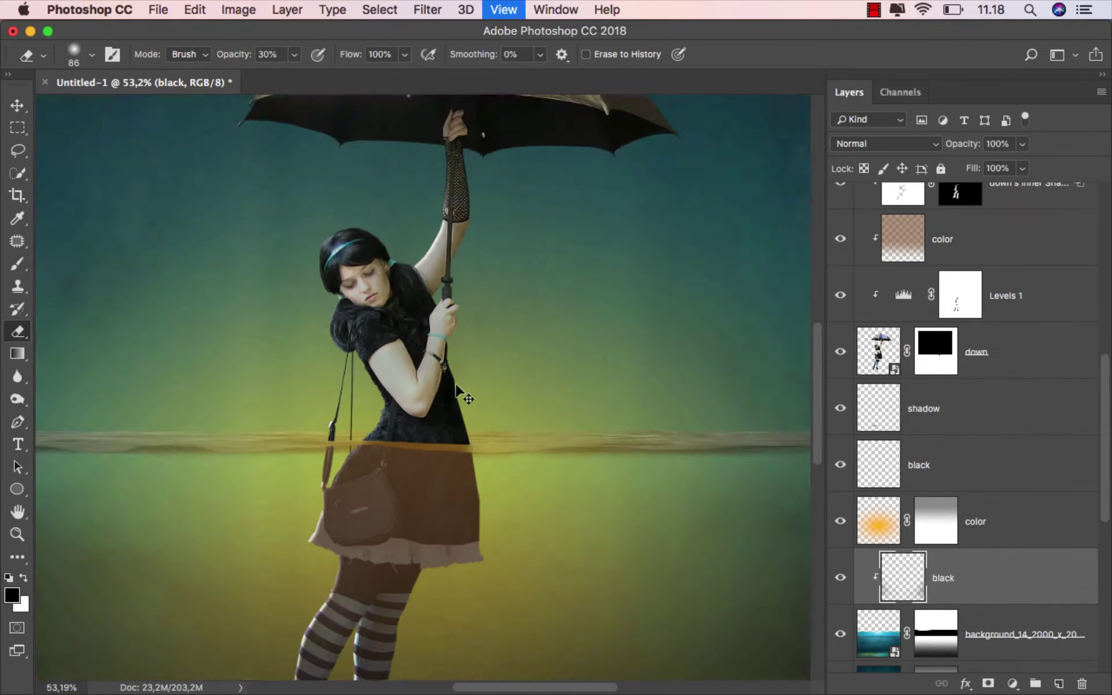
pyautogui.scroll(-5, 460, 389)
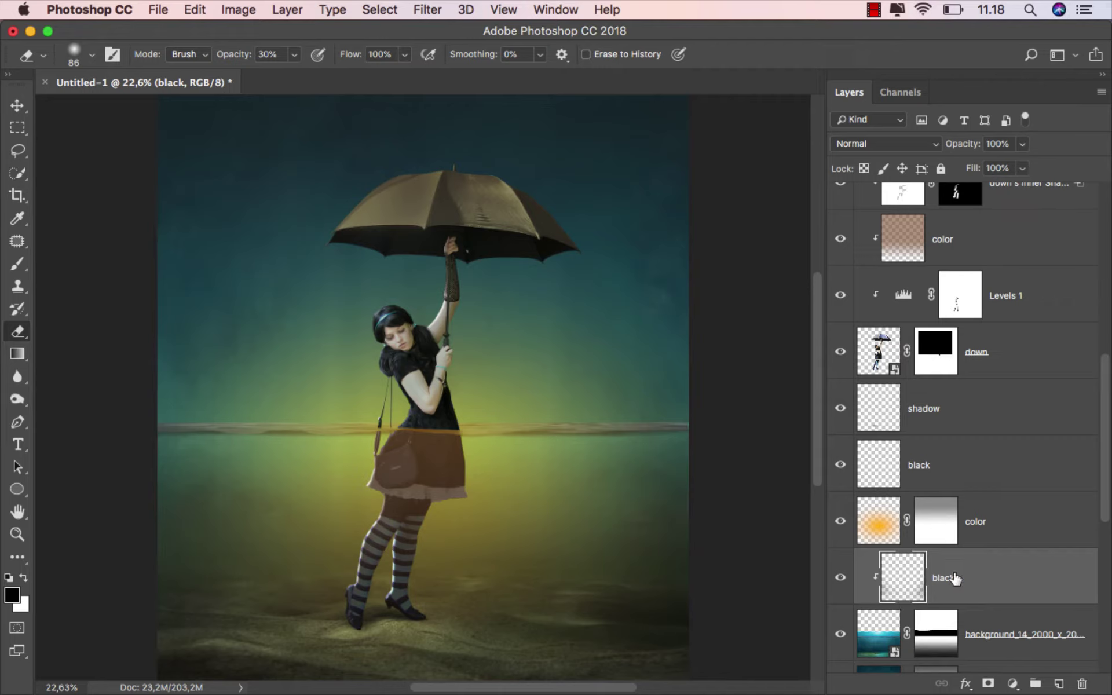
# Step: Target the Brightness/Contrast 1 layer mask and briefly hide the adjustment to compare
pyautogui.press('v')
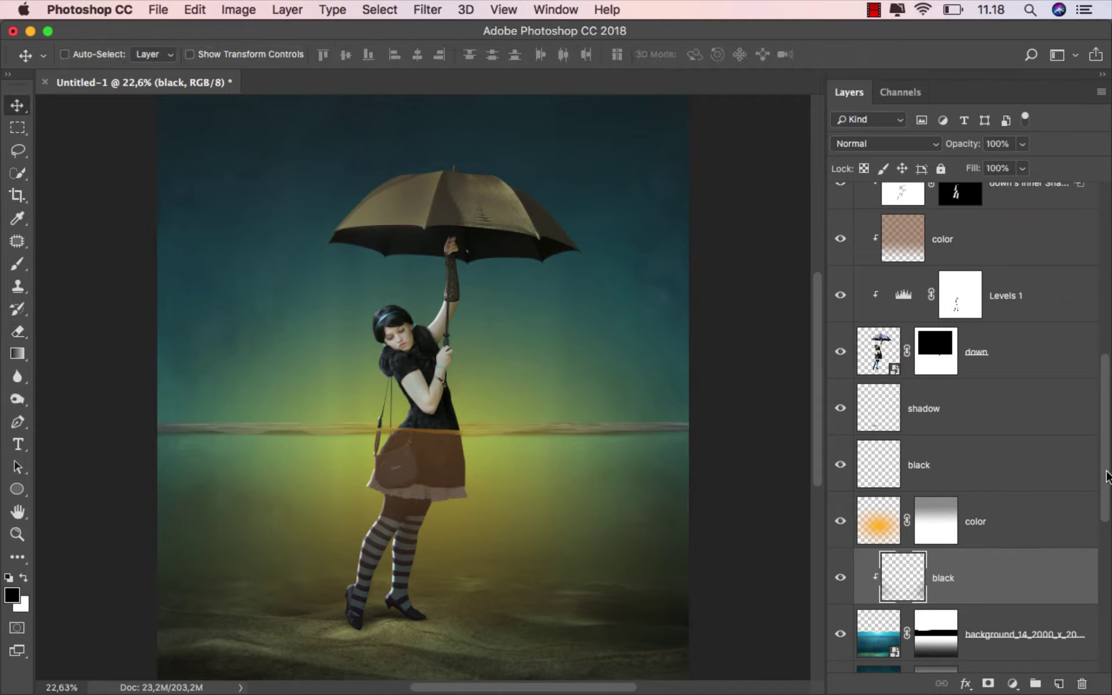
pyautogui.moveTo(1106, 476); pyautogui.dragTo(1106, 611)
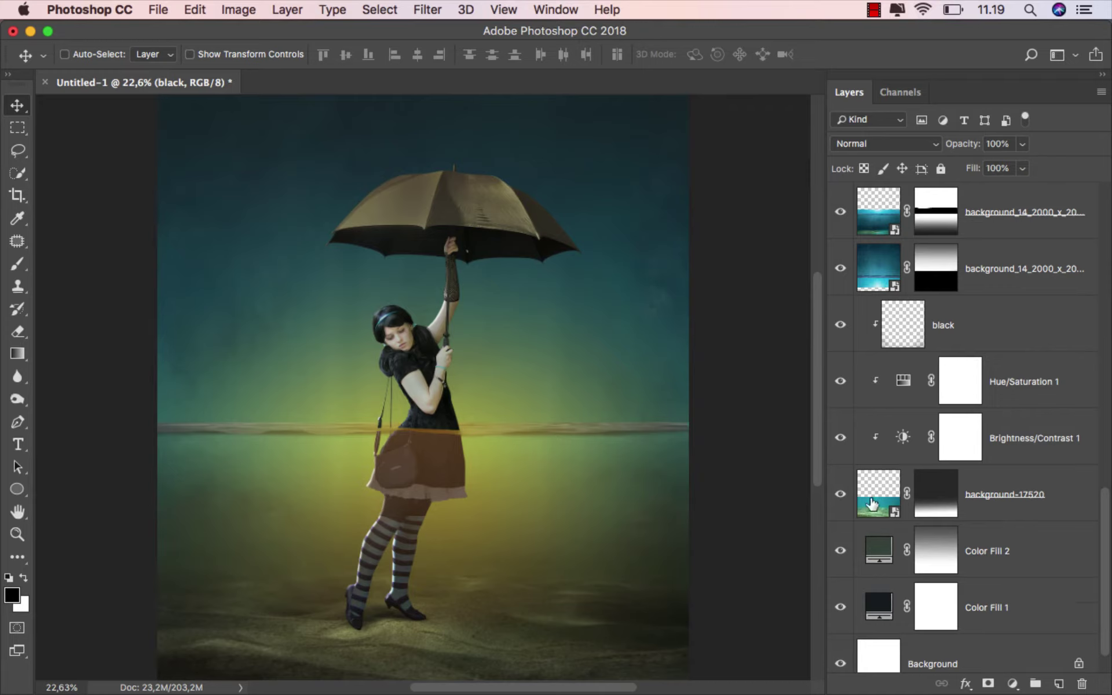
pyautogui.click(1005, 502)
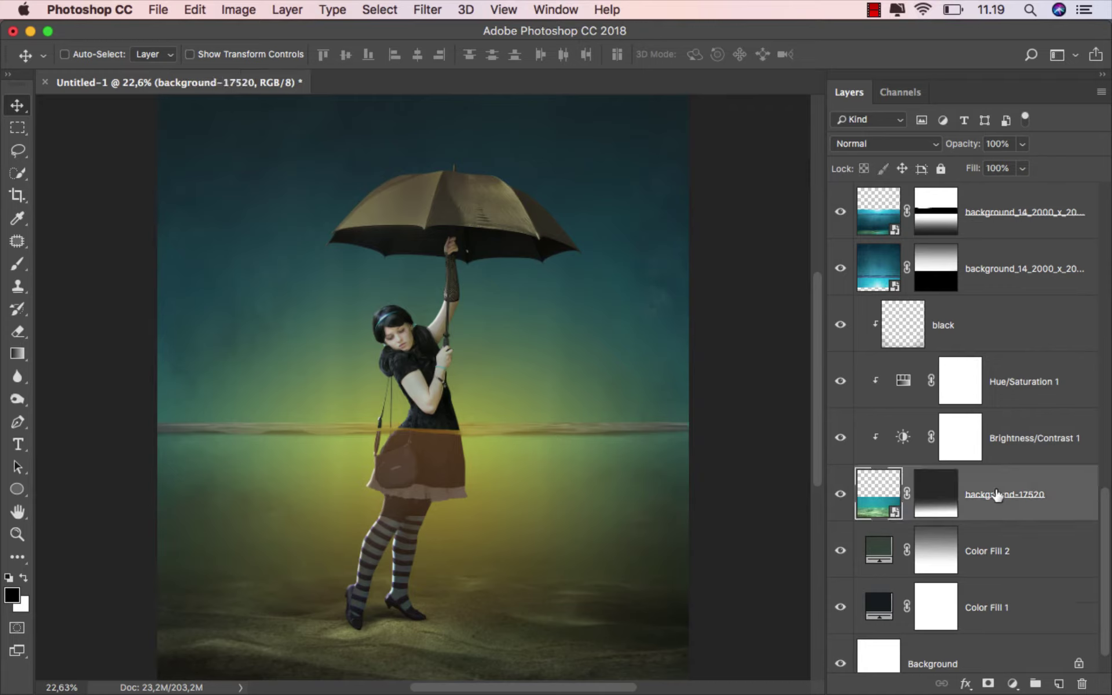
pyautogui.click(1021, 447)
pyautogui.click(841, 438)
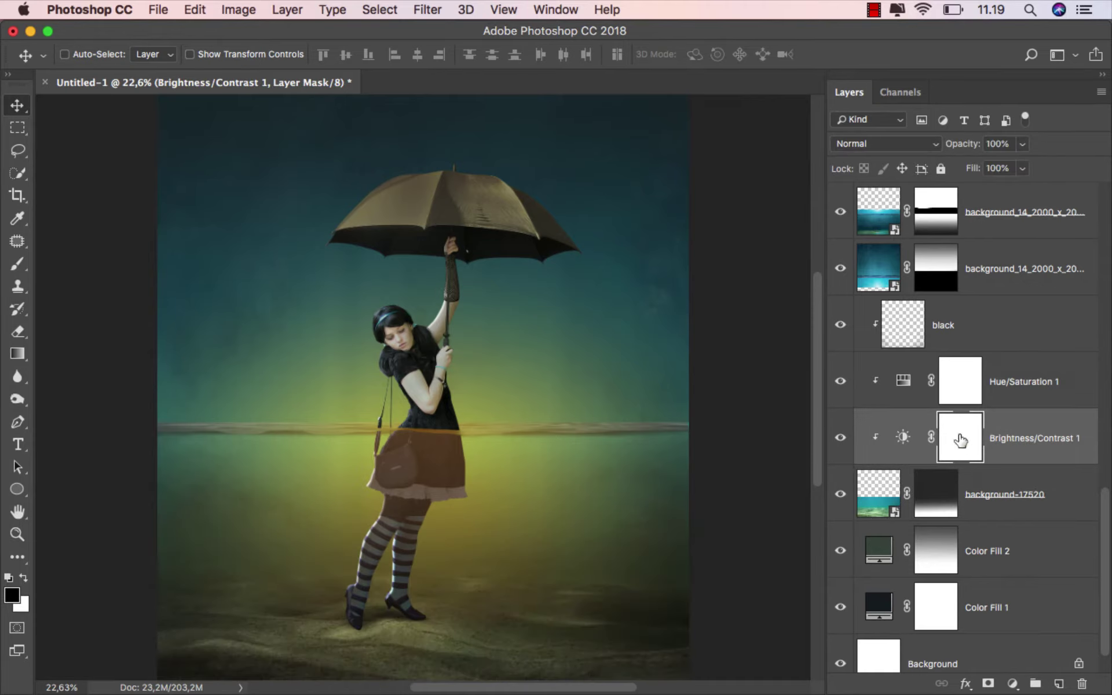
# Step: Paint the mask beneath the shoes with a flattened elliptical brush, sized around 700 px
pyautogui.click(18, 264)
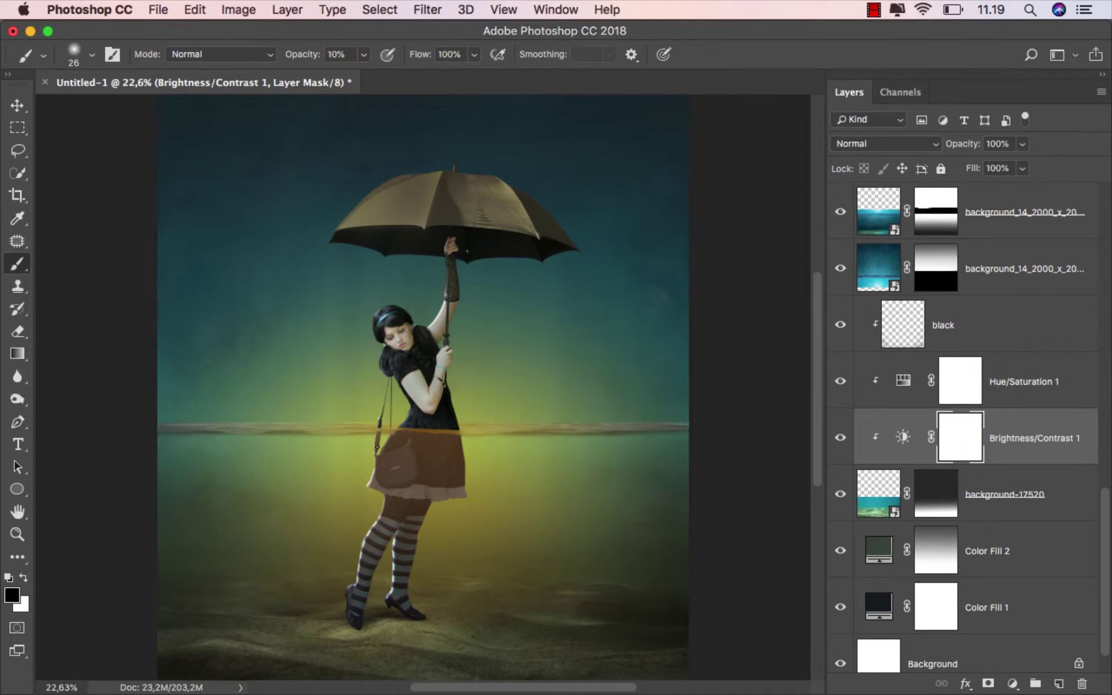
pyautogui.moveTo(363, 441); pyautogui.dragTo(411, 427)
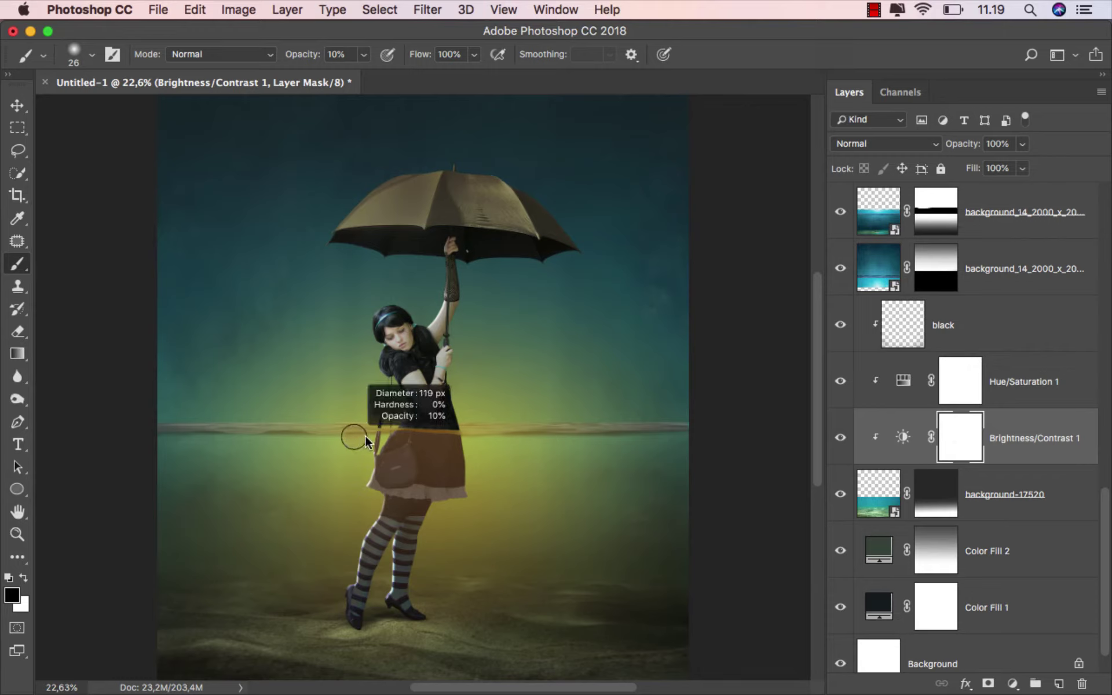
pyautogui.rightClick(412, 427)
pyautogui.moveTo(461, 322); pyautogui.dragTo(464, 339)
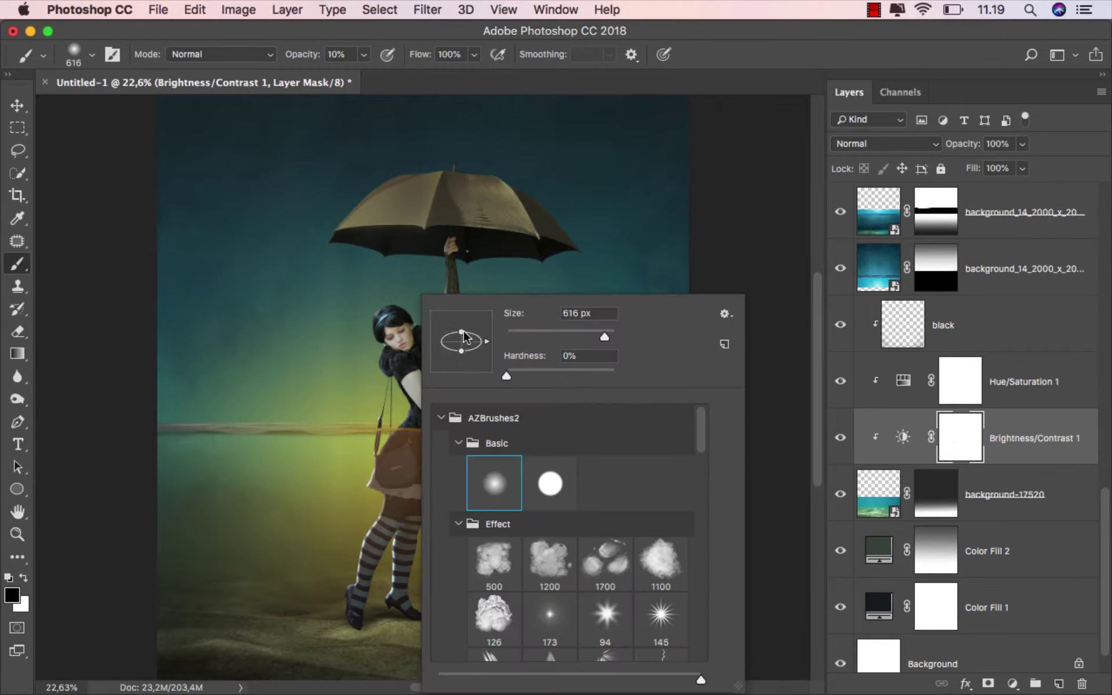
pyautogui.moveTo(348, 510); pyautogui.dragTo(376, 510)
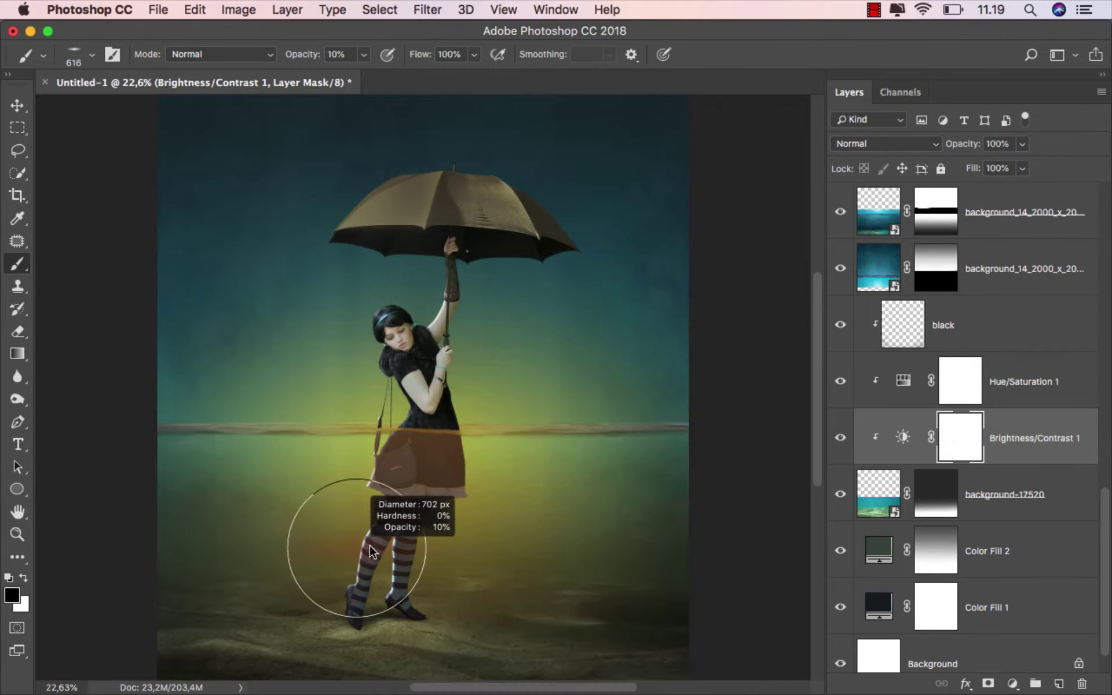
pyautogui.press(']')
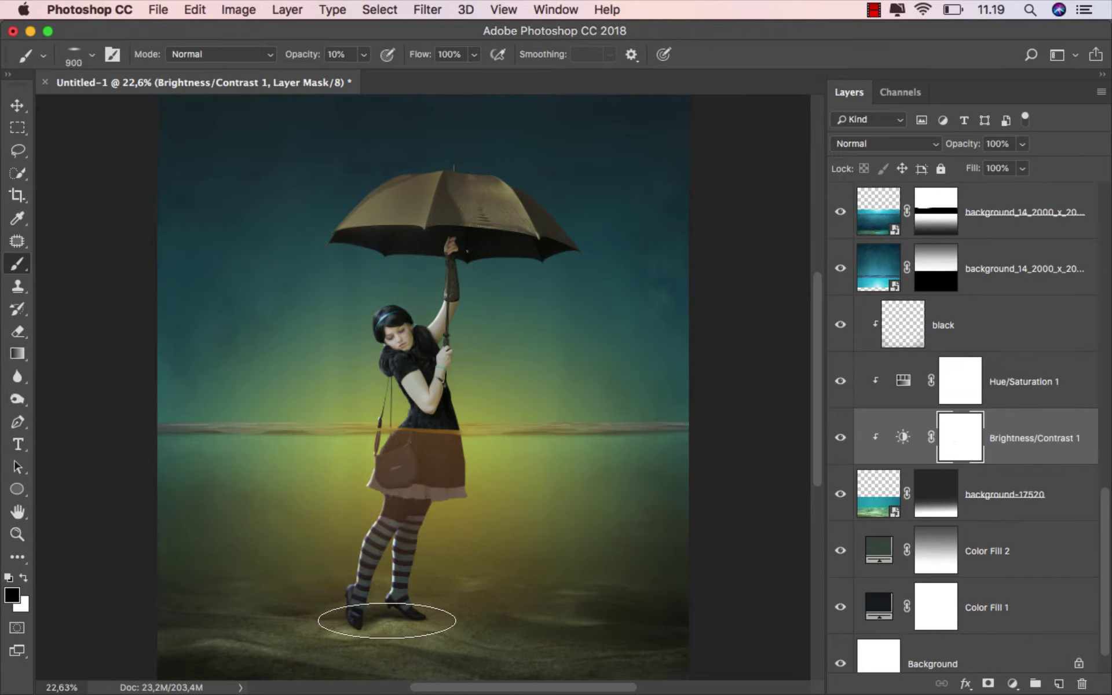
pyautogui.press(']')
pyautogui.press(']')
pyautogui.press(']')
pyautogui.press(']')
pyautogui.press(']')
pyautogui.press(']')
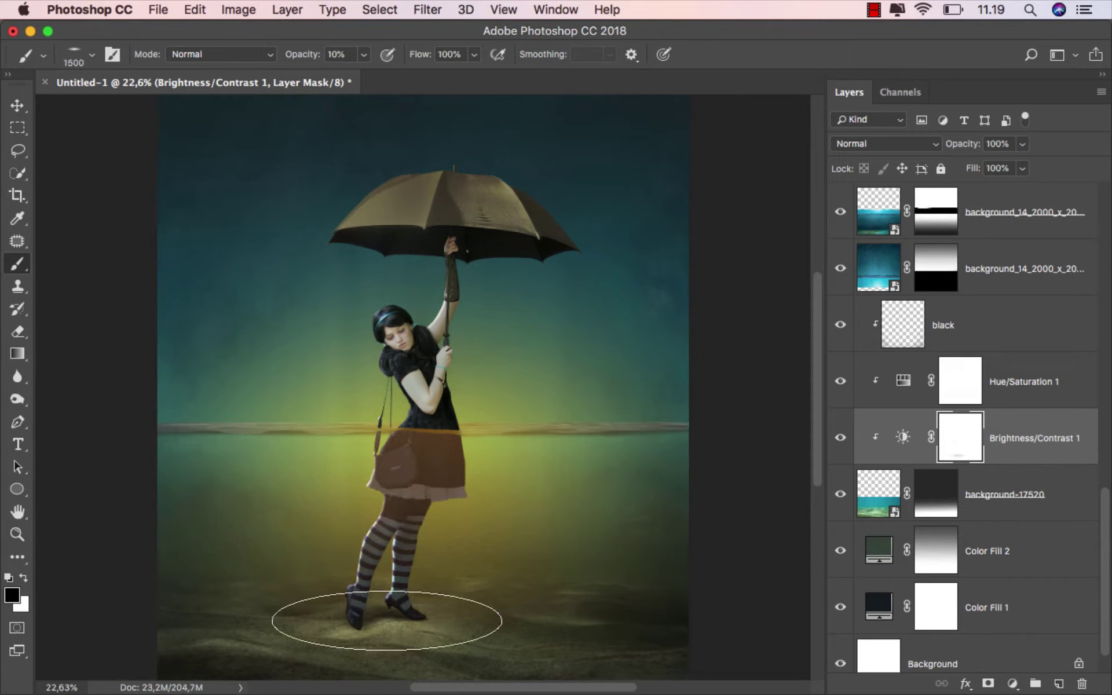
pyautogui.press(']')
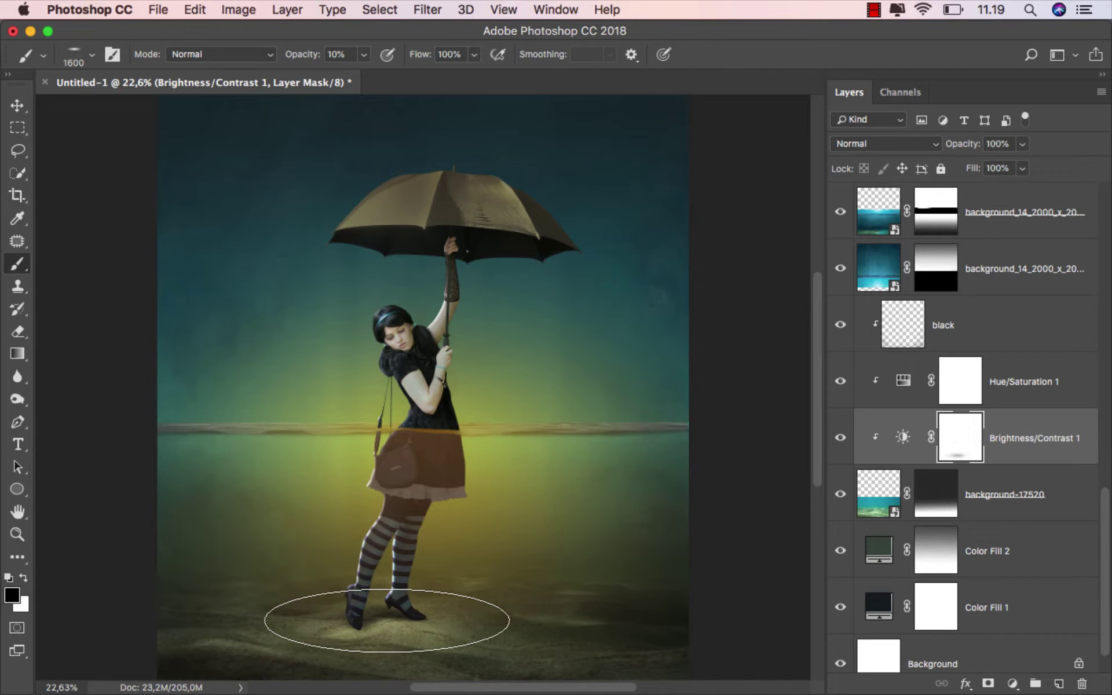
pyautogui.press(']')
pyautogui.press('[')
pyautogui.press('[')
pyautogui.press('[')
pyautogui.press('[')
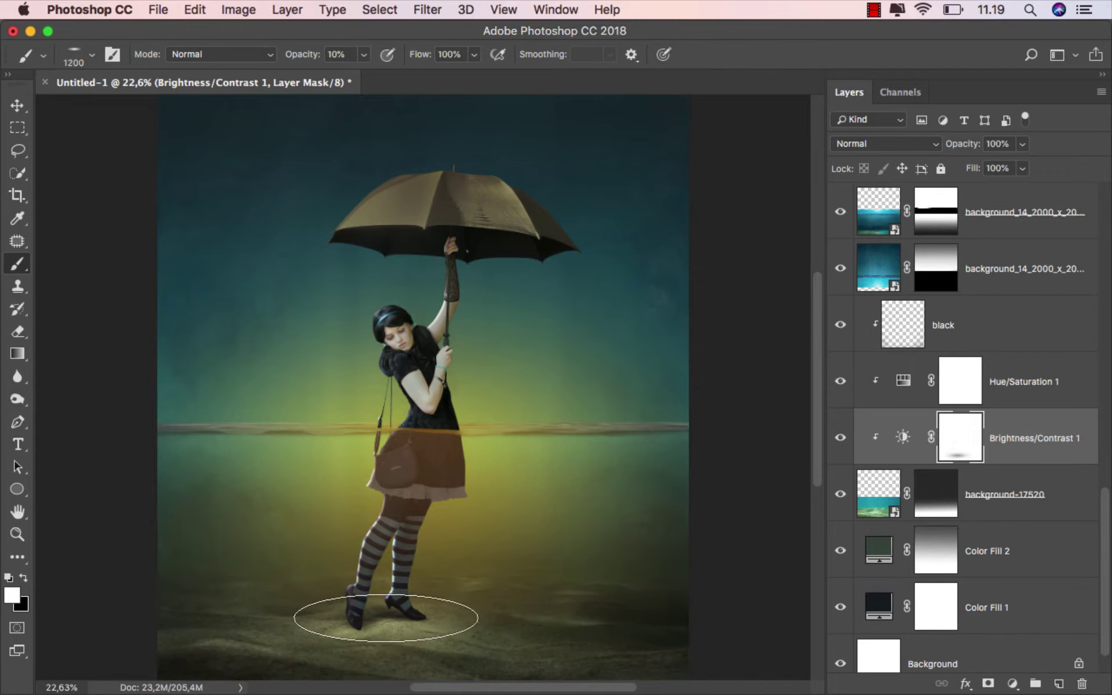
pyautogui.press('[')
pyautogui.press('[')
pyautogui.press('[')
pyautogui.press('[')
pyautogui.press('[')
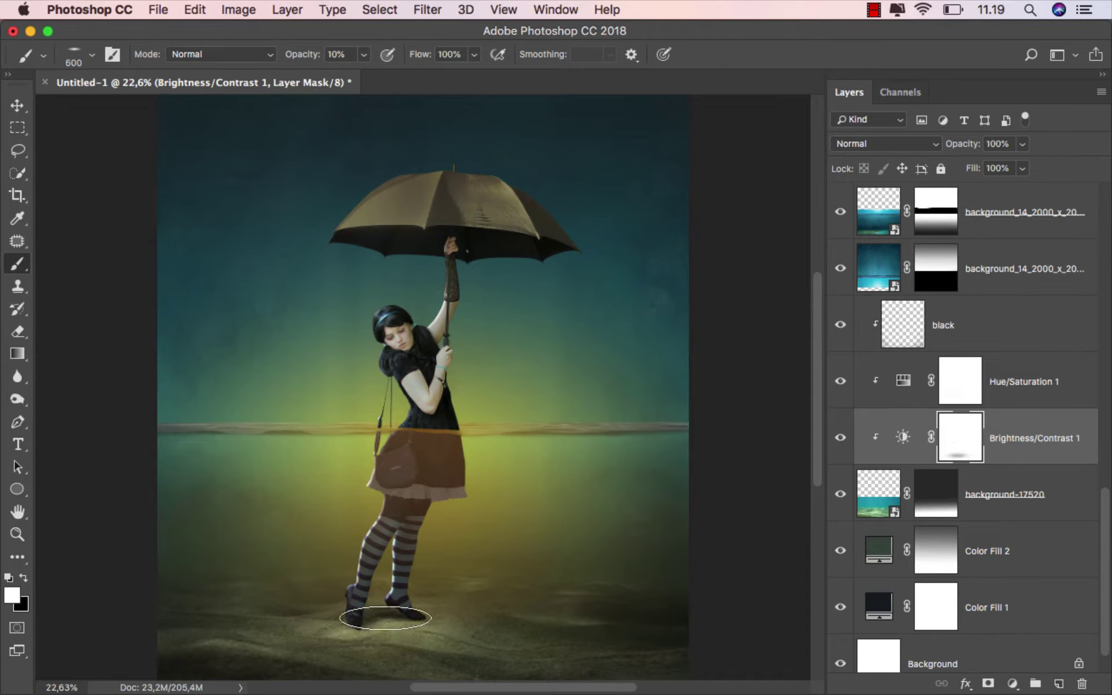
pyautogui.press(']')
pyautogui.press(']')
# Step: Toggle the Brightness/Contrast 1 mask off and back on, then target the adjustment layer
pyautogui.rightClick(955, 441)
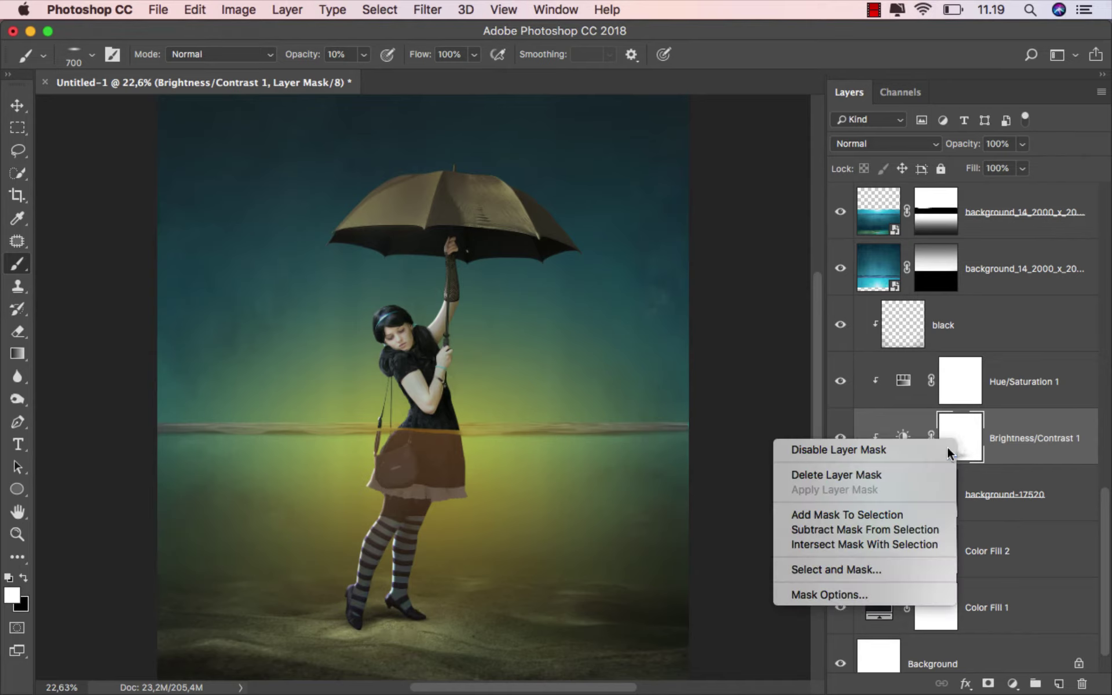
pyautogui.click(947, 446)
pyautogui.rightClick(962, 441)
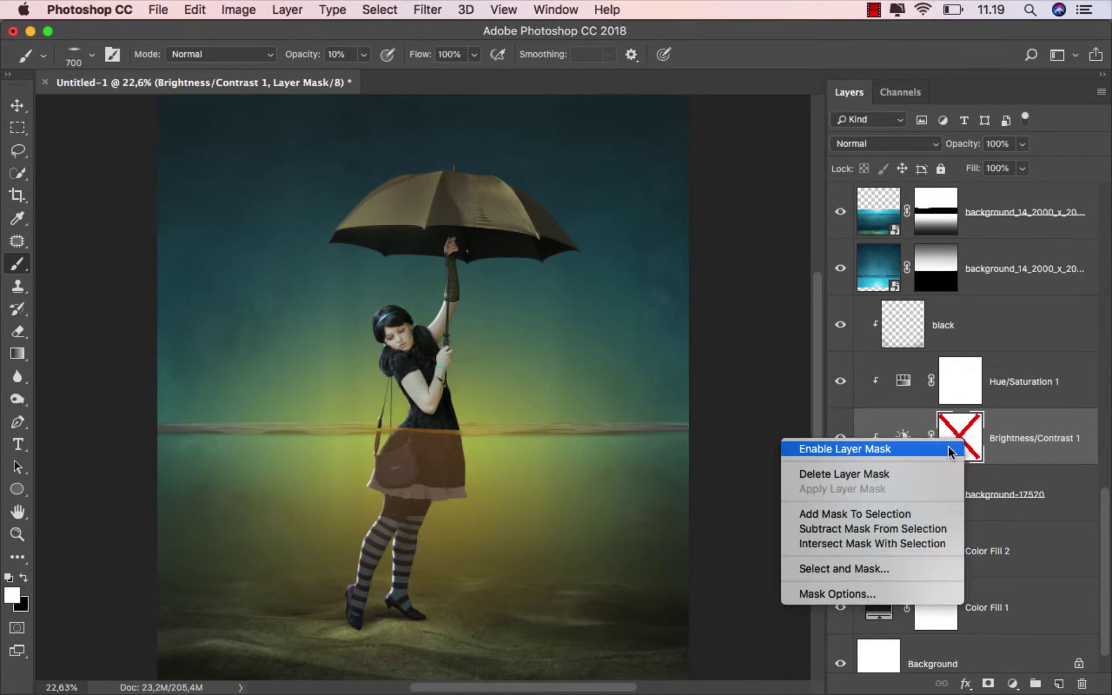
pyautogui.click(949, 450)
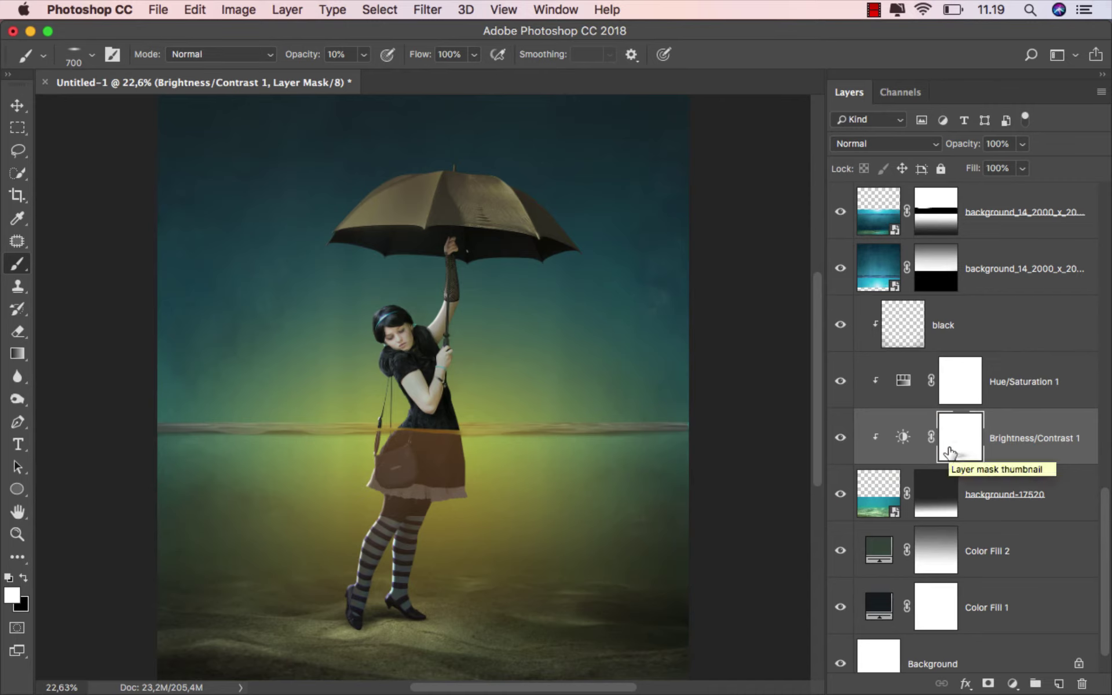
pyautogui.click(1004, 442)
# Step: Place rain_texture above the top color layer, scaled up slightly and positioned over the sky
pyautogui.press('x')
pyautogui.press('v')
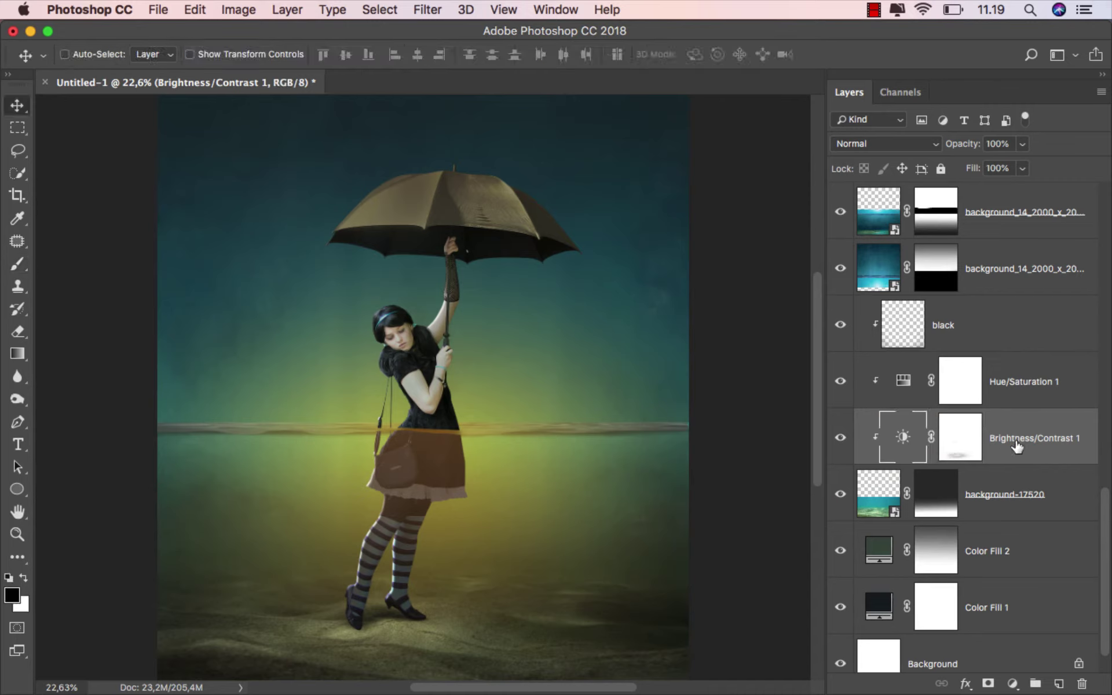
pyautogui.moveTo(1107, 524); pyautogui.dragTo(1100, 215)
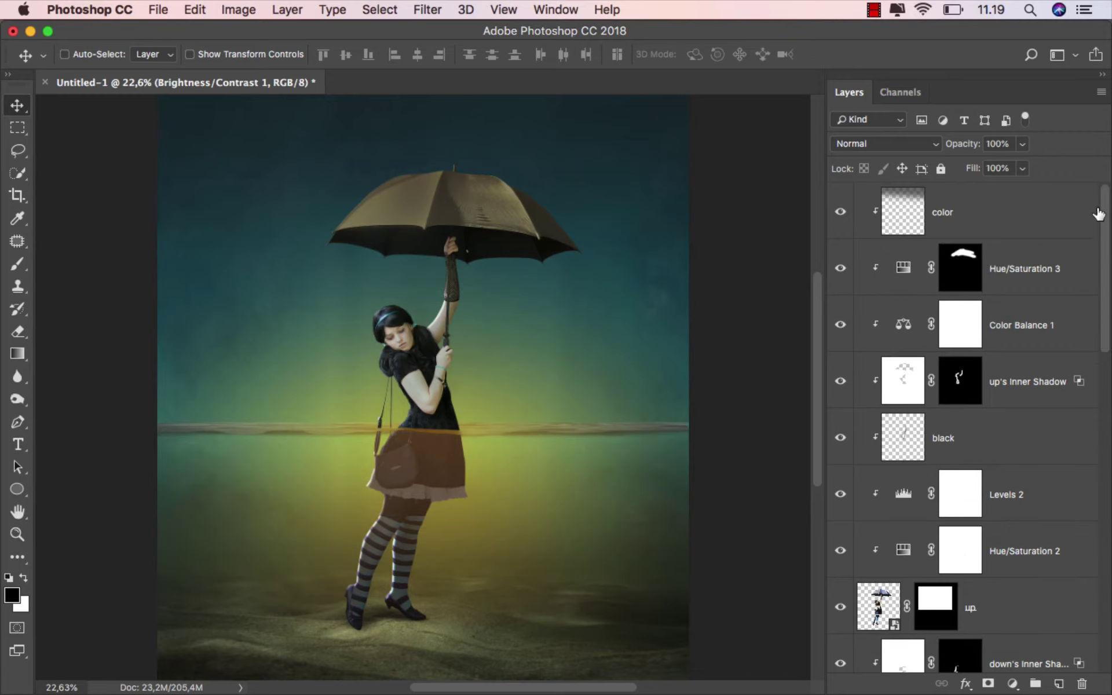
pyautogui.click(993, 216)
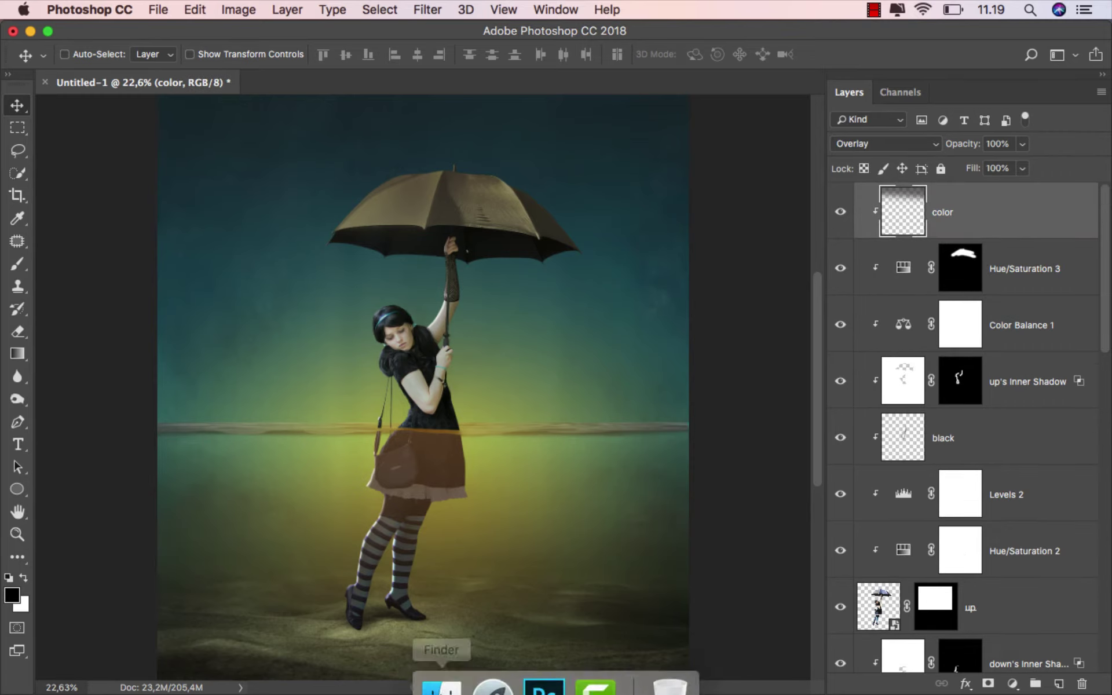
pyautogui.click(436, 671)
pyautogui.moveTo(413, 119); pyautogui.dragTo(416, 267)
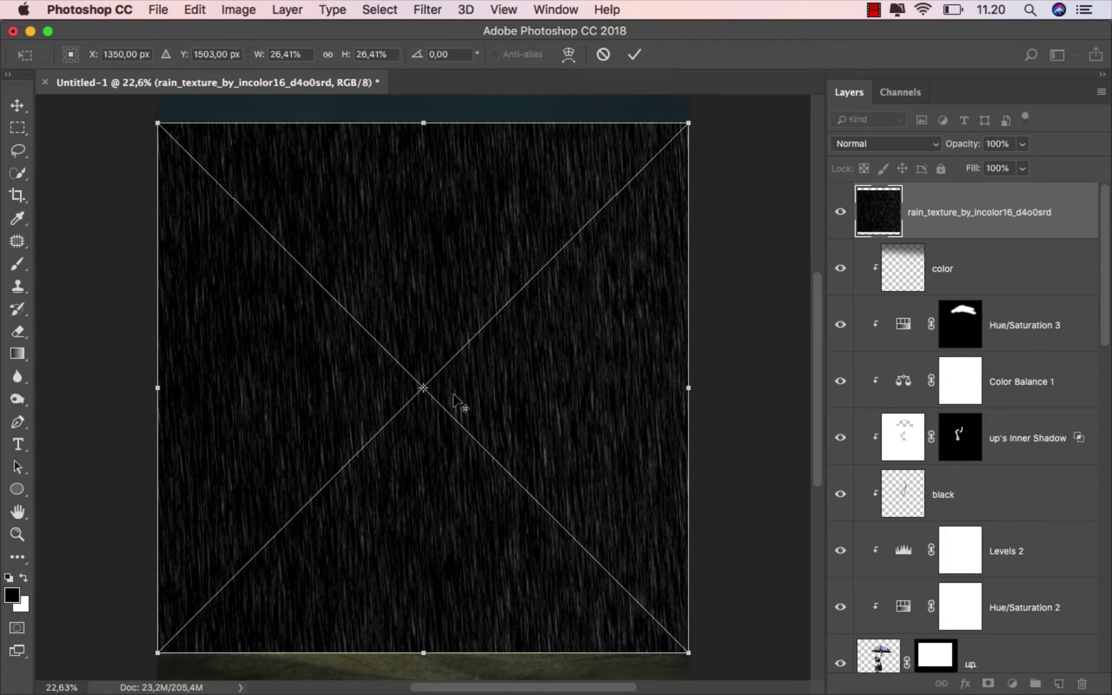
pyautogui.scroll(-2, 455, 400)
pyautogui.moveTo(628, 182); pyautogui.dragTo(634, 179)
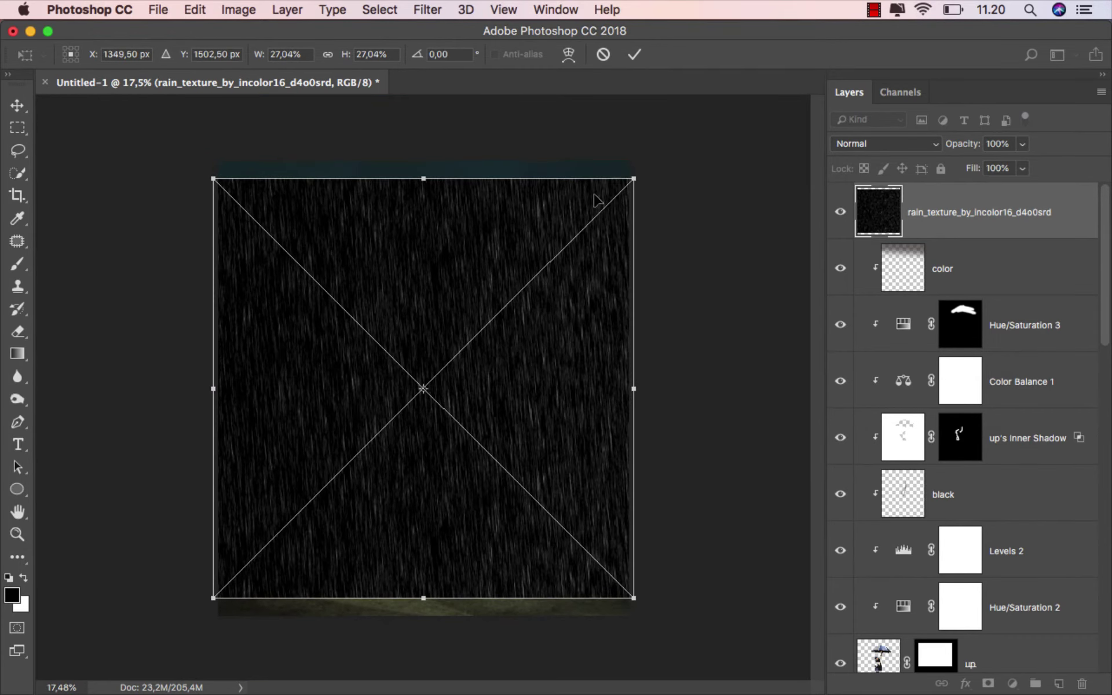
pyautogui.moveTo(462, 232); pyautogui.dragTo(462, 186)
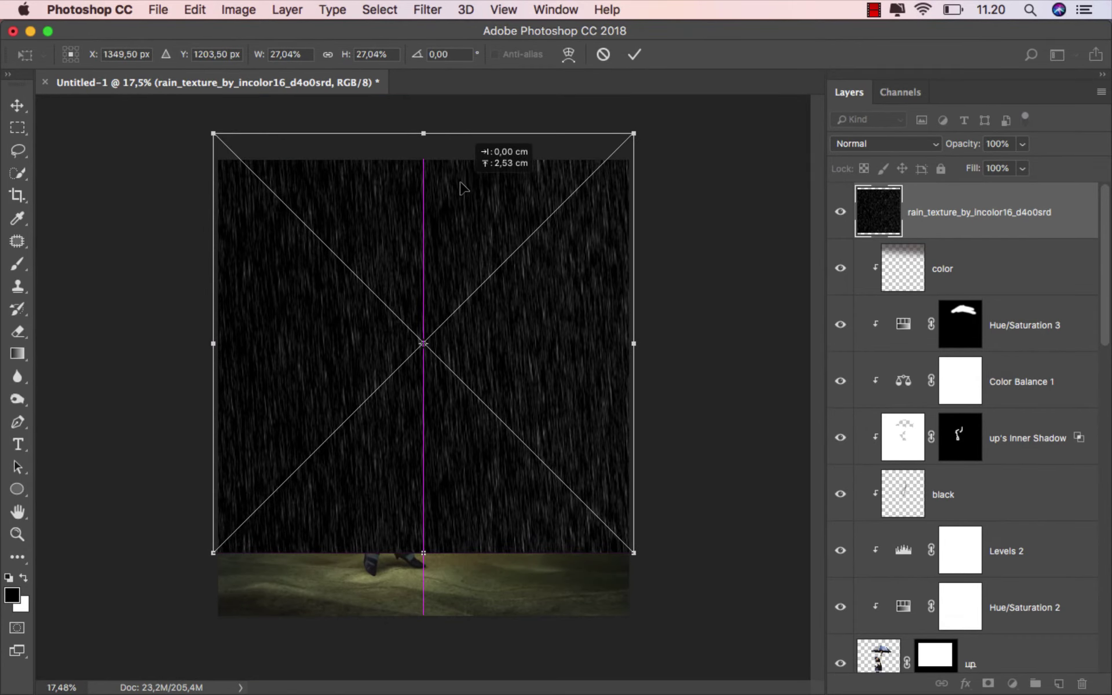
pyautogui.moveTo(461, 187); pyautogui.dragTo(462, 194)
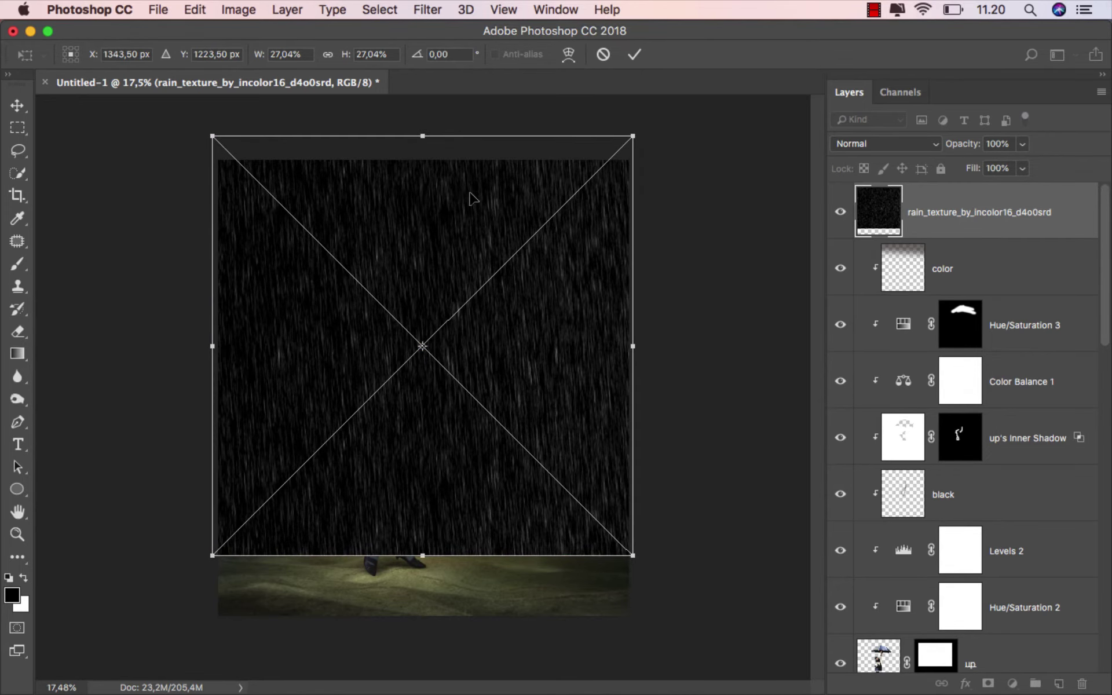
pyautogui.click(634, 54)
# Step: Set the rain layer's blend mode to Screen and its fill to 59%
pyautogui.click(846, 143)
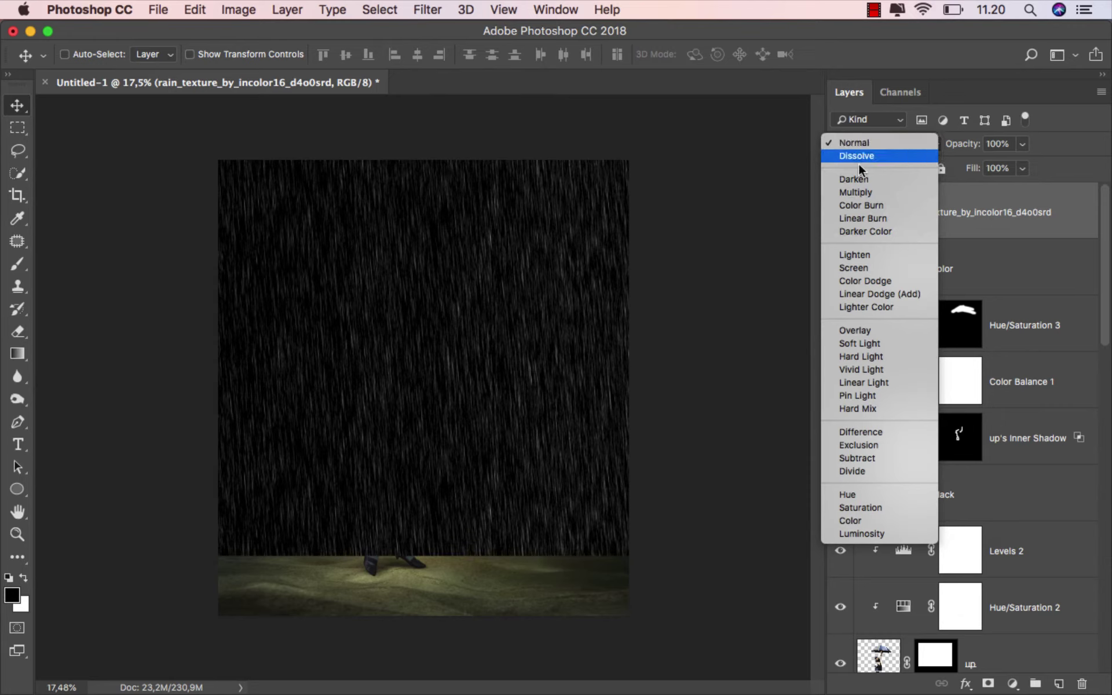
pyautogui.click(871, 268)
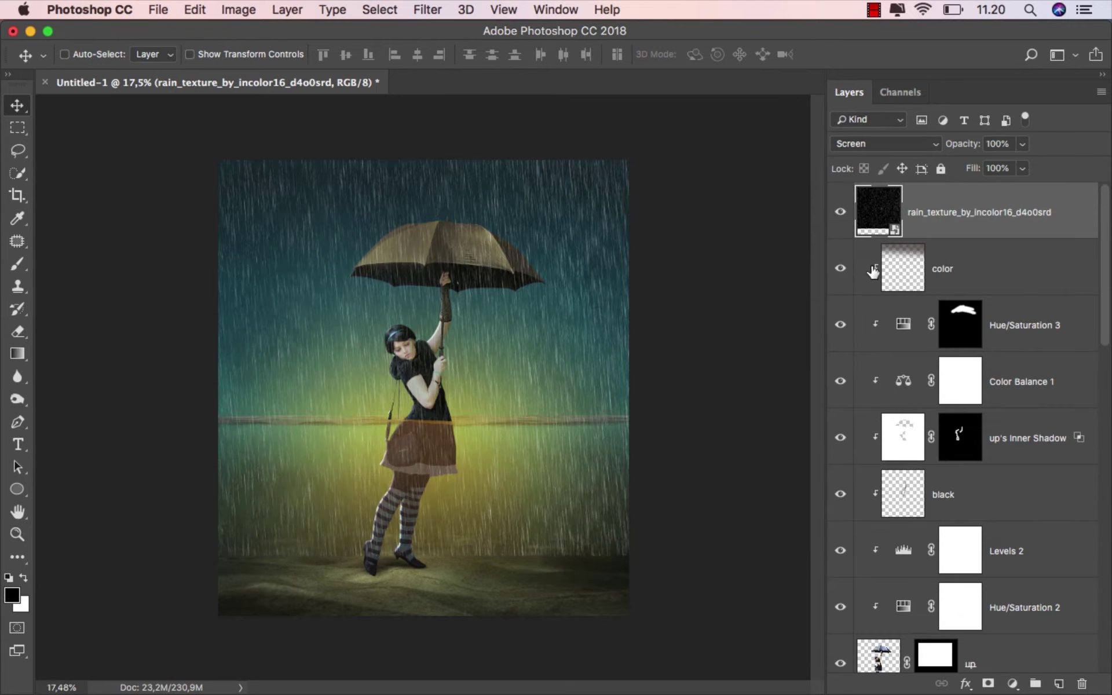
pyautogui.click(1022, 168)
pyautogui.moveTo(1023, 188); pyautogui.dragTo(990, 189)
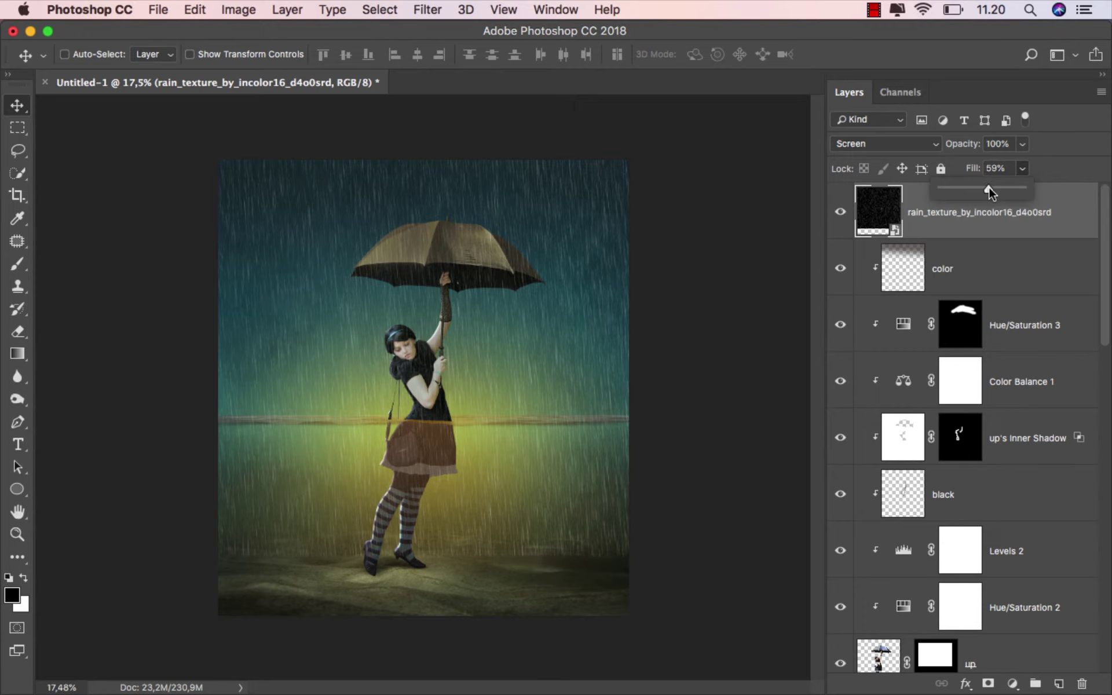
pyautogui.scroll(2, 536, 350)
pyautogui.scroll(1, 550, 342)
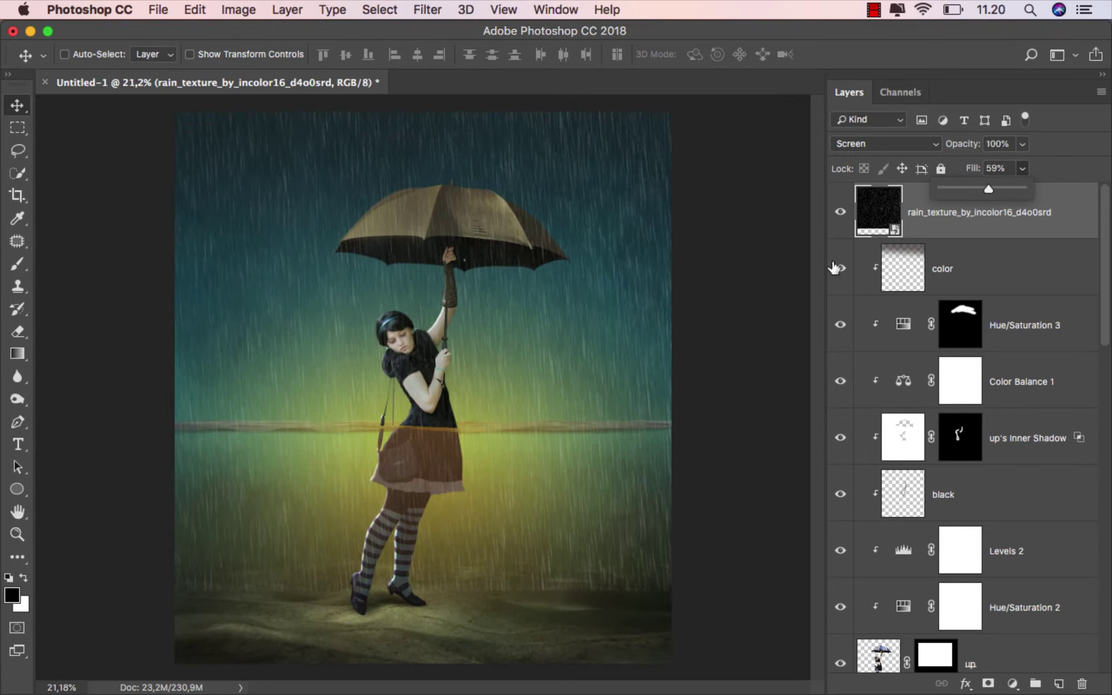
# Step: Add a Levels adjustment clipped to the rain layer, raising black input to 21
pyautogui.click(921, 234)
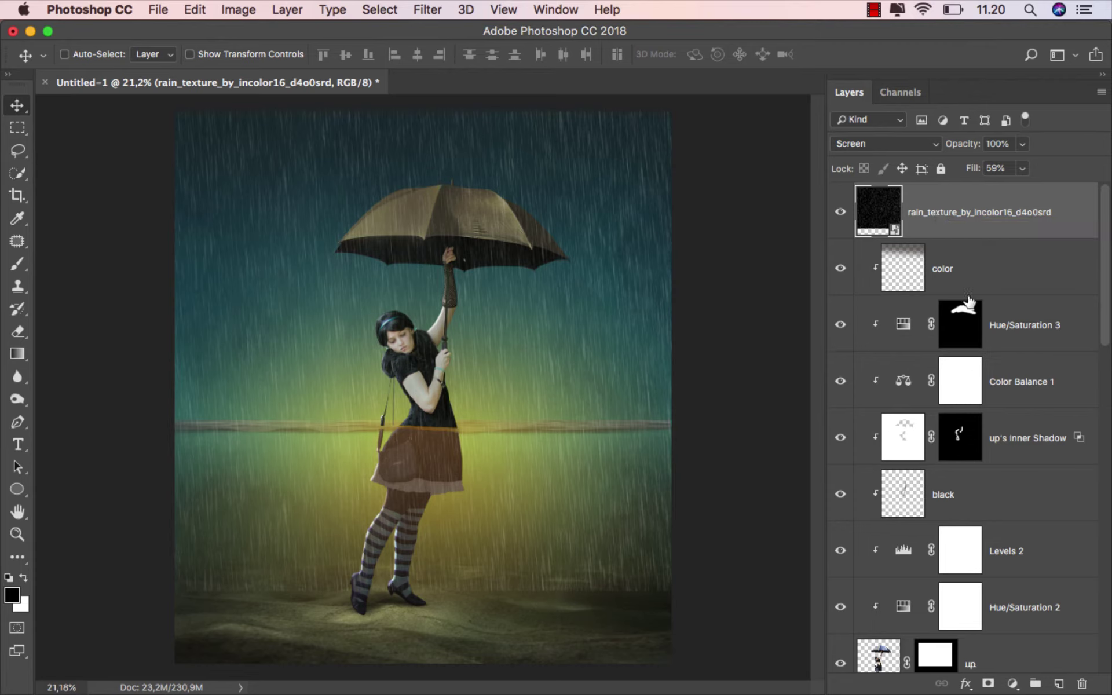
pyautogui.click(1013, 684)
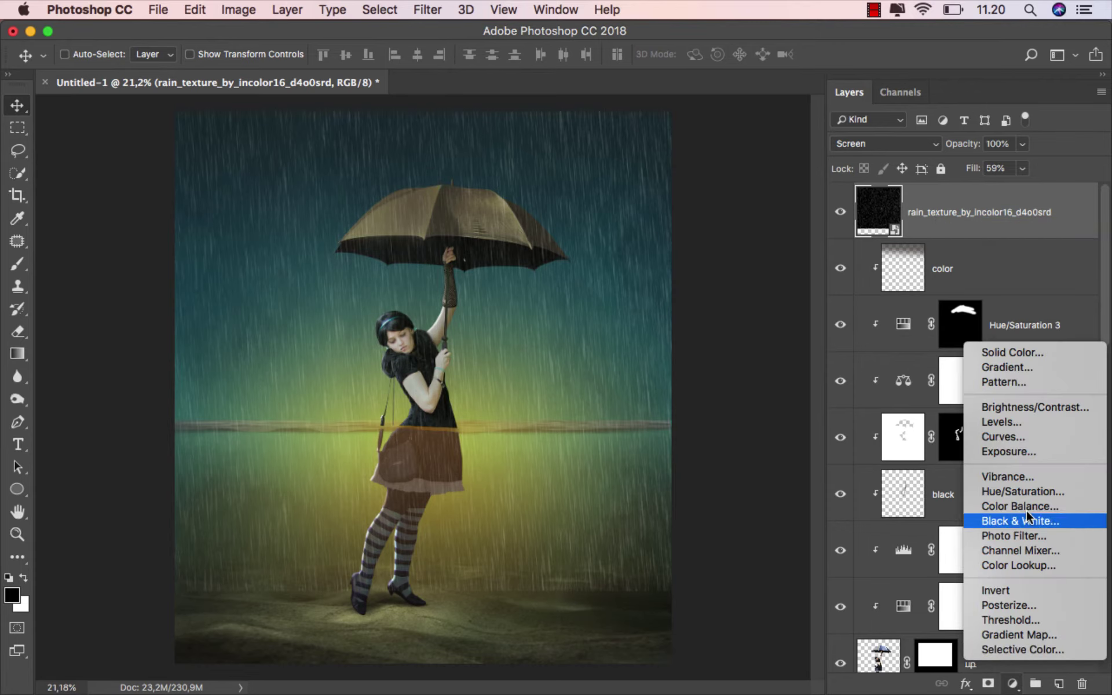
pyautogui.click(1026, 424)
pyautogui.click(689, 608)
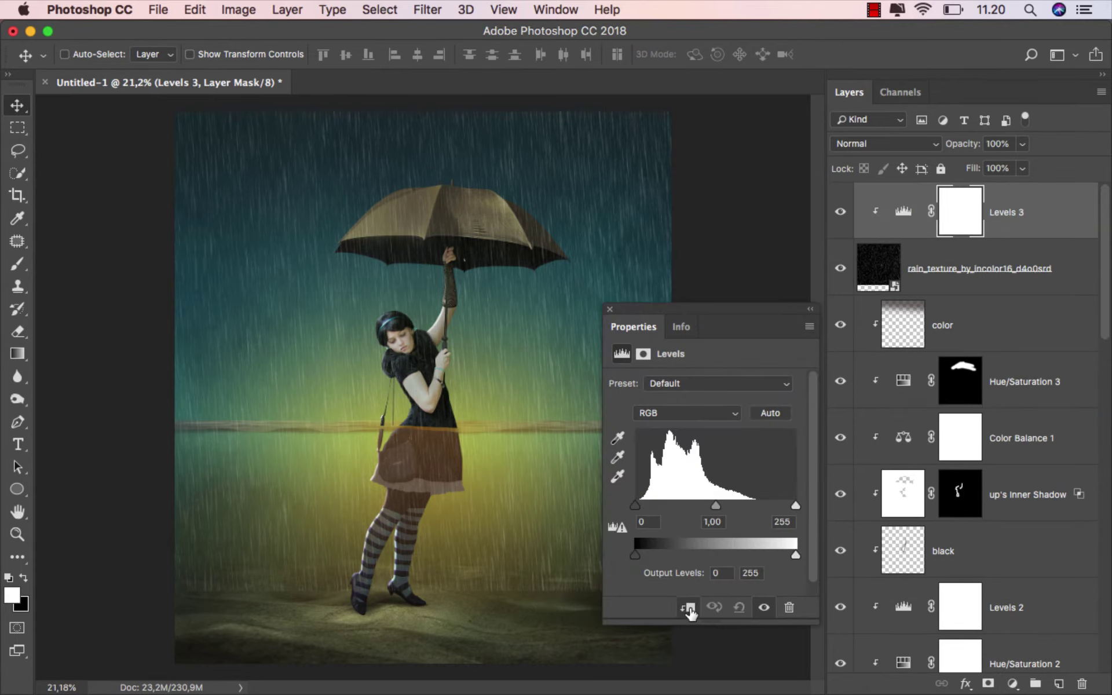
pyautogui.moveTo(635, 505); pyautogui.dragTo(649, 509)
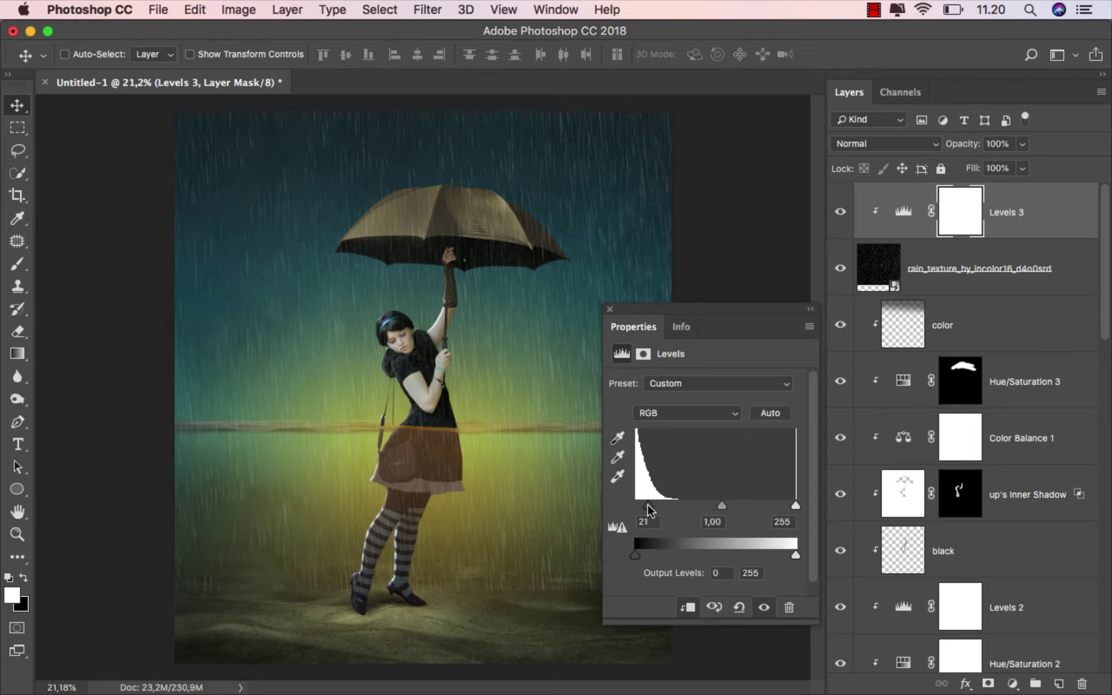
pyautogui.click(609, 308)
# Step: Compare the rain with Levels 3 hidden, then add a layer mask to the rain texture layer
pyautogui.click(840, 214)
pyautogui.click(842, 219)
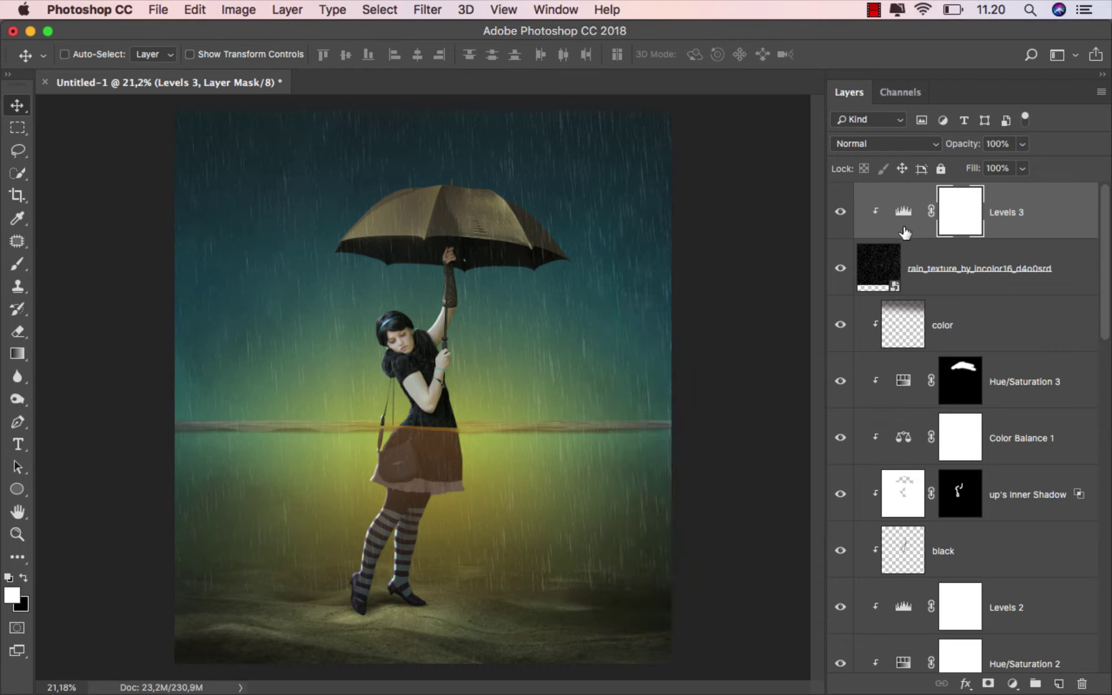
pyautogui.click(956, 266)
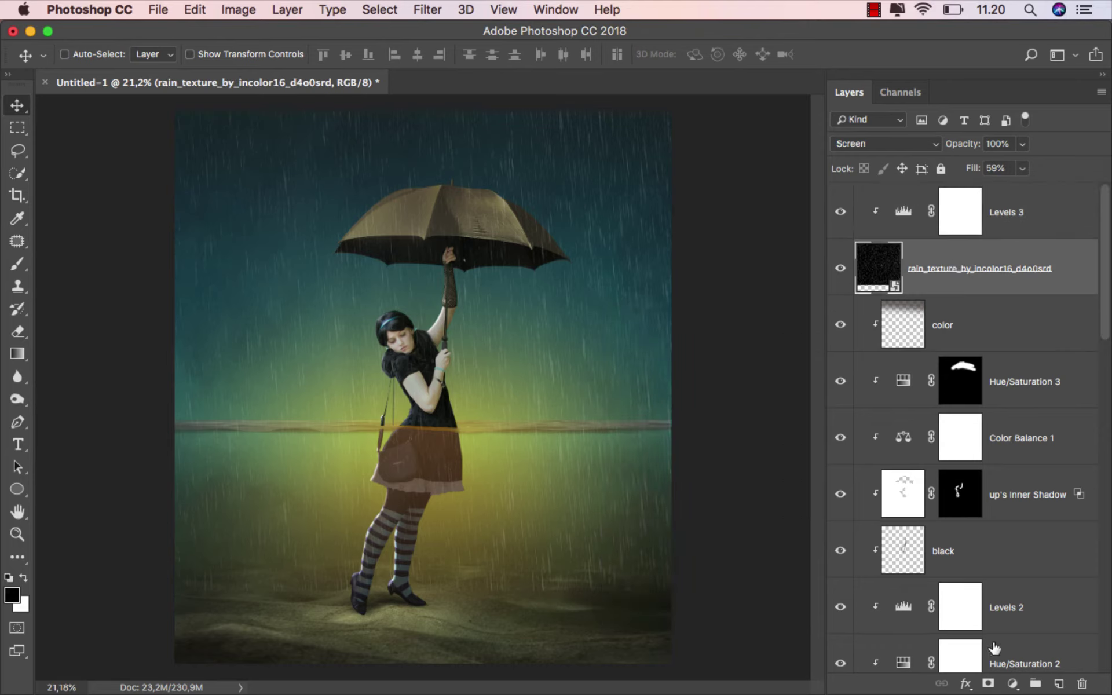
pyautogui.click(988, 683)
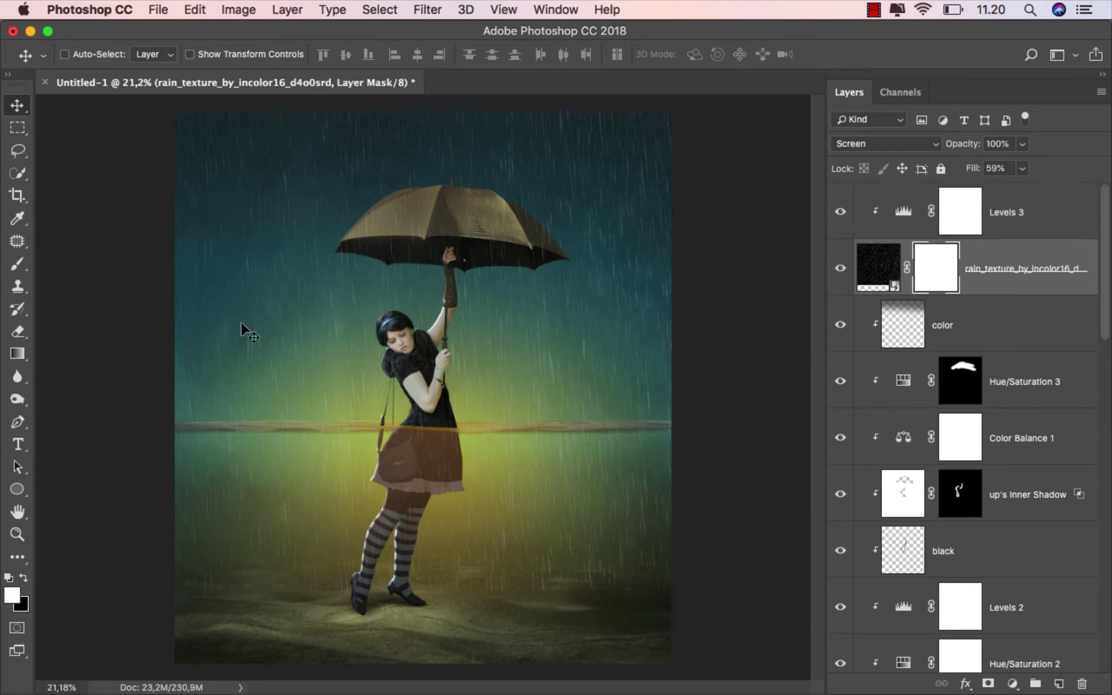
# Step: Select the water below the horizon and set up a black hard round brush at 100% opacity
pyautogui.click(18, 128)
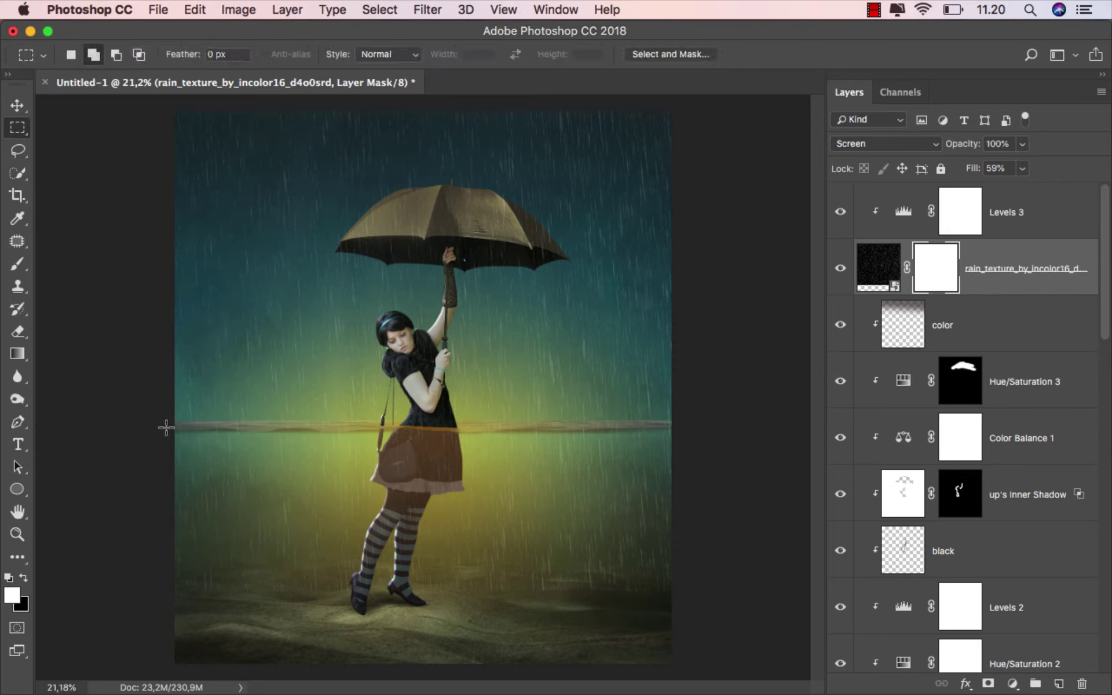
pyautogui.moveTo(167, 427); pyautogui.dragTo(757, 631)
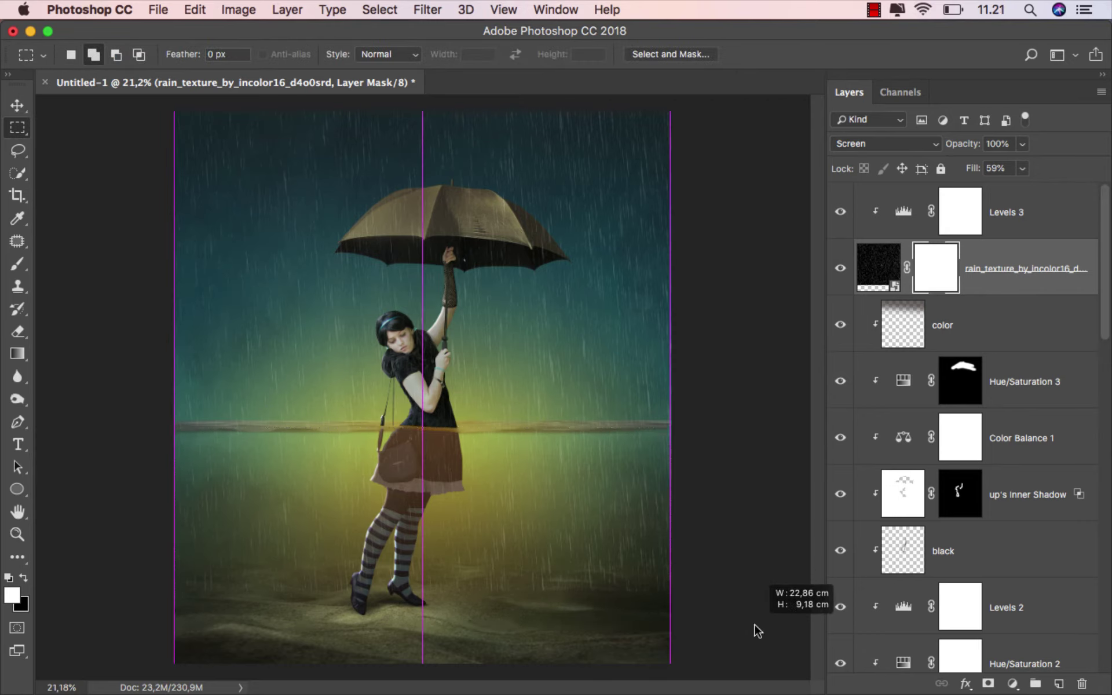
pyautogui.click(17, 264)
pyautogui.click(91, 262)
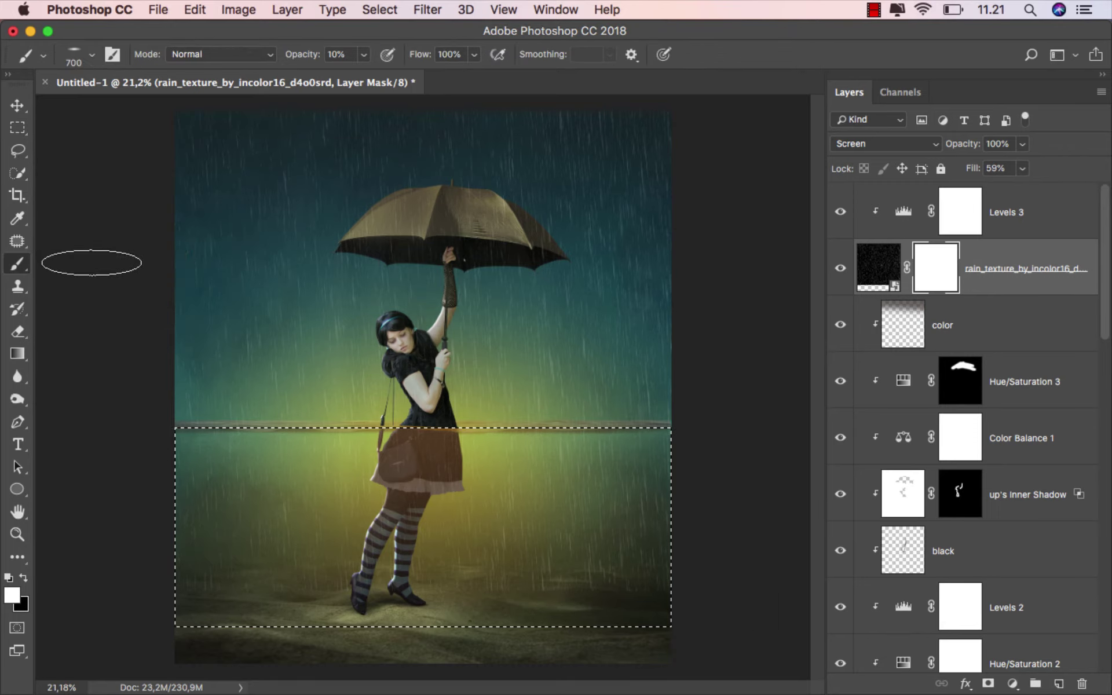
pyautogui.moveTo(364, 54); pyautogui.dragTo(435, 75)
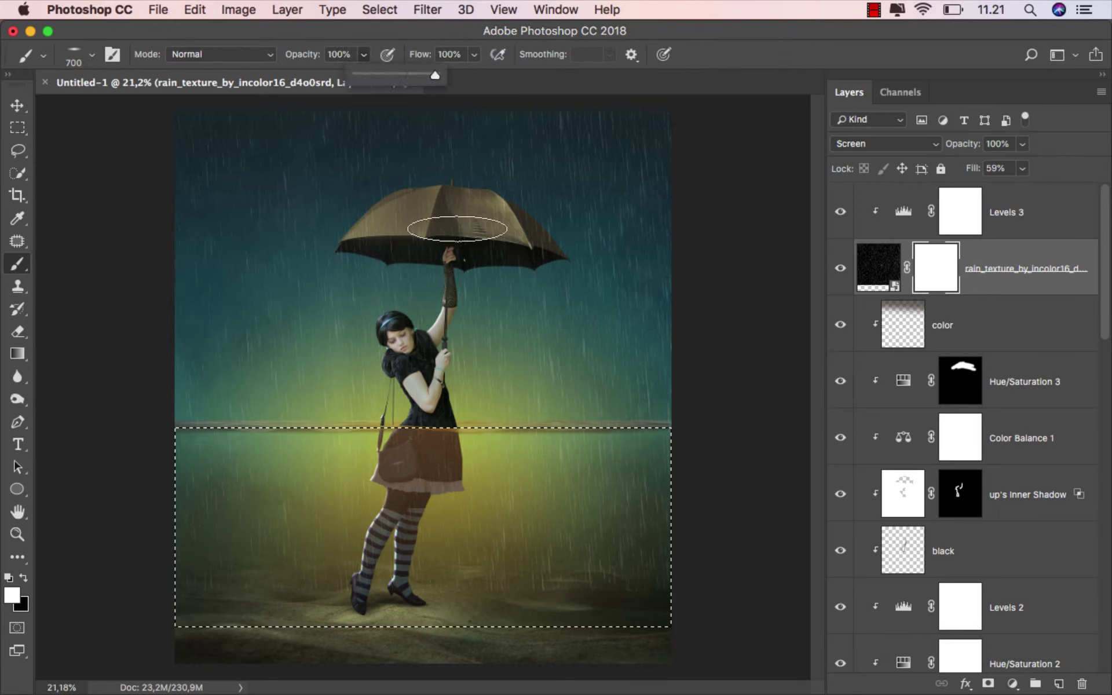
pyautogui.rightClick(457, 229)
pyautogui.click(587, 426)
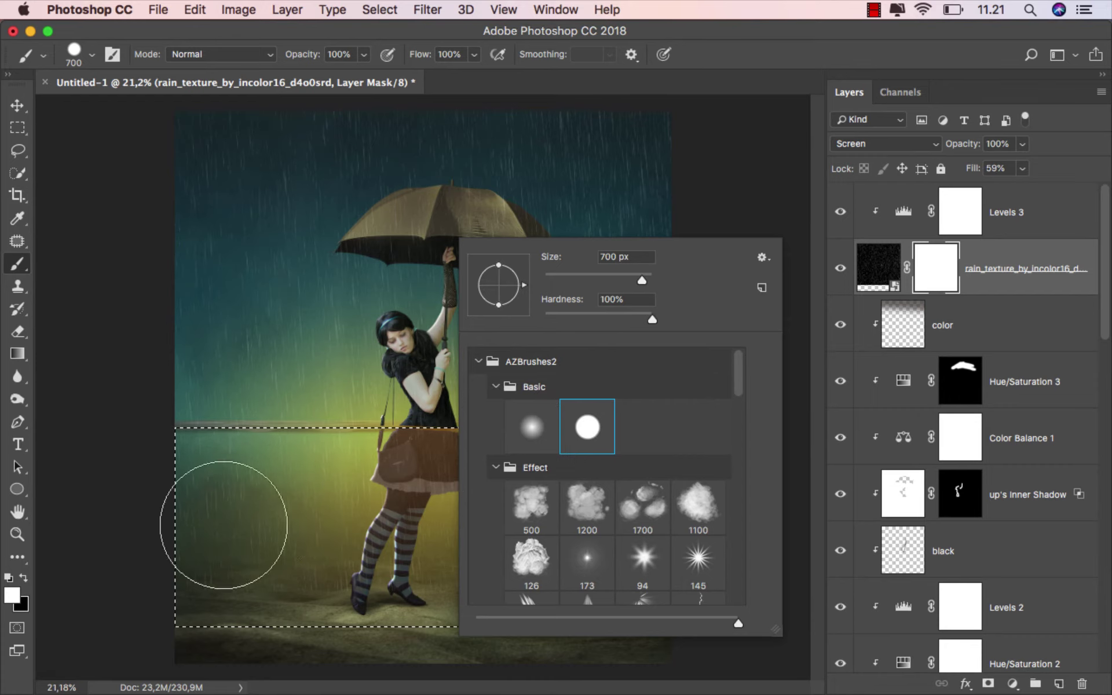
pyautogui.click(23, 577)
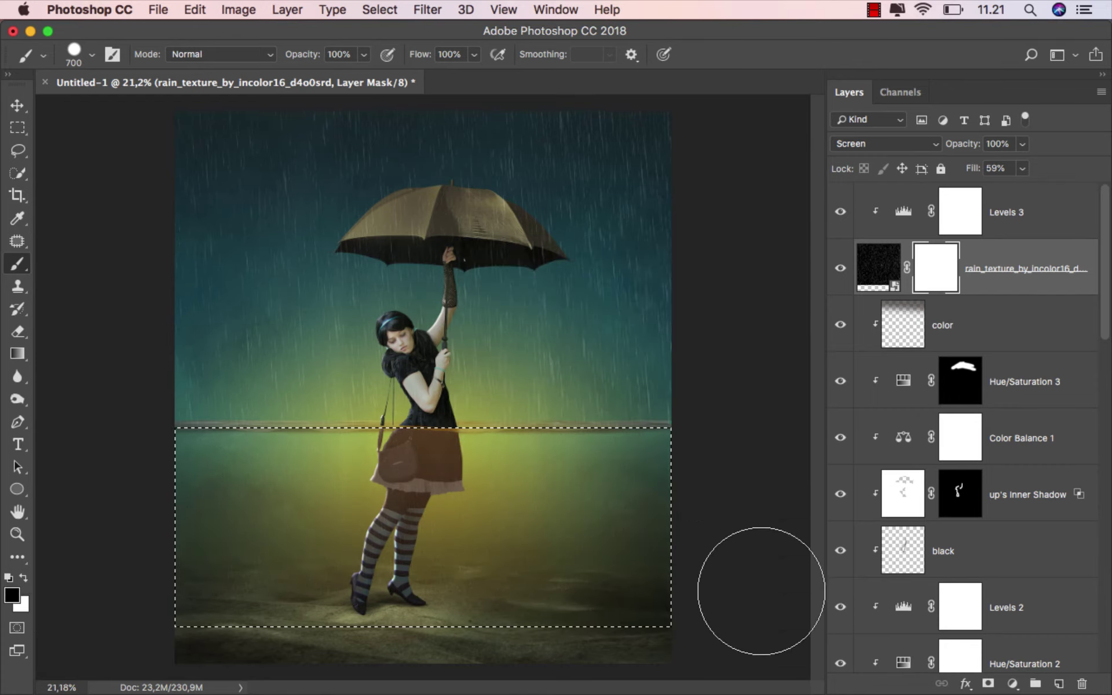
# Step: Paint the rain mask black over the water, deselect, and select Levels 3
pyautogui.moveTo(162, 546); pyautogui.dragTo(655, 446)
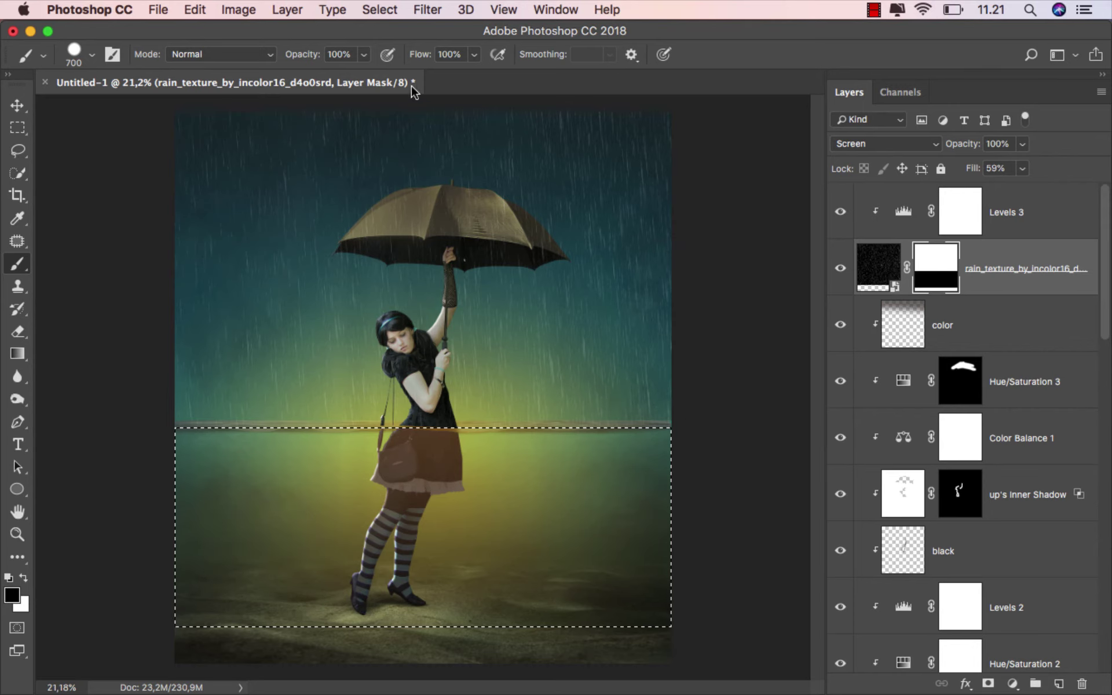
pyautogui.click(379, 9)
pyautogui.click(389, 46)
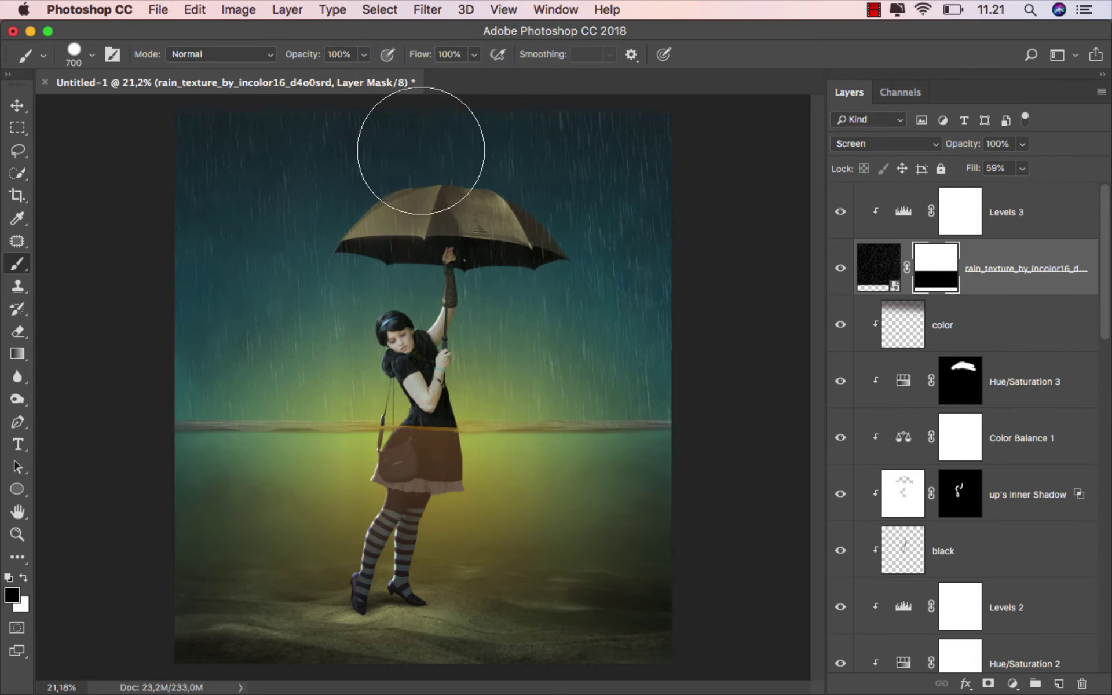
pyautogui.click(22, 106)
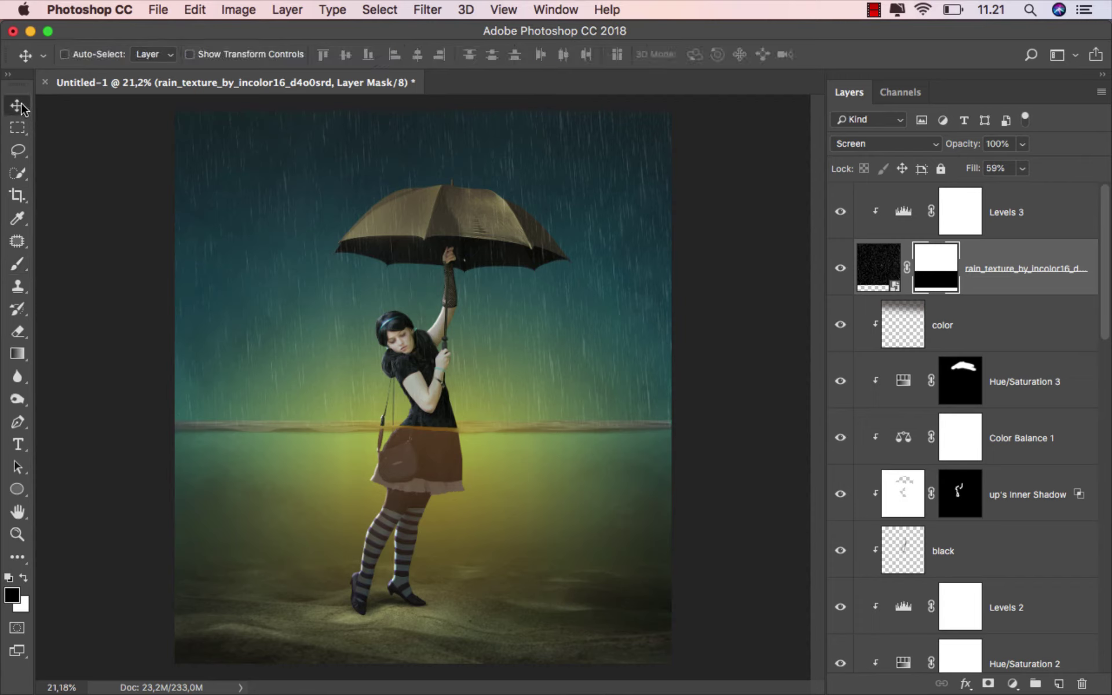
pyautogui.click(1016, 213)
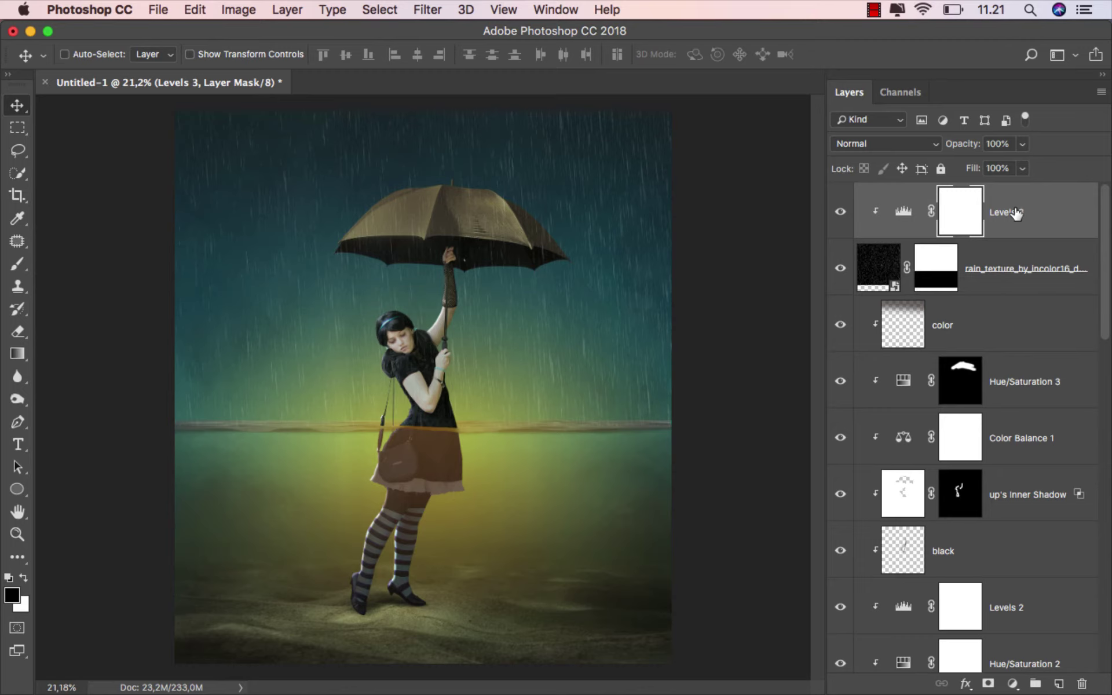
# Step: Add a new empty layer on top named 'water effects'
pyautogui.click(1058, 684)
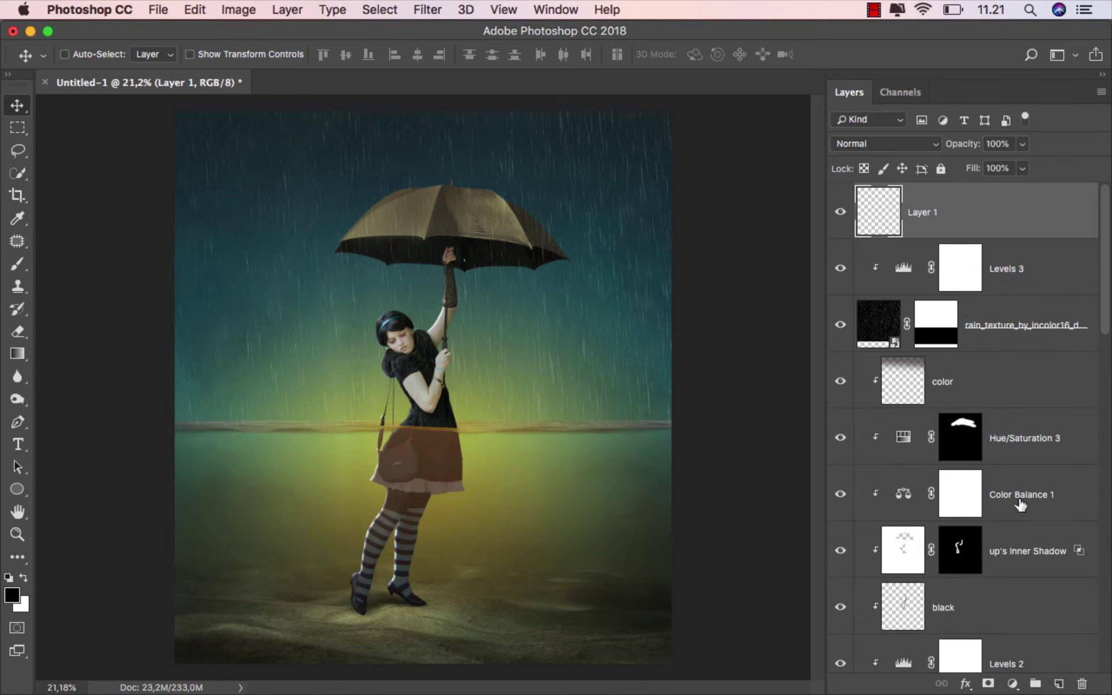
pyautogui.doubleClick(924, 212)
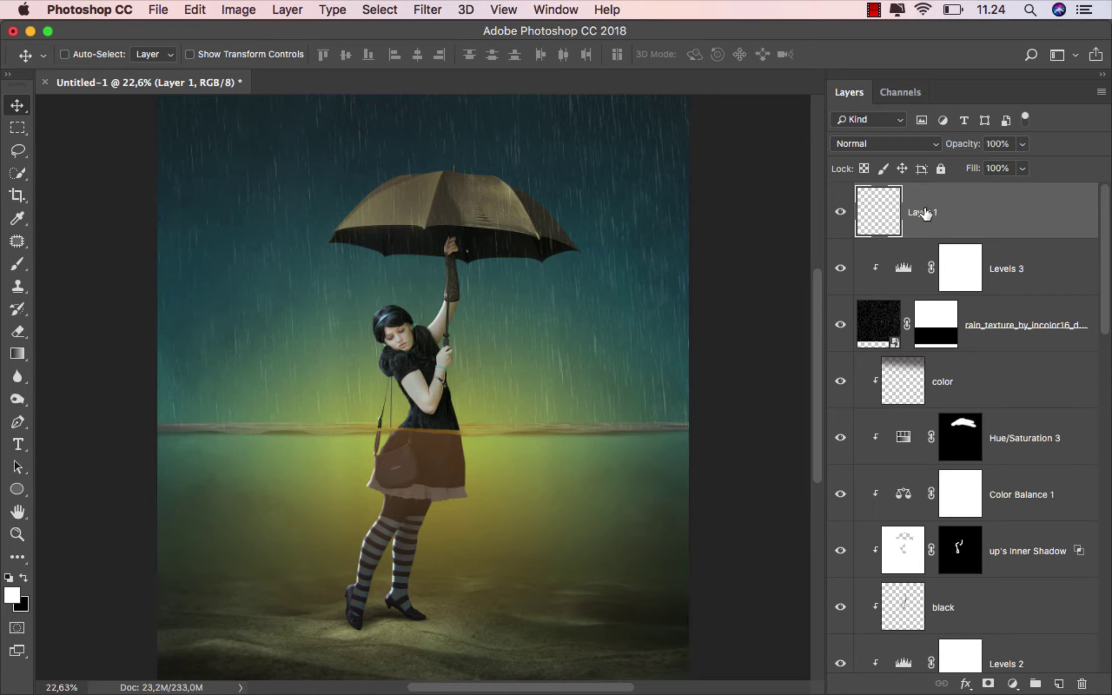
pyautogui.write('w')
pyautogui.write('s')
pyautogui.press('Return')
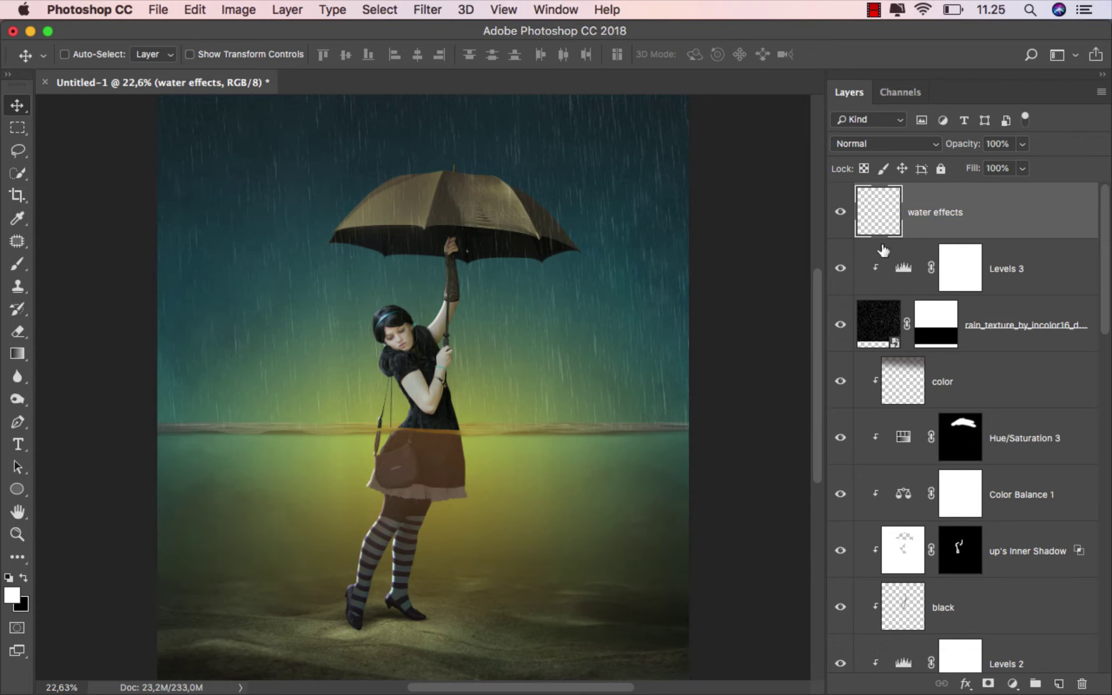
# Step: Choose the 400 px particle splash brush from the canvas brush picker
pyautogui.click(20, 262)
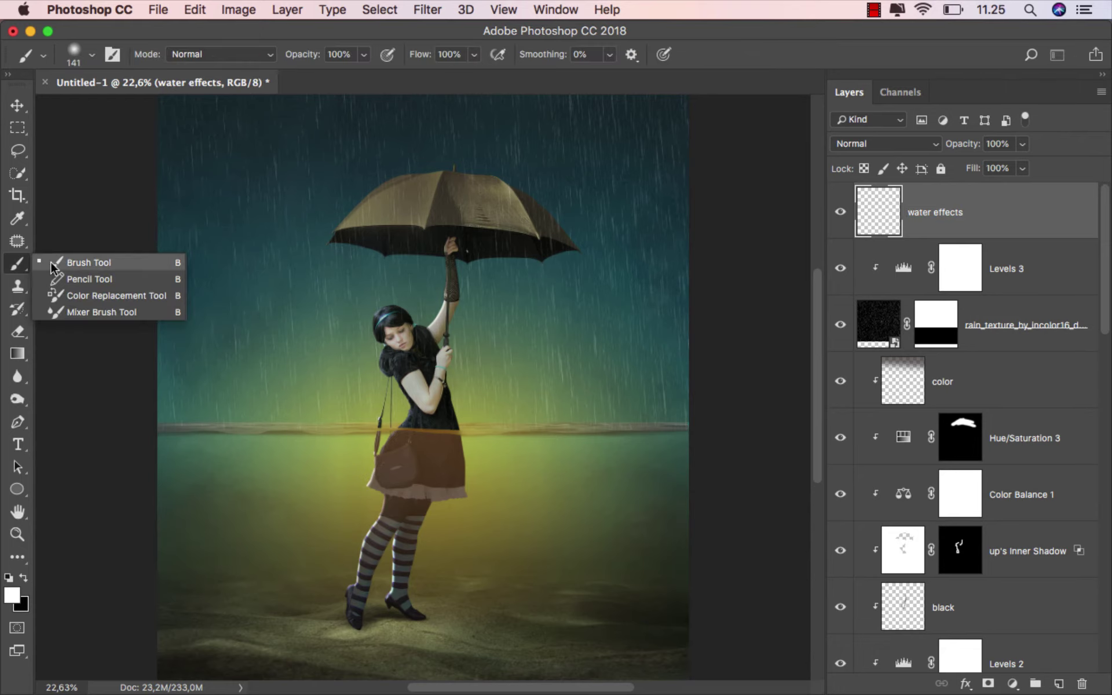
pyautogui.rightClick(290, 261)
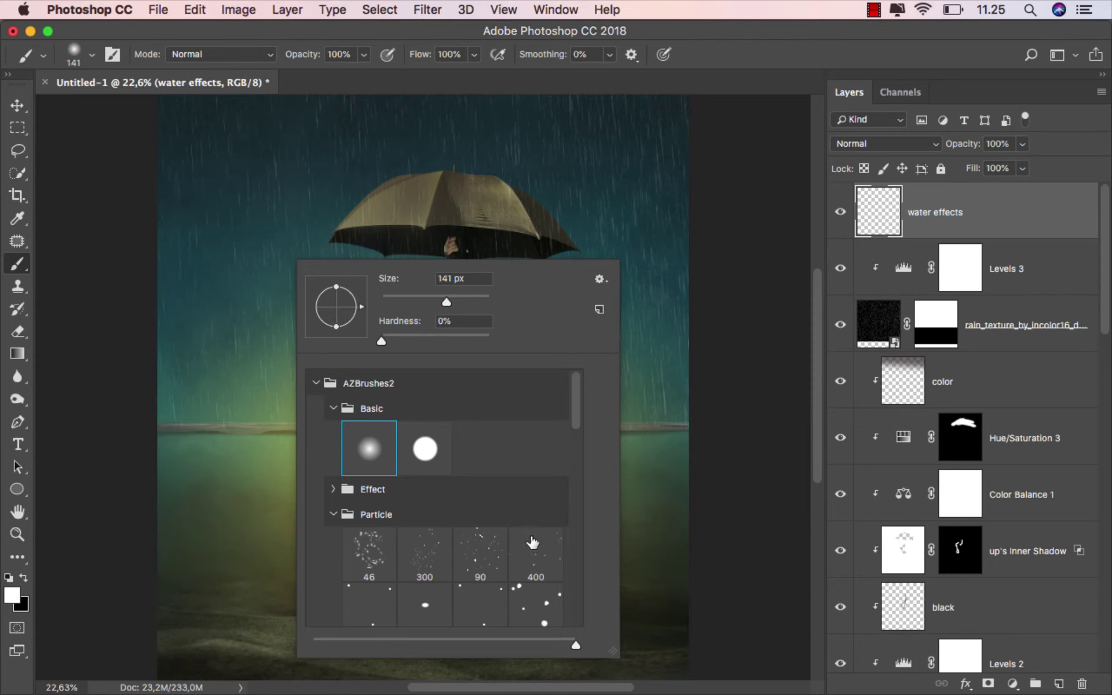
pyautogui.click(535, 553)
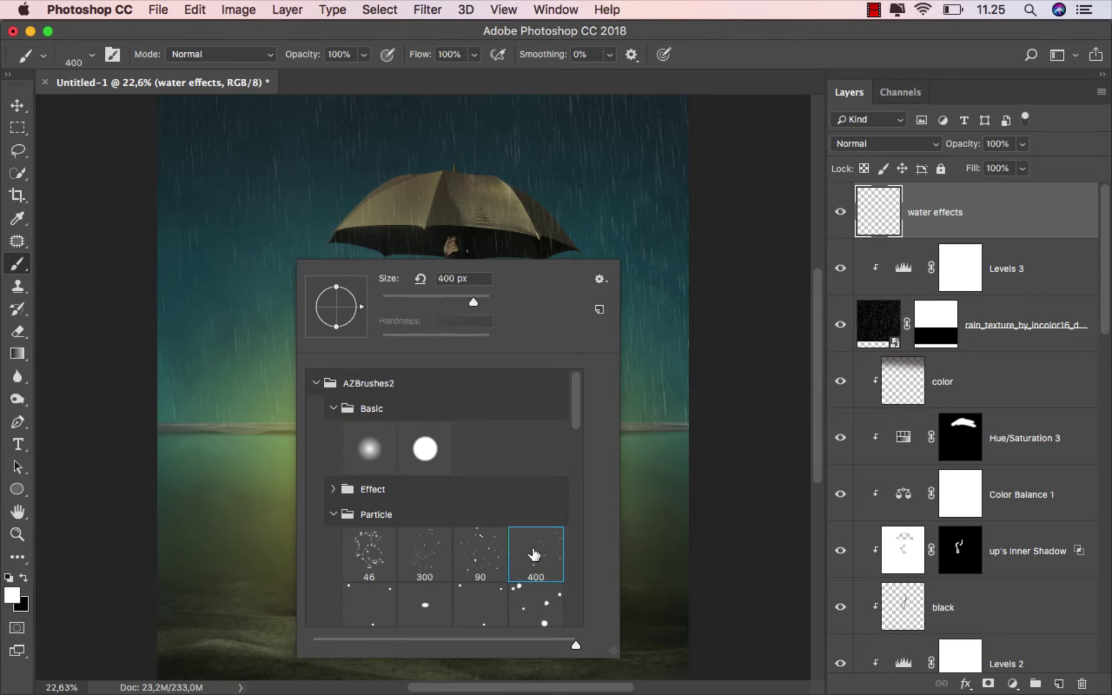
# Step: Resize the particle brush and spray splash speckles around the umbrella top
pyautogui.moveTo(422, 204); pyautogui.dragTo(394, 202)
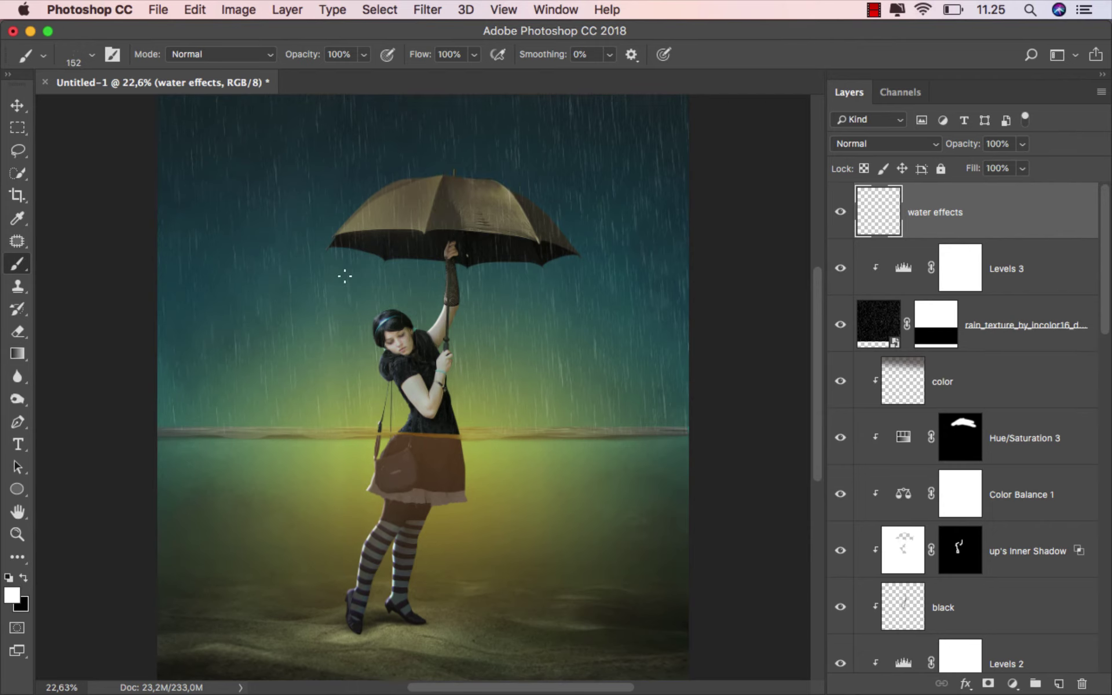
pyautogui.scroll(3, 345, 276)
pyautogui.scroll(3, 385, 211)
pyautogui.scroll(3, 370, 264)
pyautogui.moveTo(210, 414); pyautogui.dragTo(172, 443)
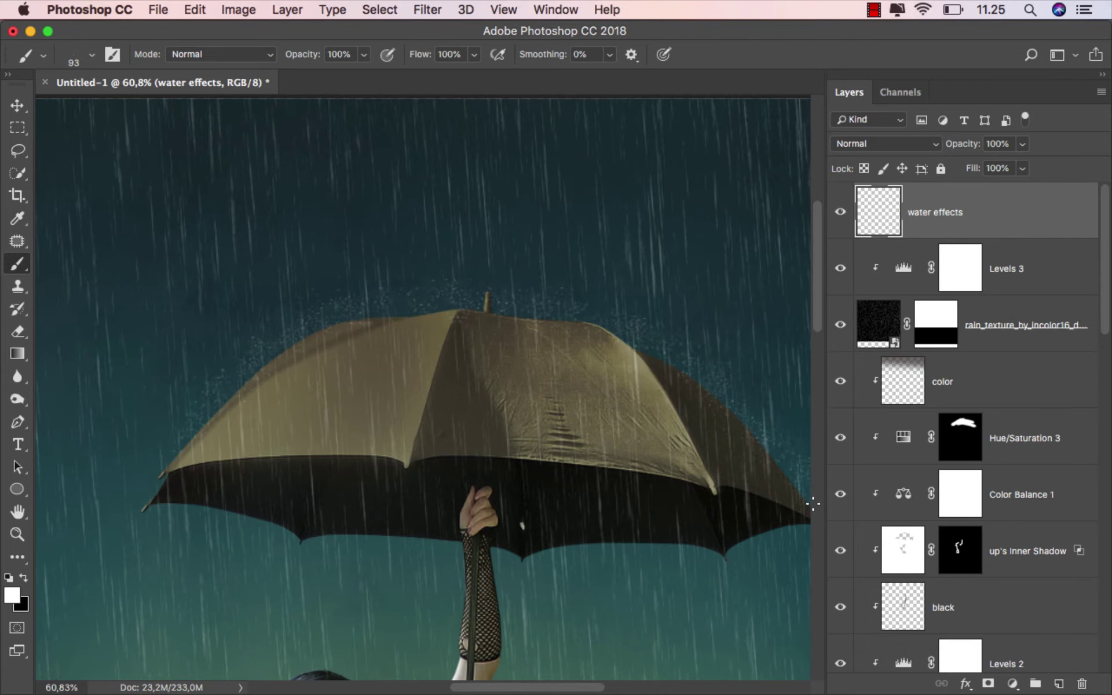
pyautogui.scroll(-1, 415, 327)
pyautogui.scroll(-3, 416, 327)
pyautogui.scroll(1, 446, 346)
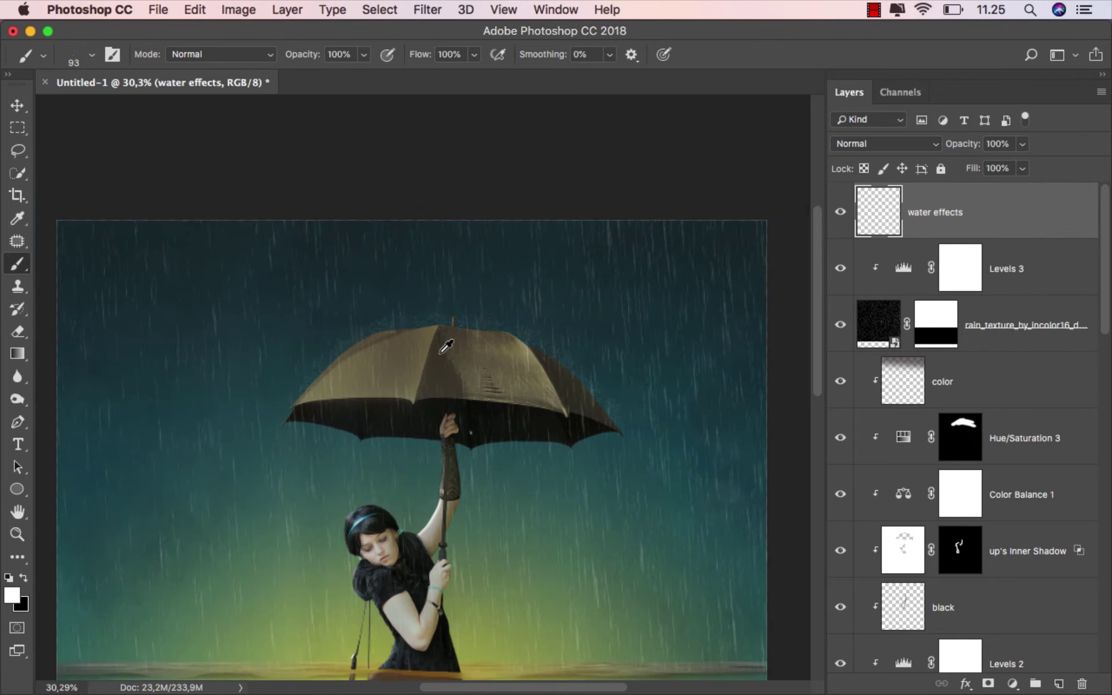
pyautogui.scroll(2, 445, 347)
pyautogui.scroll(1, 440, 345)
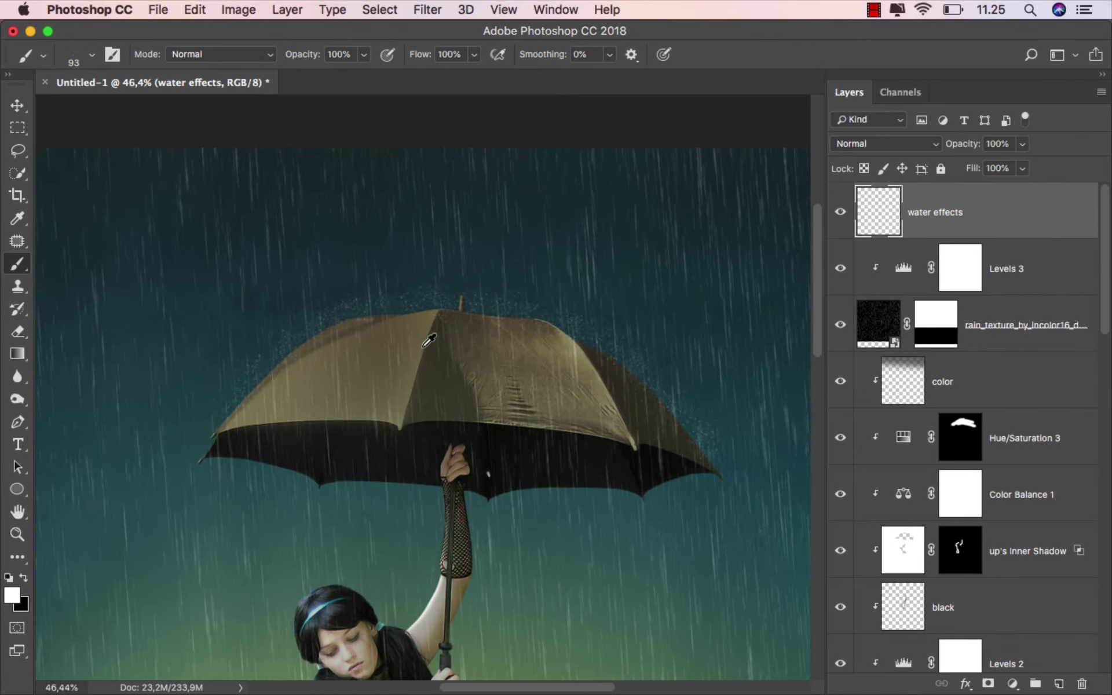
pyautogui.scroll(1, 426, 341)
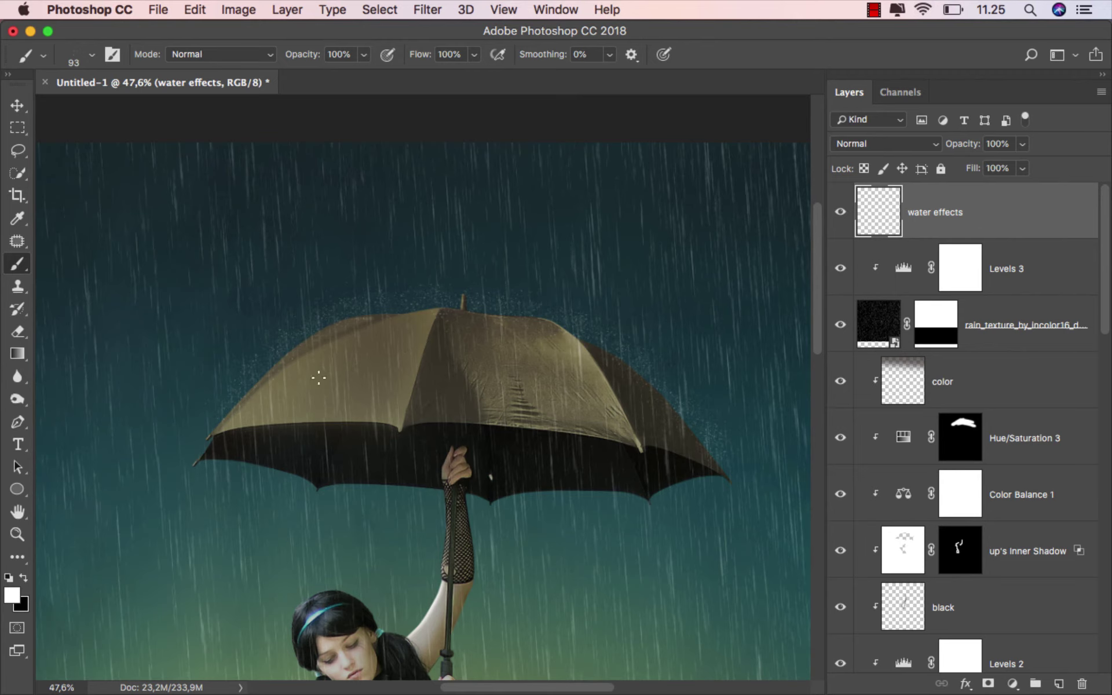
# Step: Lower the particle brush opacity to 45% for softer speckles
pyautogui.click(364, 54)
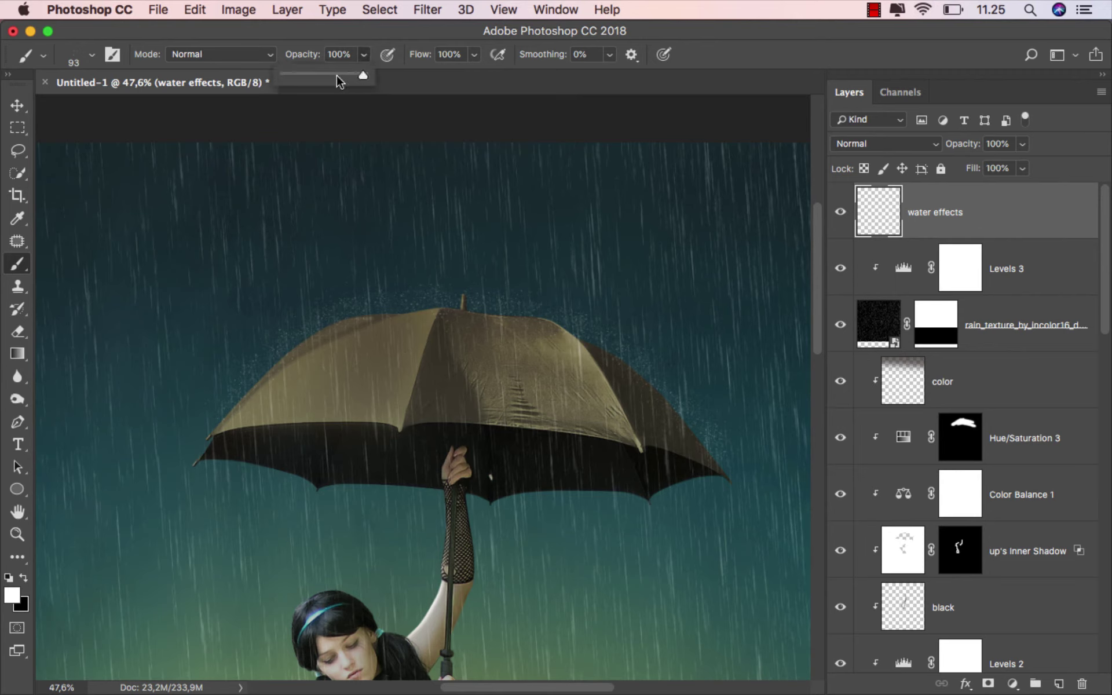
pyautogui.moveTo(346, 77); pyautogui.dragTo(313, 77)
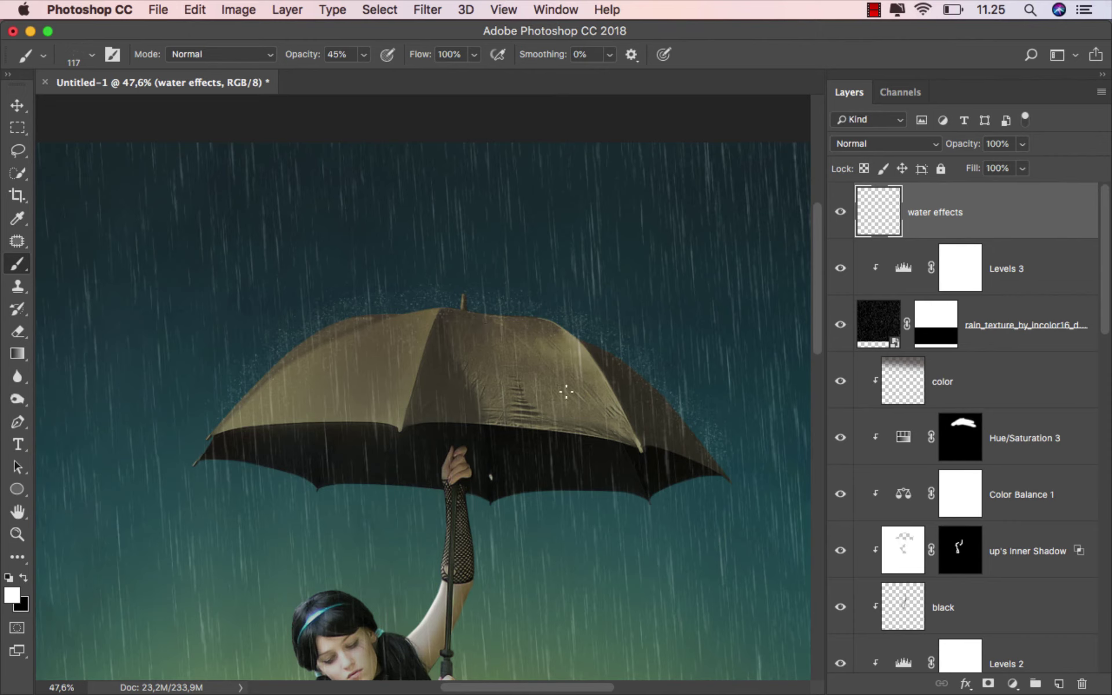
pyautogui.scroll(-2, 398, 320)
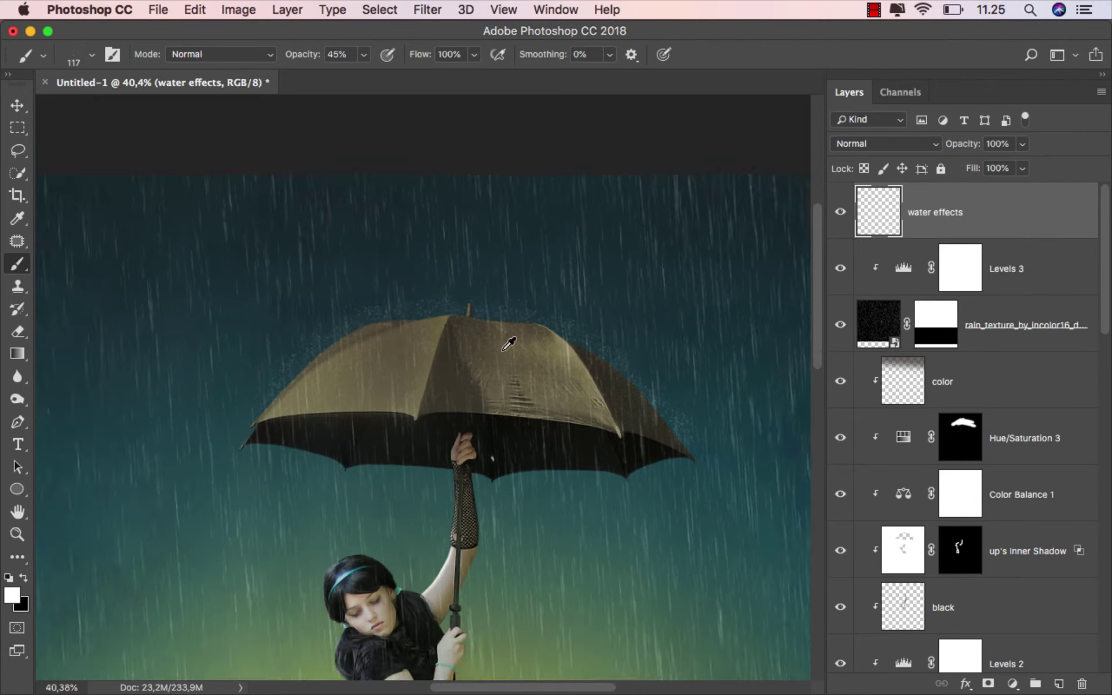
pyautogui.scroll(-2, 428, 353)
pyautogui.scroll(-2, 461, 396)
pyautogui.scroll(2, 208, 422)
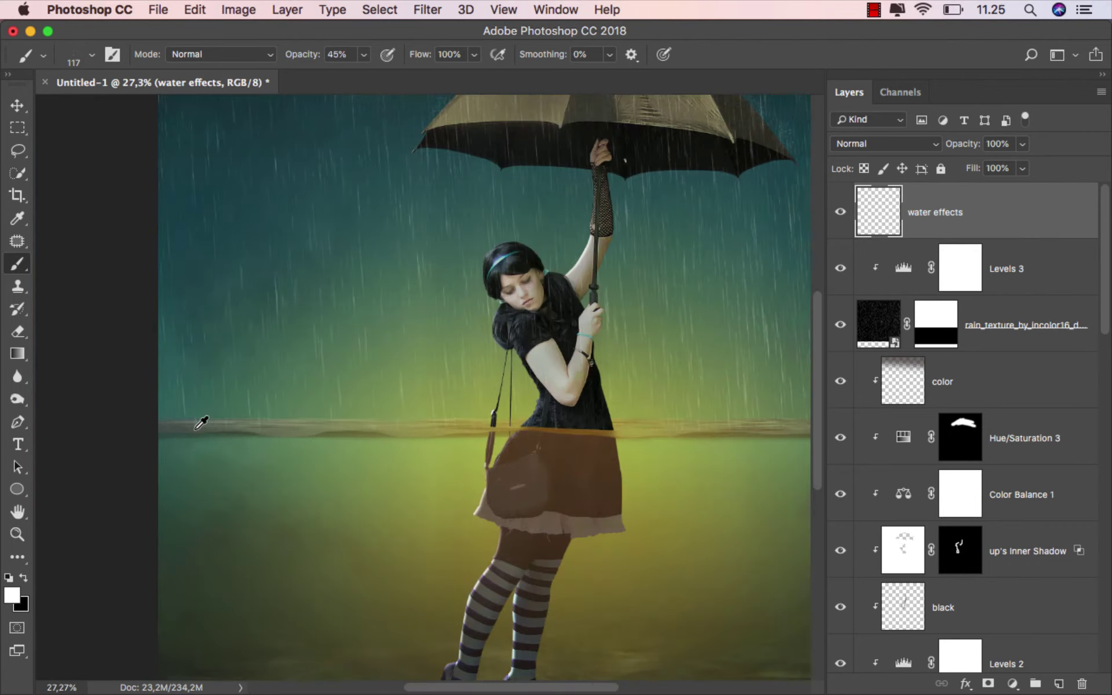
pyautogui.scroll(2, 200, 422)
pyautogui.scroll(1, 200, 422)
# Step: Restore 100% brush opacity and shrink the brush to 83 px for the horizon area
pyautogui.click(364, 55)
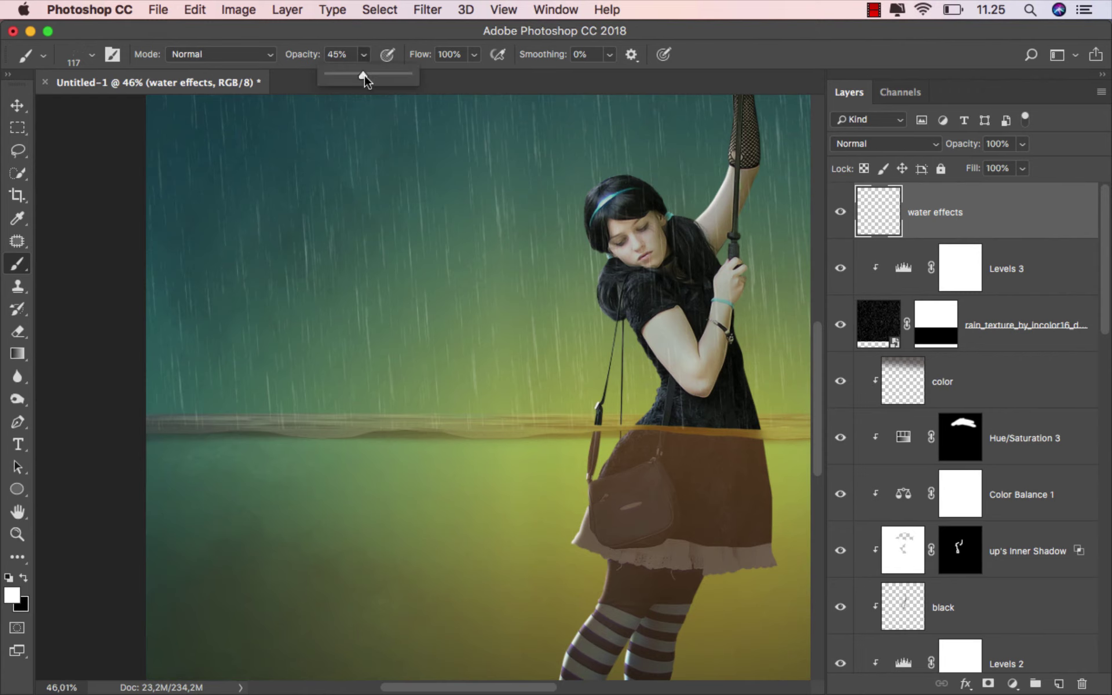
pyautogui.moveTo(363, 75); pyautogui.dragTo(489, 107)
pyautogui.scroll(1, 403, 429)
pyautogui.moveTo(434, 412); pyautogui.dragTo(422, 409)
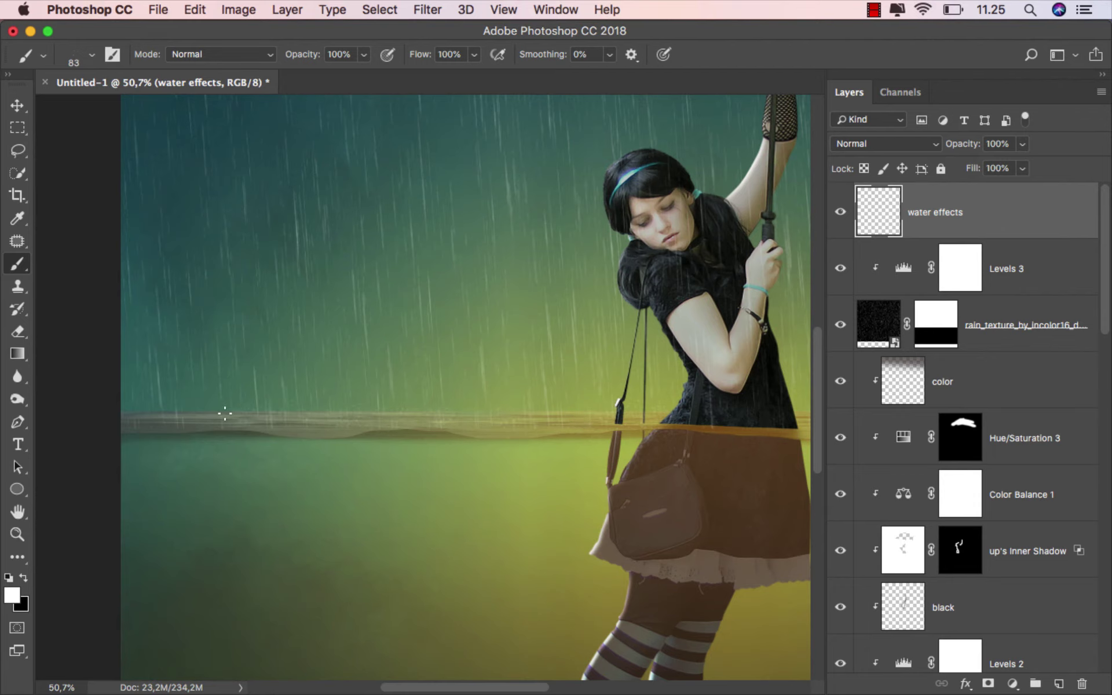
pyautogui.scroll(-1, 110, 408)
pyautogui.scroll(-3, 720, 410)
pyautogui.scroll(2, 744, 405)
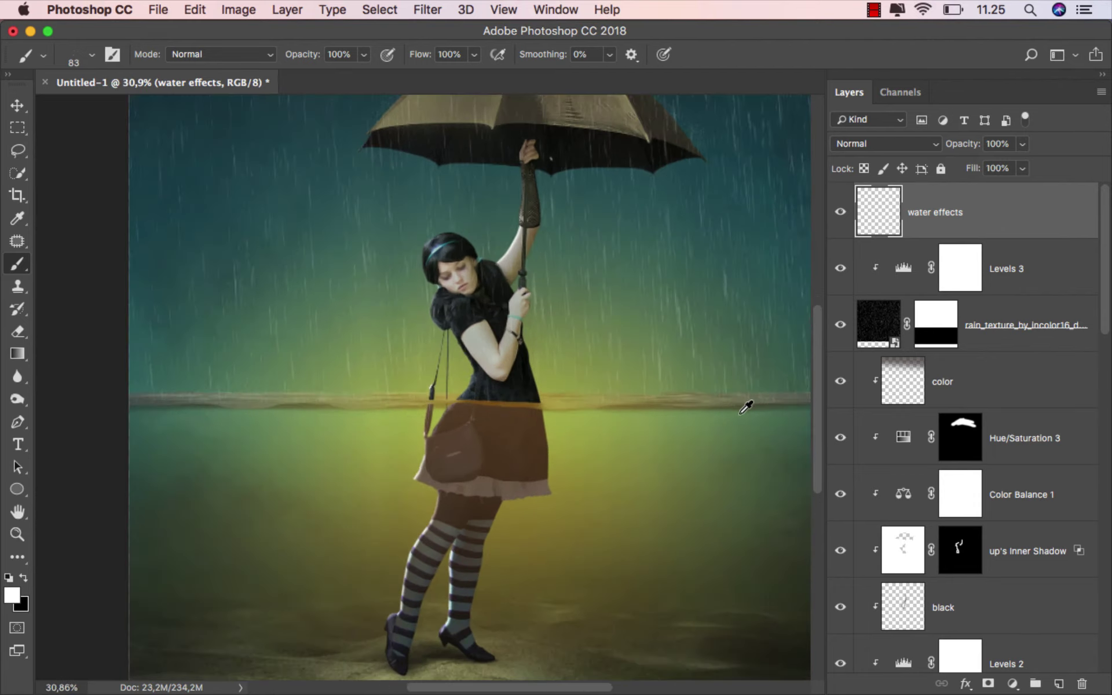
pyautogui.moveTo(745, 405)
pyautogui.mouseDown()
pyautogui.moveTo(493, 429)
pyautogui.moveTo(324, 402)
pyautogui.mouseUp()
pyautogui.scroll(1, 270, 409)
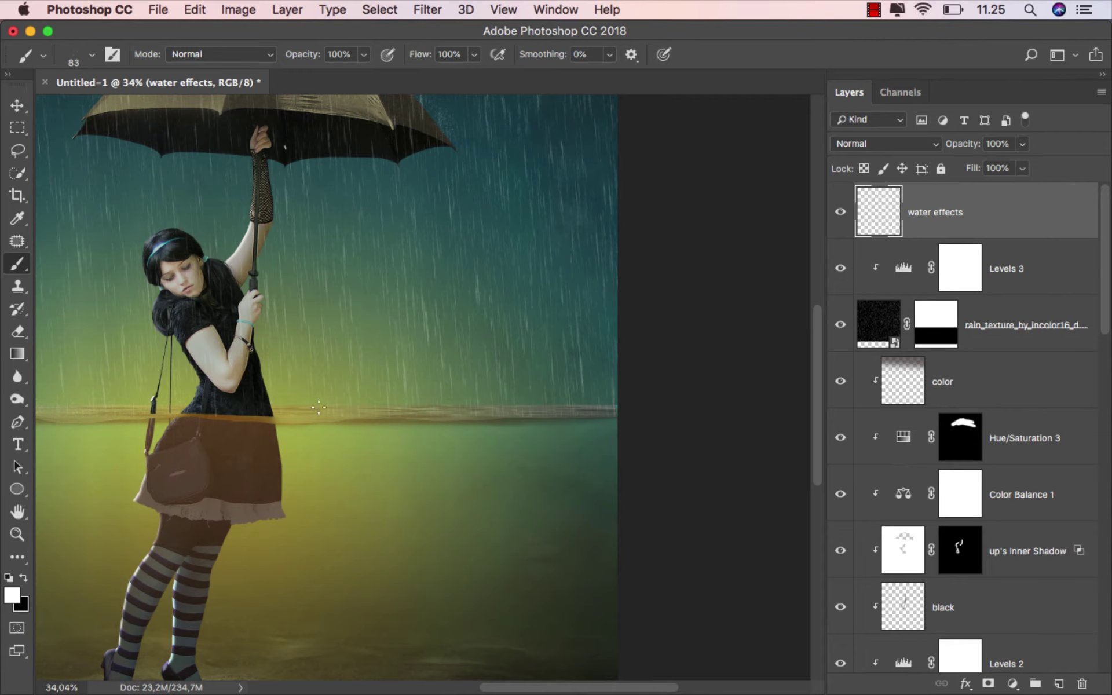
pyautogui.scroll(-1, 447, 427)
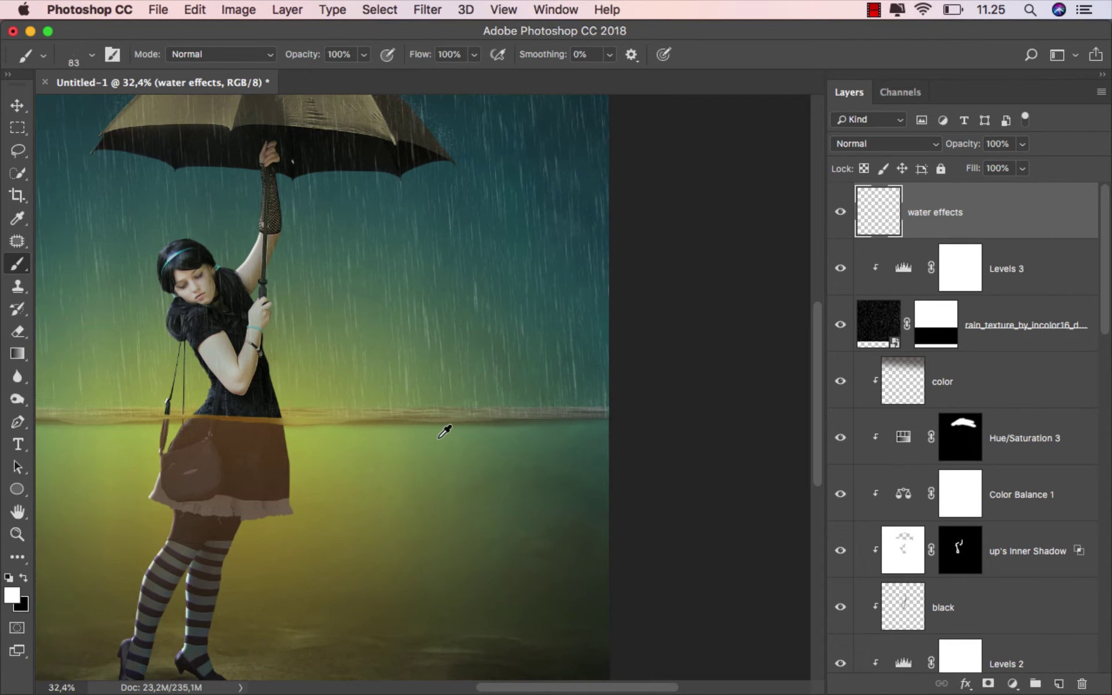
pyautogui.scroll(-2, 447, 427)
pyautogui.click(17, 107)
pyautogui.scroll(1, 417, 362)
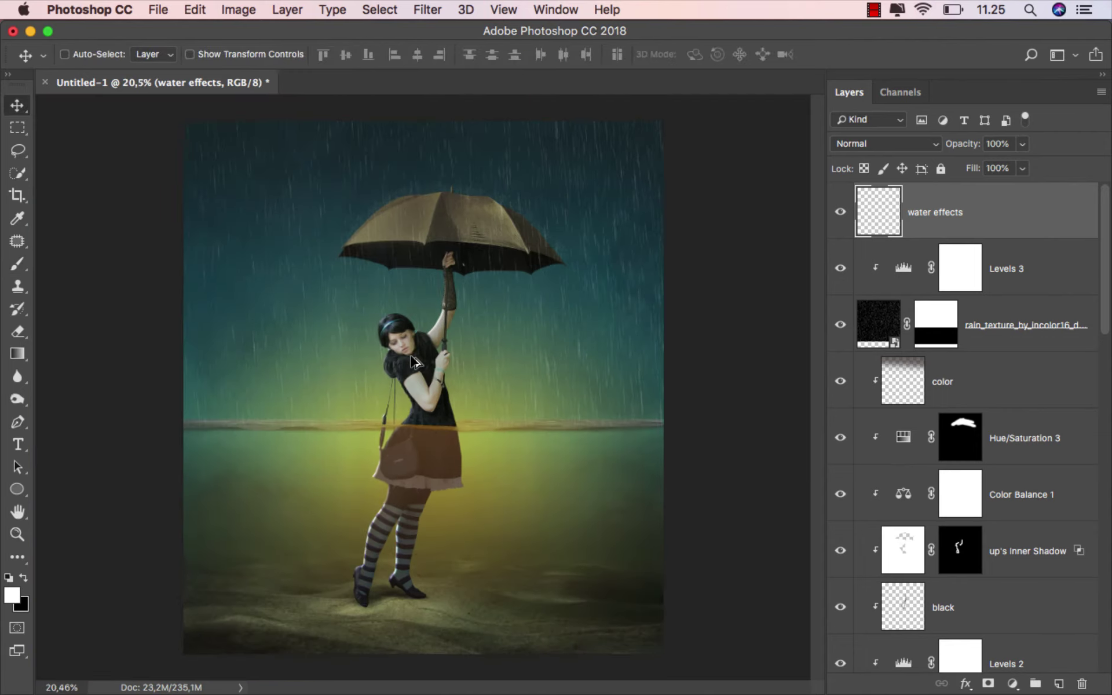
# Step: Save the composite as the JPEG 'ok.jpg' at maximum quality 12
pyautogui.click(840, 211)
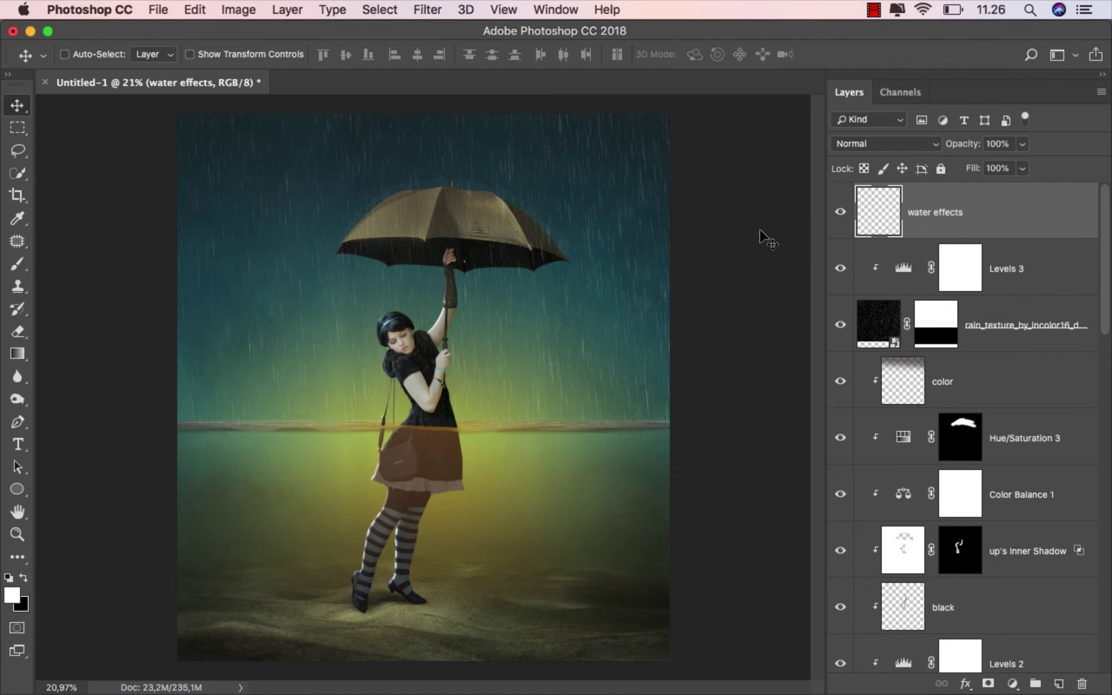
pyautogui.click(157, 10)
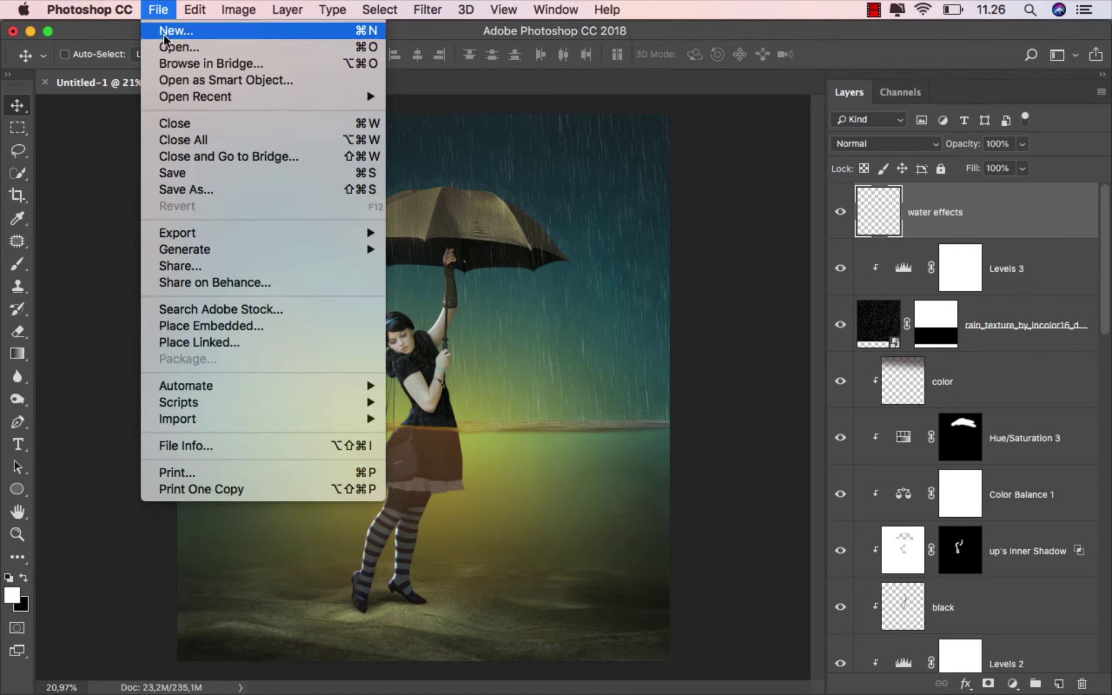
pyautogui.click(224, 189)
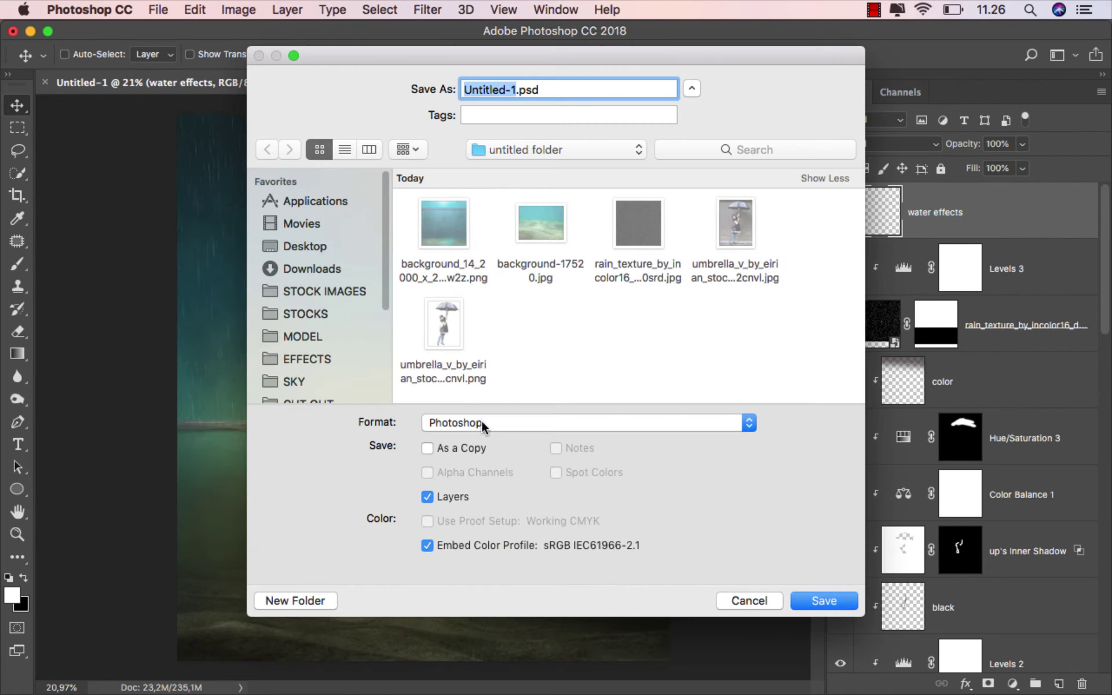
pyautogui.click(481, 422)
pyautogui.click(493, 518)
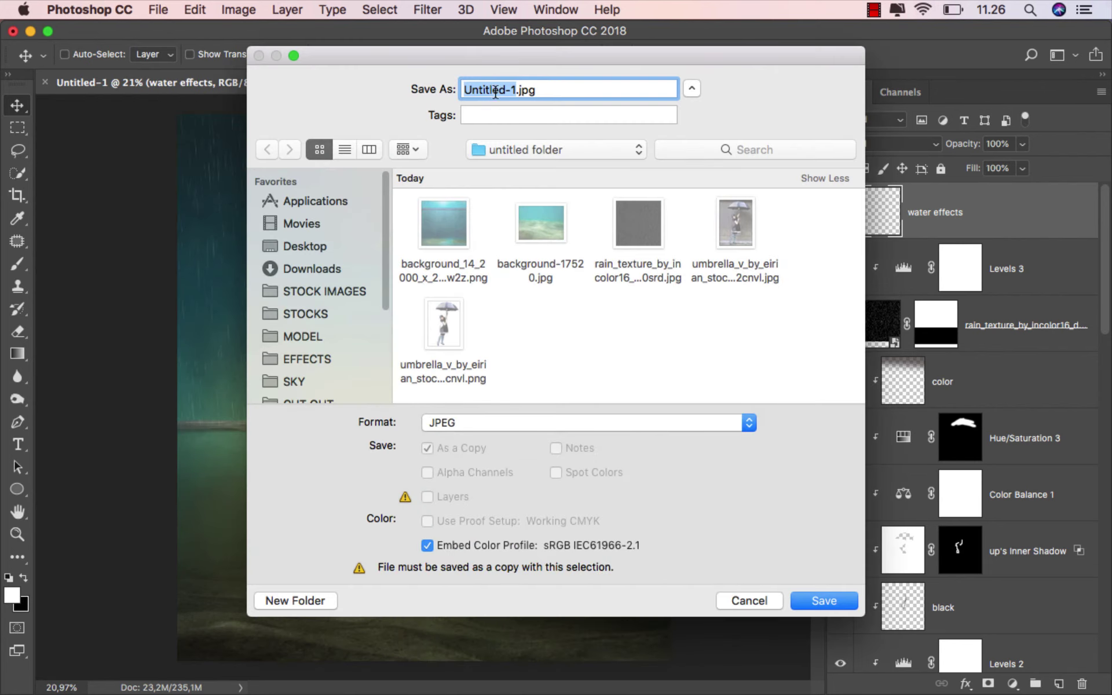
pyautogui.write('ok')
pyautogui.click(811, 599)
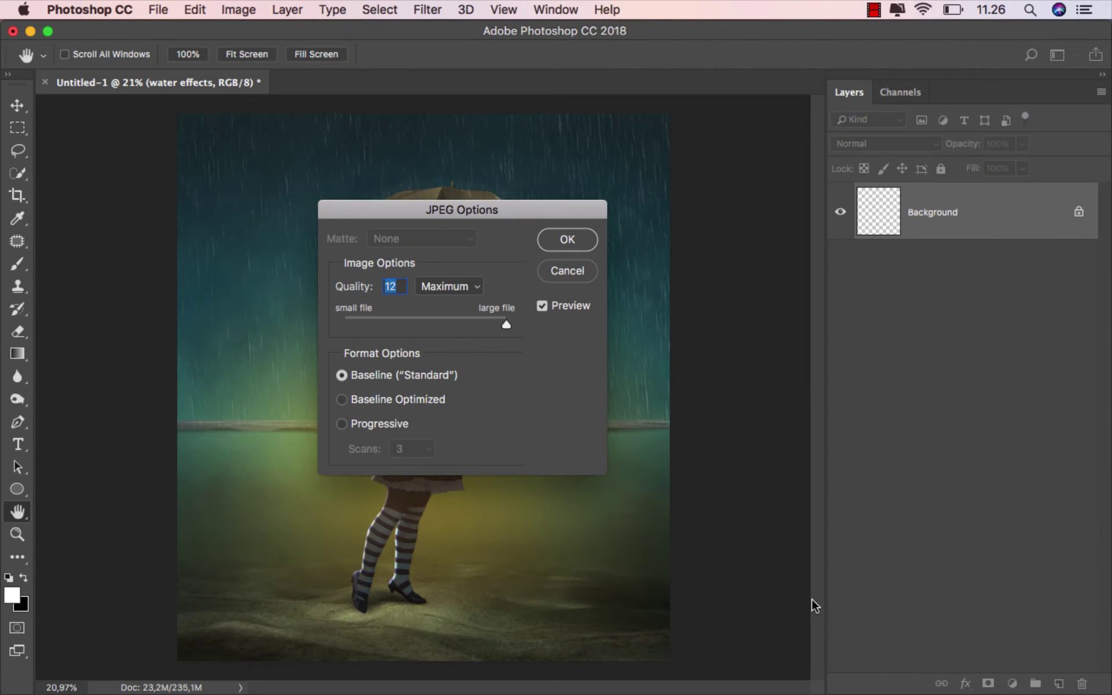
pyautogui.click(581, 240)
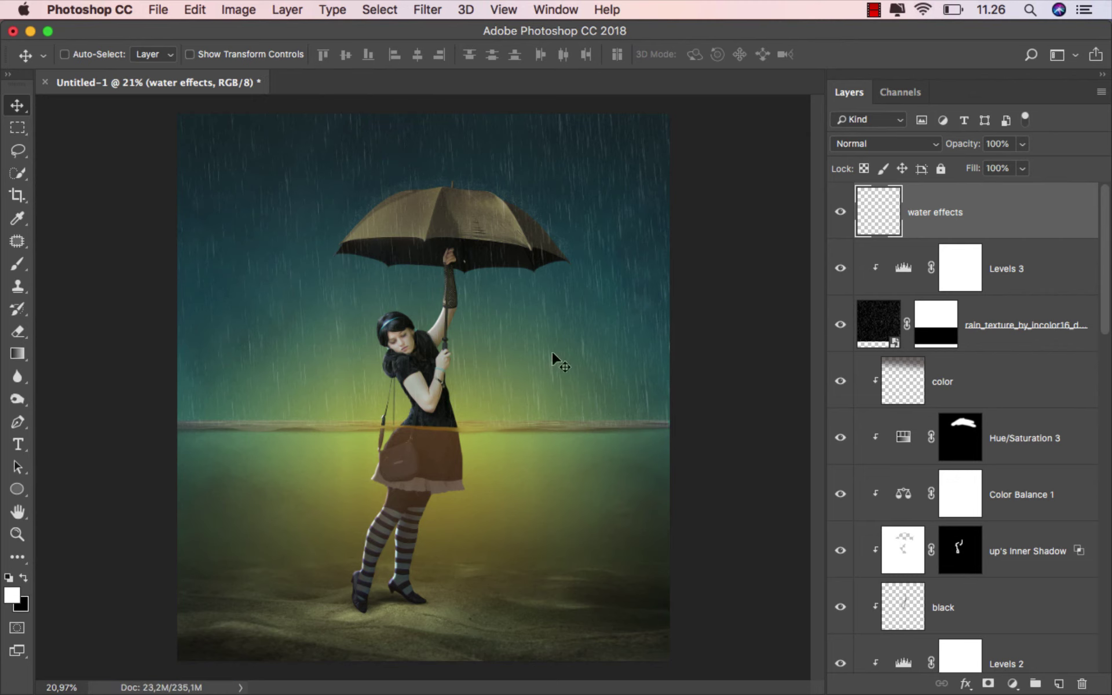
# Step: Locate ok.jpg in Finder and preview it with Quick Look
pyautogui.click(451, 656)
pyautogui.click(485, 308)
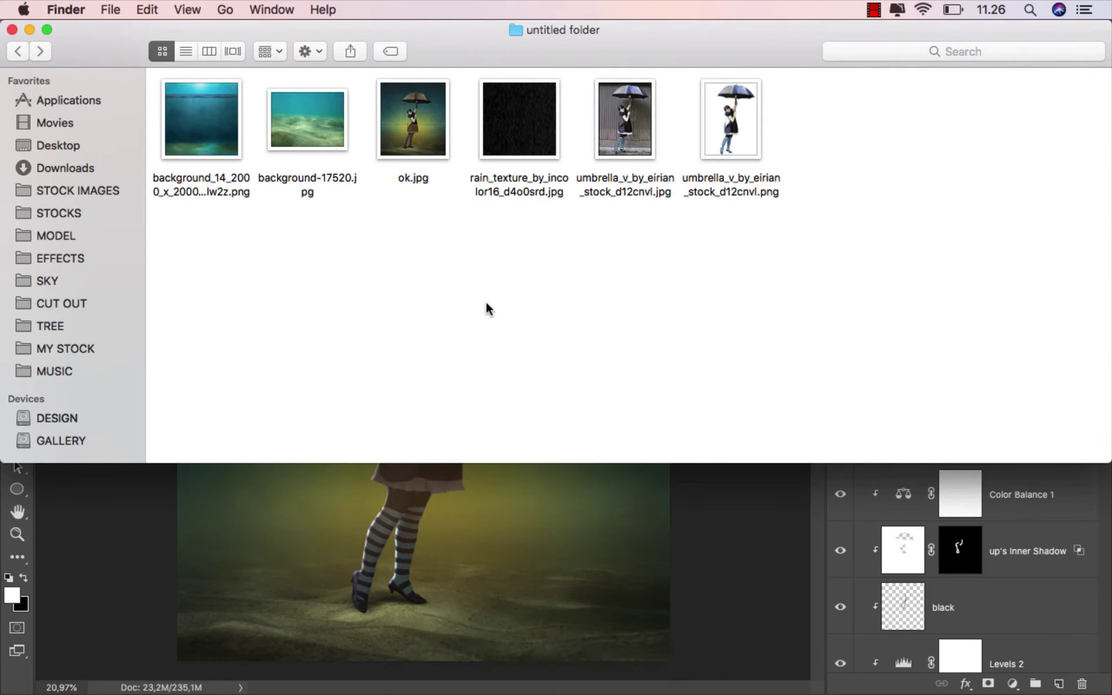
pyautogui.click(413, 139)
pyautogui.press('space')
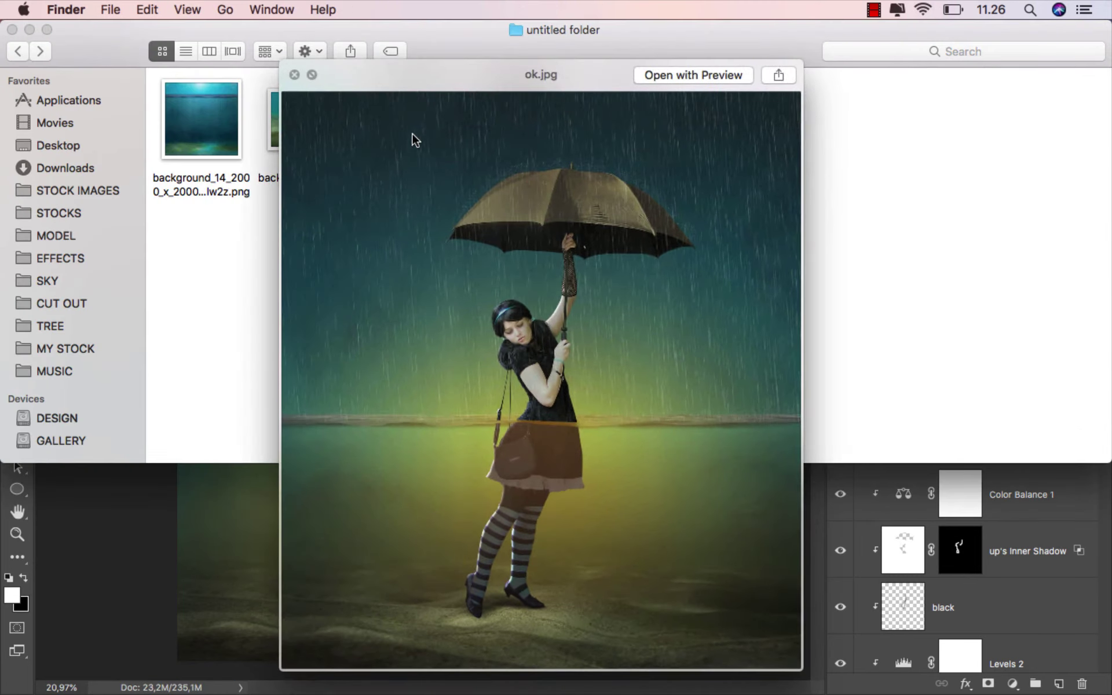